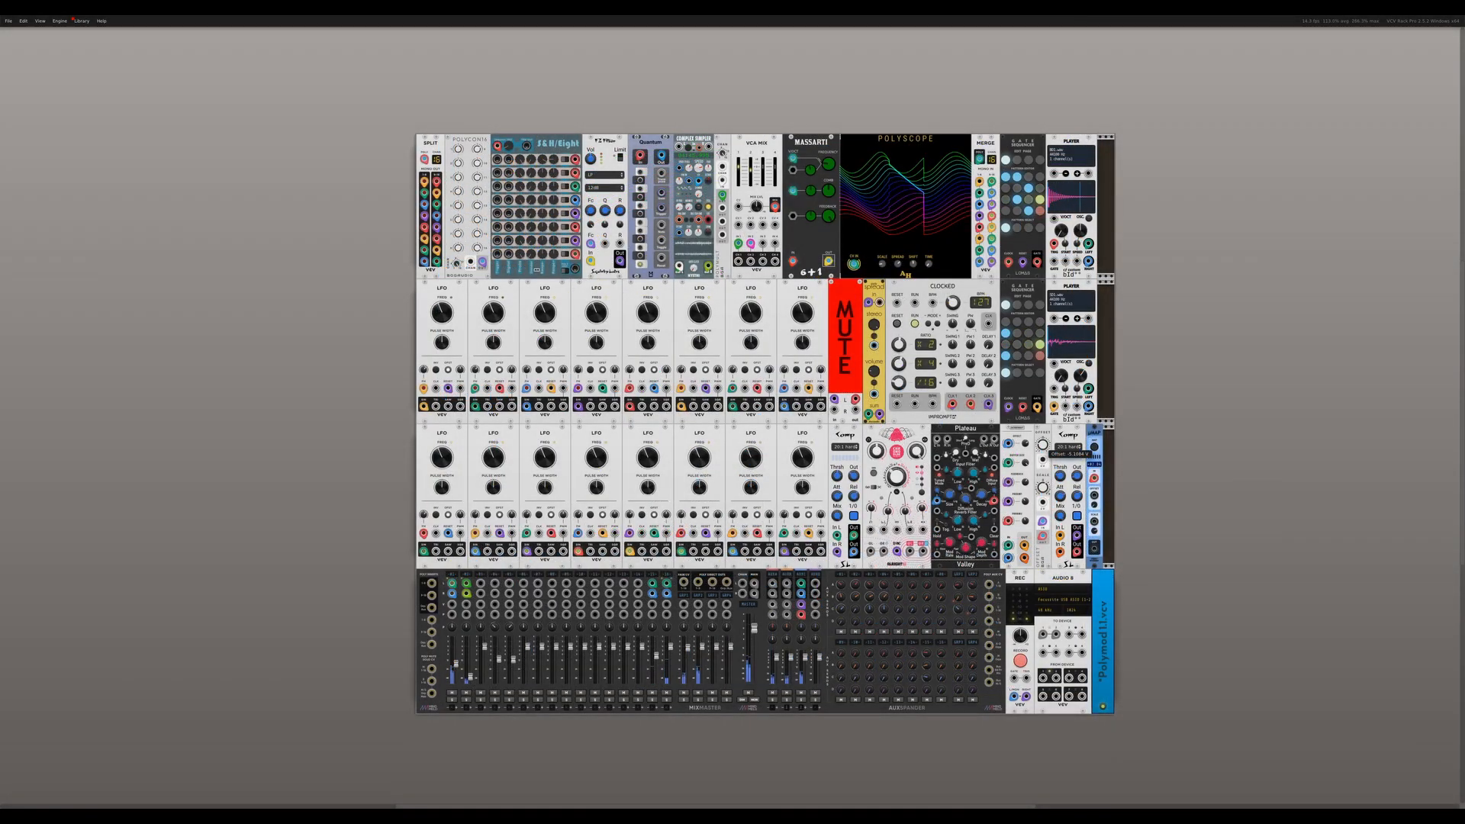
- Turn up the upper knob of the offset module in the finished patch's third row
{"action": "scroll", "coordinate": [1042, 444], "scroll_direction": "up", "scroll_amount": 1}
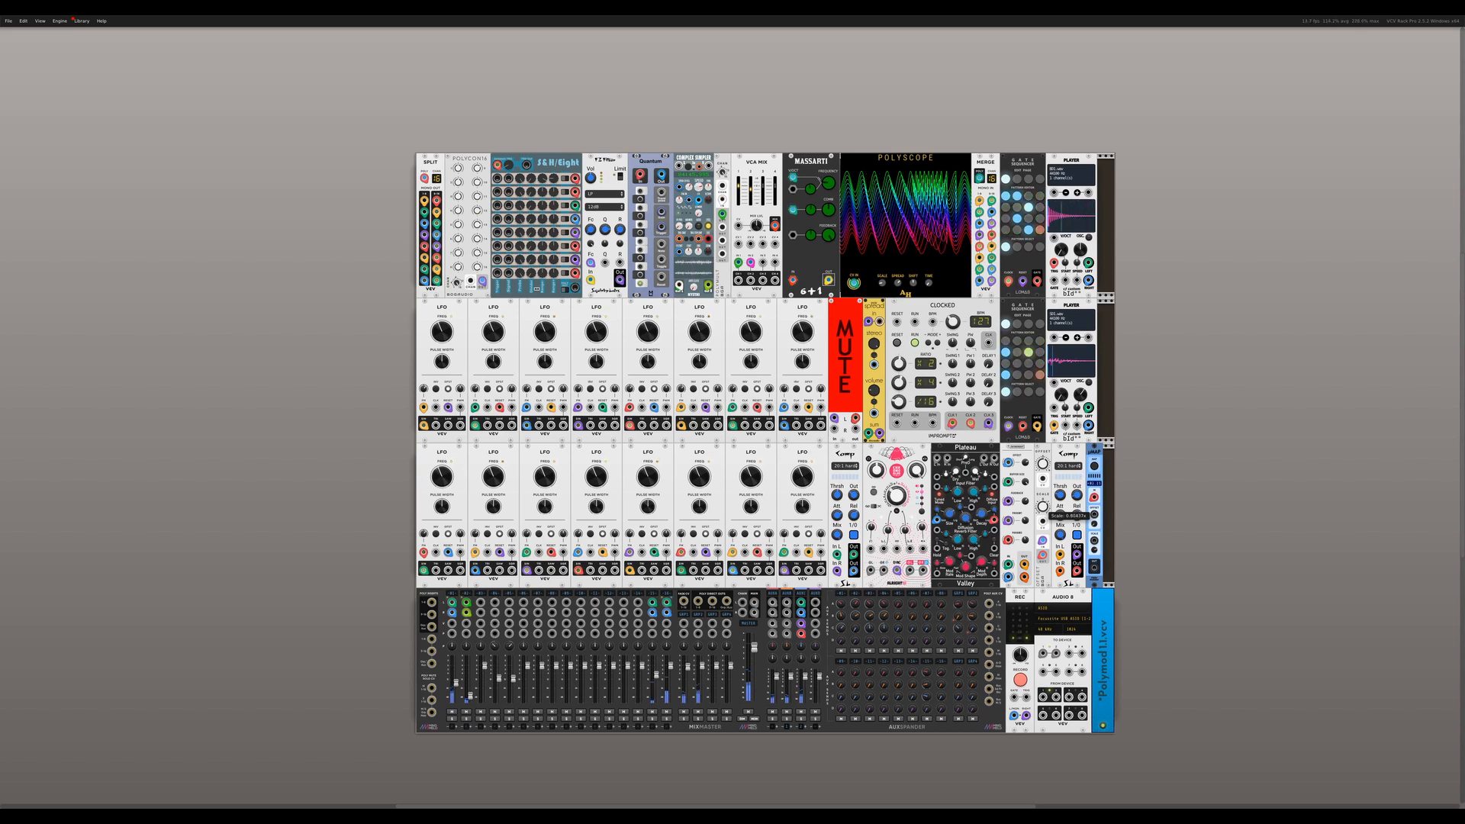
{"action": "left_click_drag", "start_coordinate": [1042, 464], "coordinate": [1042, 423]}
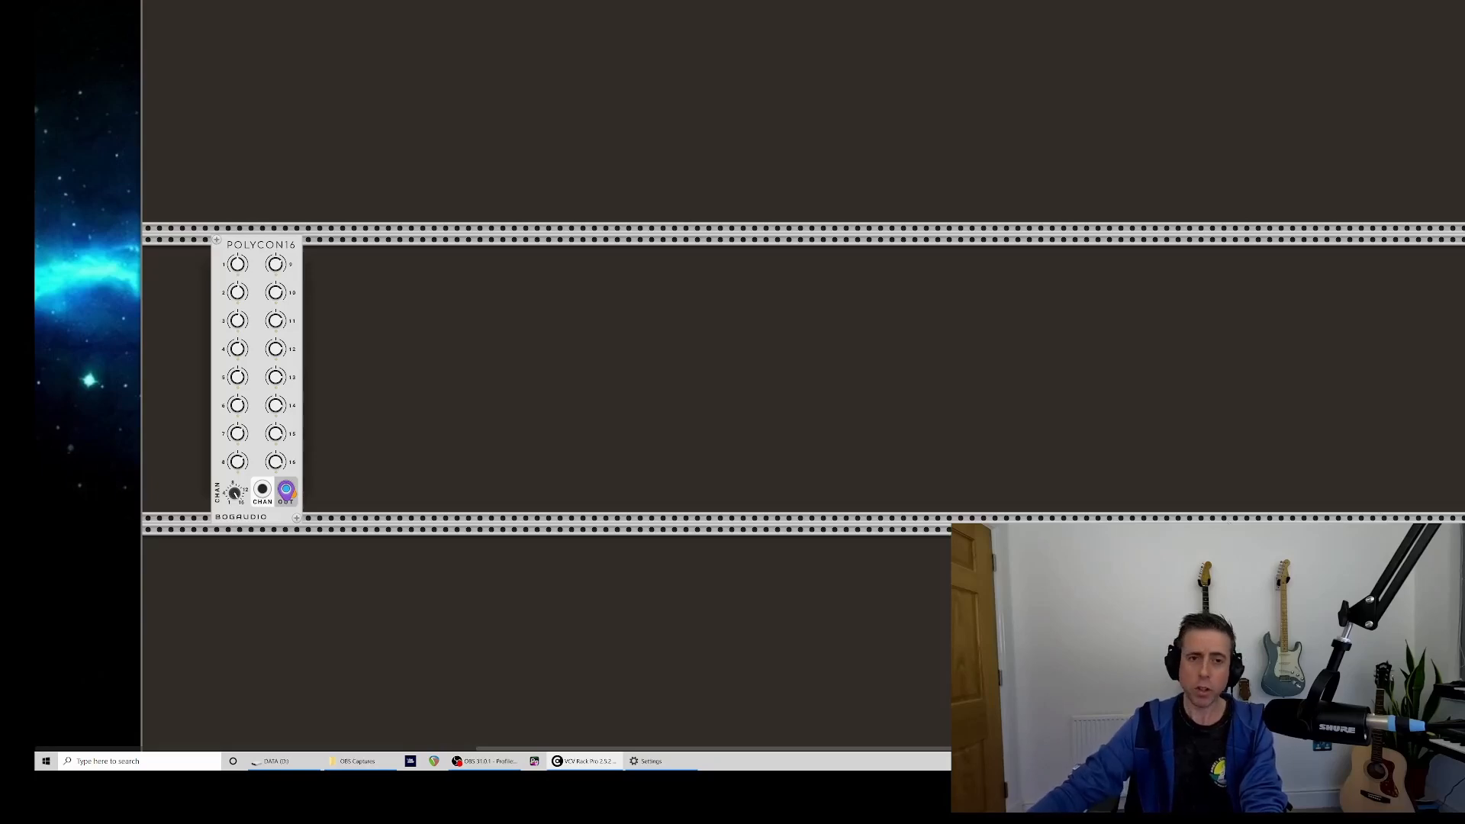
- Add a VCV LFO in the gap beside the Polycon16 and duplicate it twice to make a row of three
{"action": "right_click", "coordinate": [417, 286]}
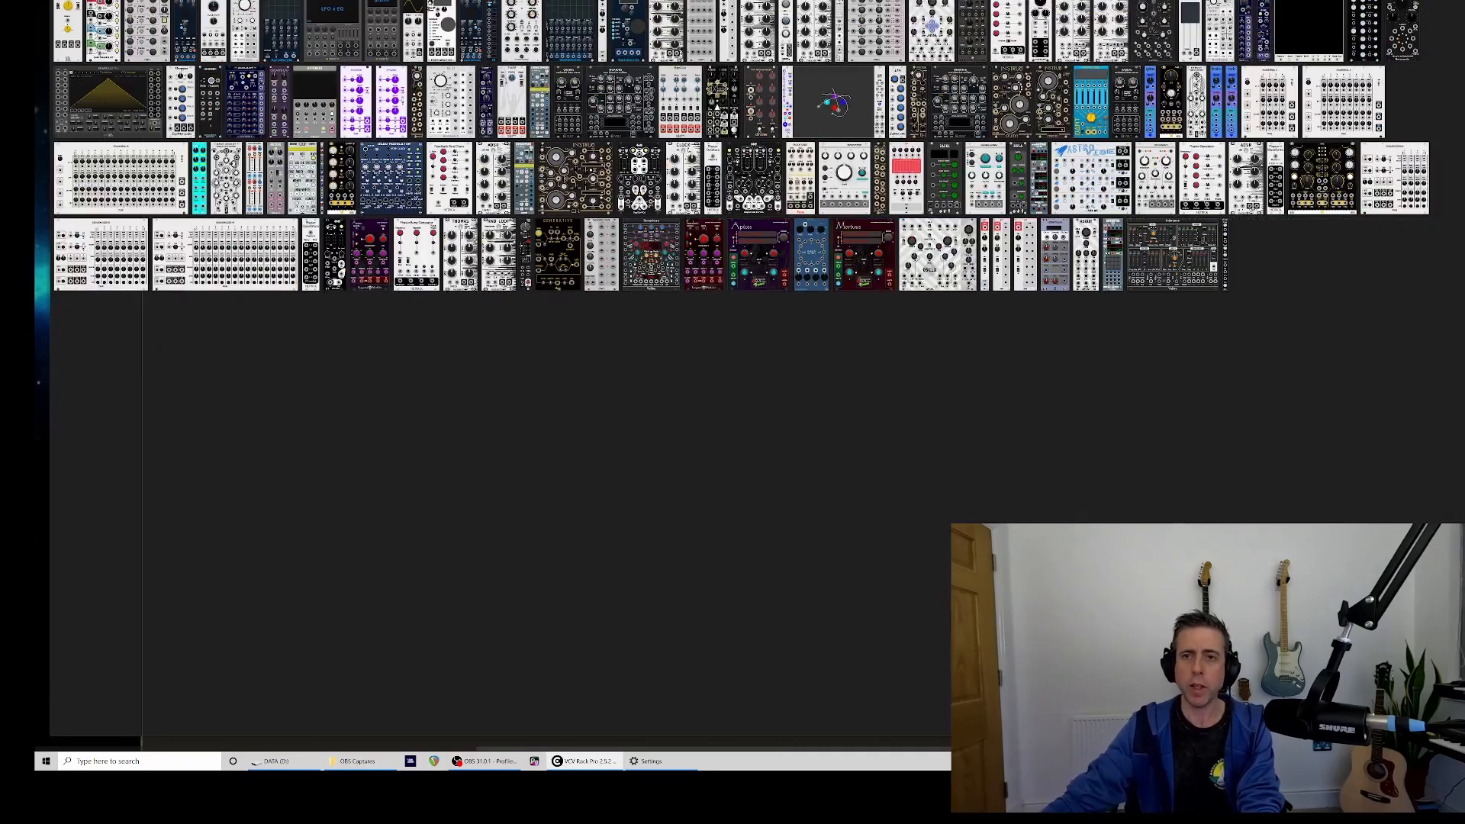
{"action": "left_click", "coordinate": [213, 4]}
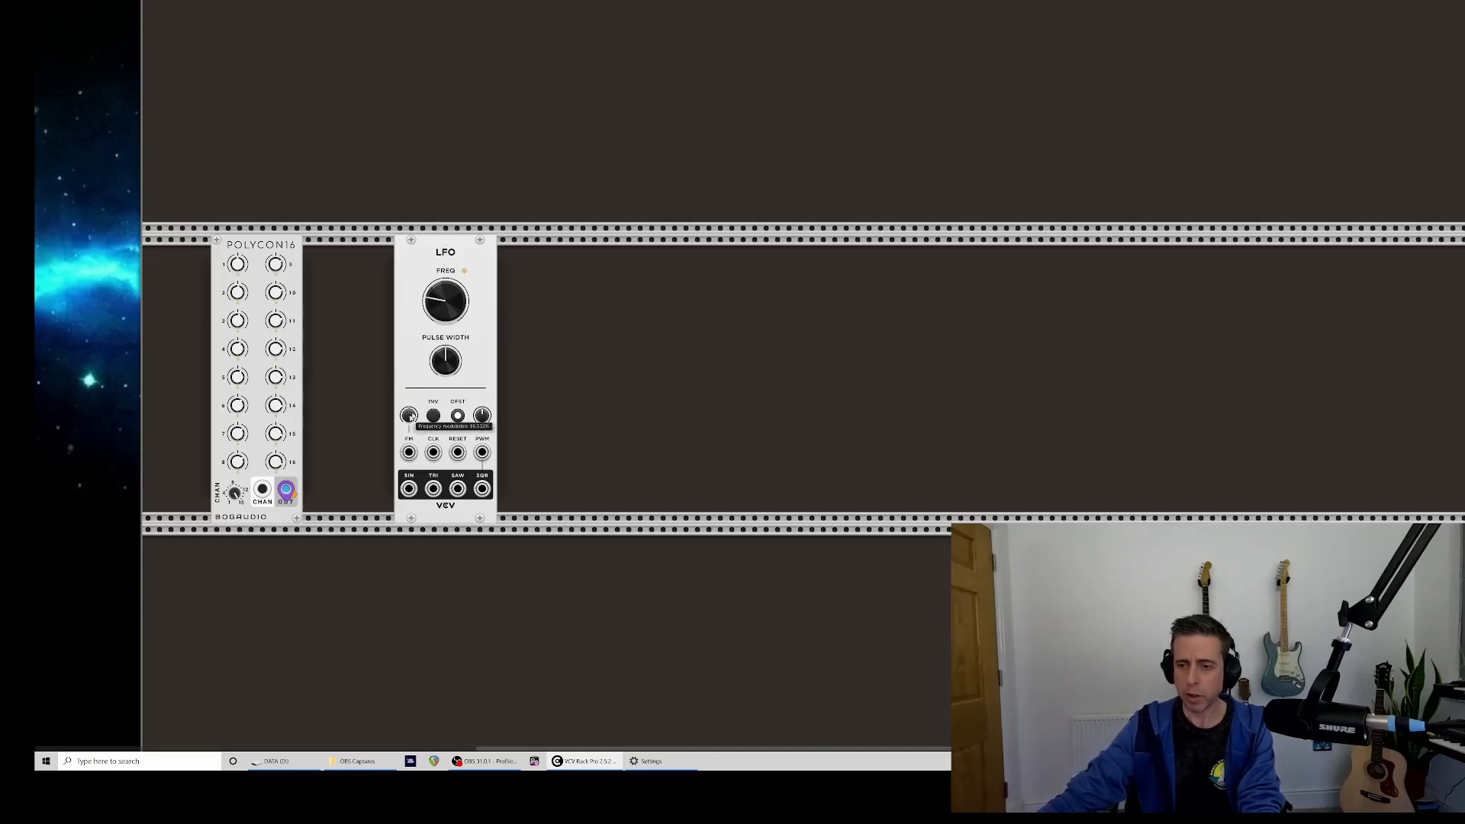
{"action": "left_click_drag", "start_coordinate": [507, 376], "coordinate": [466, 401]}
{"action": "key", "text": "ctrl+d"}
{"action": "key", "text": "ctrl+d"}
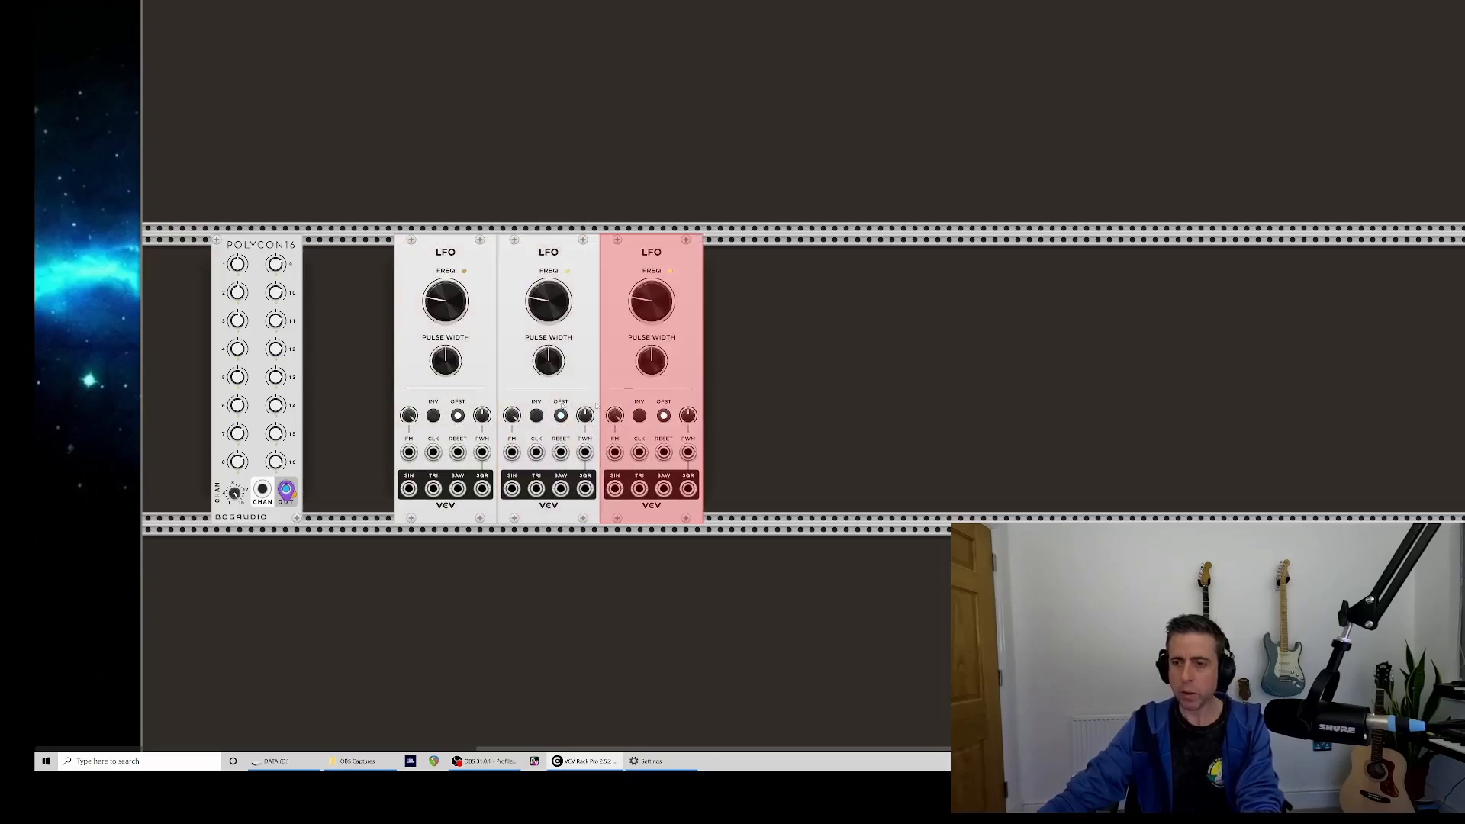
- Search for "merge", add VCV Merge after the third LFO, and patch the three LFO sine outputs into its inputs 1 to 3
{"action": "left_click", "coordinate": [739, 373]}
{"action": "right_click", "coordinate": [736, 377]}
{"action": "type", "text": "me"}
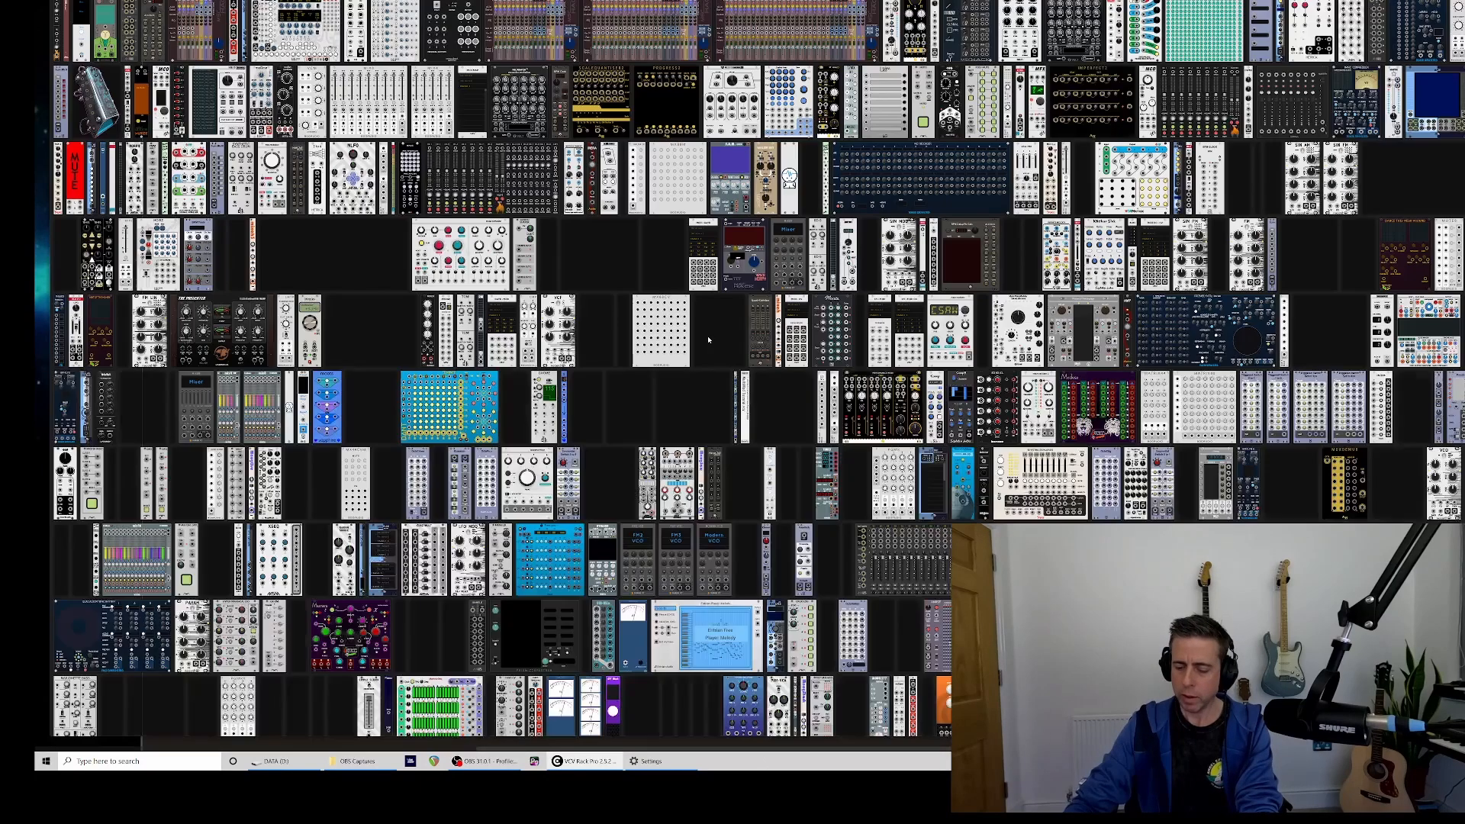
{"action": "type", "text": "rge"}
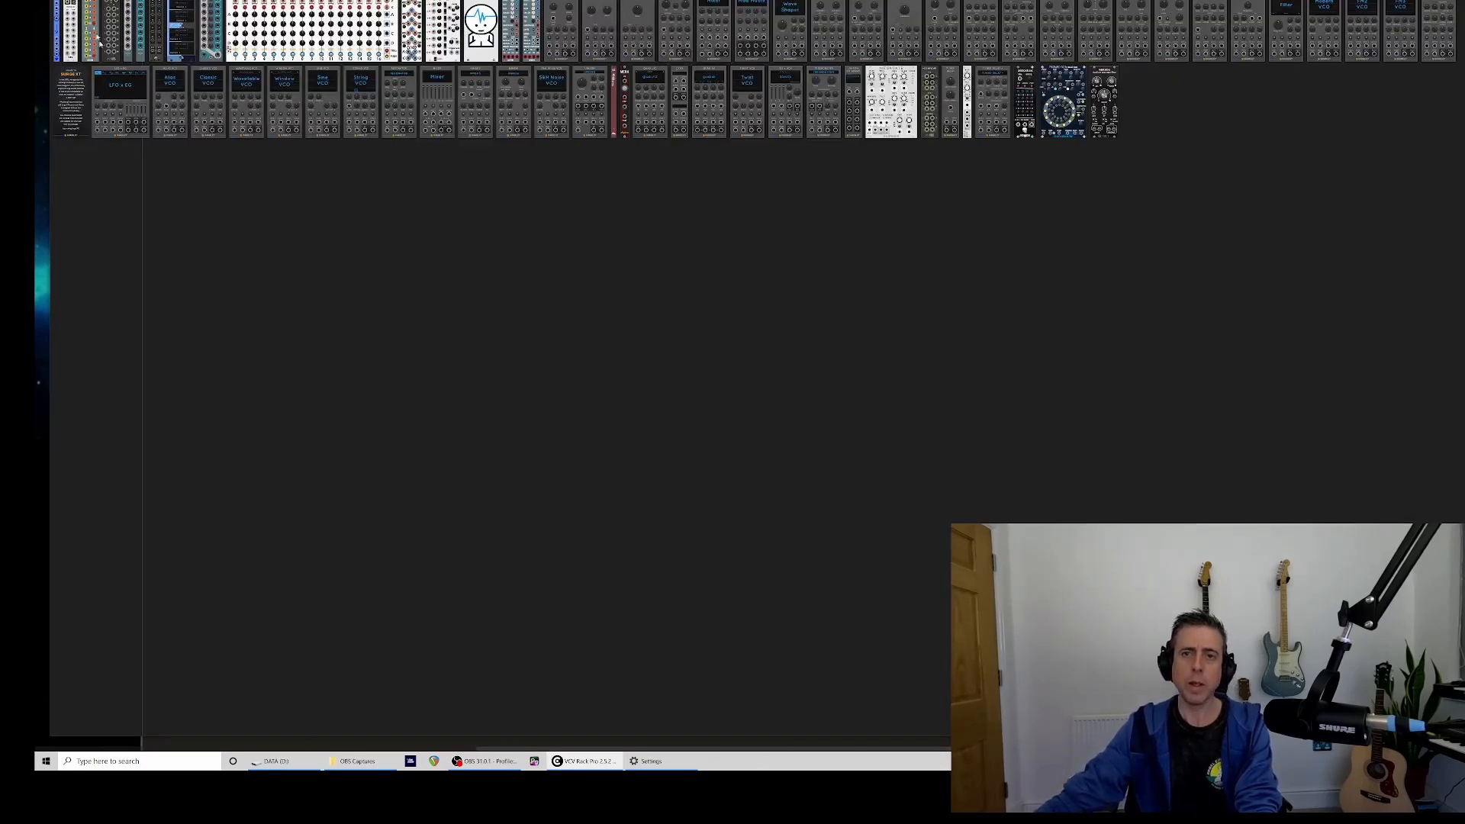
{"action": "left_click", "coordinate": [71, 14]}
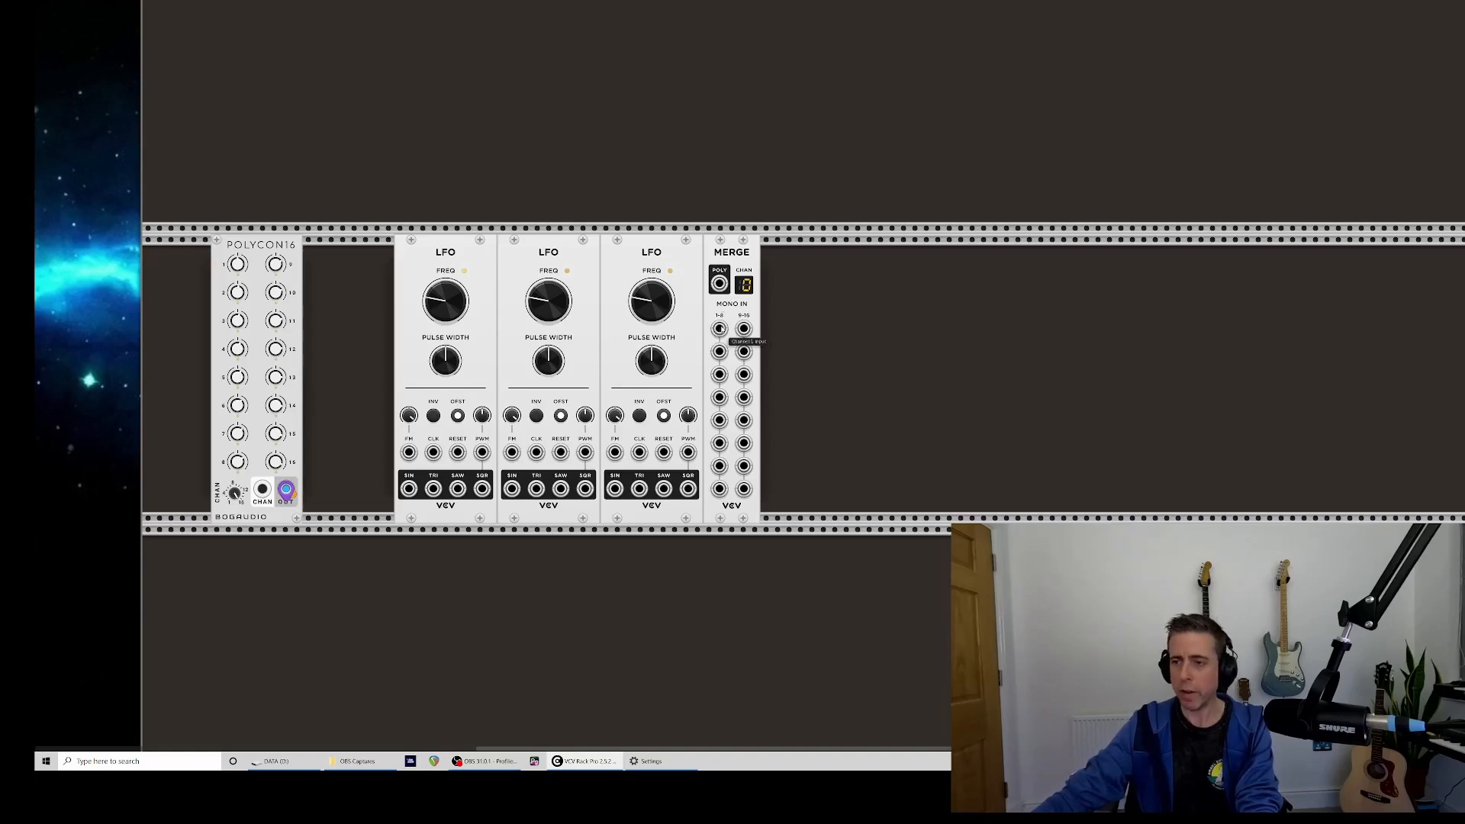
{"action": "left_click_drag", "start_coordinate": [720, 329], "coordinate": [409, 489]}
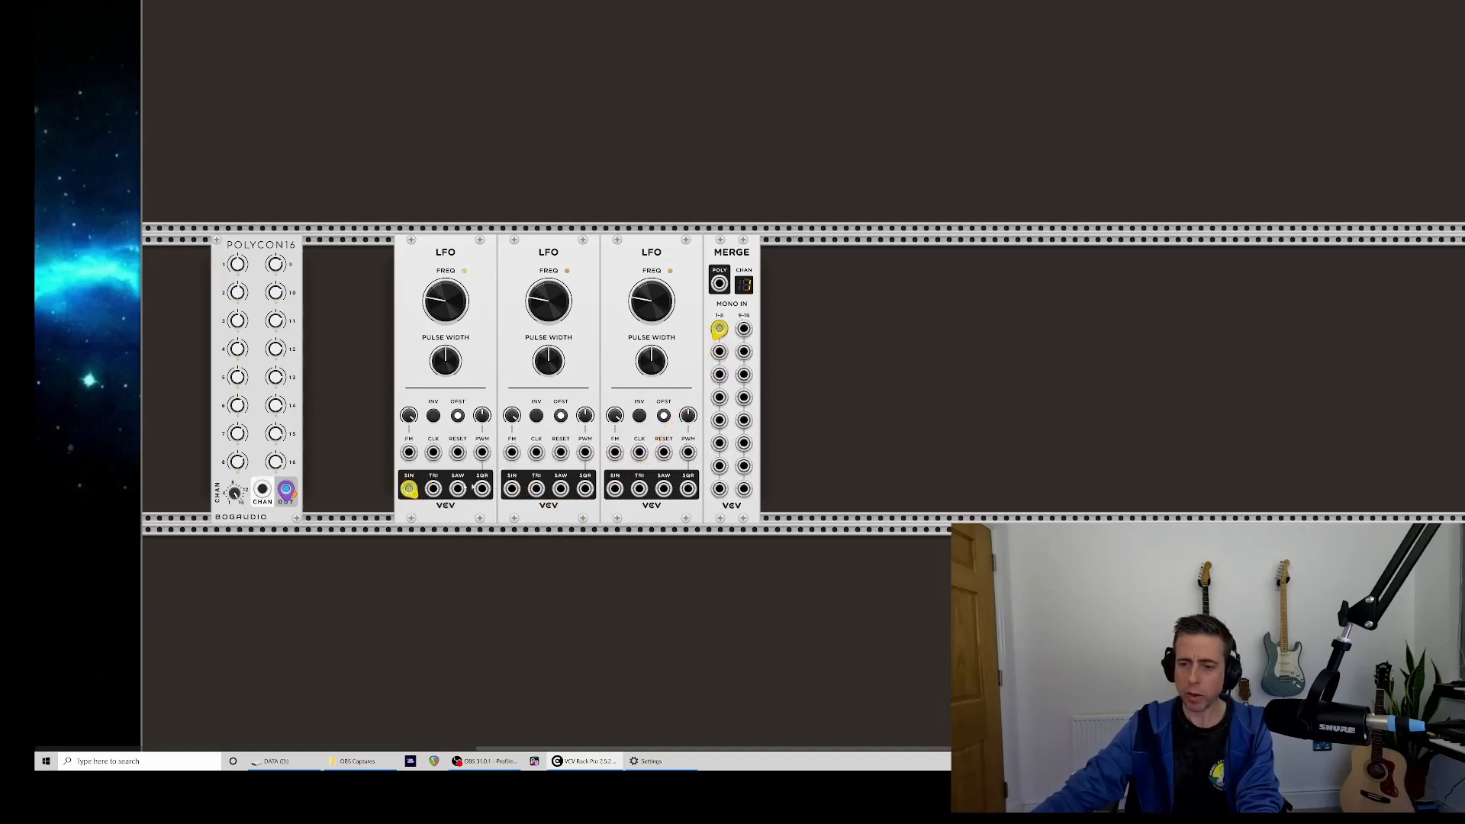
{"action": "left_click_drag", "start_coordinate": [511, 488], "coordinate": [615, 489]}
- Add a Polyscope beside Merge, feed its CV input from Merge's poly output, and turn down the scope's time setting
{"action": "right_click", "coordinate": [903, 386]}
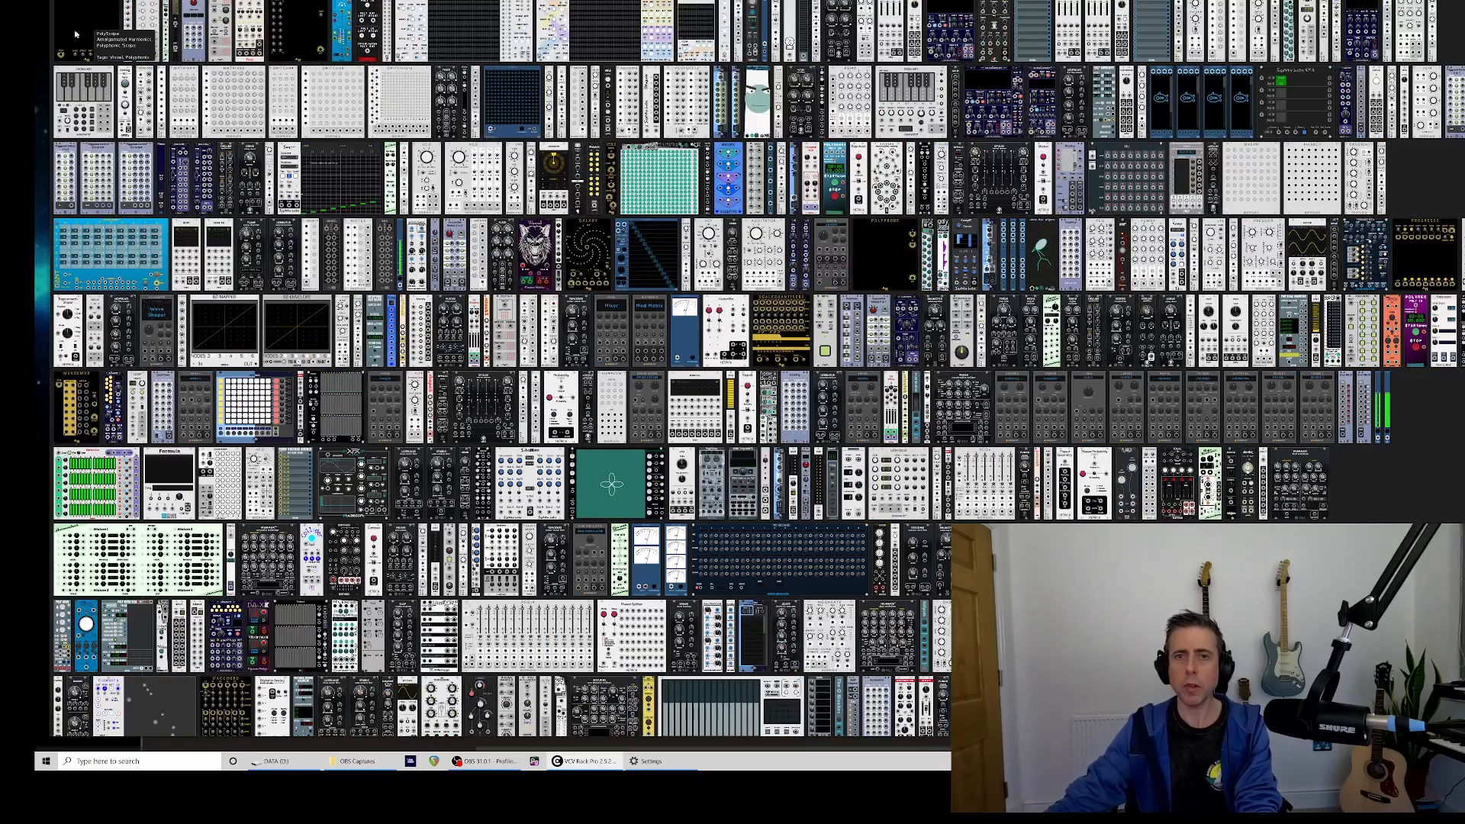
{"action": "left_click", "coordinate": [98, 21]}
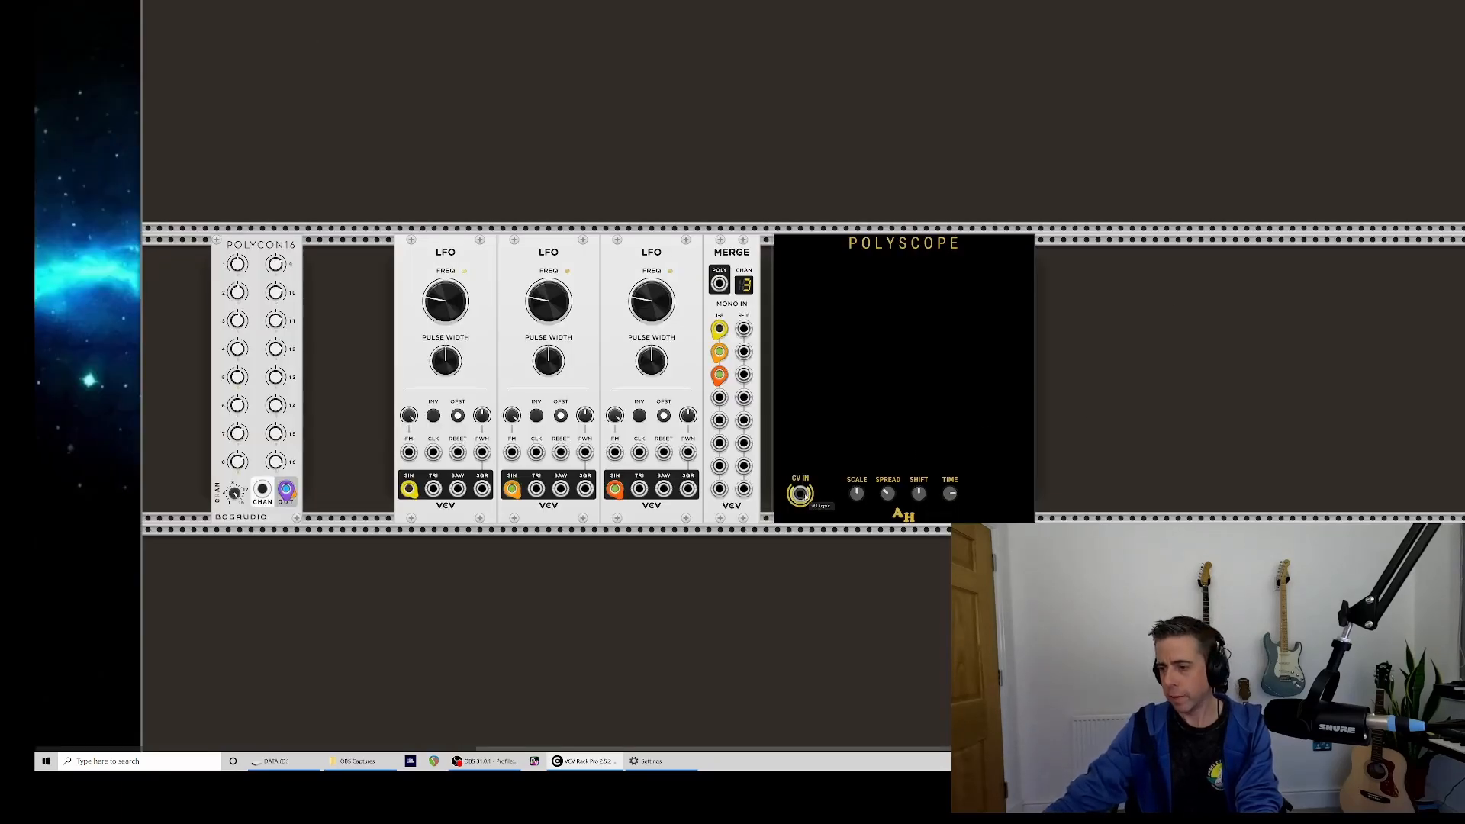
{"action": "left_click_drag", "start_coordinate": [801, 494], "coordinate": [719, 284]}
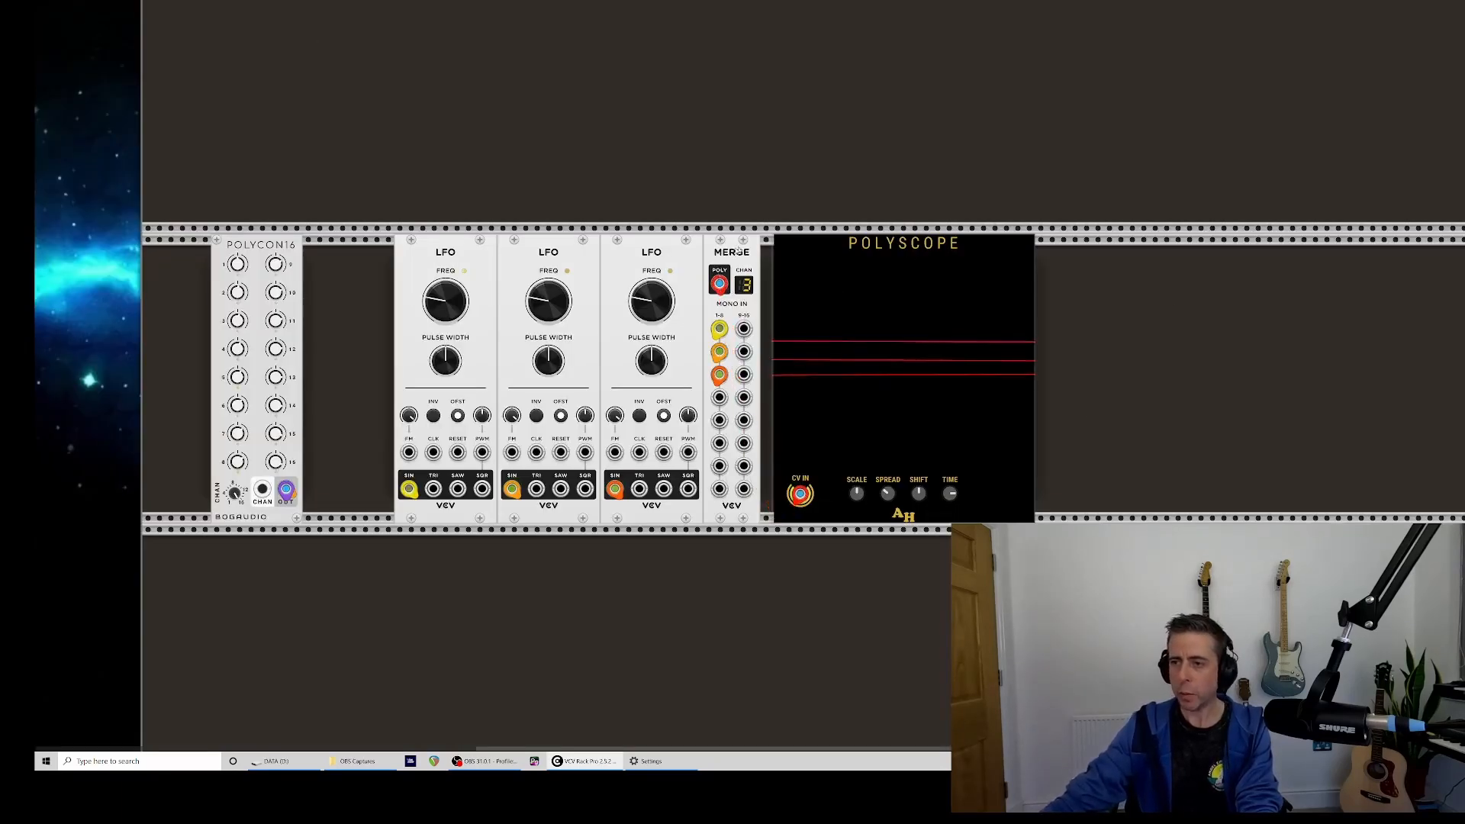
{"action": "left_click_drag", "start_coordinate": [950, 494], "coordinate": [950, 557]}
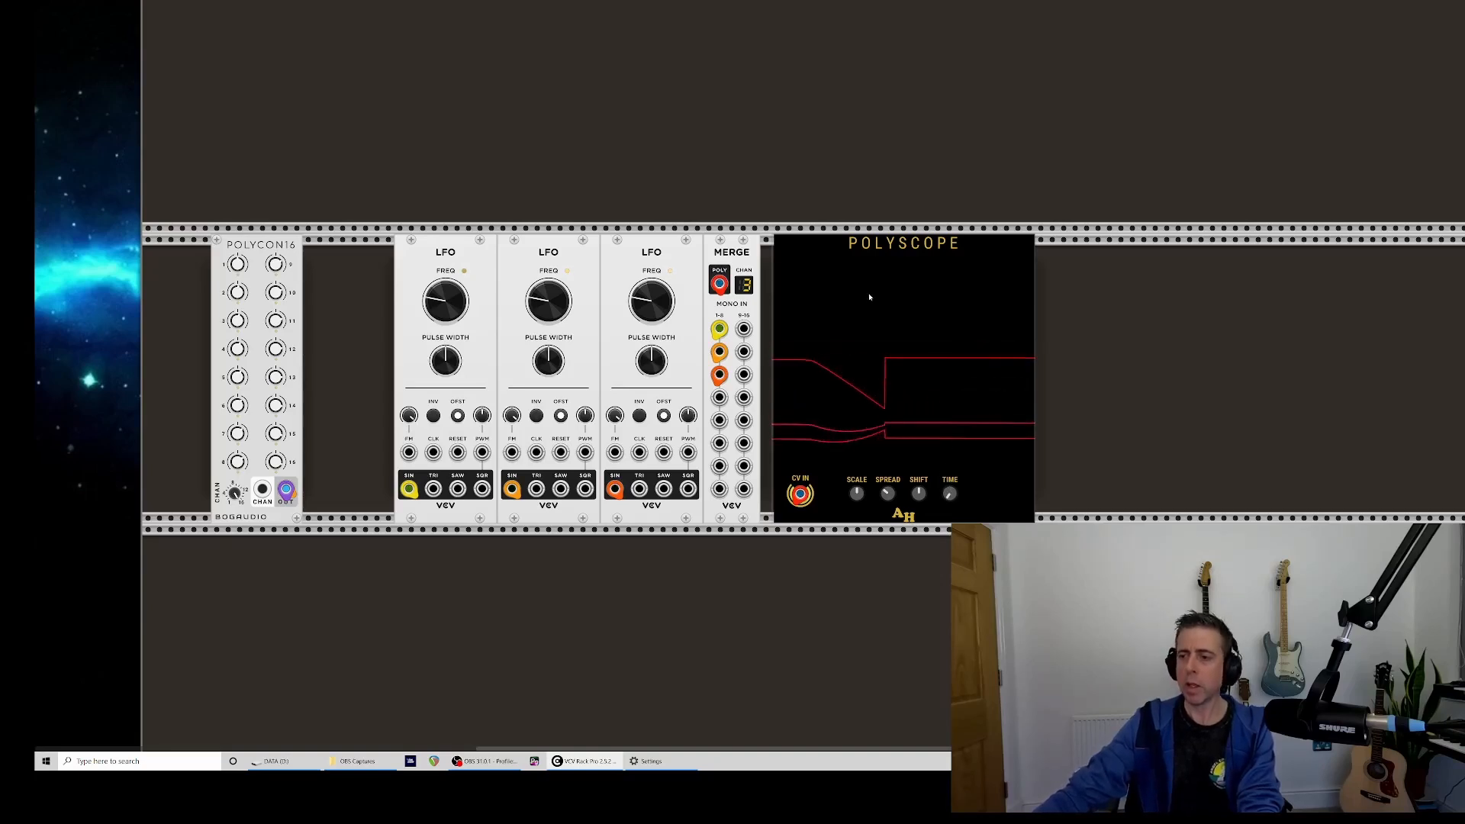
- Add a NYSTHI BigButton module between the Polycon16 and the first LFO
{"action": "scroll", "coordinate": [839, 446], "scroll_direction": "down", "scroll_amount": 1}
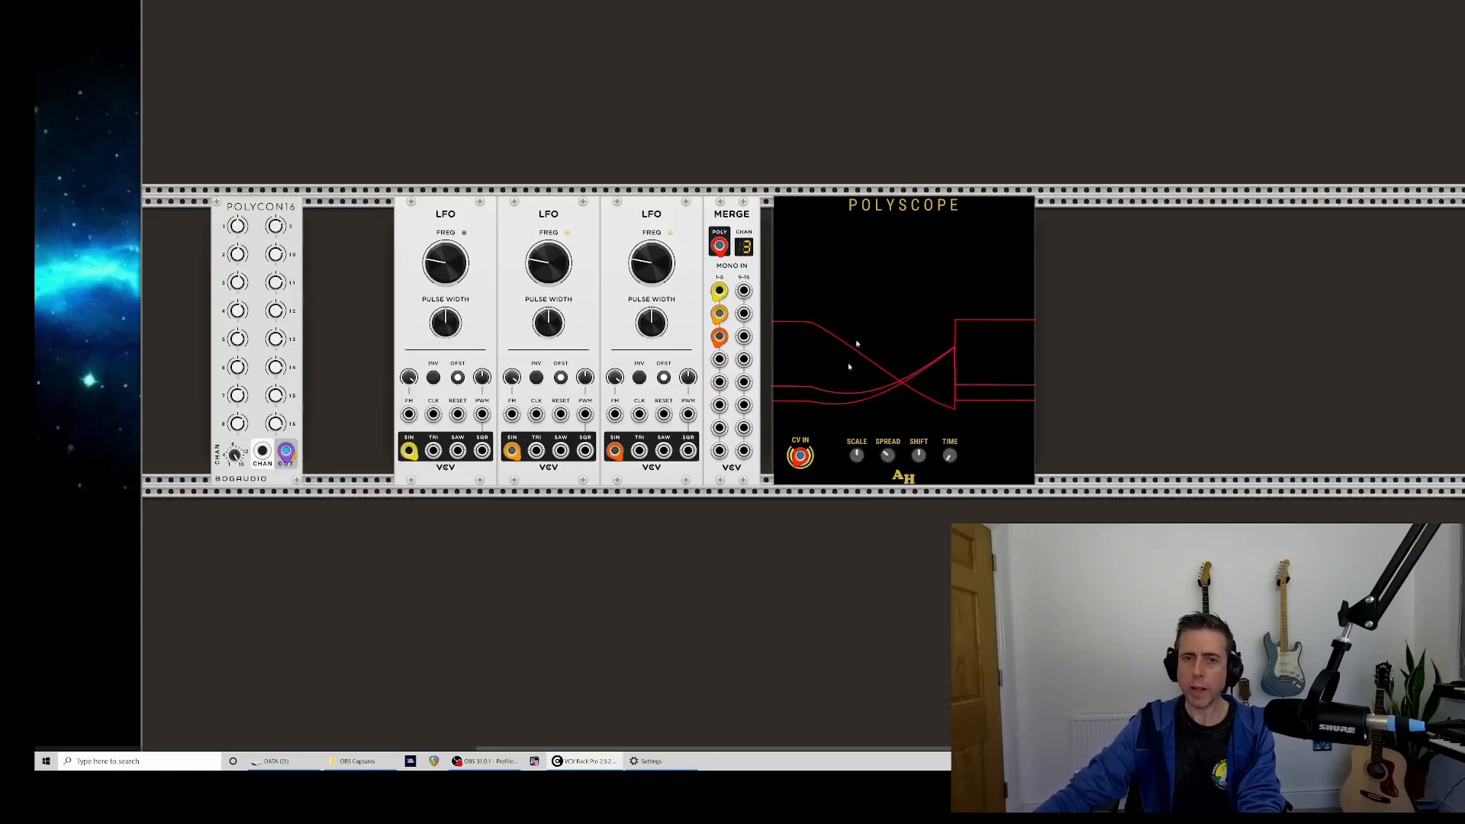
{"action": "right_click", "coordinate": [358, 270]}
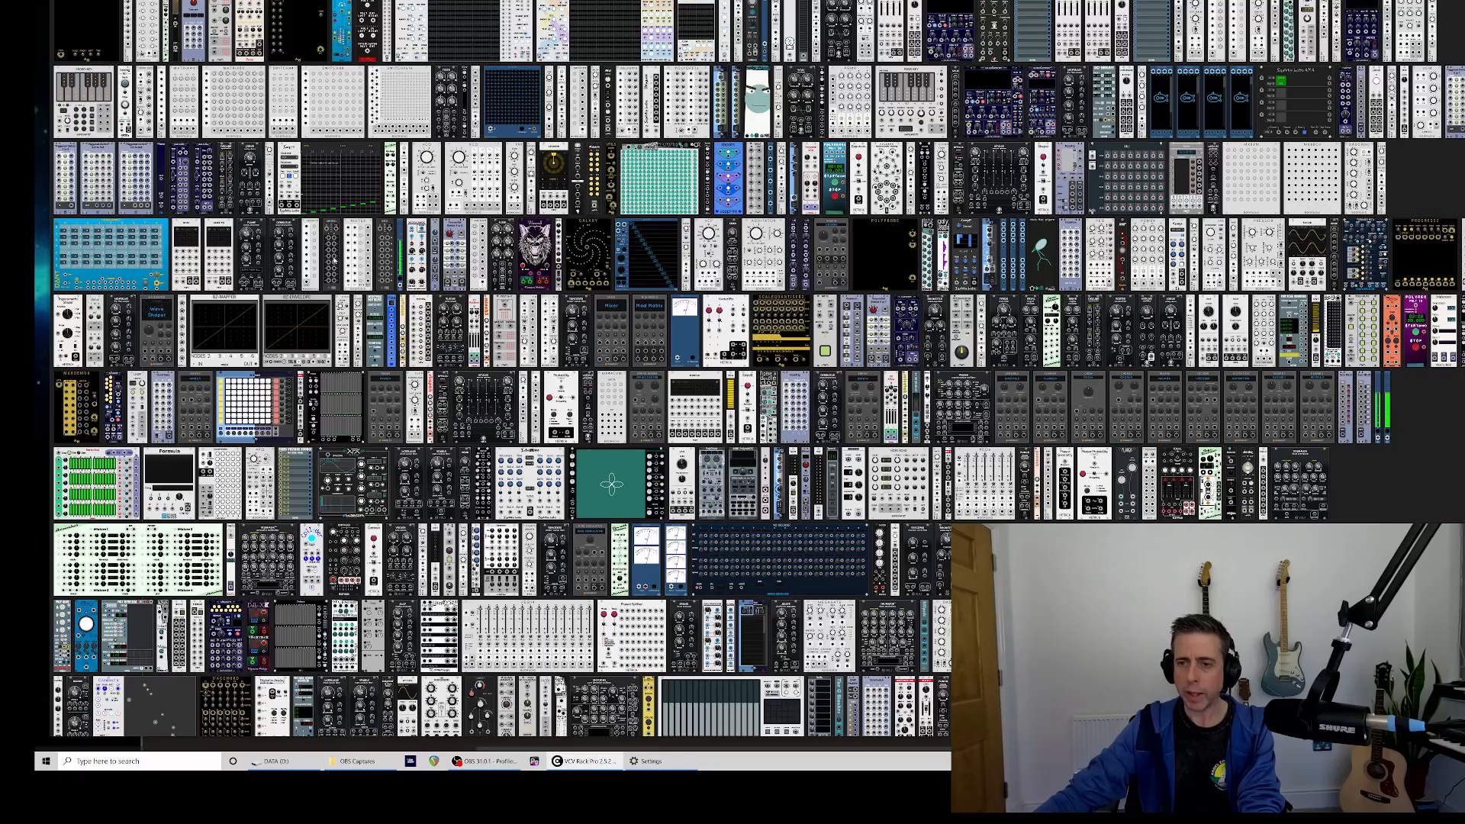
{"action": "scroll", "coordinate": [333, 260], "scroll_direction": "down", "scroll_amount": 10}
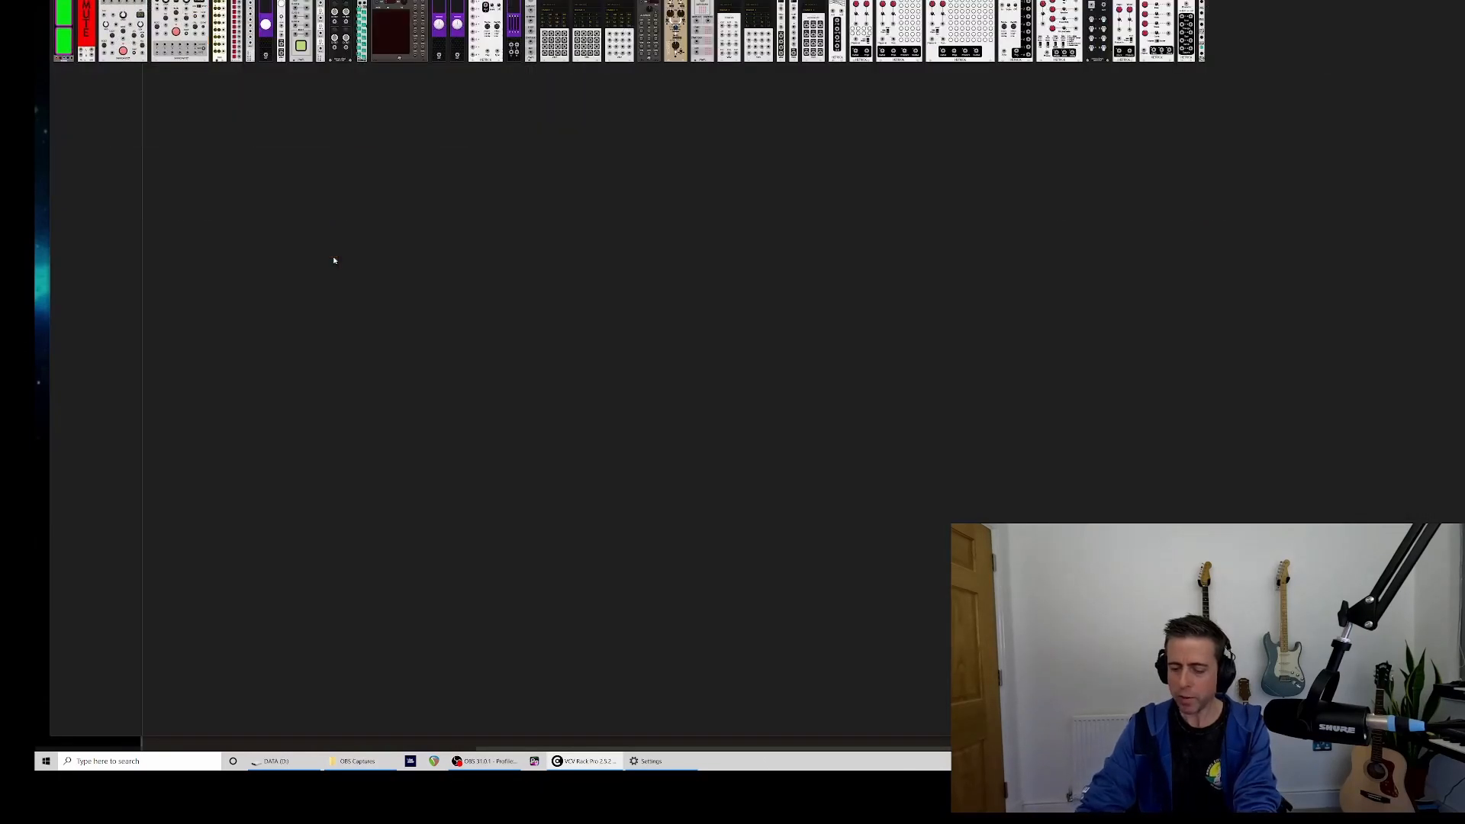
{"action": "left_click", "coordinate": [84, 19]}
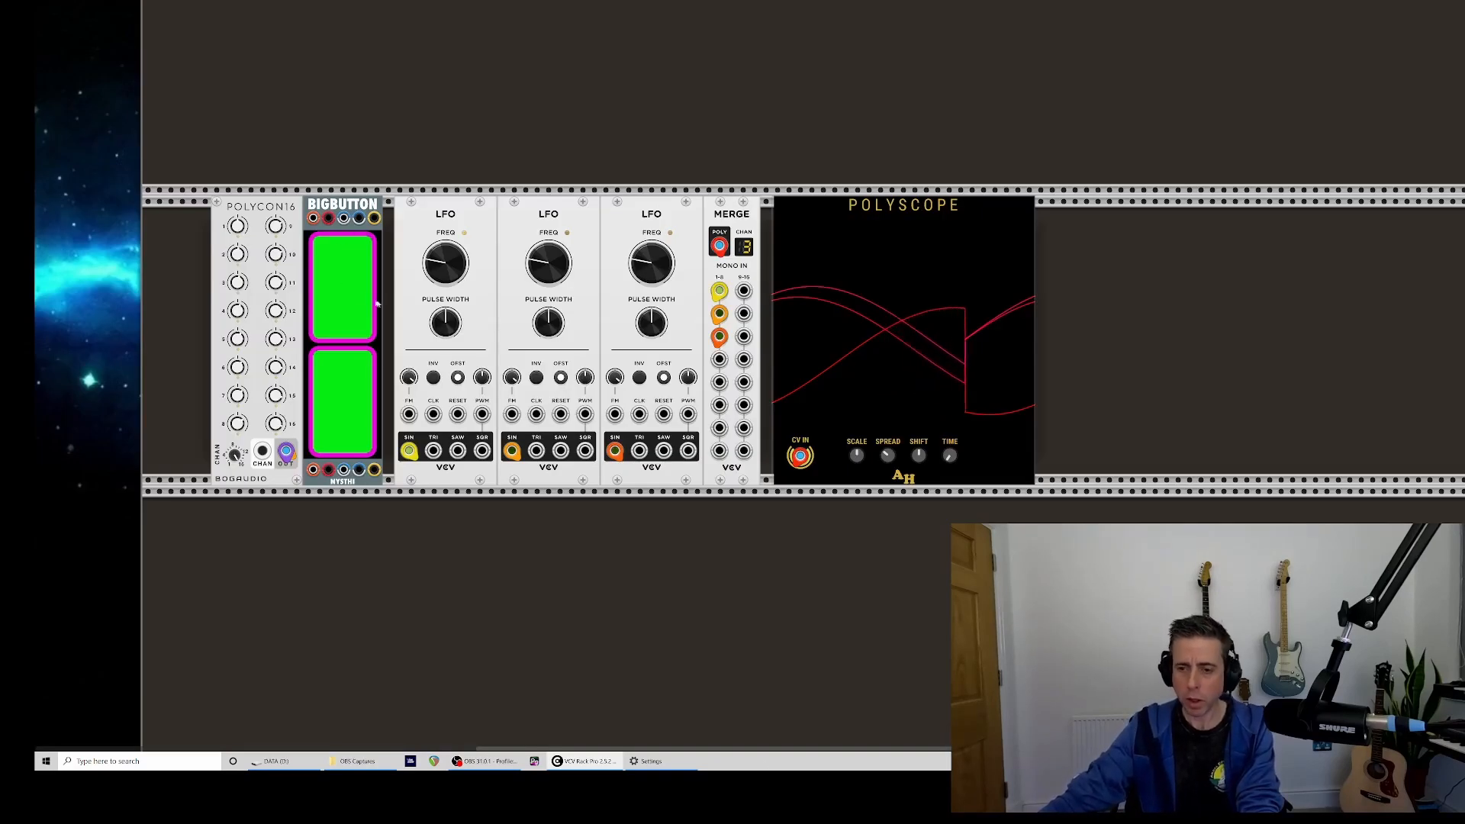
- Patch BigButton's second upper output to the reset inputs of all three LFOs and trigger a reset
{"action": "left_click_drag", "start_coordinate": [329, 218], "coordinate": [457, 414]}
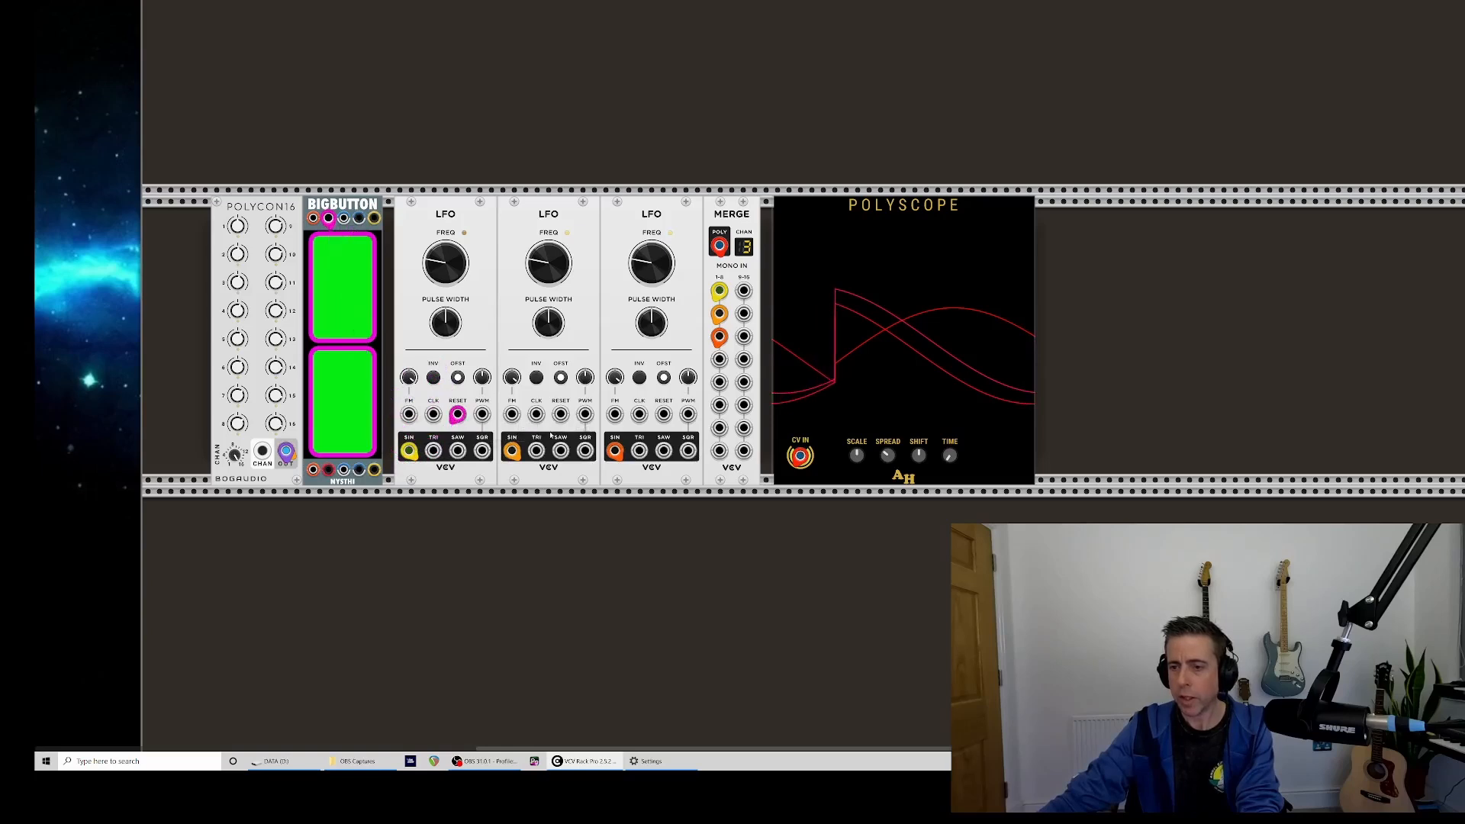
{"action": "left_click_drag", "start_coordinate": [561, 414], "coordinate": [329, 218]}
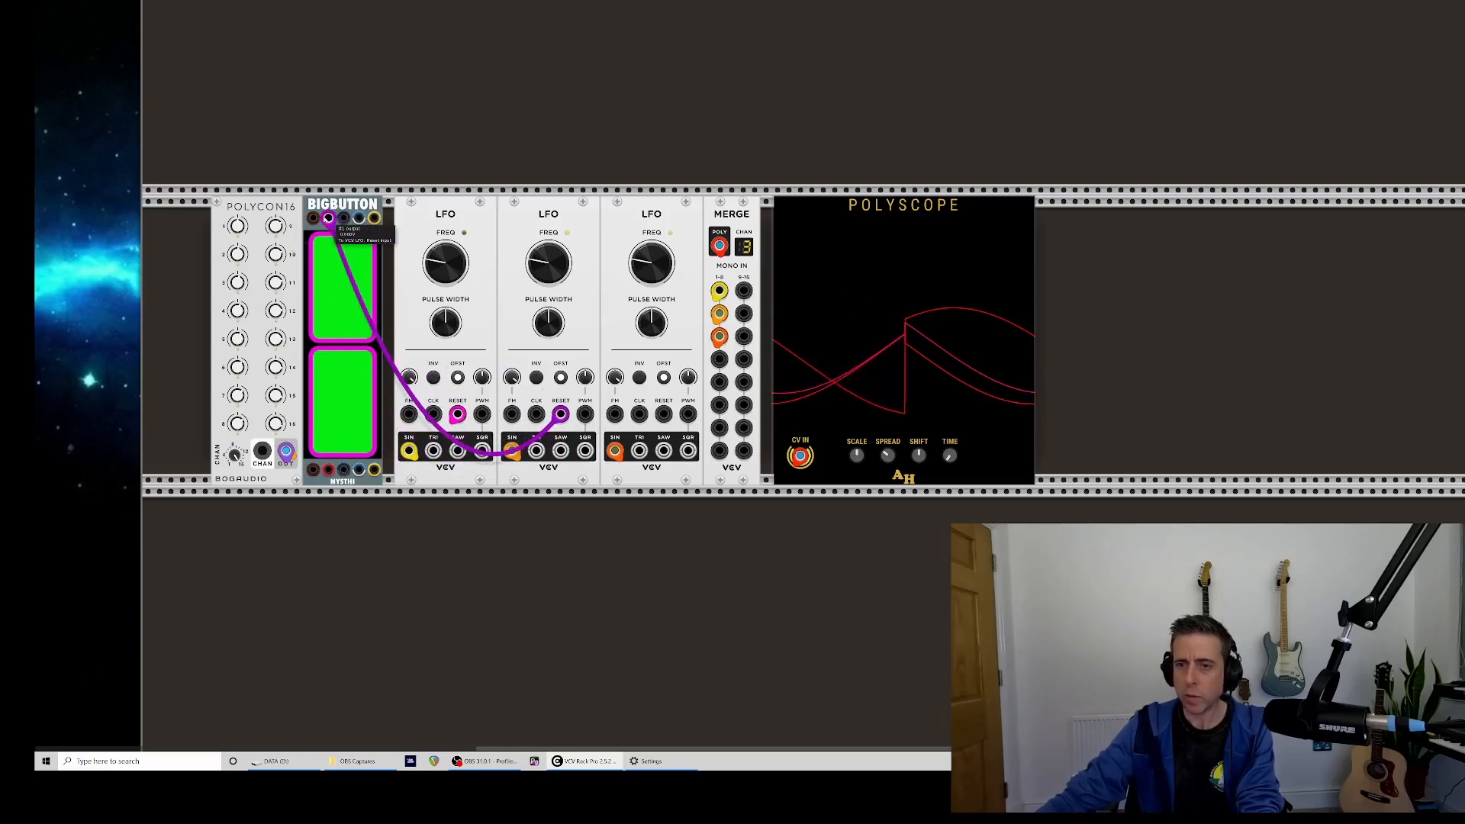
{"action": "left_click_drag", "start_coordinate": [664, 414], "coordinate": [329, 218]}
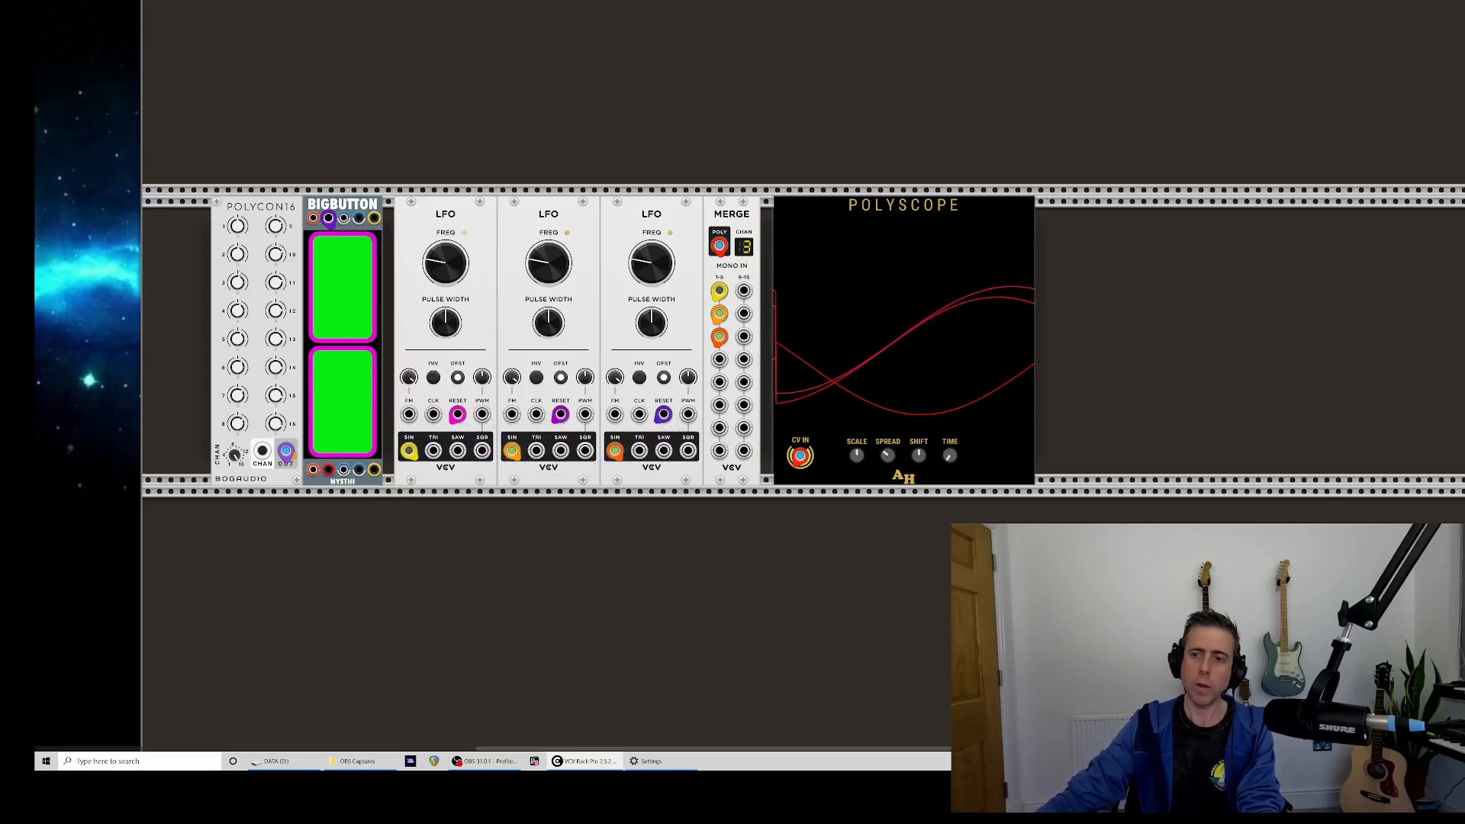
{"action": "left_click", "coordinate": [326, 286]}
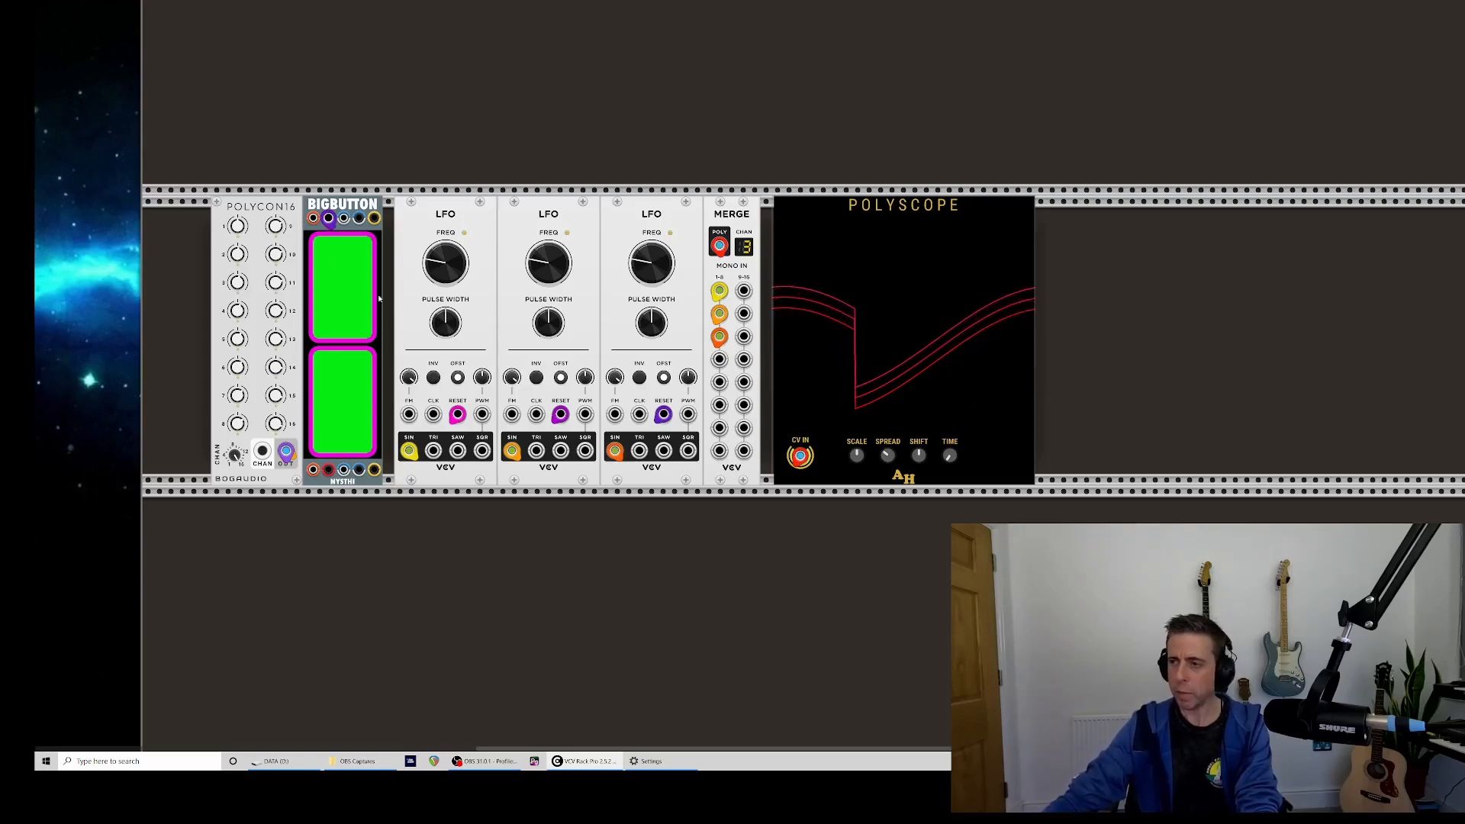
- Space the Polycon16 and BigButton apart and add a Bogaudio Offset module between them
{"action": "key", "text": "ctrl+equal"}
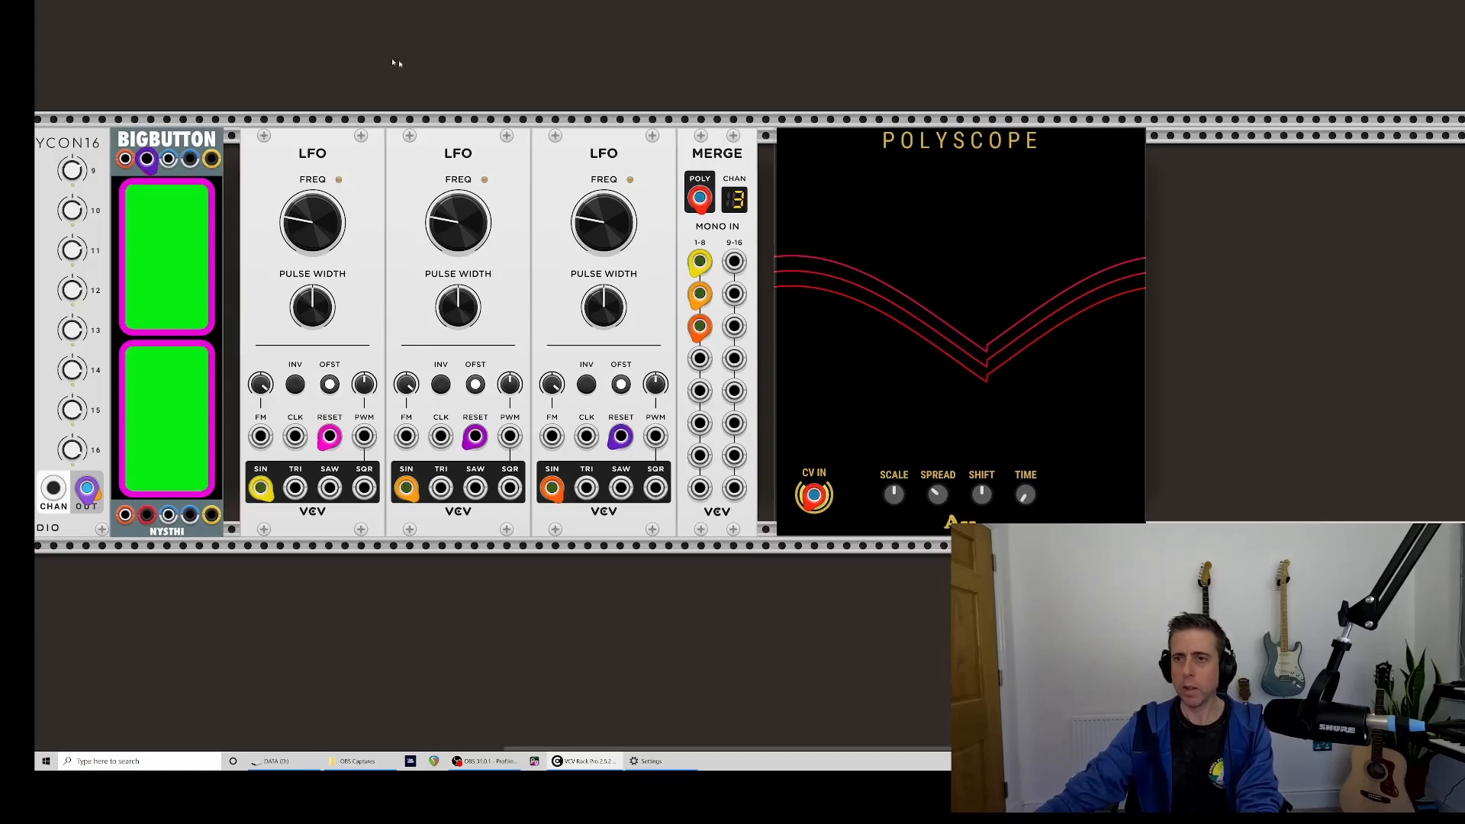
{"action": "left_click_drag", "start_coordinate": [394, 63], "coordinate": [551, 85]}
{"action": "left_click_drag", "start_coordinate": [272, 181], "coordinate": [207, 182]}
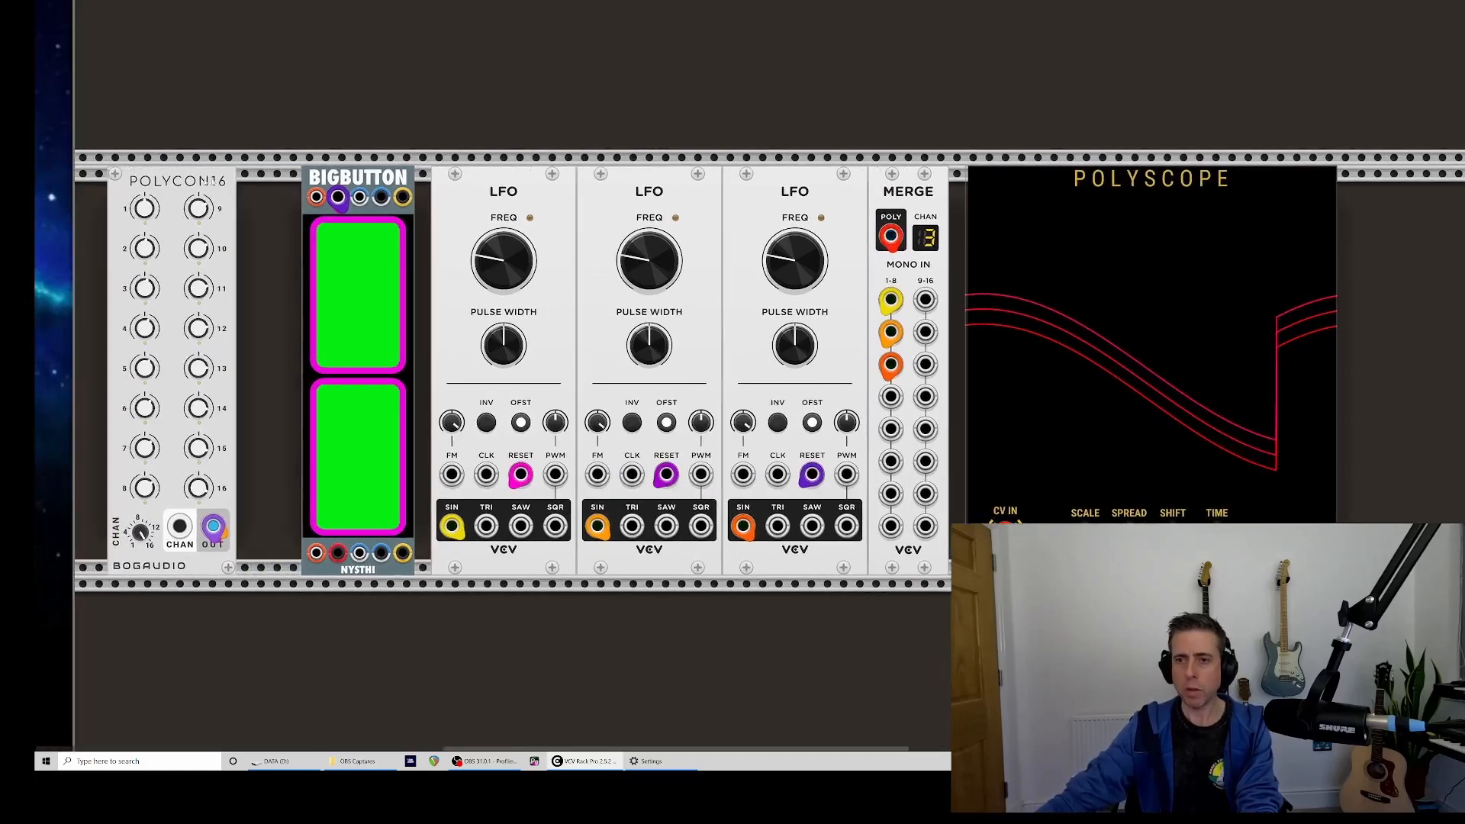
{"action": "left_click_drag", "start_coordinate": [350, 176], "coordinate": [367, 176]}
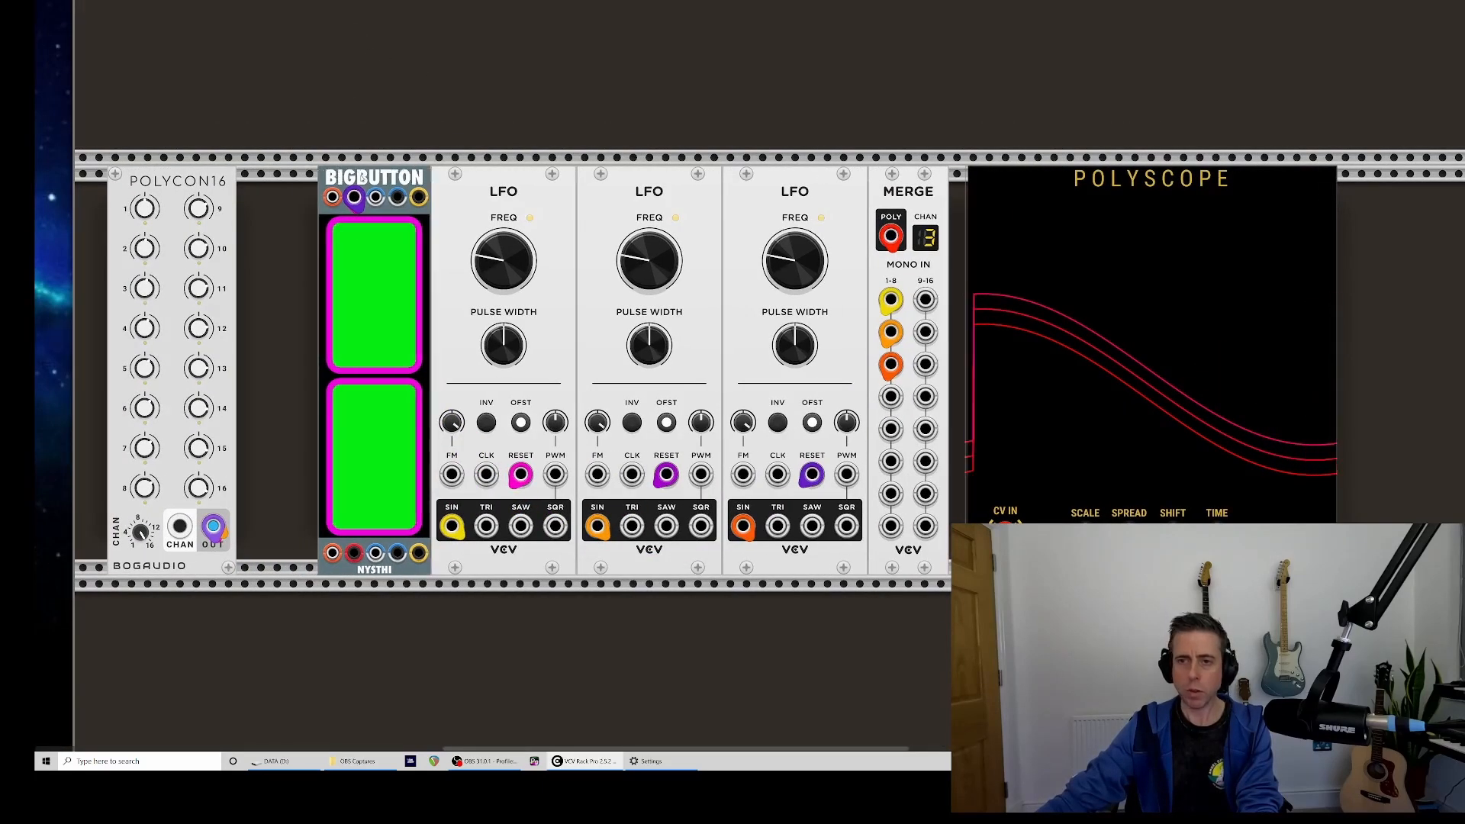
{"action": "right_click", "coordinate": [294, 193]}
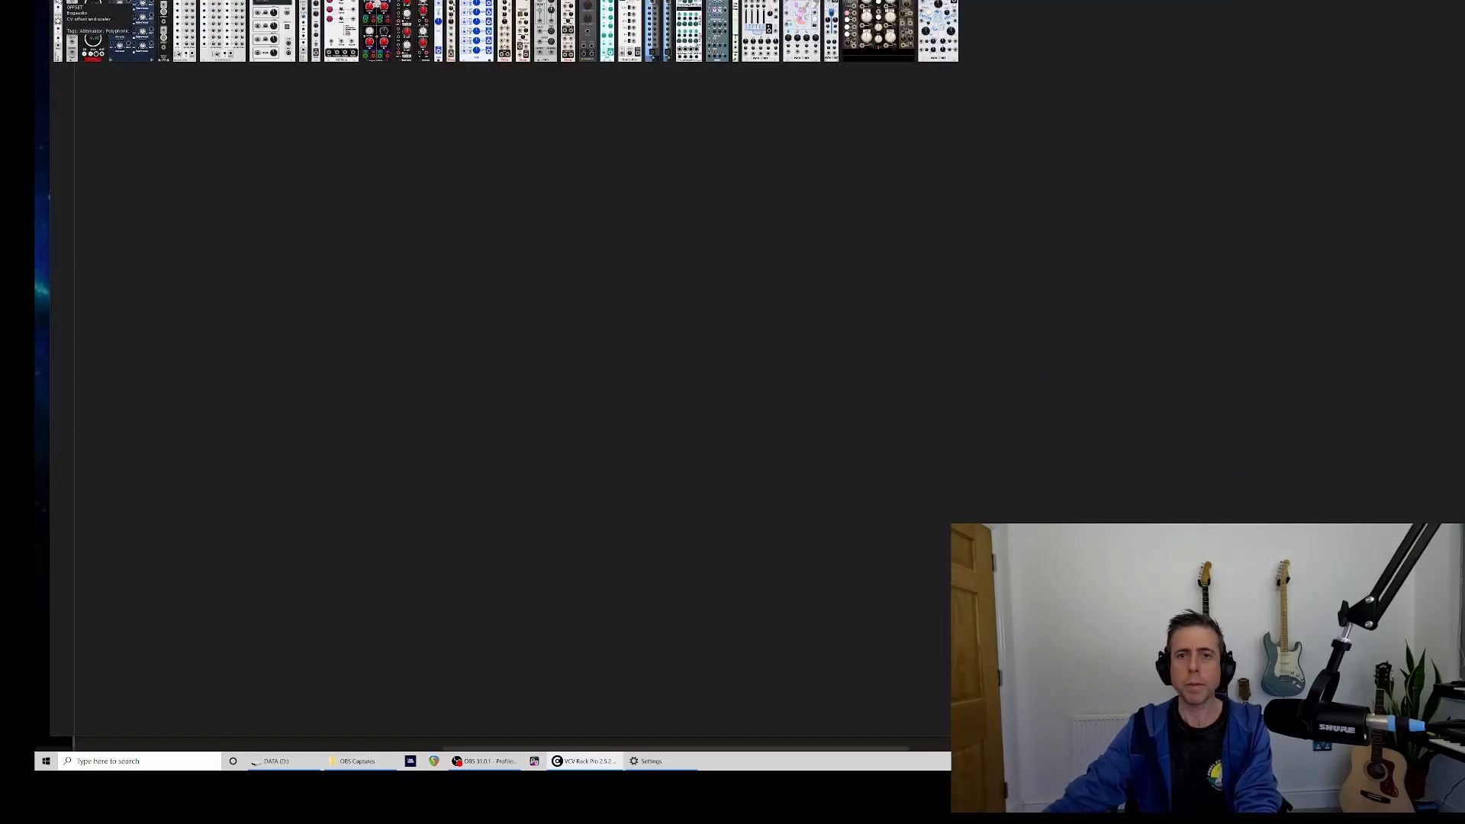
{"action": "key", "text": "Escape"}
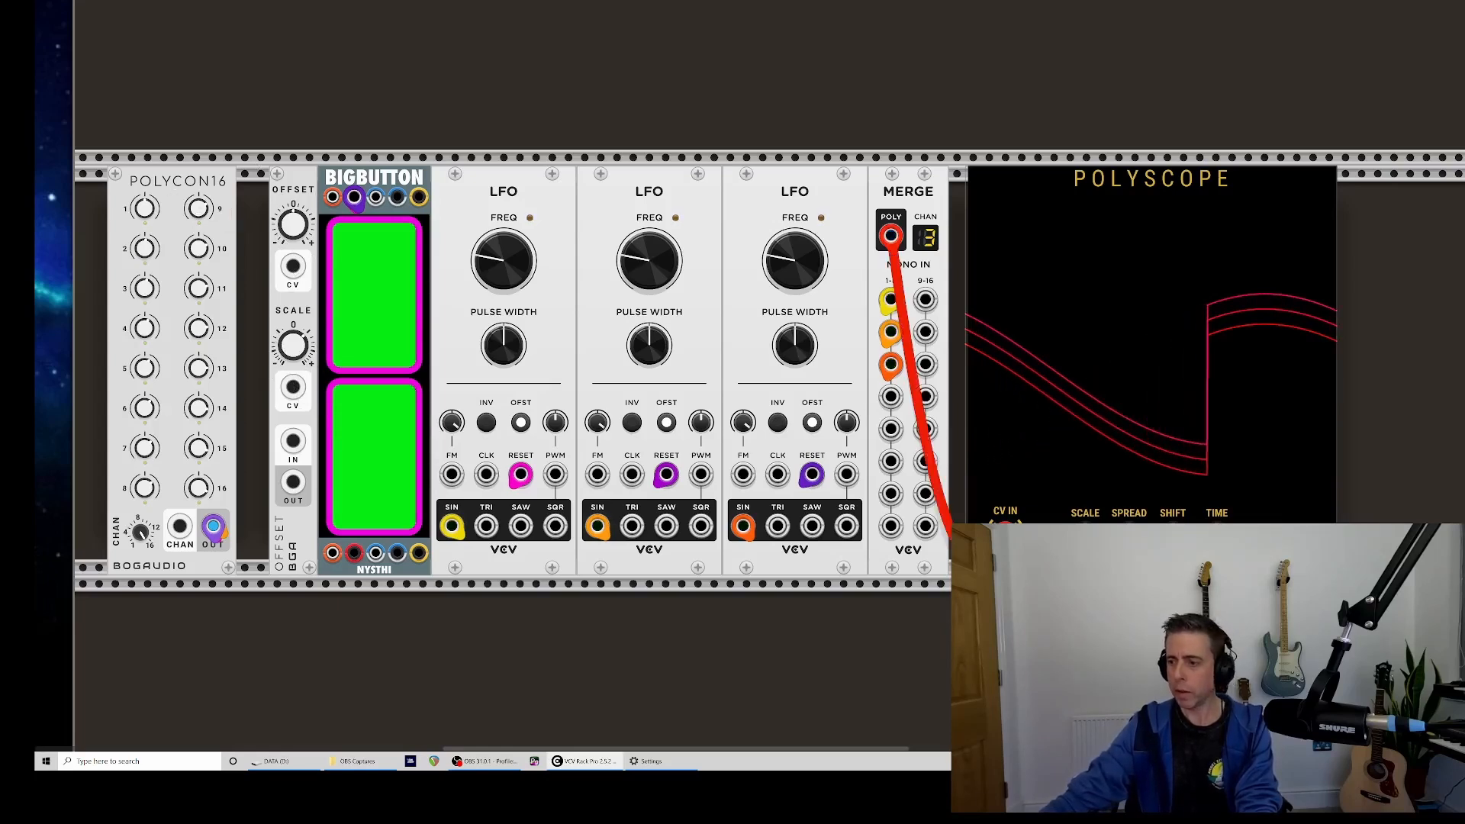
- Temporarily feed the Polyscope from the Polycon16's output to view its channels, and restore the connection from Merge's poly output
{"action": "left_click_drag", "start_coordinate": [1006, 536], "coordinate": [213, 527]}
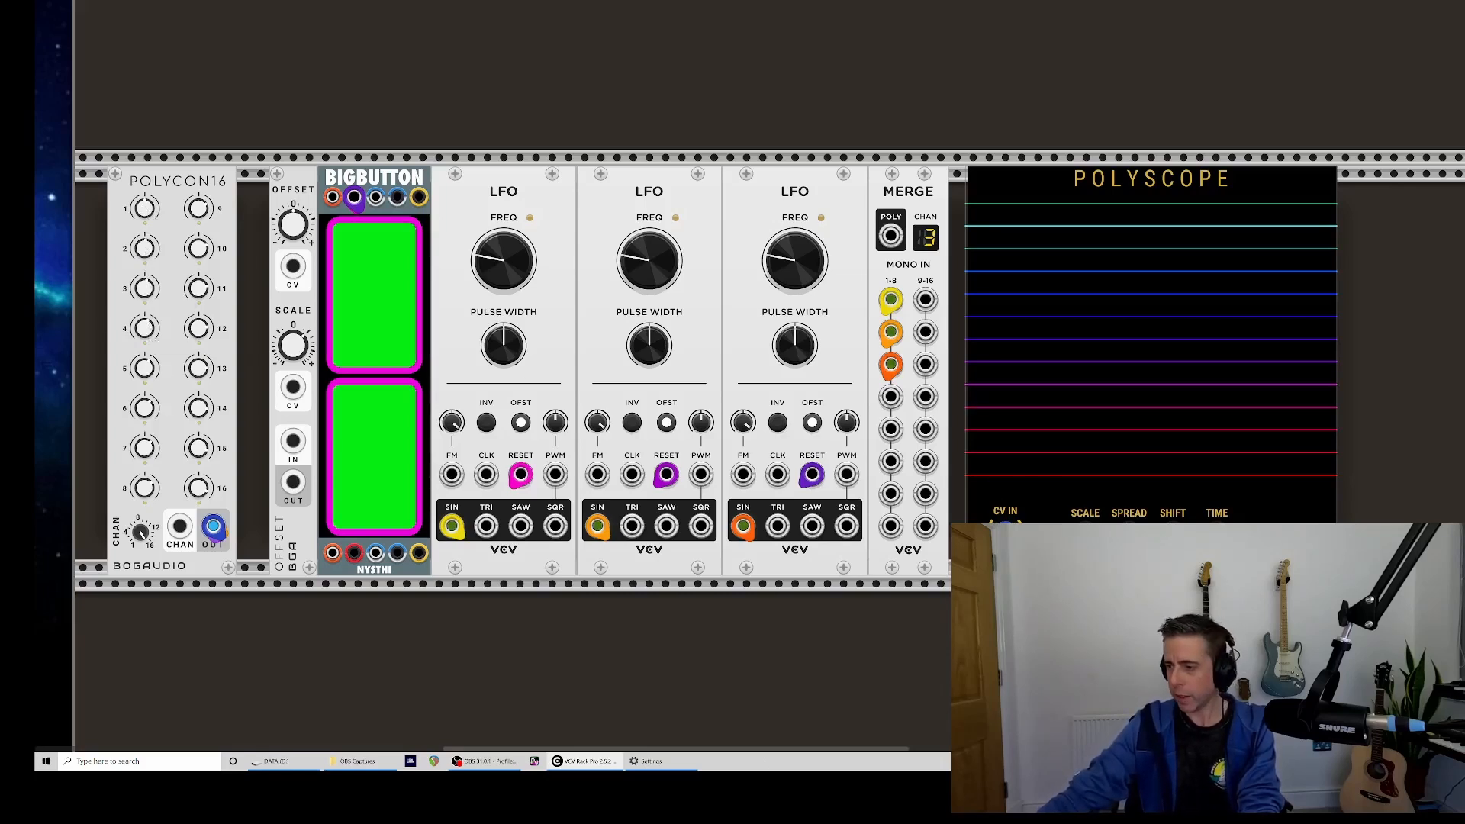
{"action": "left_click_drag", "start_coordinate": [1005, 533], "coordinate": [1022, 587]}
{"action": "left_click_drag", "start_coordinate": [1005, 534], "coordinate": [889, 235]}
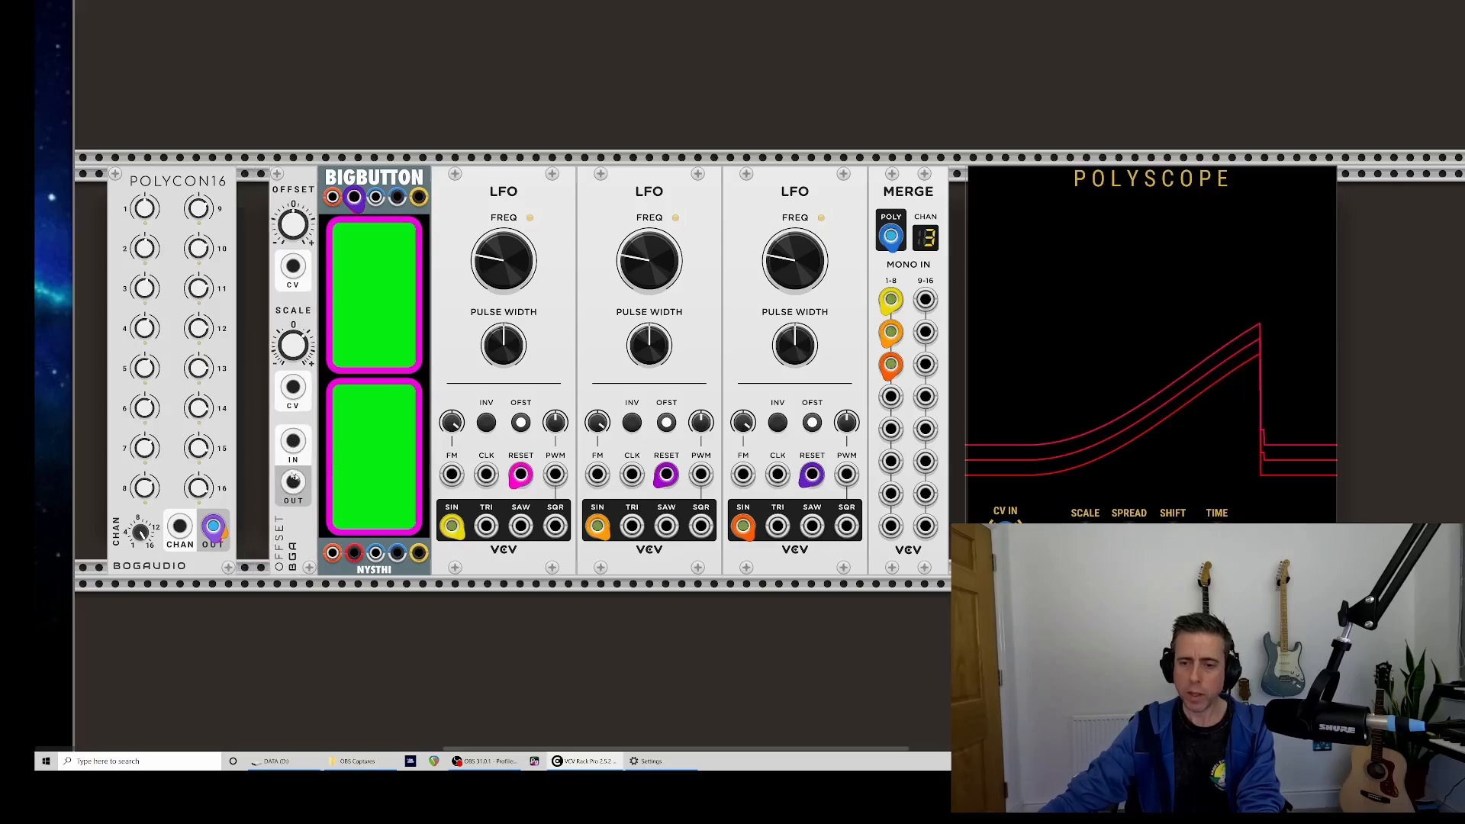
- Patch the Polycon16's output into the Offset module's input and add a VCV Split module next to it
{"action": "mouse_move", "coordinate": [291, 442]}
{"action": "left_mouse_down"}
{"action": "mouse_move", "coordinate": [276, 479]}
{"action": "mouse_move", "coordinate": [214, 528]}
{"action": "left_mouse_up"}
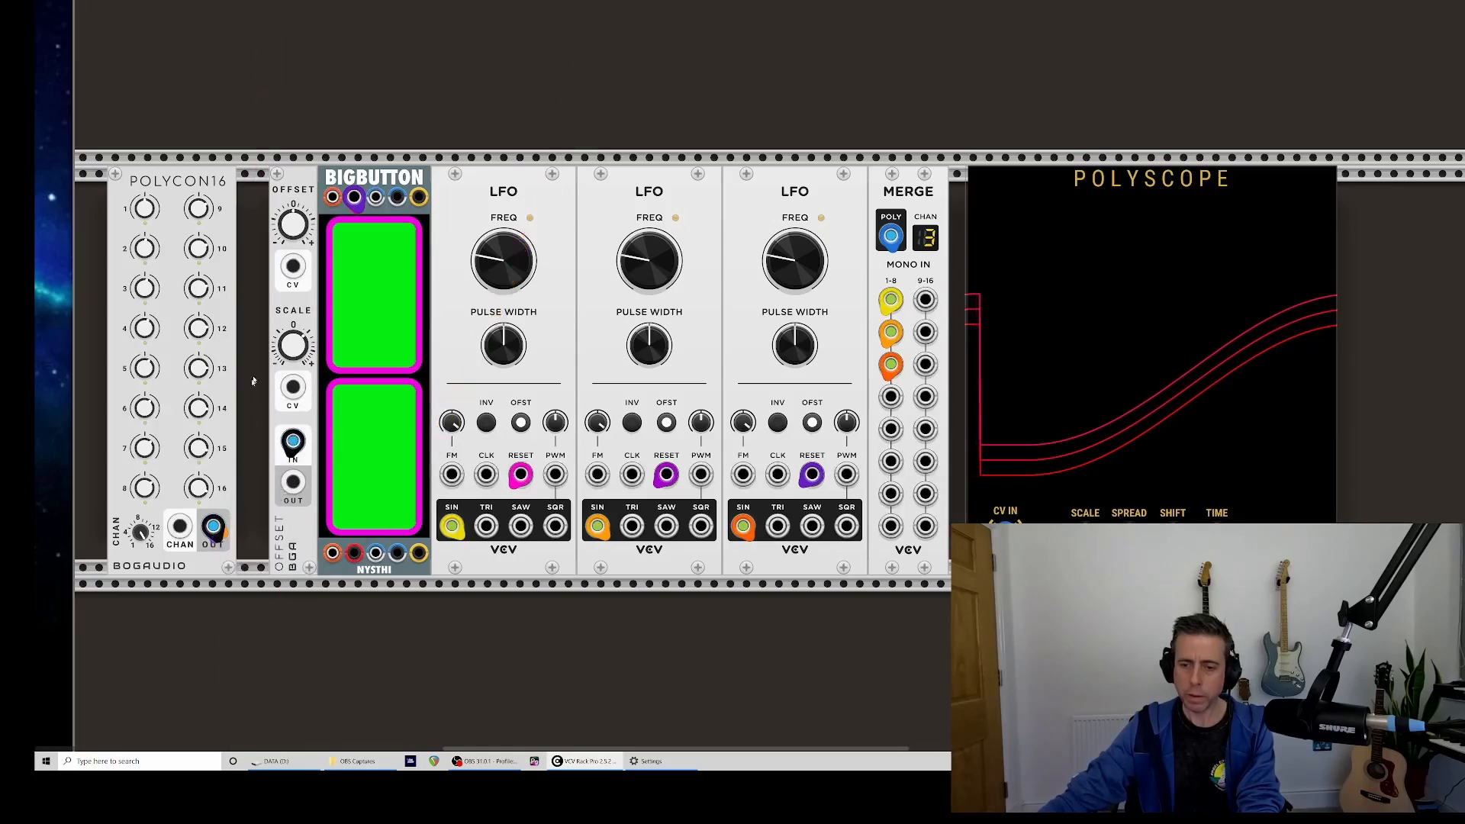
{"action": "scroll", "coordinate": [264, 359], "scroll_direction": "down", "scroll_amount": 10}
{"action": "scroll", "coordinate": [264, 359], "scroll_direction": "up", "scroll_amount": 3}
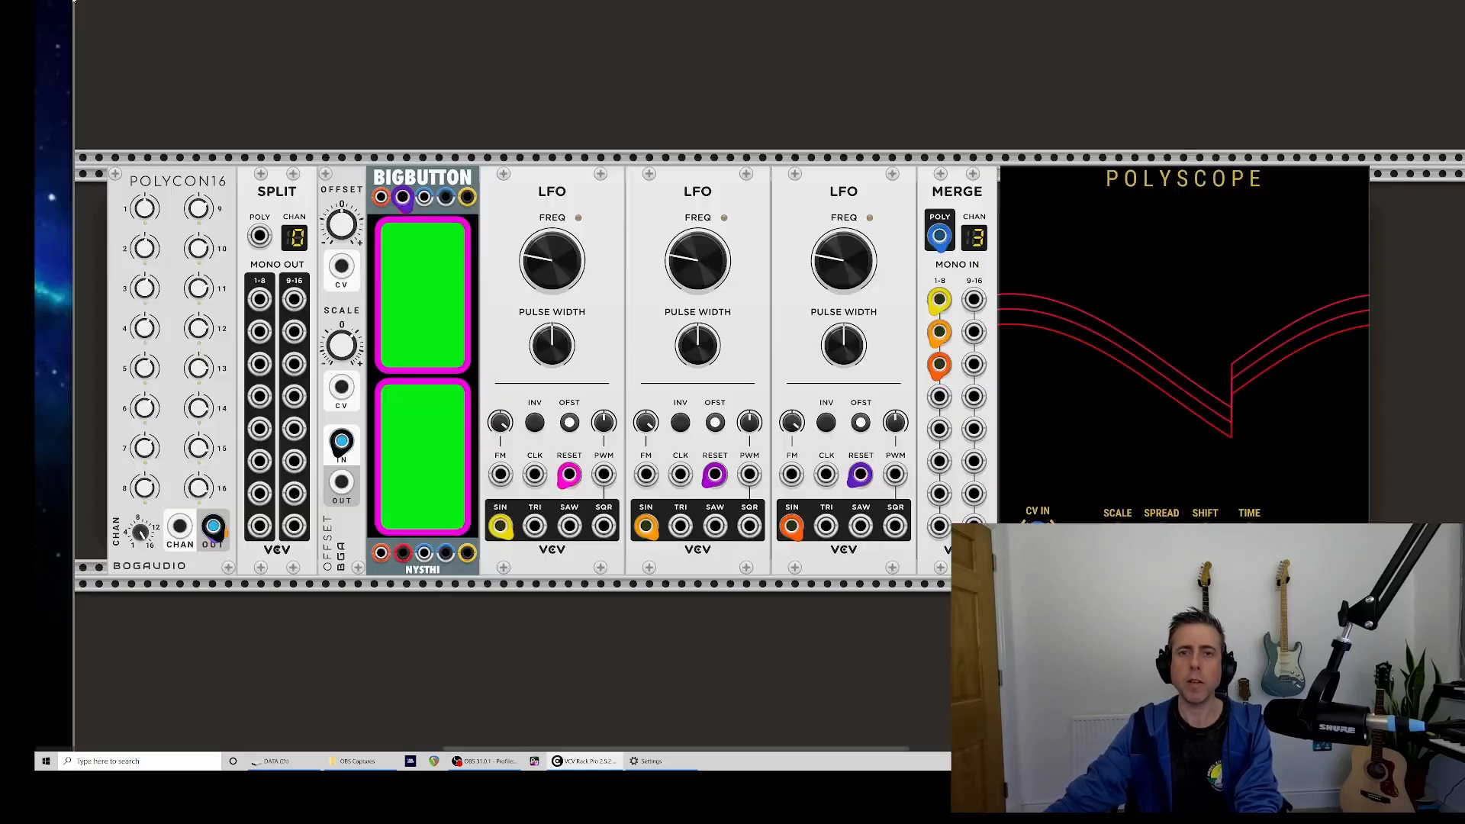
- Connect the Offset output to Split's poly input, and Split's outputs 1 to 3 to the three LFOs' FM inputs
{"action": "left_click_drag", "start_coordinate": [254, 252], "coordinate": [260, 483]}
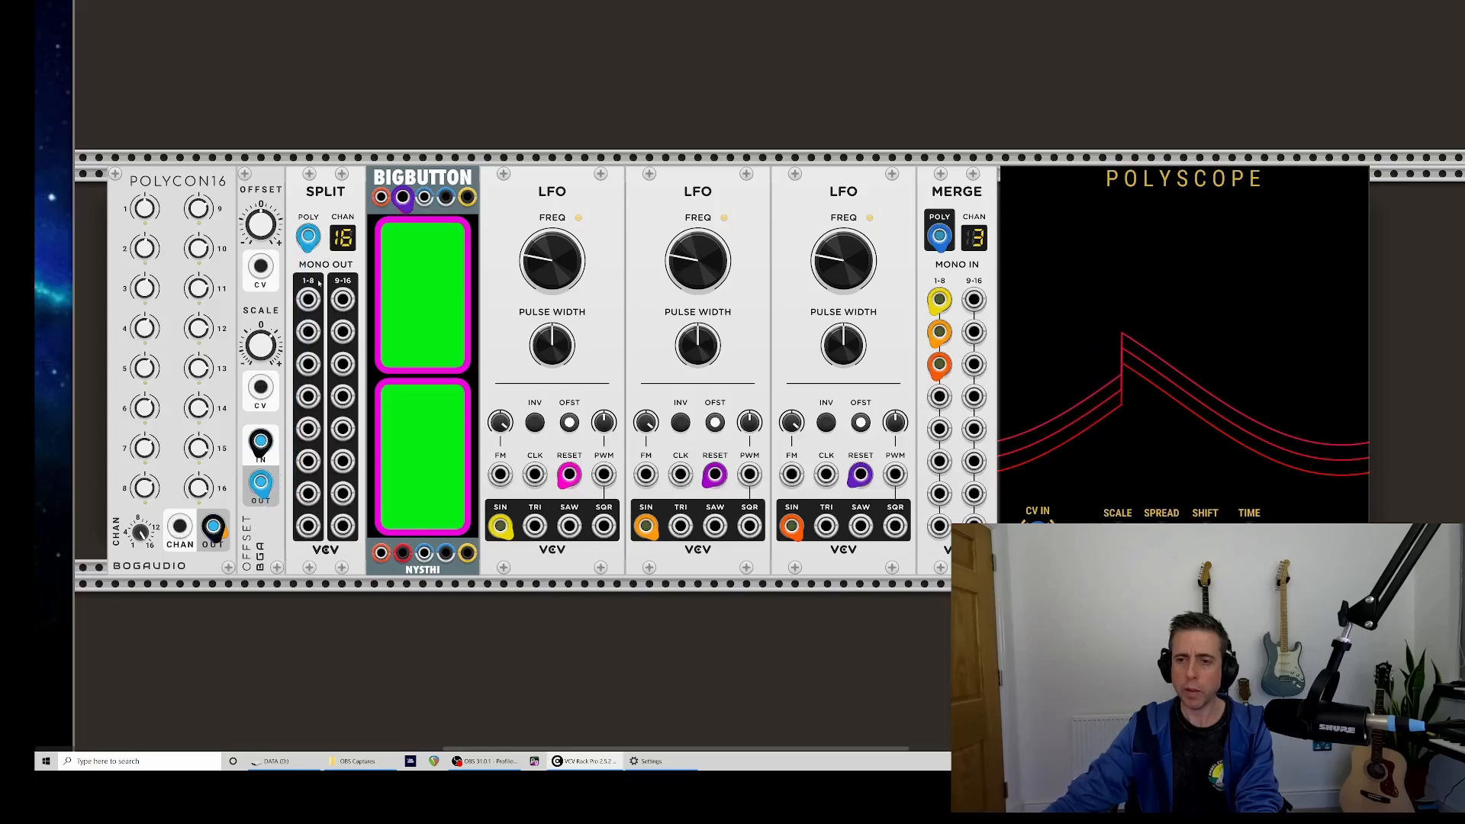
{"action": "left_click_drag", "start_coordinate": [309, 299], "coordinate": [500, 474]}
{"action": "mouse_move", "coordinate": [645, 475]}
{"action": "left_mouse_down"}
{"action": "mouse_move", "coordinate": [340, 322]}
{"action": "mouse_move", "coordinate": [309, 333]}
{"action": "mouse_move", "coordinate": [317, 397]}
{"action": "mouse_move", "coordinate": [672, 481]}
{"action": "mouse_move", "coordinate": [791, 476]}
{"action": "left_mouse_up"}
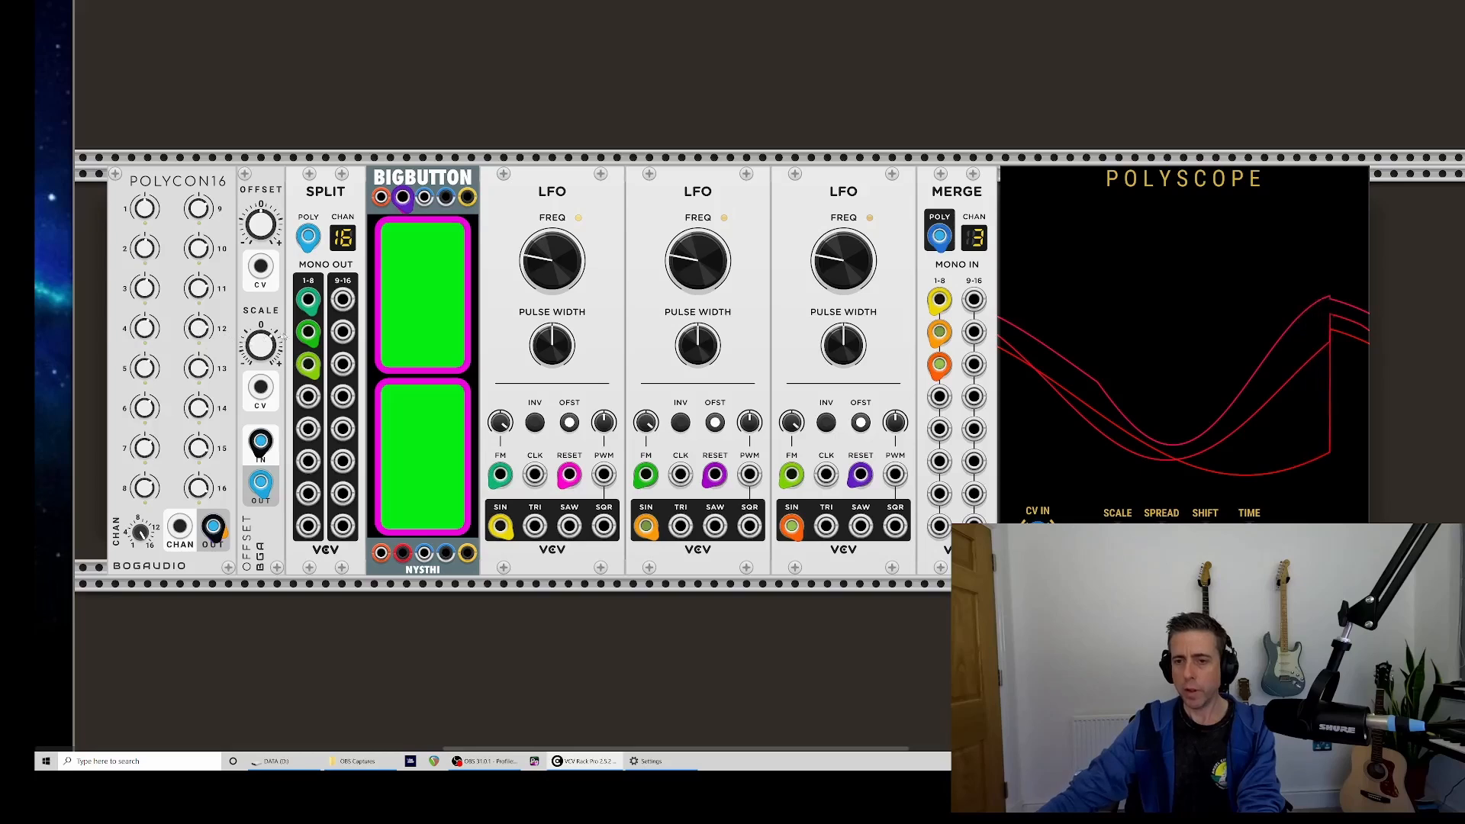
- Set the Offset module's scale to 0 and turn up its offset knob
{"action": "right_click", "coordinate": [262, 345]}
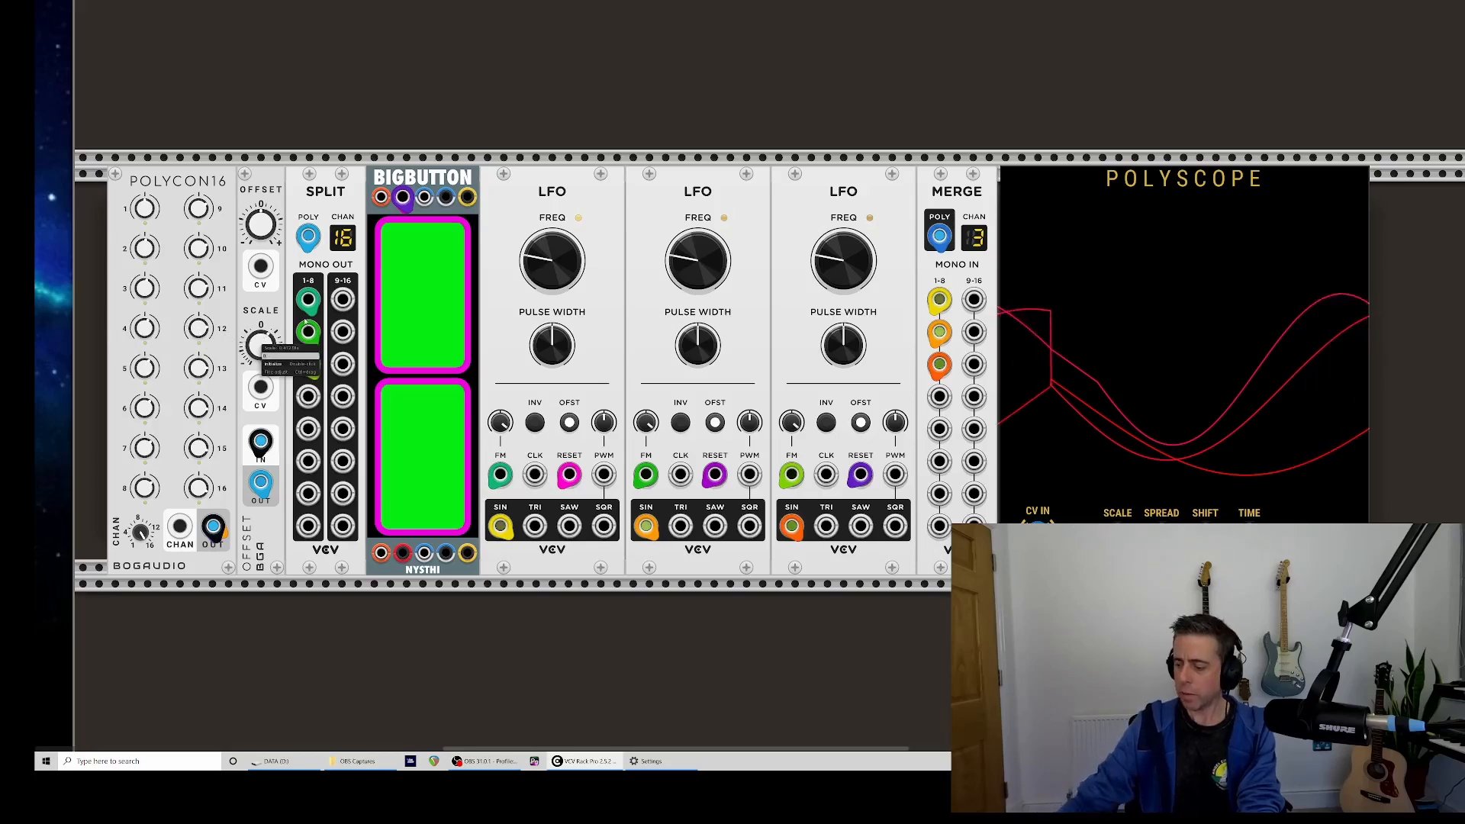
{"action": "type", "text": "0"}
{"action": "key", "text": "Return"}
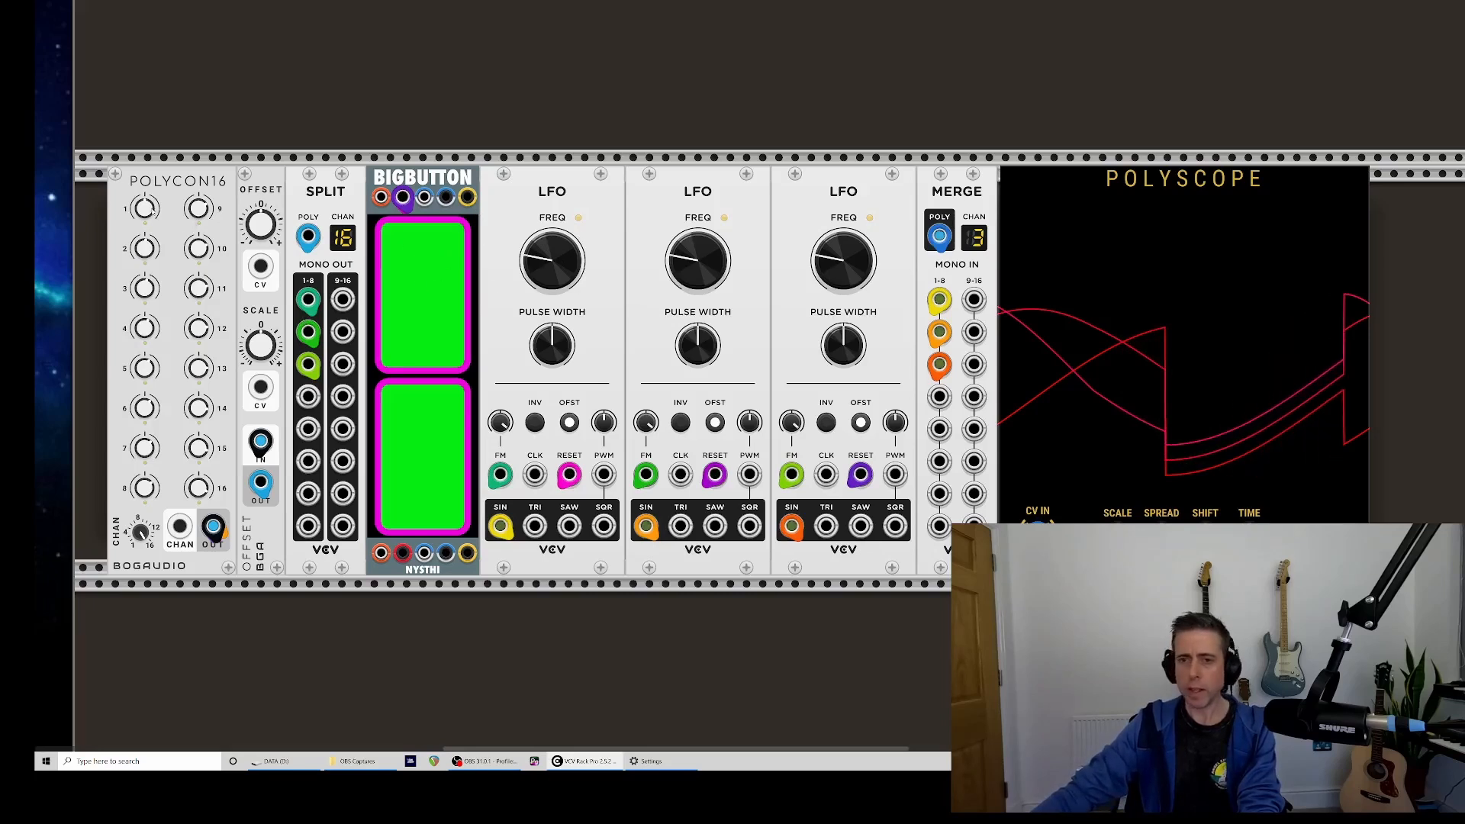
{"action": "left_click_drag", "start_coordinate": [261, 223], "coordinate": [261, 164]}
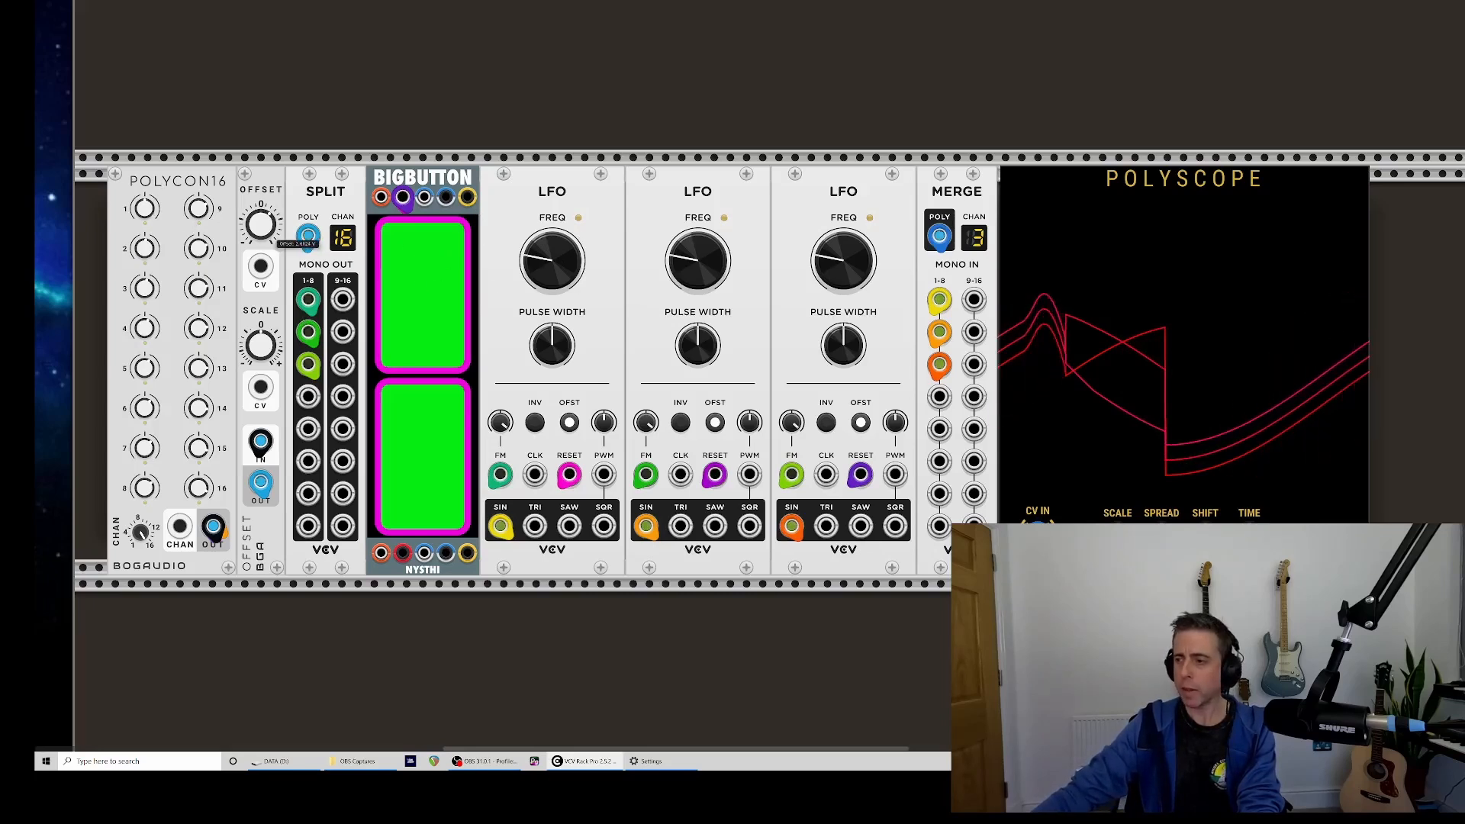
- Raise the Offset module's offset and scale knobs to speed up and spread the three LFOs
{"action": "left_click_drag", "start_coordinate": [261, 224], "coordinate": [261, 215]}
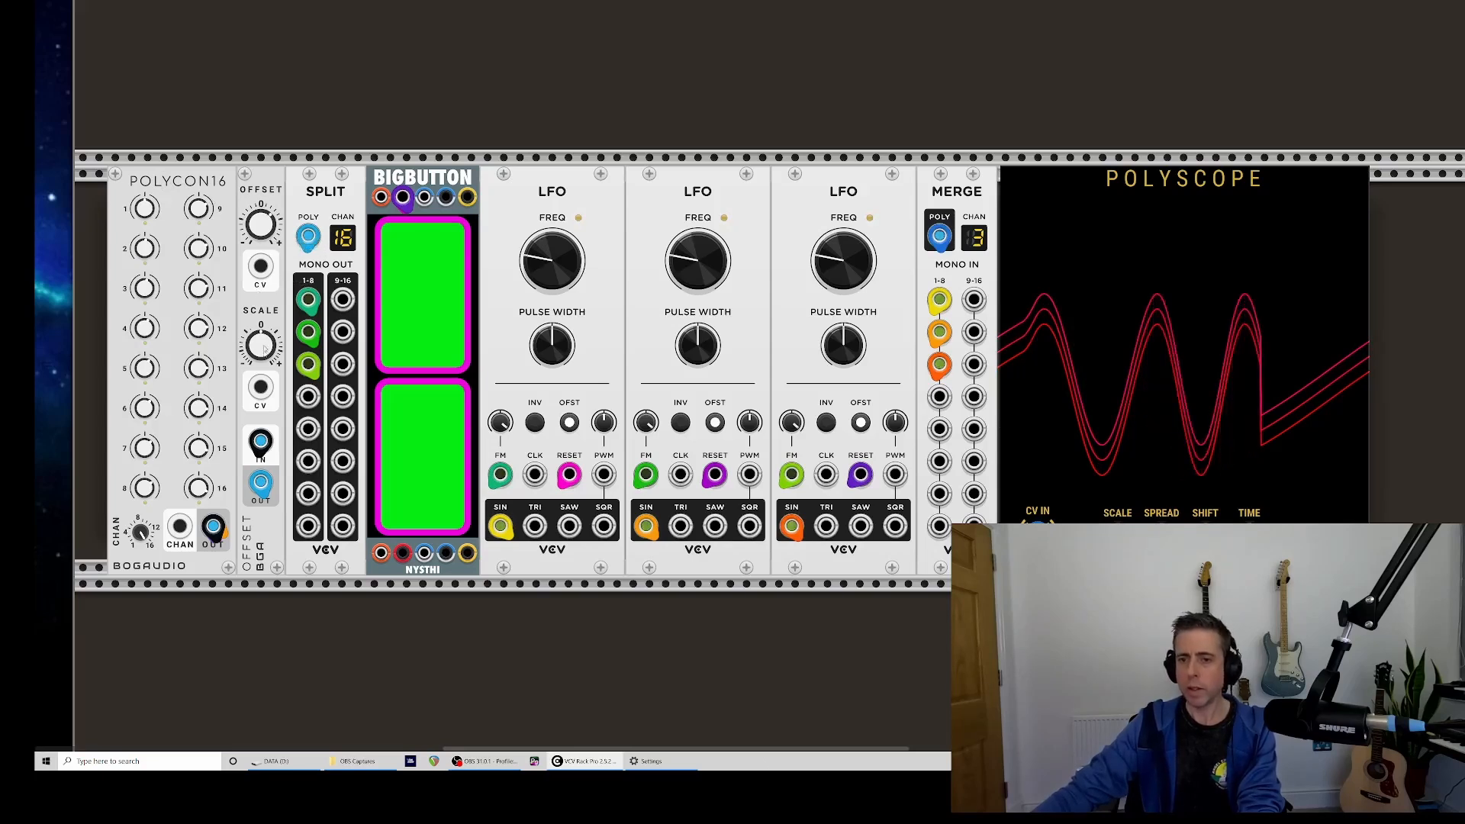
{"action": "left_click_drag", "start_coordinate": [261, 346], "coordinate": [261, 306]}
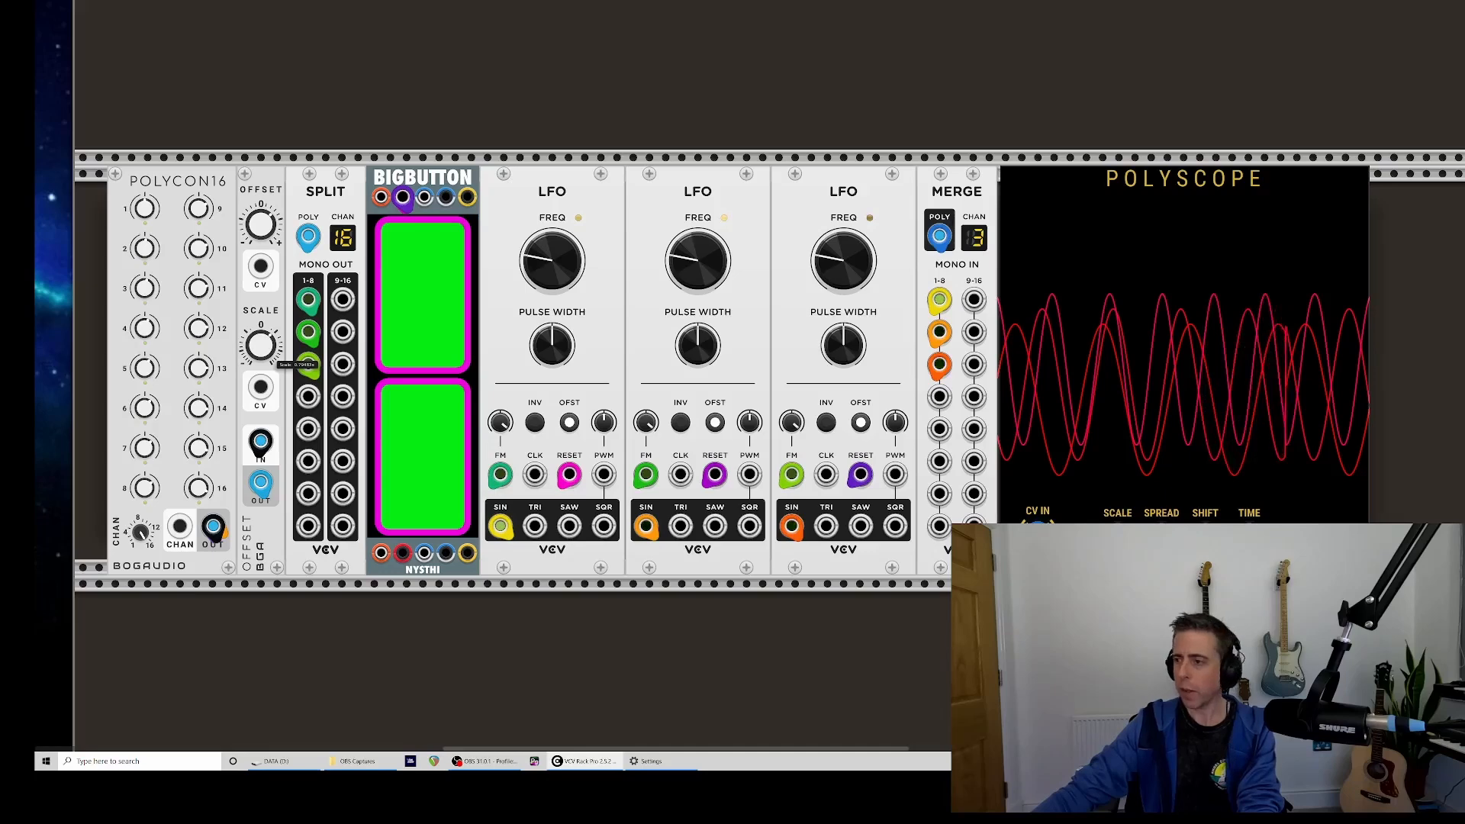
- Add a VCV VCO module and a Bogaudio Unison module in the empty row below the LFO patch
{"action": "scroll", "coordinate": [313, 338], "scroll_direction": "down", "scroll_amount": 1}
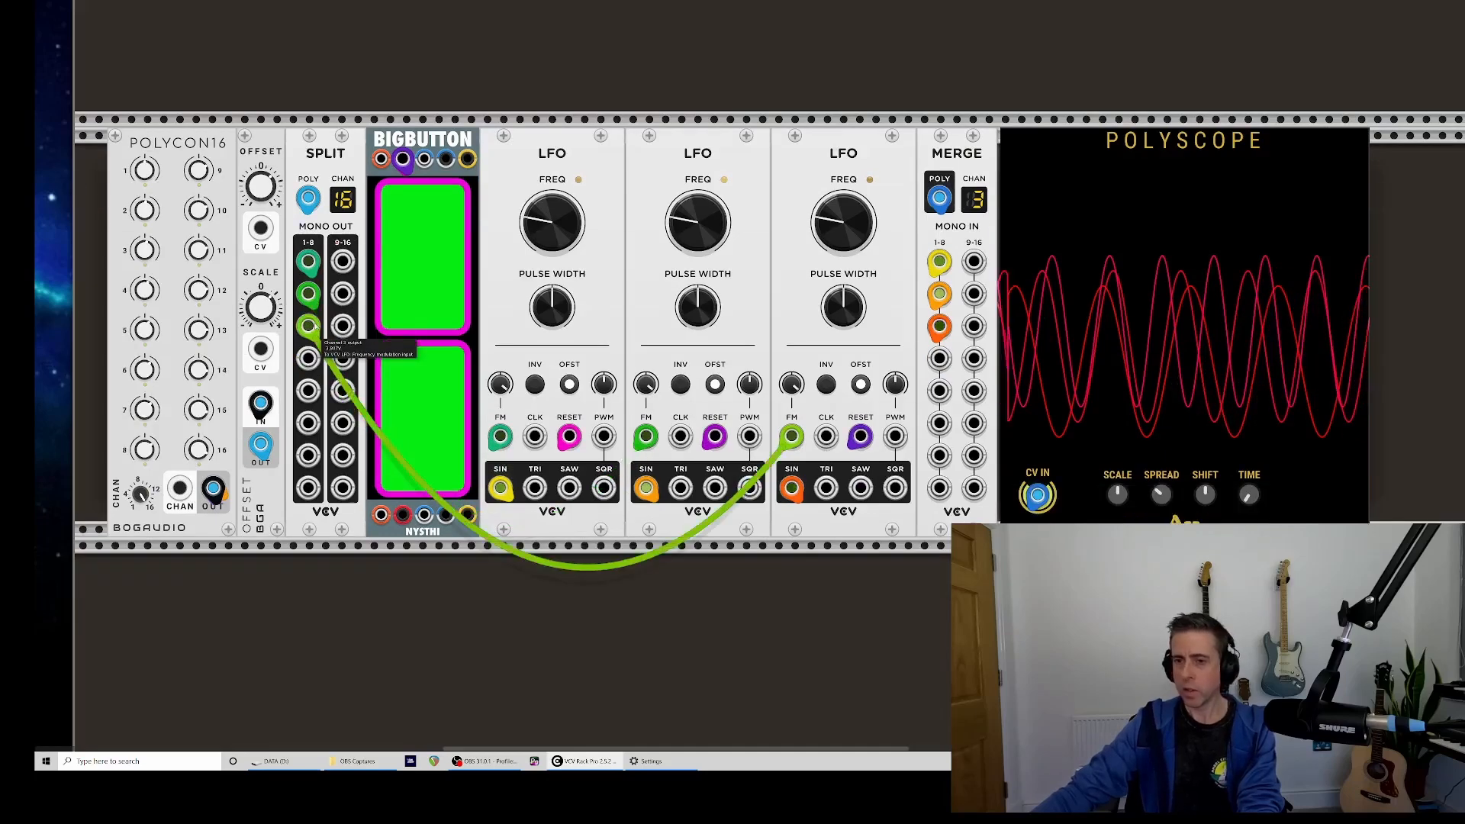
{"action": "scroll", "coordinate": [315, 326], "scroll_direction": "down", "scroll_amount": 5}
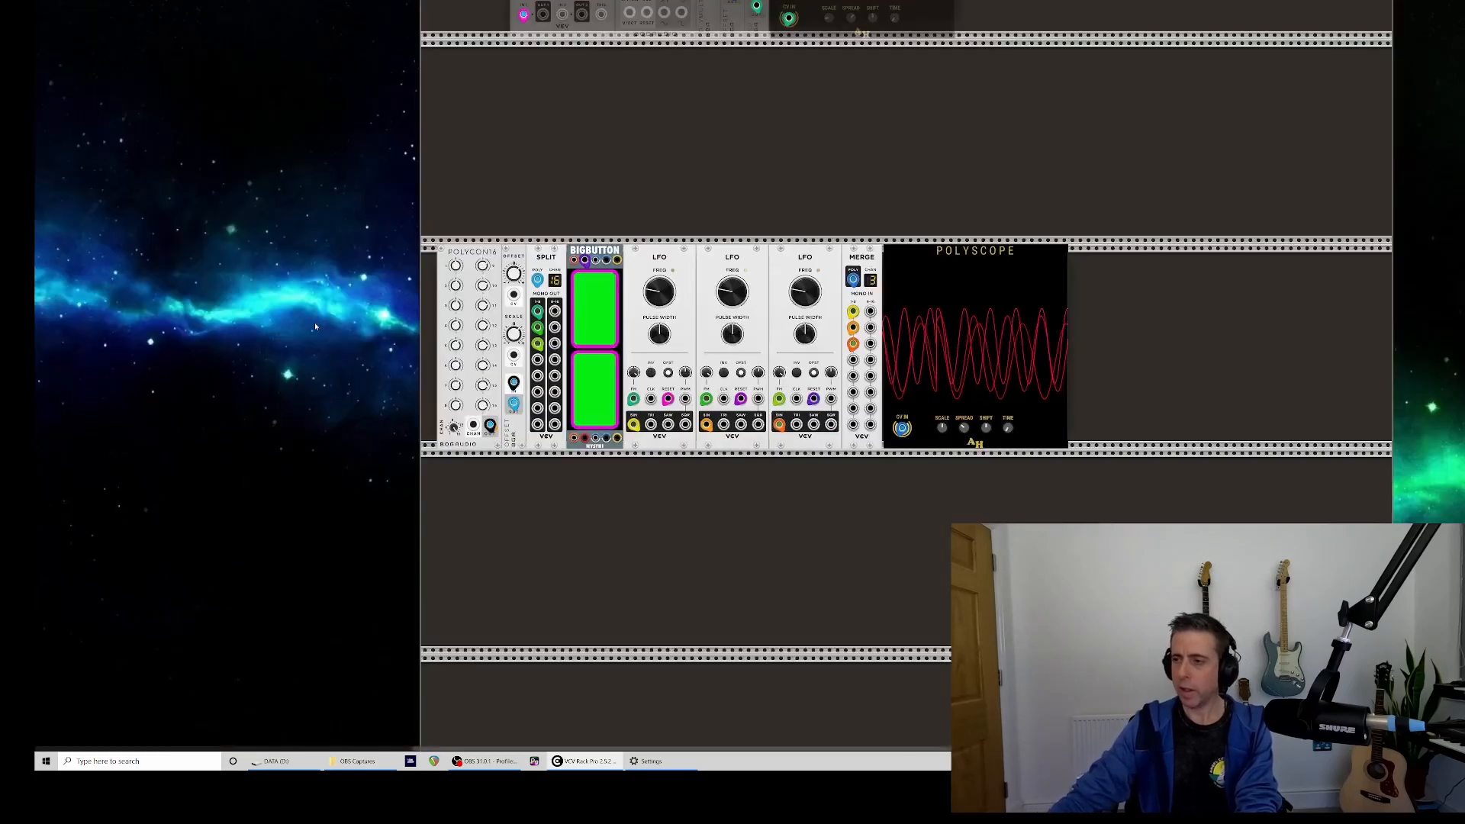
{"action": "scroll", "coordinate": [696, 437], "scroll_direction": "down", "scroll_amount": 2}
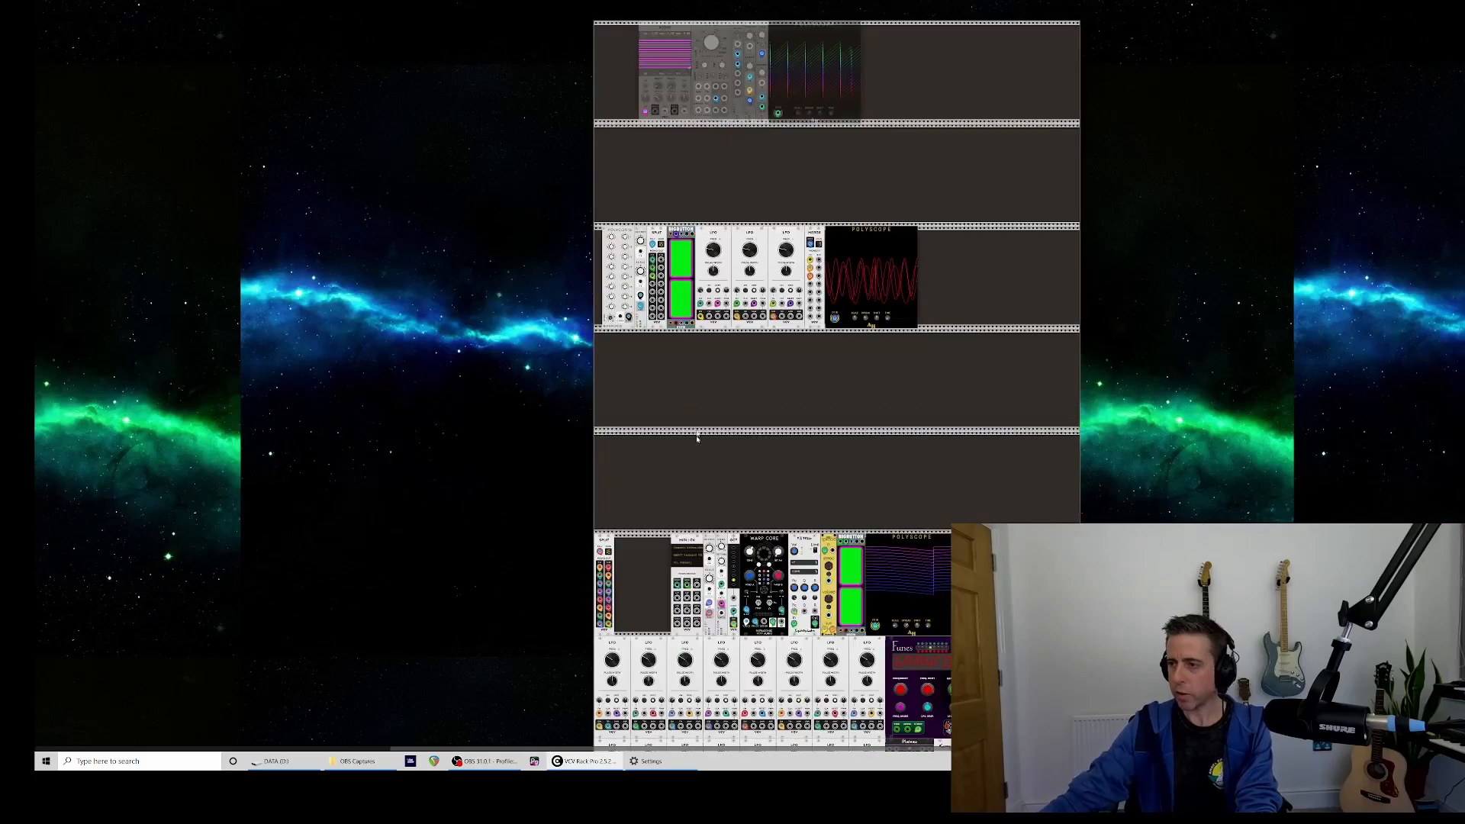
{"action": "right_click", "coordinate": [647, 358]}
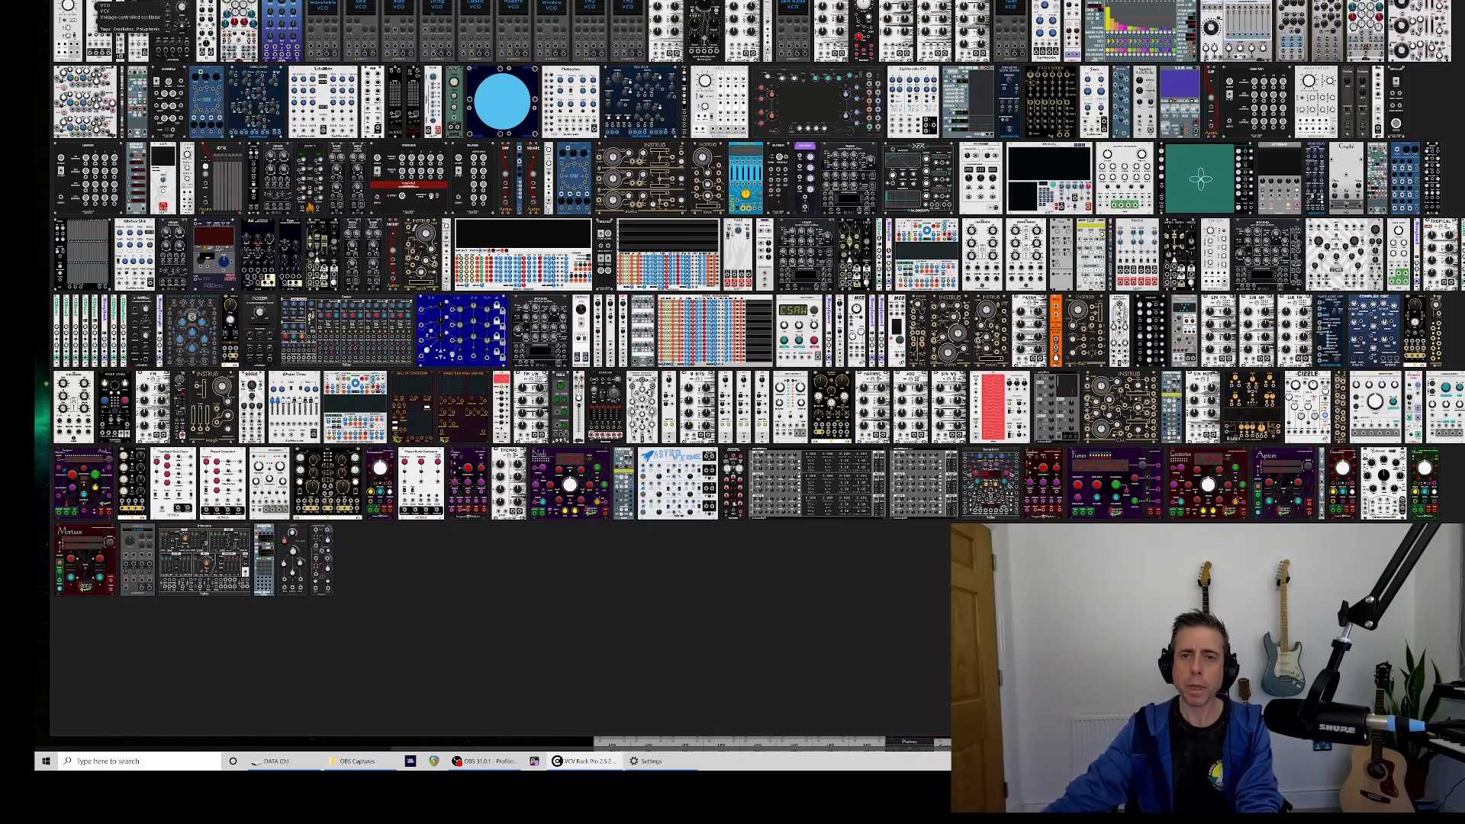
{"action": "left_click", "coordinate": [99, 21]}
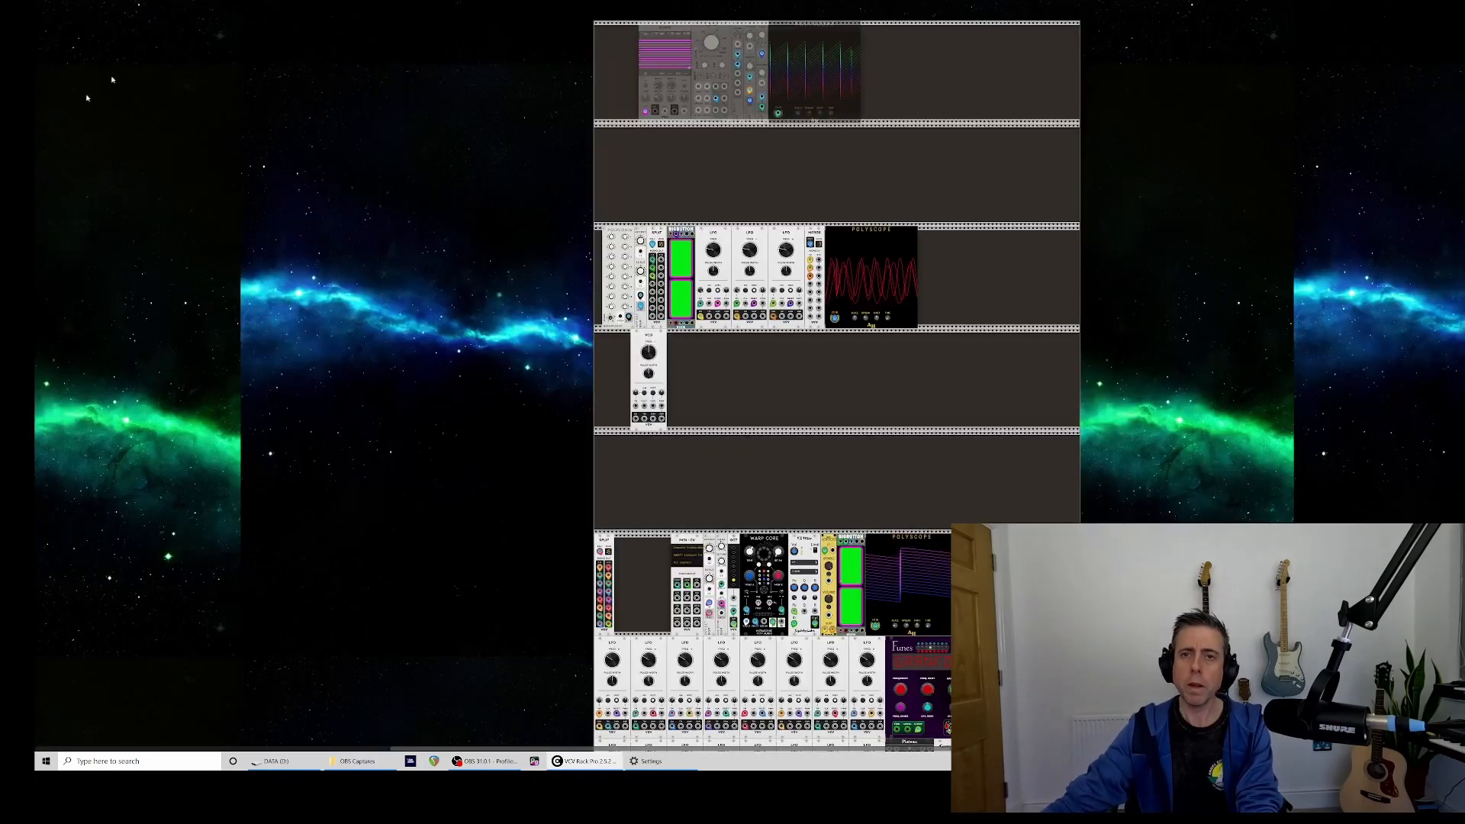
{"action": "right_click", "coordinate": [622, 351]}
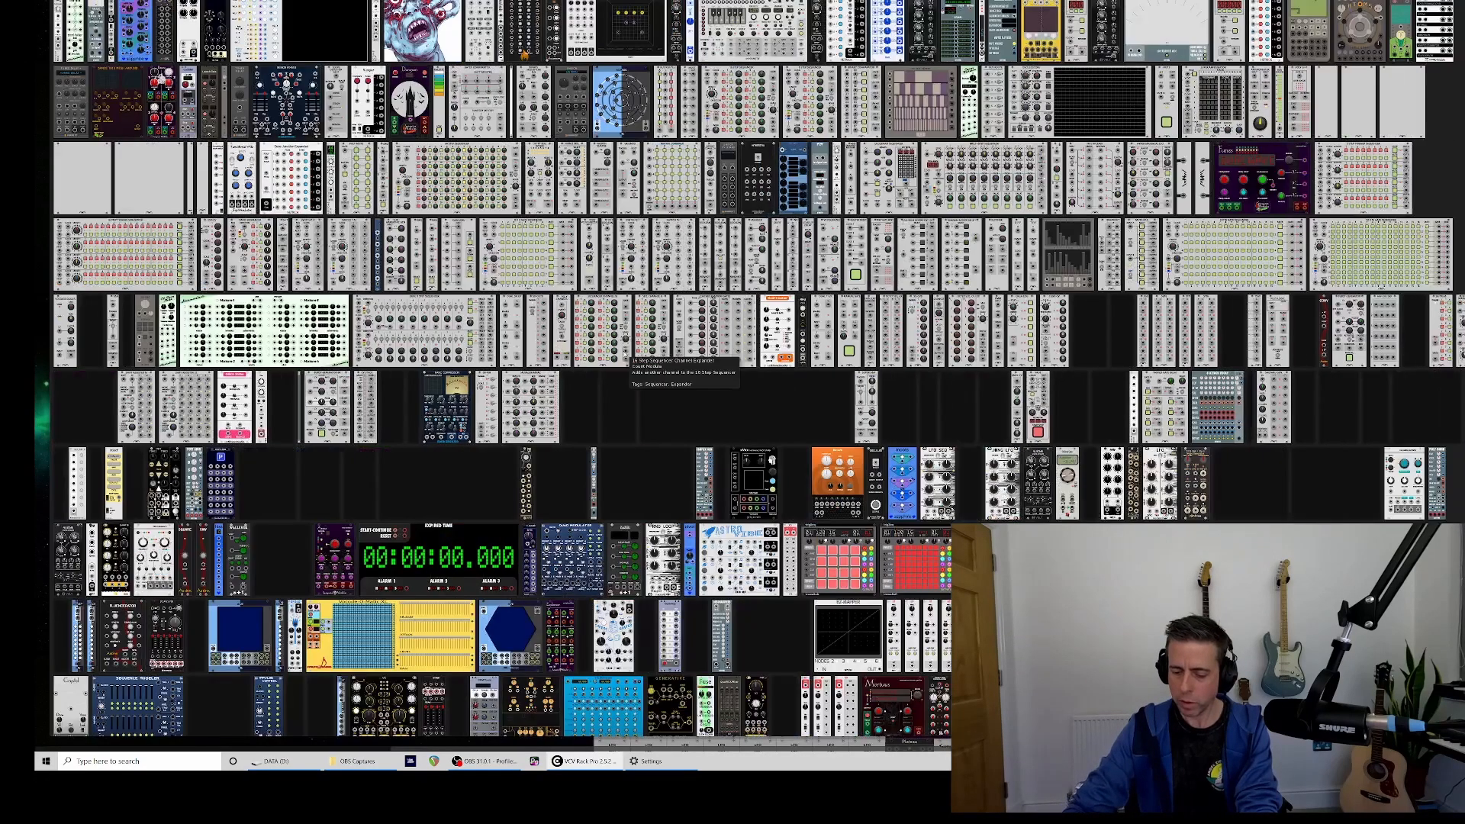
{"action": "type", "text": "vc"}
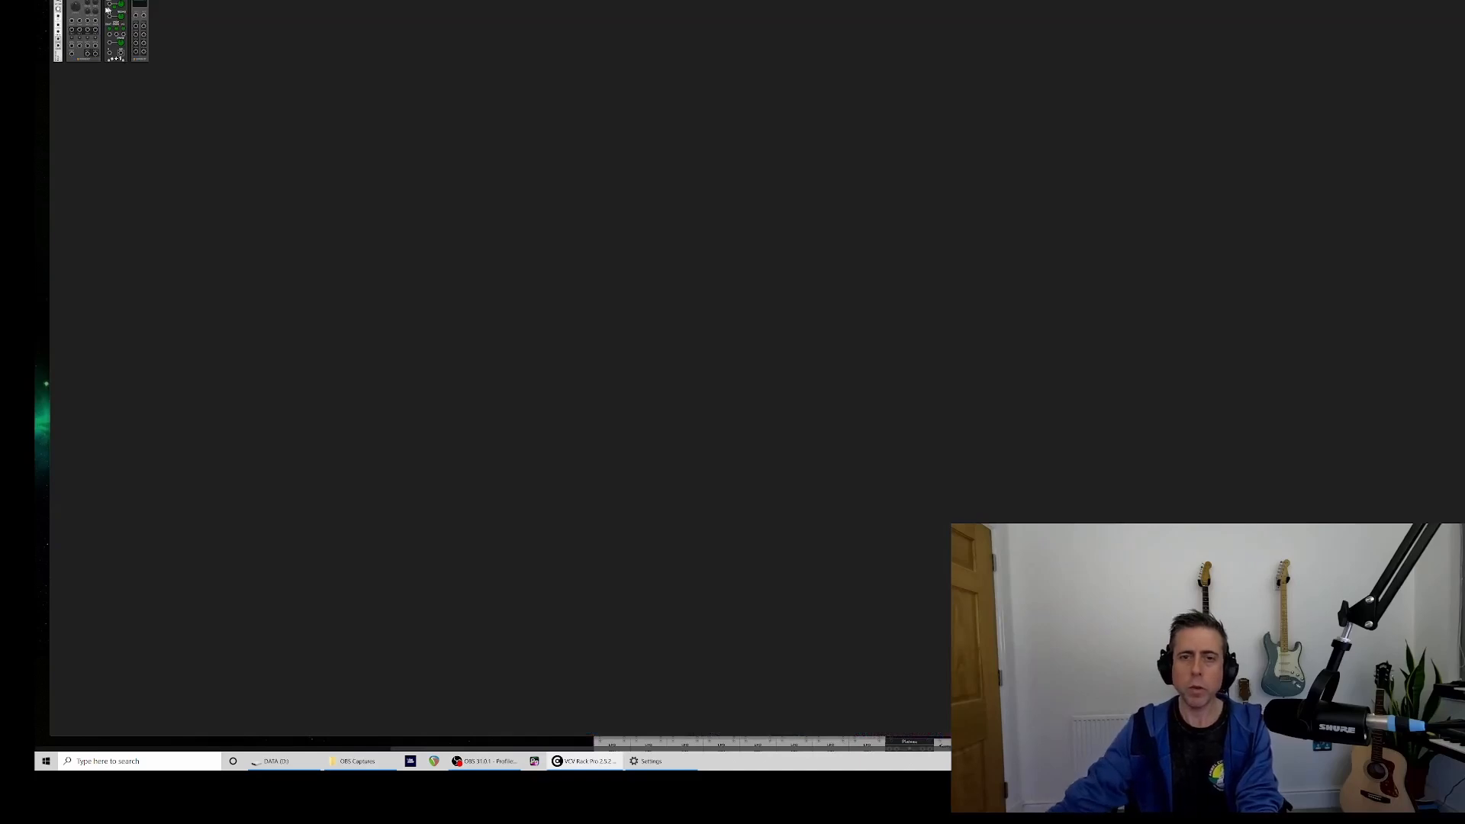
{"action": "left_click", "coordinate": [60, 15]}
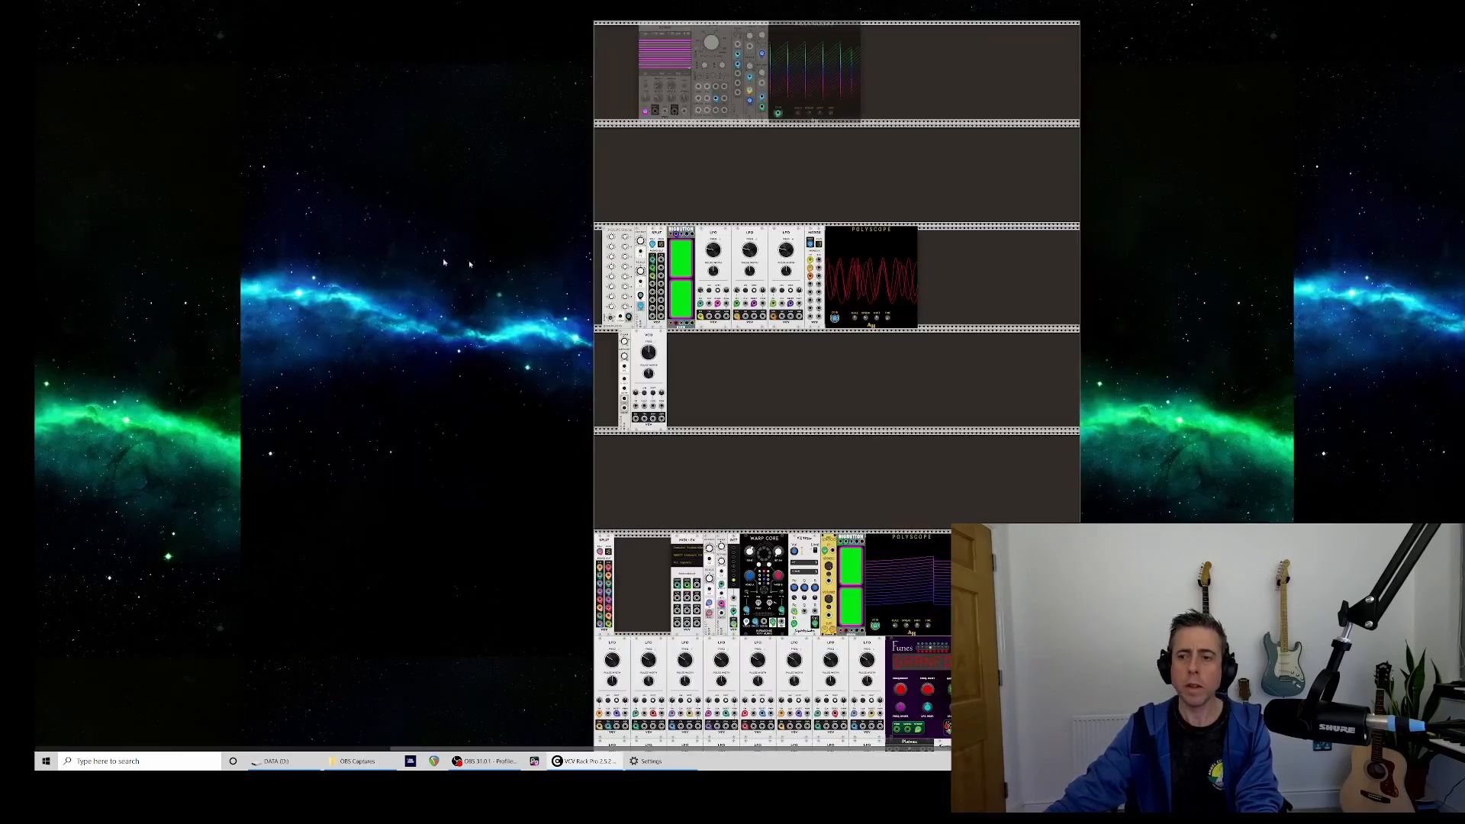
- Connect the Unison module's pitch output to the VCO's V/Oct input
{"action": "key", "text": "ctrl+equal"}
{"action": "key", "text": "ctrl+equal"}
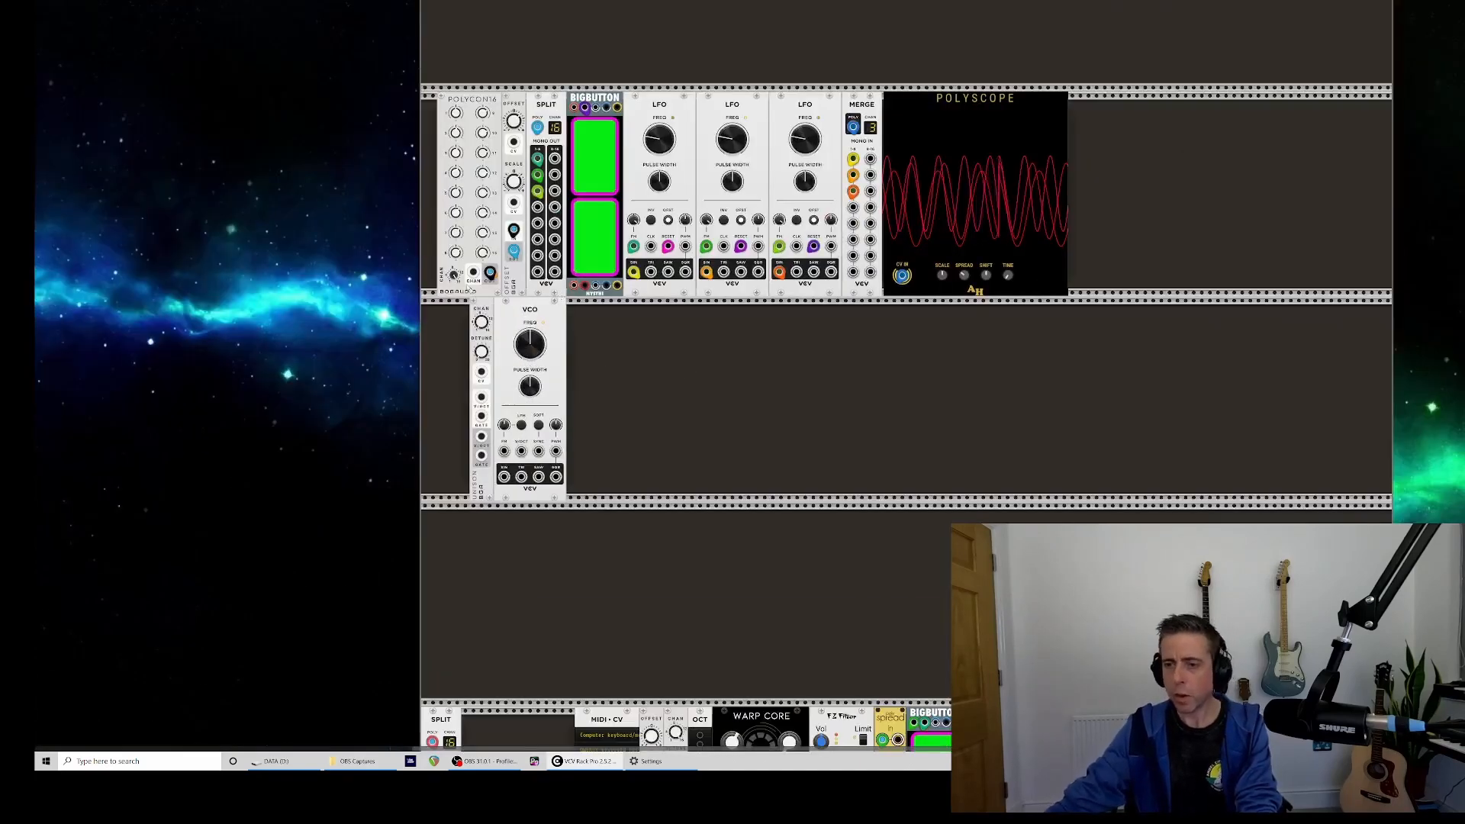
{"action": "mouse_move", "coordinate": [482, 322]}
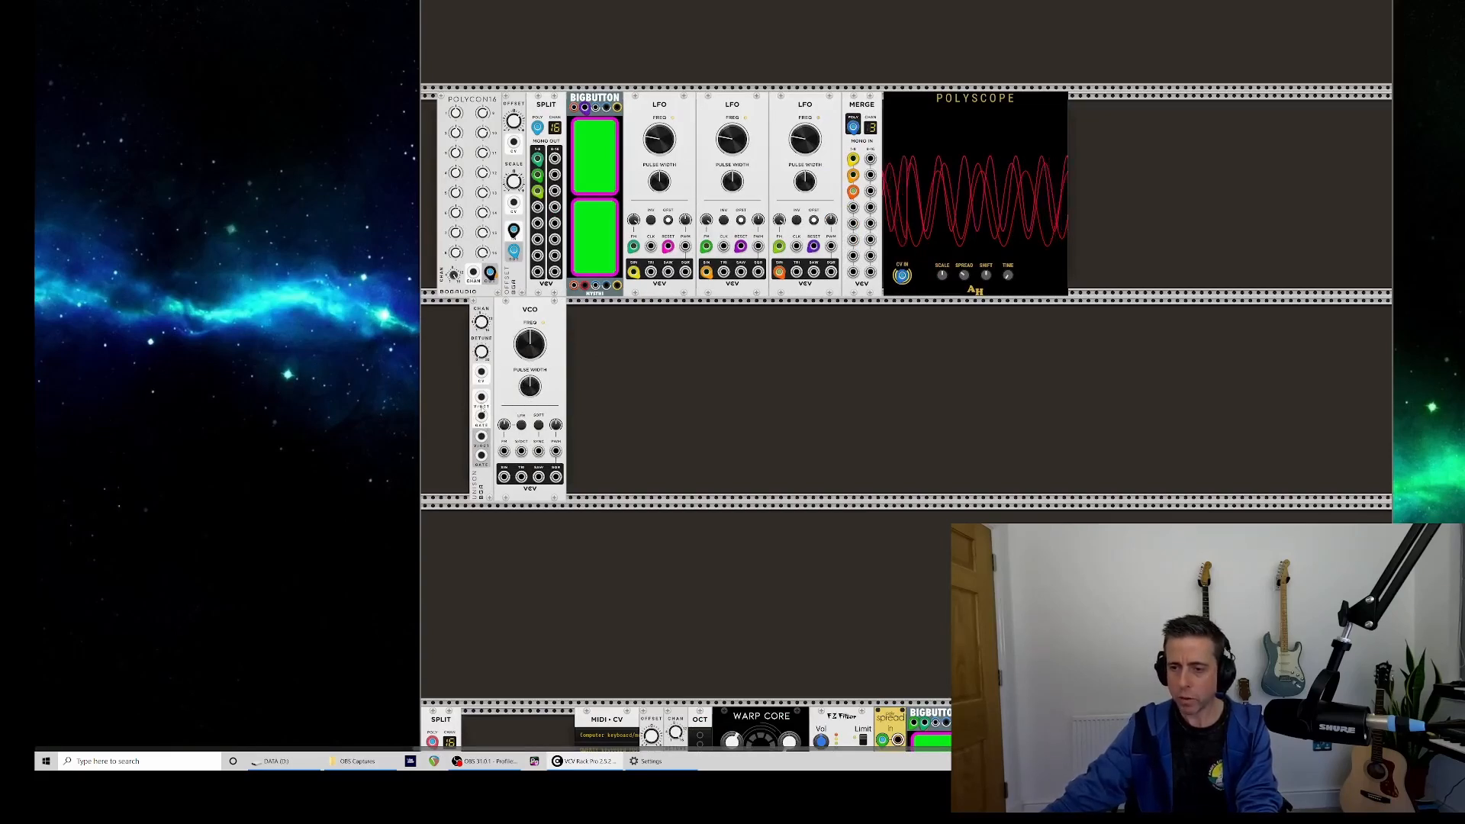
{"action": "left_click_drag", "start_coordinate": [481, 436], "coordinate": [521, 452]}
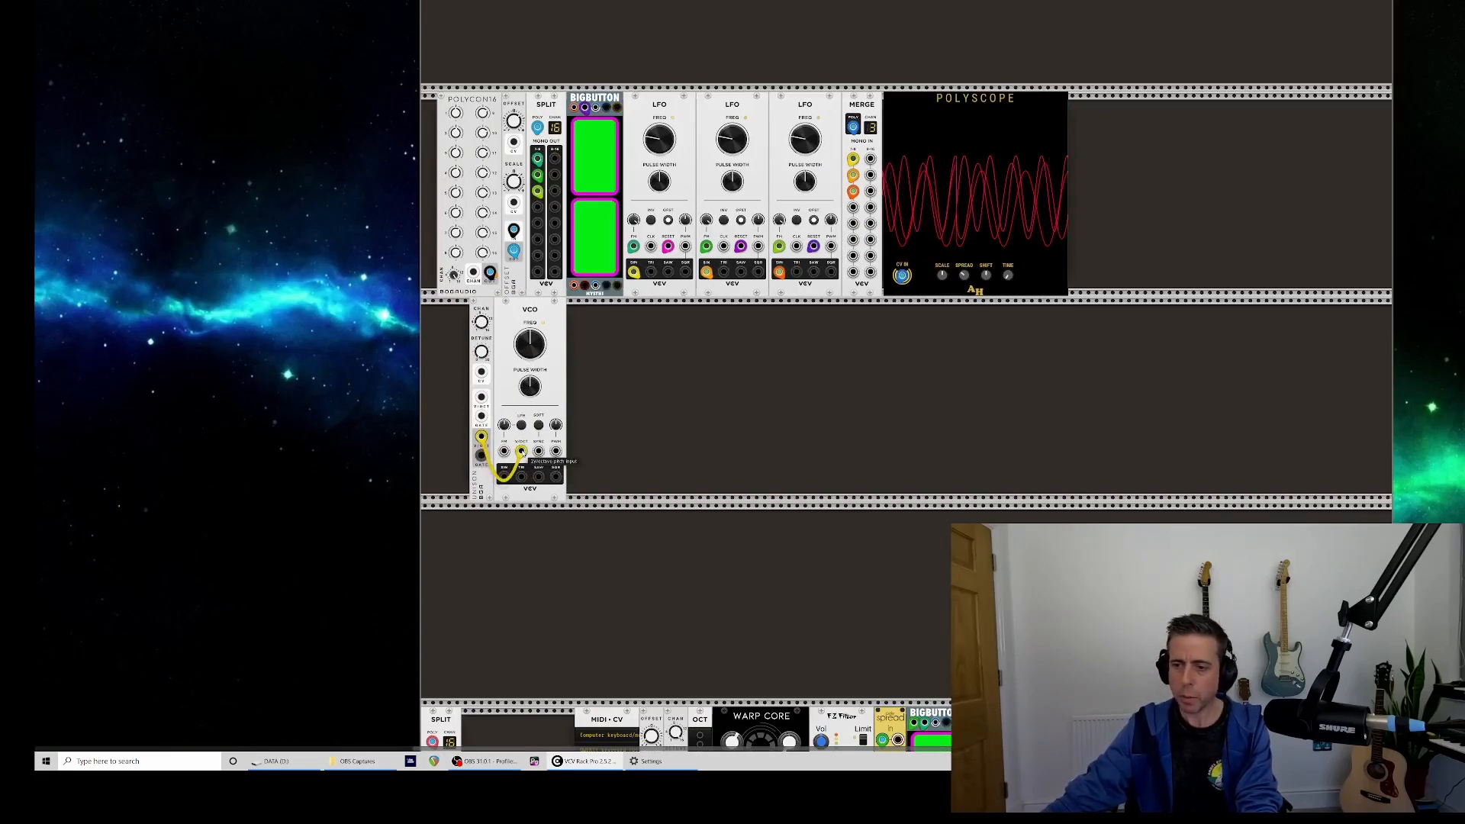
- Add an F2 filter module beside the VCO and set its topology to 24dB
{"action": "right_click", "coordinate": [576, 368]}
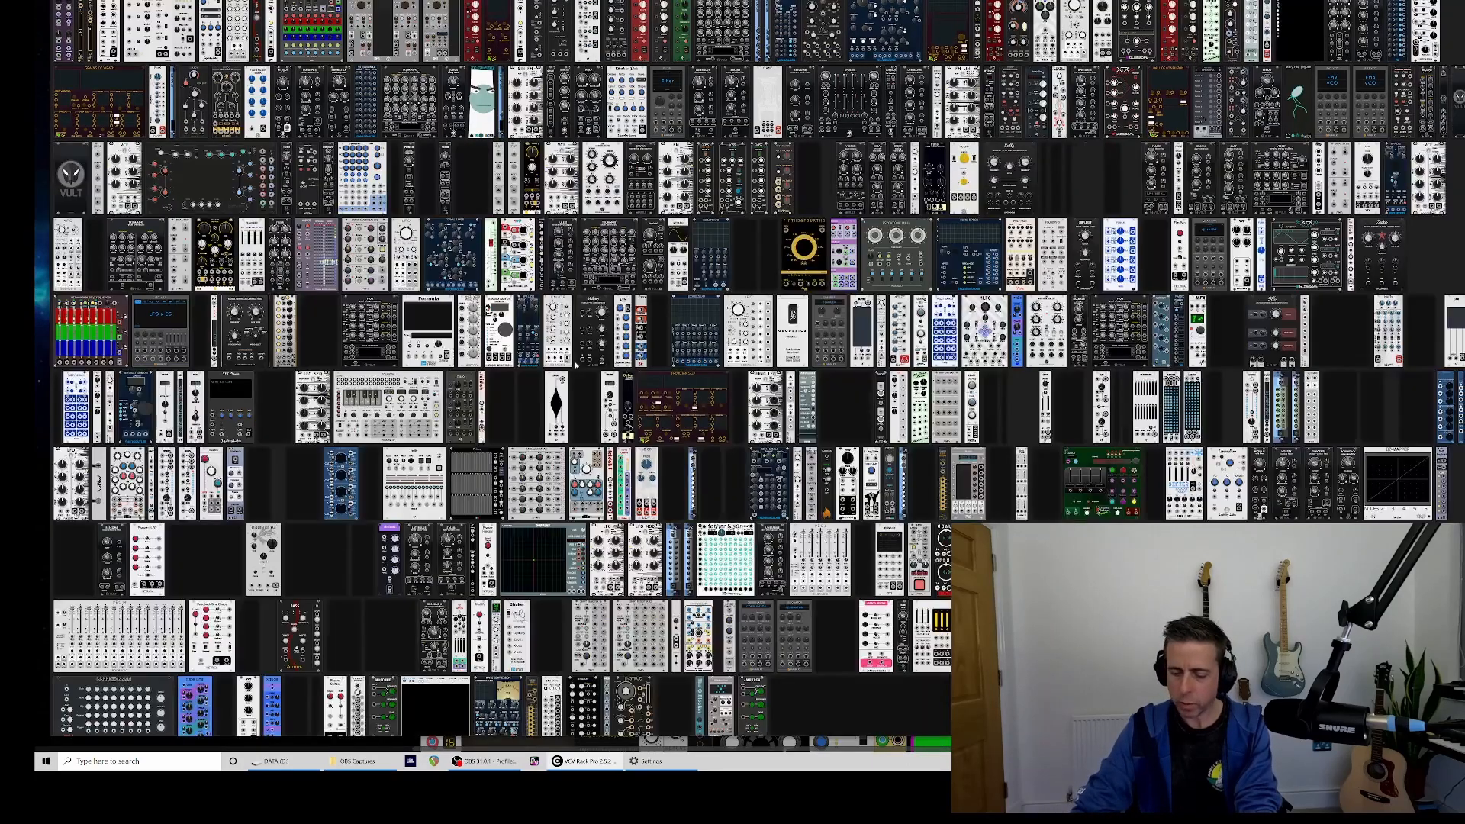
{"action": "type", "text": "f2"}
{"action": "left_click", "coordinate": [68, 26]}
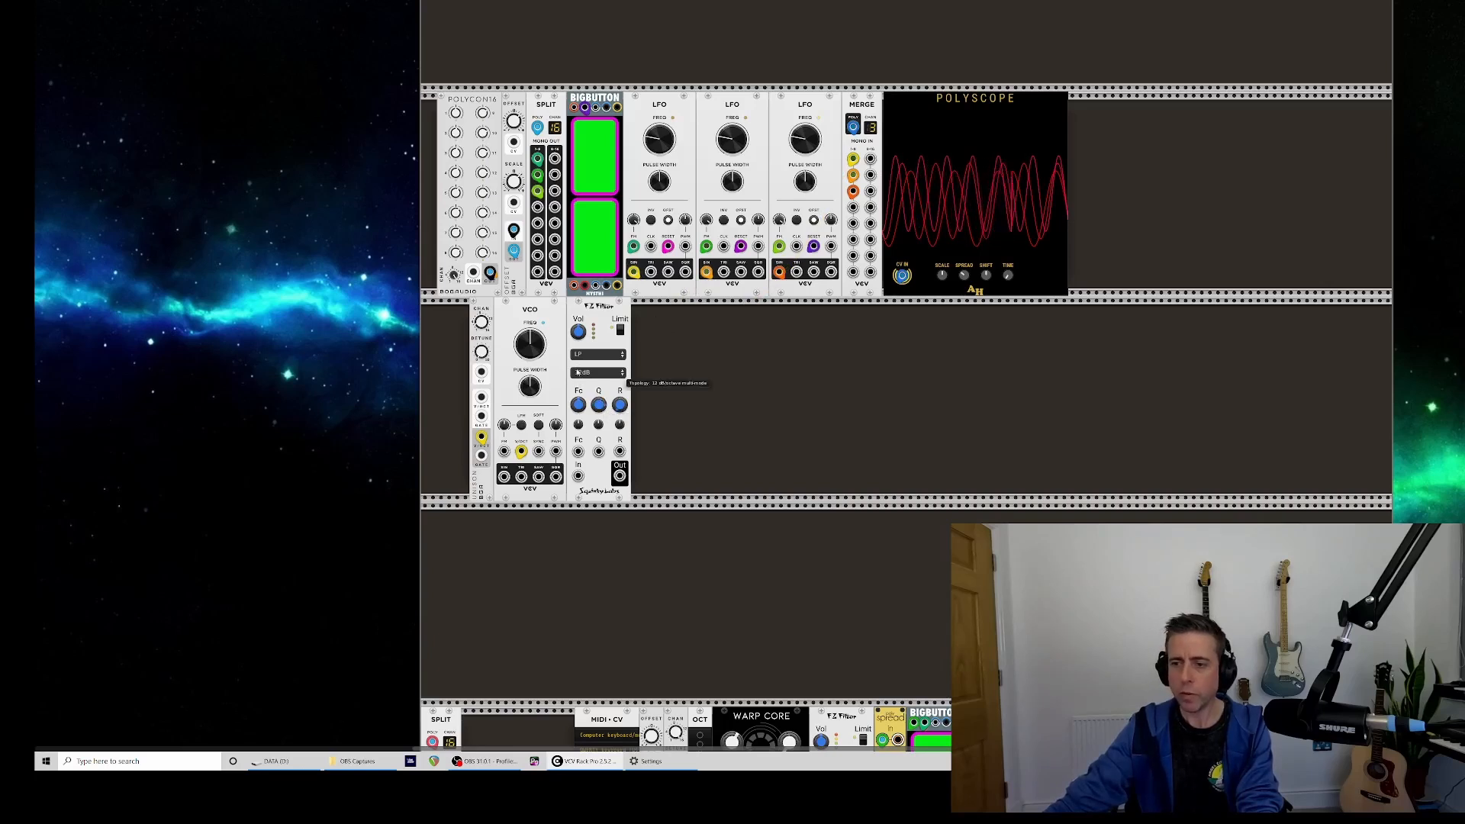
{"action": "left_click", "coordinate": [578, 372]}
{"action": "left_click", "coordinate": [581, 392]}
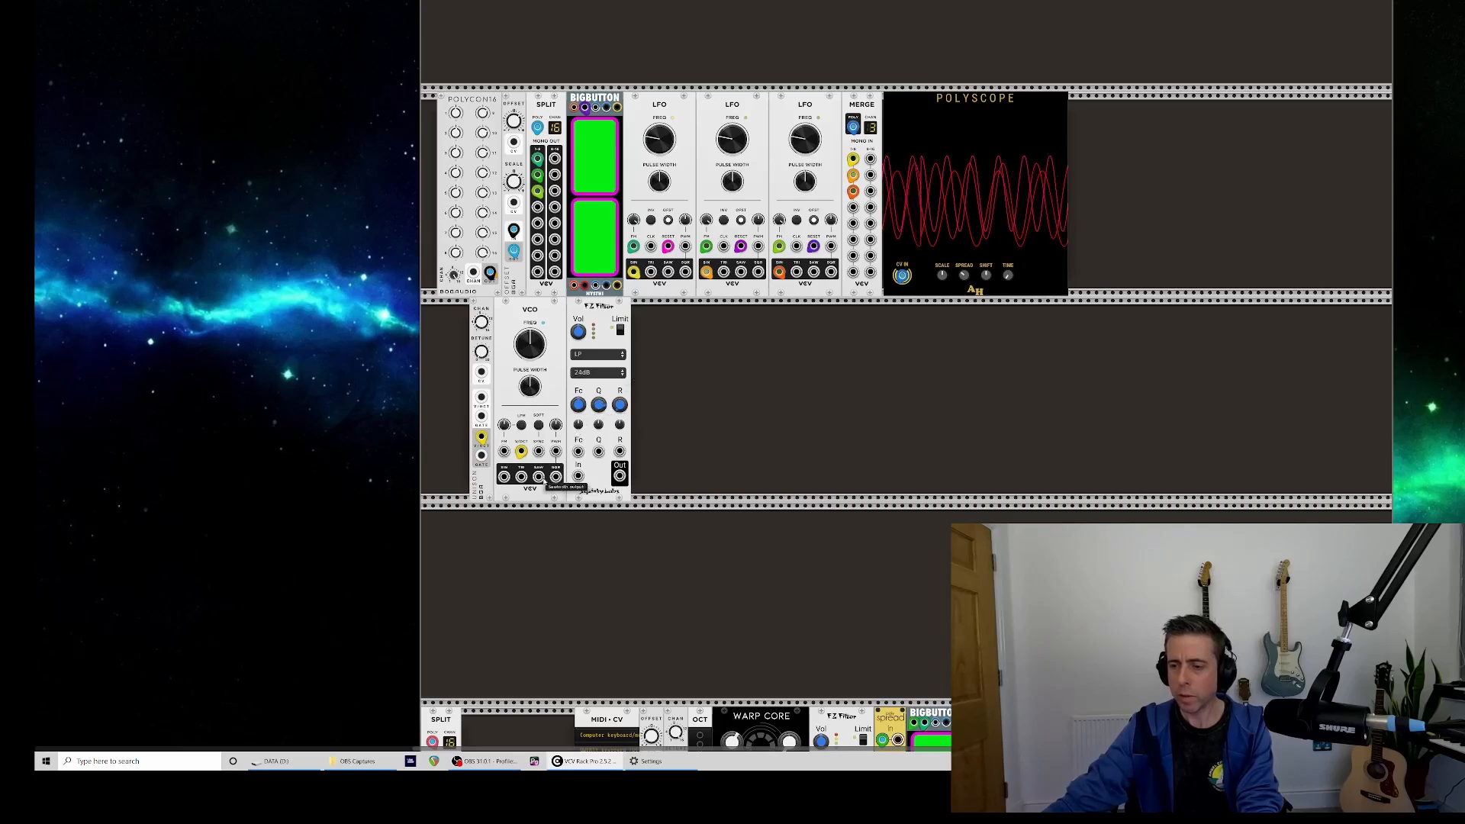
- Patch the VCO's sawtooth output into the filter's input and the filter's output into a MixMaster channel
{"action": "left_click_drag", "start_coordinate": [539, 477], "coordinate": [578, 476]}
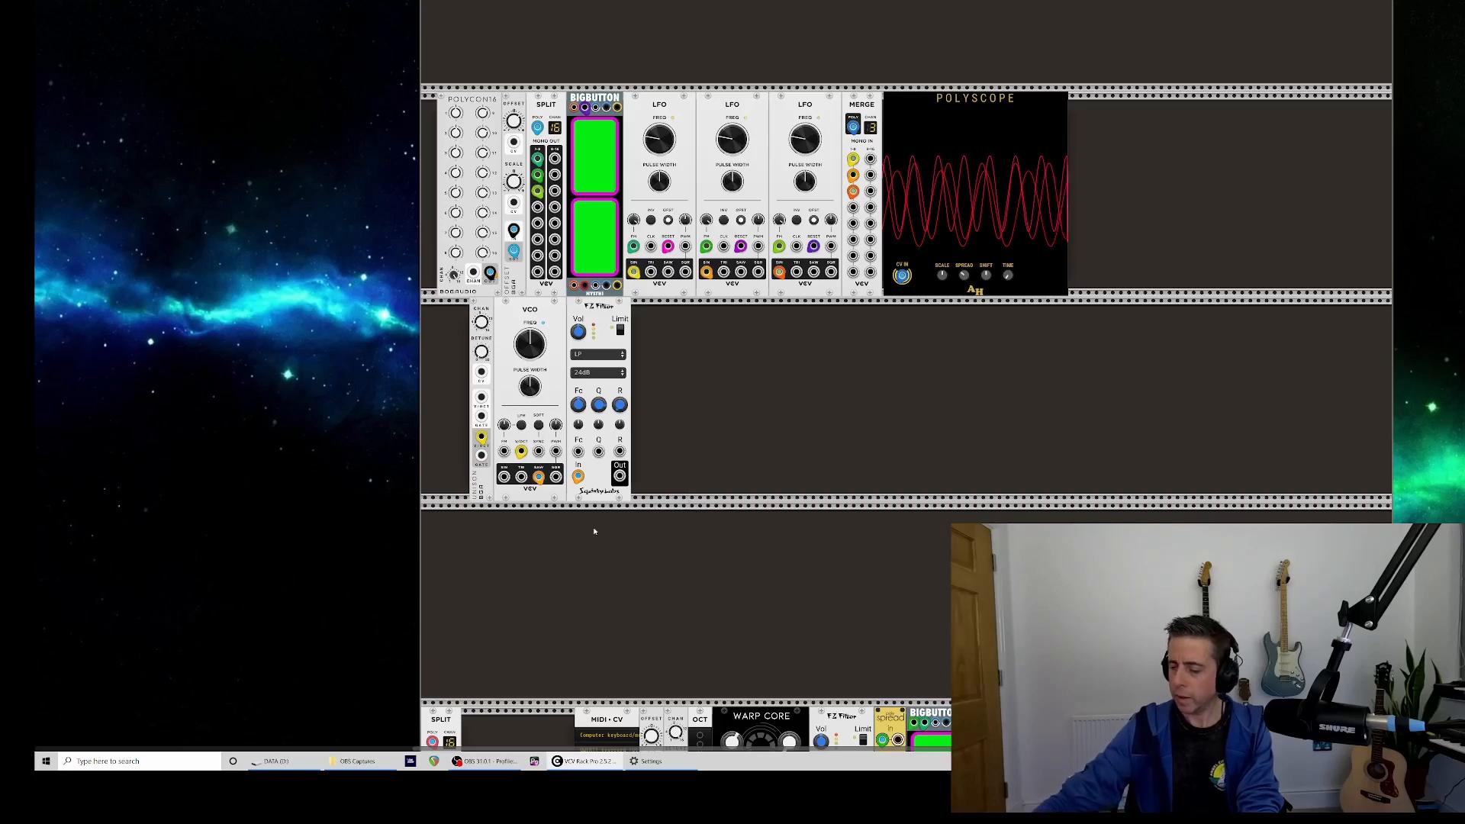
{"action": "key", "text": "ctrl+minus"}
{"action": "key", "text": "ctrl+minus"}
{"action": "key", "text": "ctrl+minus"}
{"action": "scroll", "coordinate": [592, 501], "scroll_direction": "down", "scroll_amount": 5}
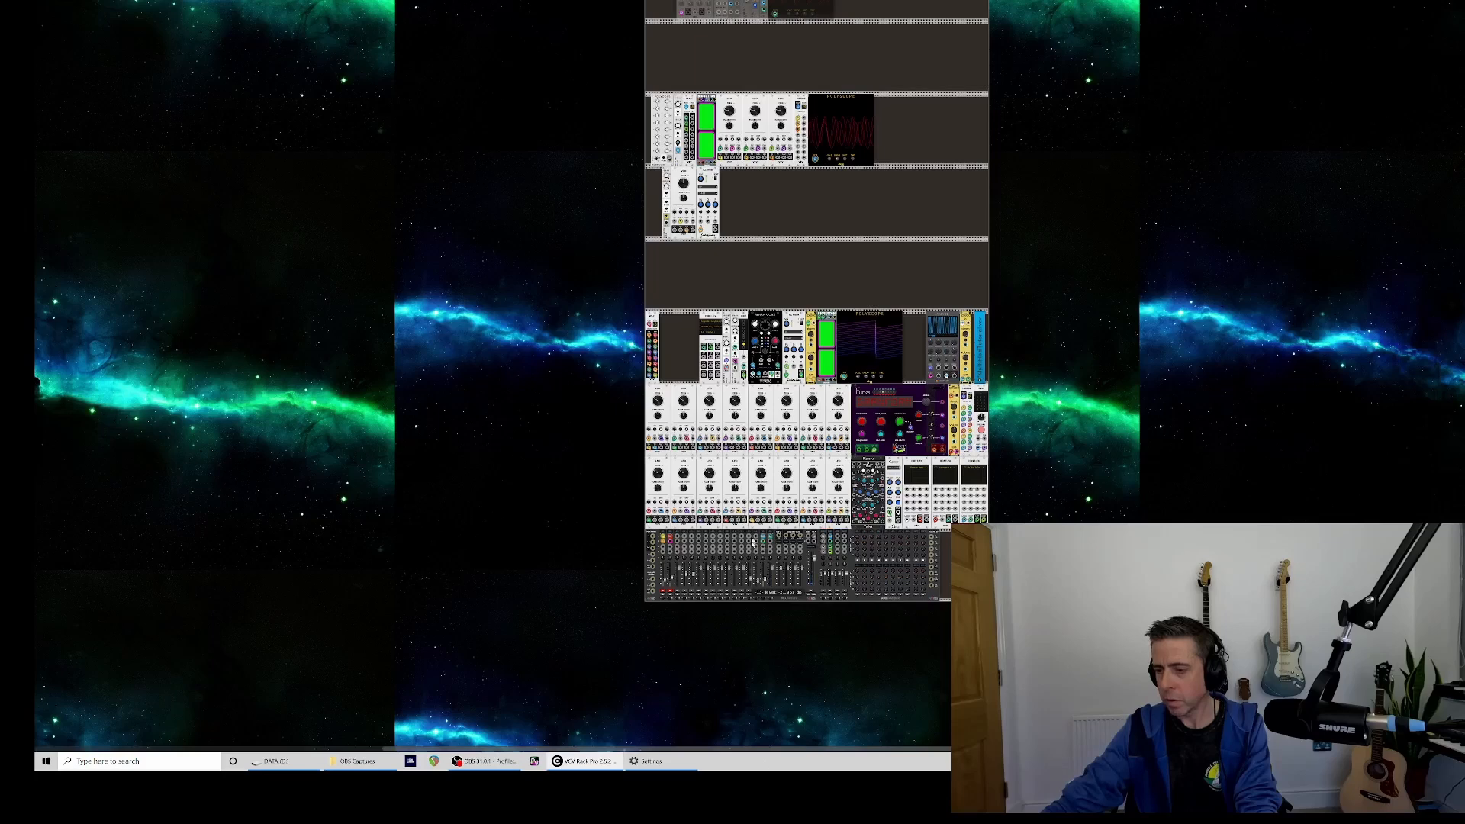
{"action": "left_click_drag", "start_coordinate": [749, 538], "coordinate": [715, 230]}
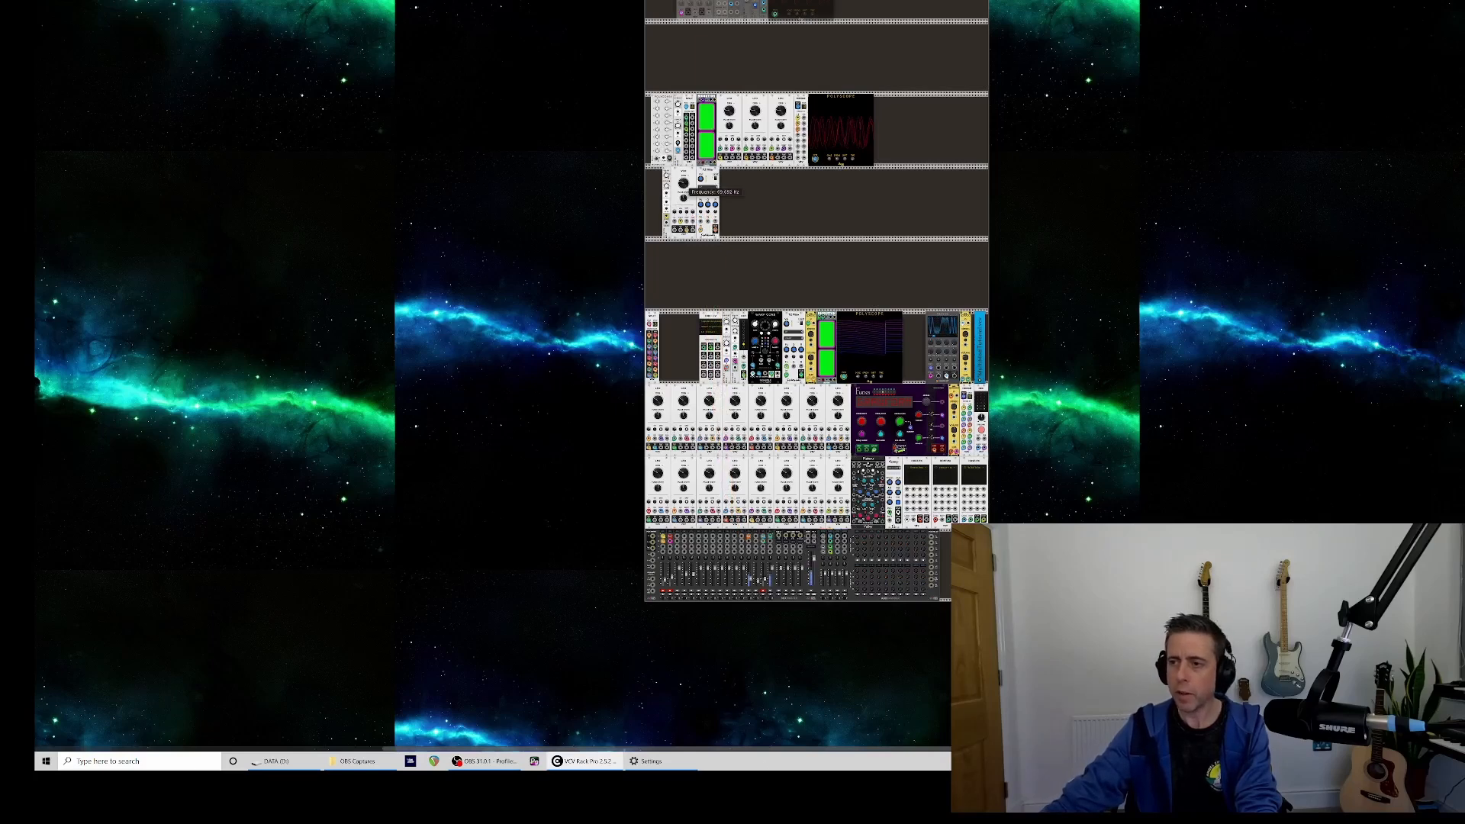
- Connect Merge's poly output to the new filter's Fc input so the three LFOs modulate its cutoff
{"action": "scroll", "coordinate": [768, 359], "scroll_direction": "up", "scroll_amount": 2}
{"action": "scroll", "coordinate": [744, 639], "scroll_direction": "down", "scroll_amount": 1}
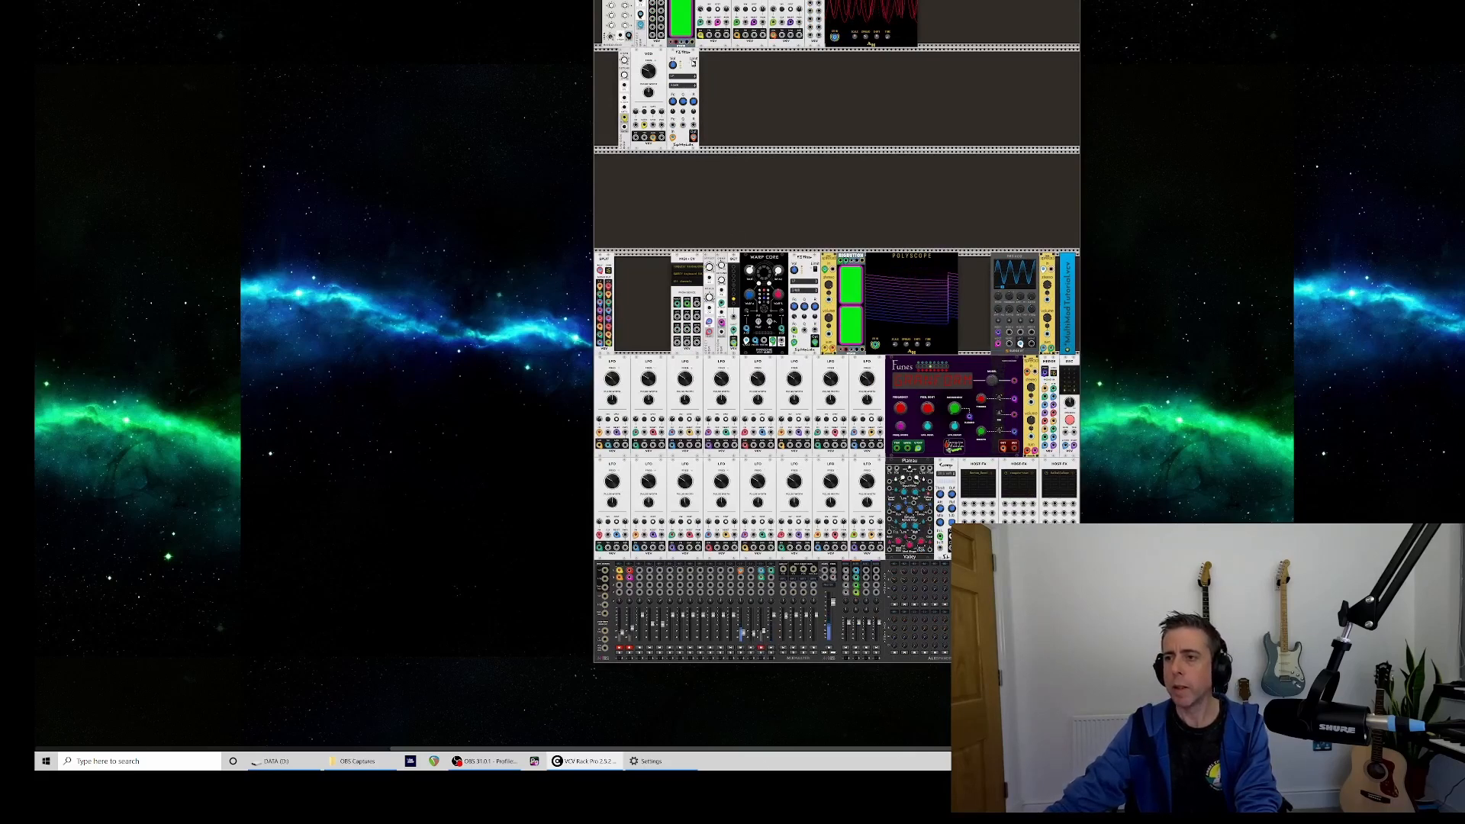
{"action": "scroll", "coordinate": [711, 95], "scroll_direction": "up", "scroll_amount": 4}
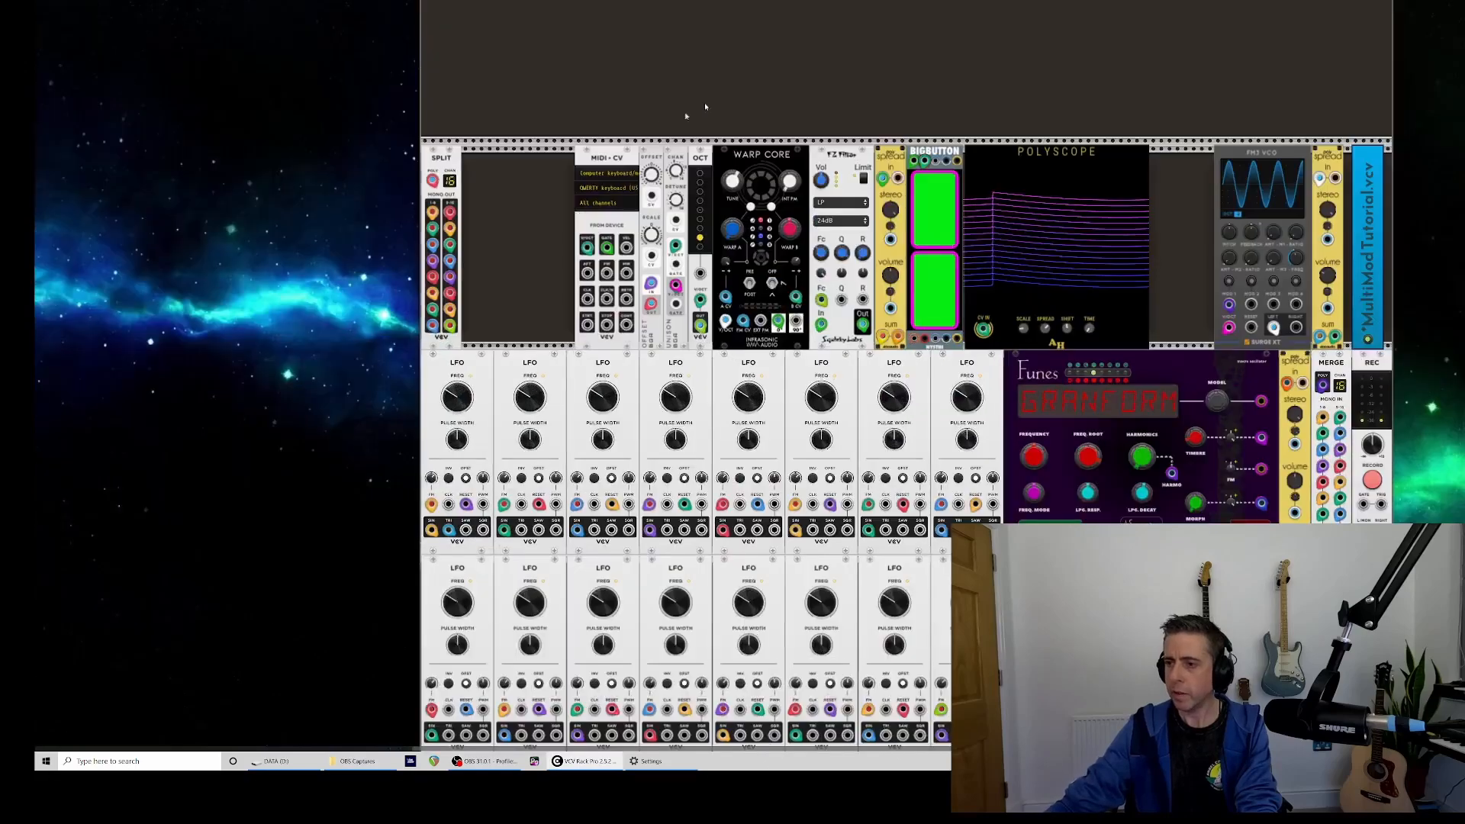
{"action": "scroll", "coordinate": [646, 104], "scroll_direction": "up", "scroll_amount": 1}
{"action": "scroll", "coordinate": [570, 120], "scroll_direction": "up", "scroll_amount": 5}
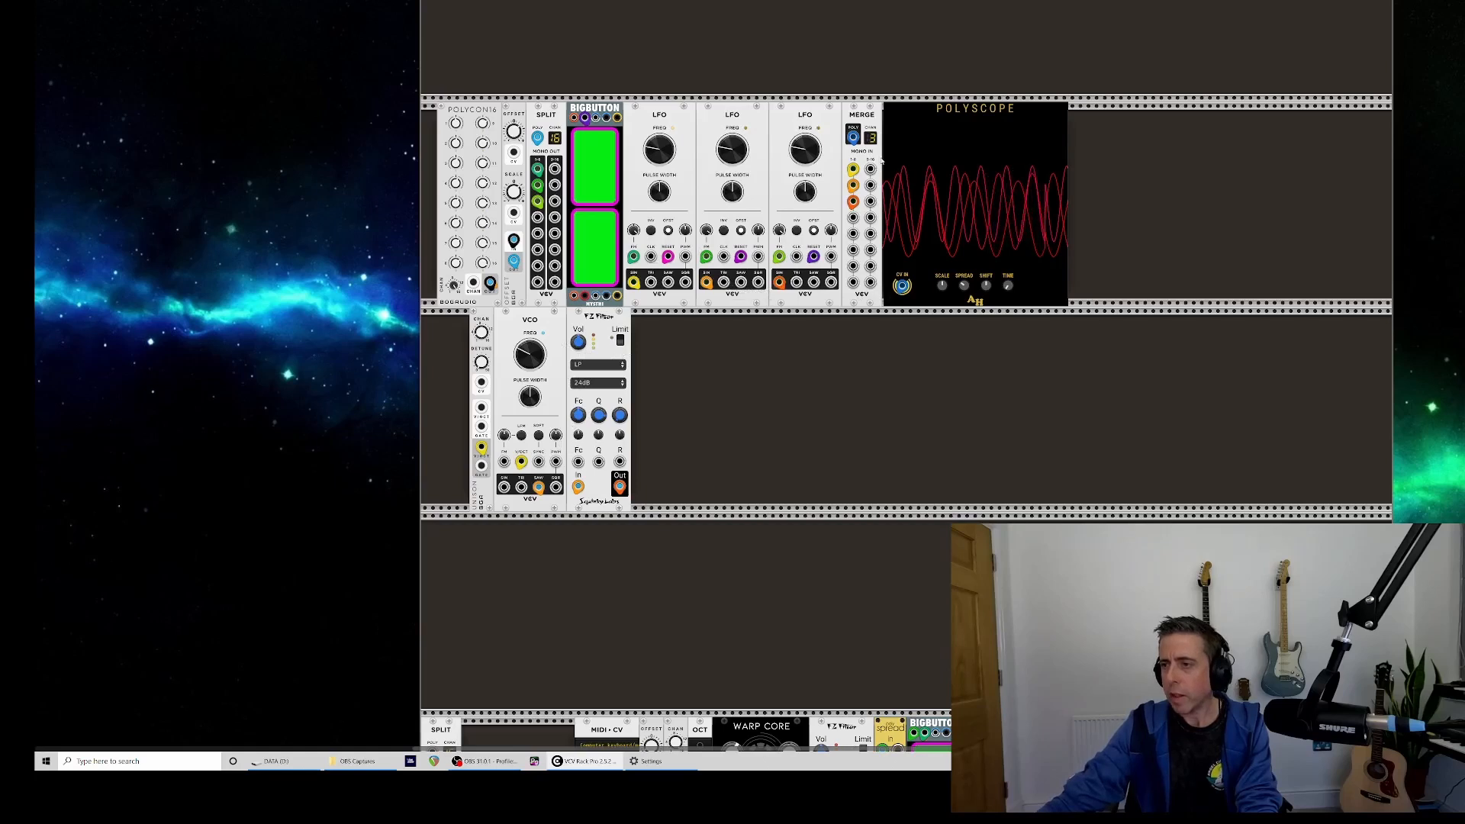
{"action": "left_click_drag", "start_coordinate": [854, 136], "coordinate": [902, 285]}
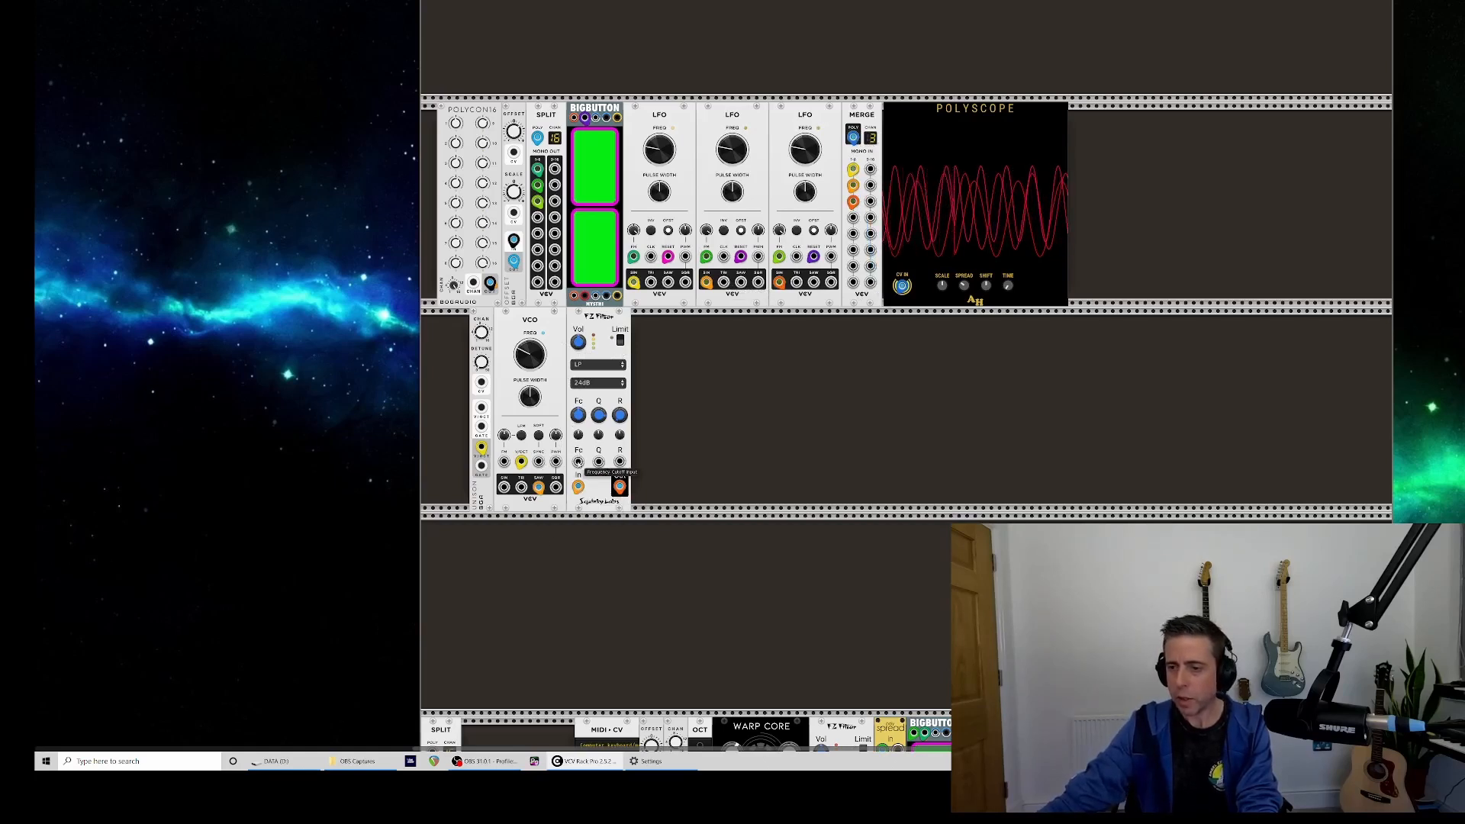
{"action": "left_click_drag", "start_coordinate": [579, 462], "coordinate": [853, 137]}
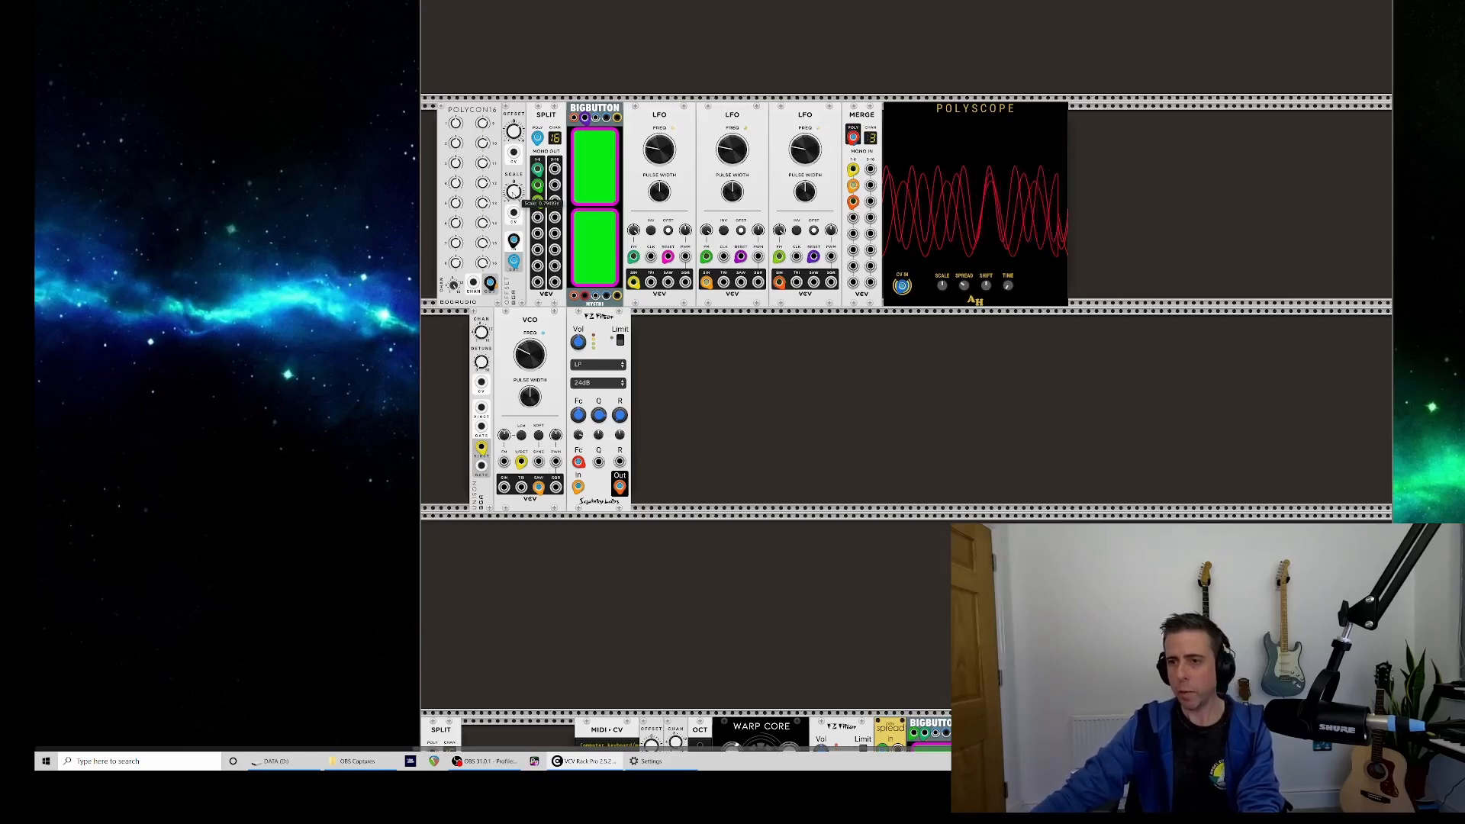
- Adjust the Offset module's scale and reset the LFOs several times with the BigButton
{"action": "right_click", "coordinate": [513, 190]}
{"action": "left_click", "coordinate": [515, 163]}
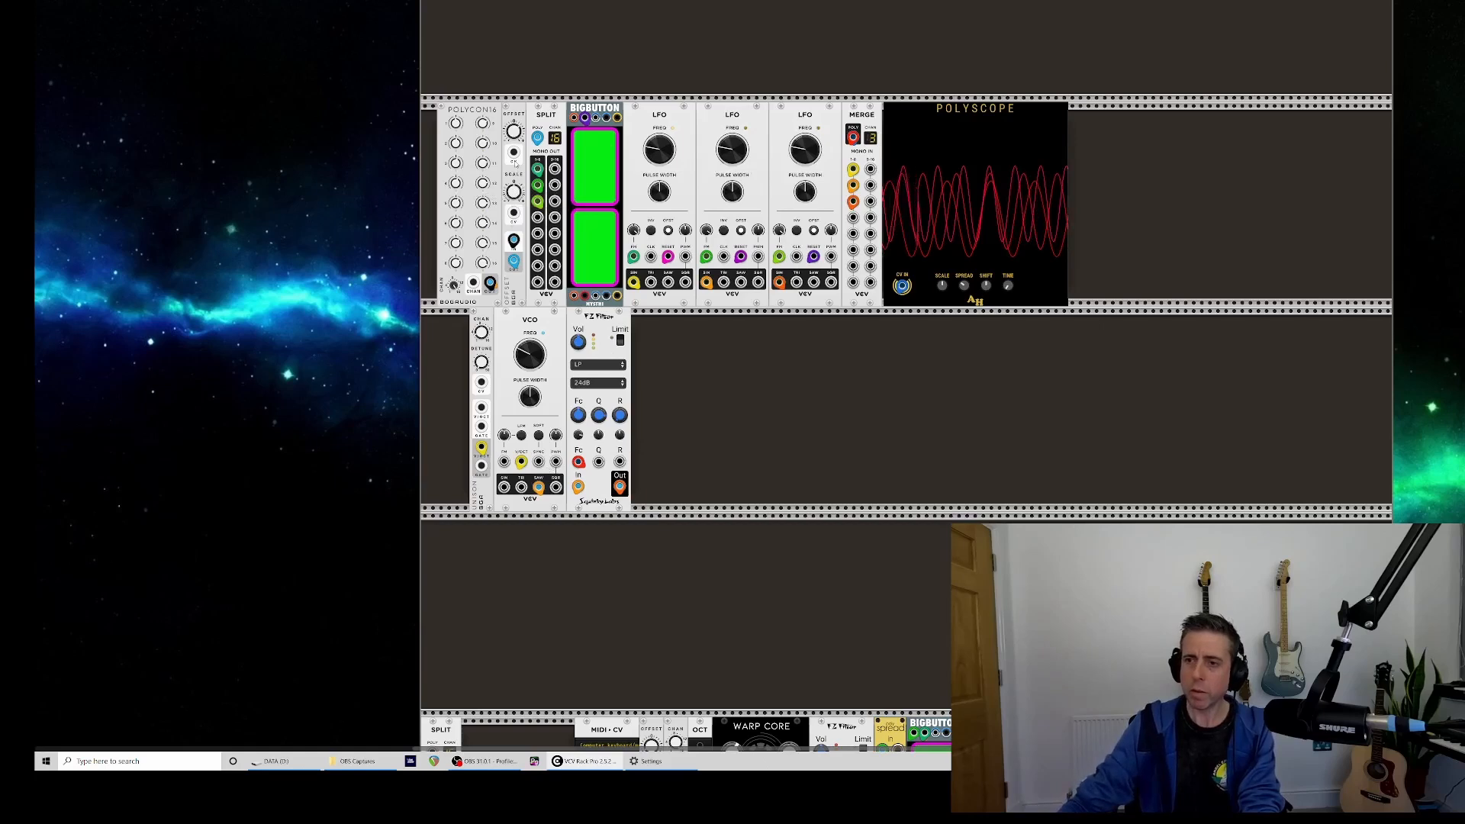
{"action": "left_click", "coordinate": [610, 168]}
{"action": "left_click", "coordinate": [608, 155]}
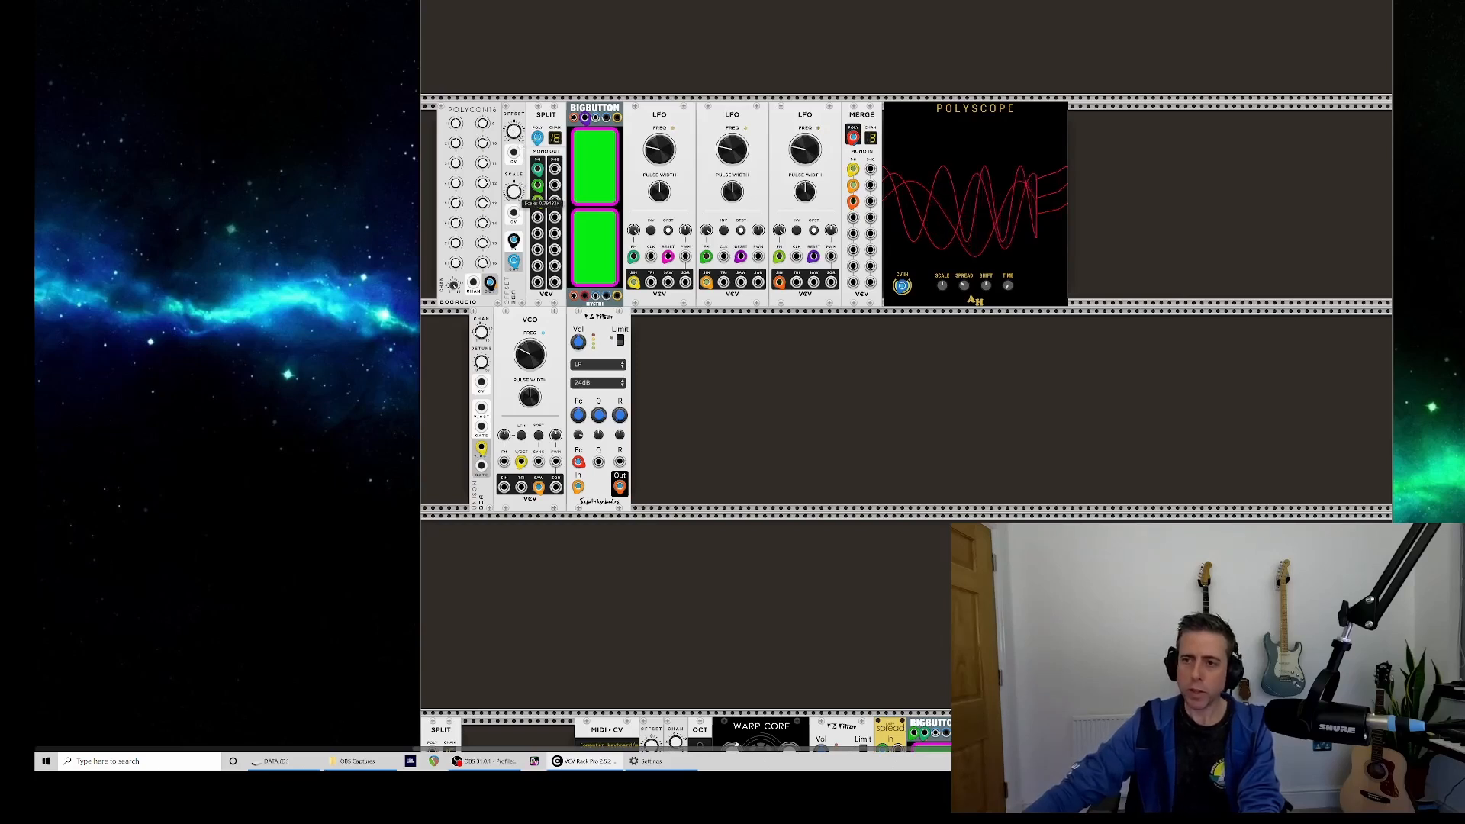
{"action": "left_click", "coordinate": [597, 179]}
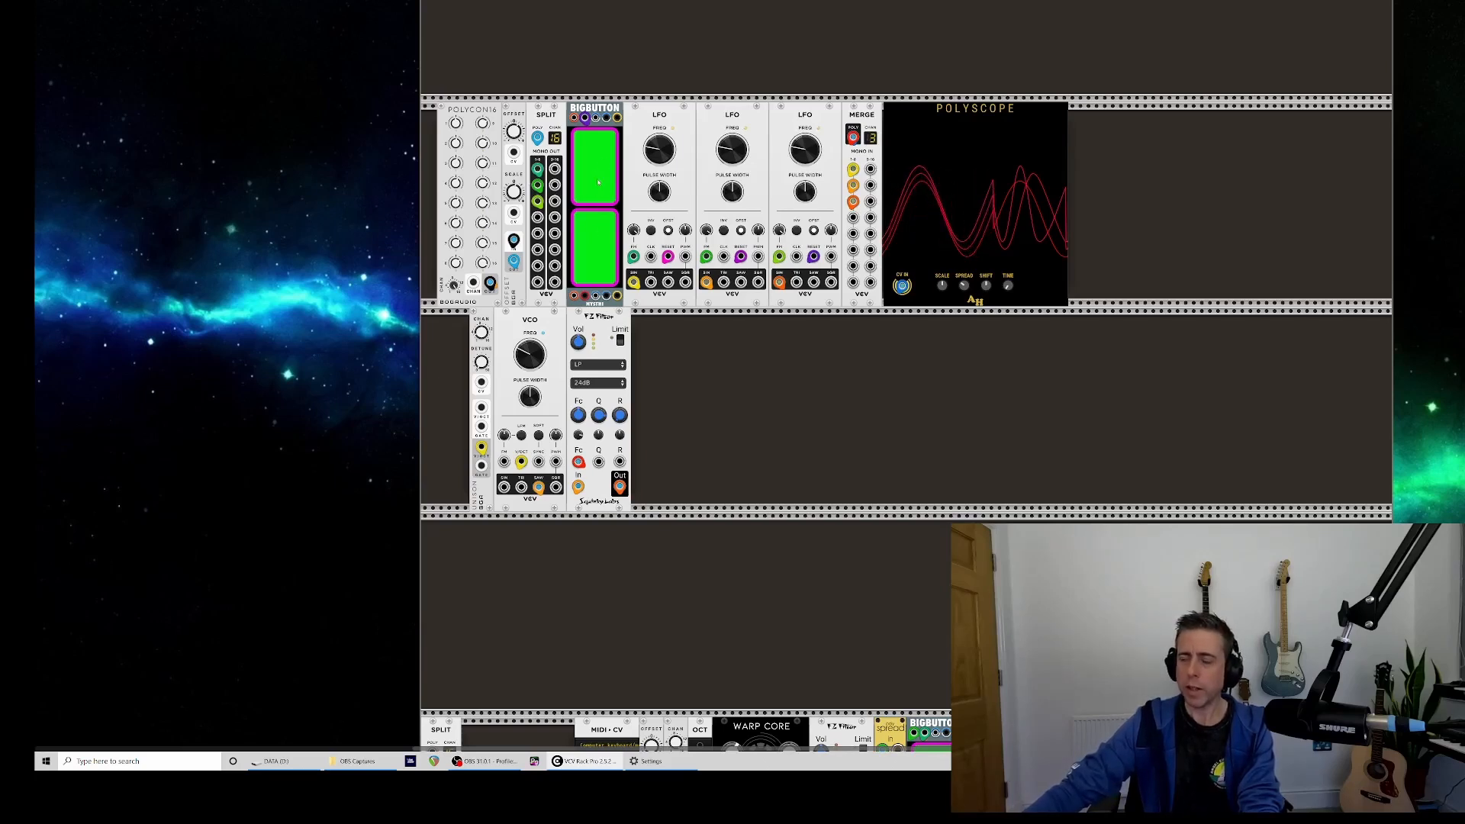
{"action": "left_click", "coordinate": [600, 186]}
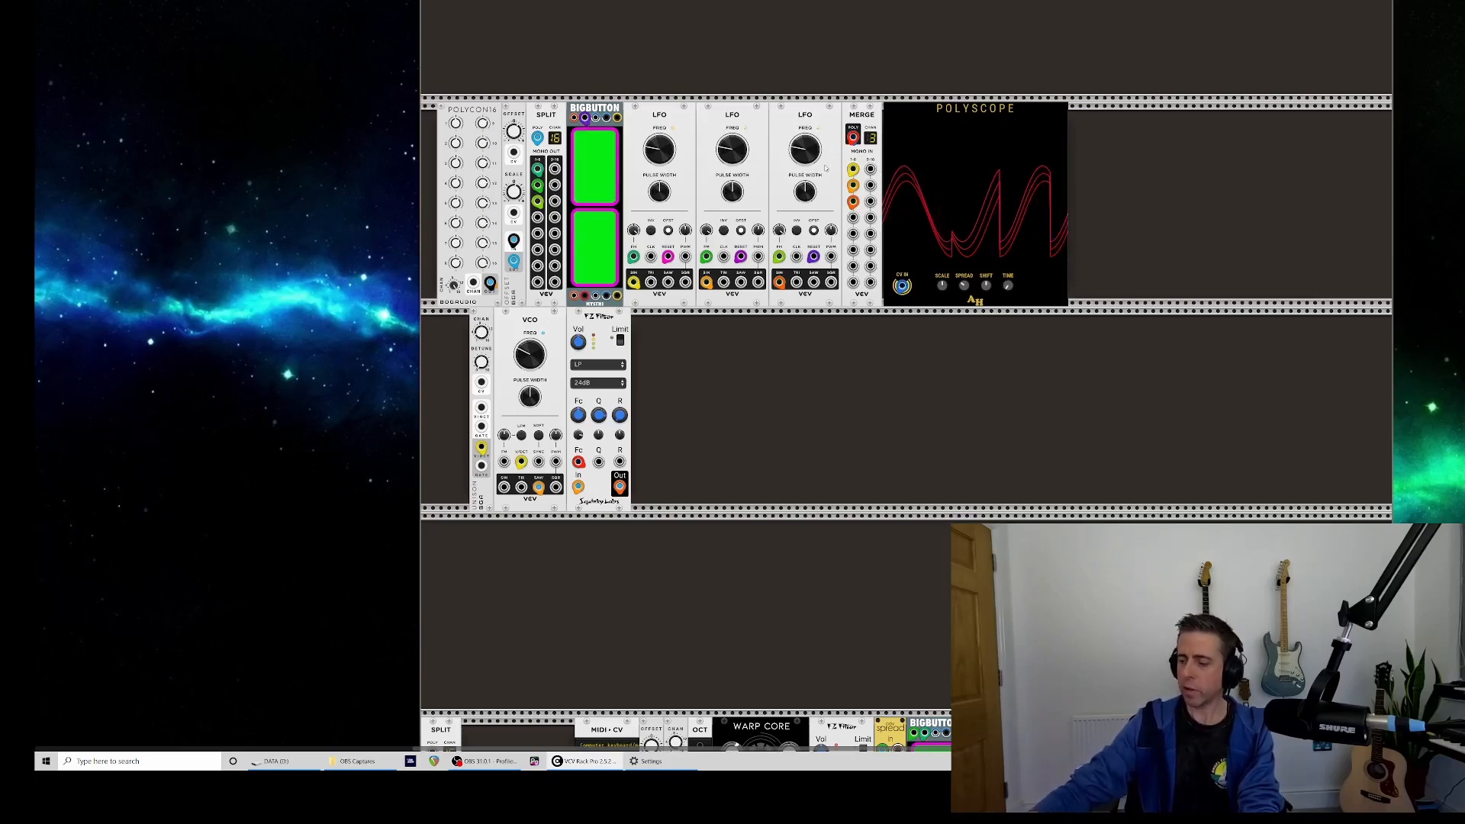
- Delete the three LFOs, Merge and Polyscope, along with the Unison, VCO and filter modules in the row below
{"action": "scroll", "coordinate": [825, 168], "scroll_direction": "down", "scroll_amount": 4}
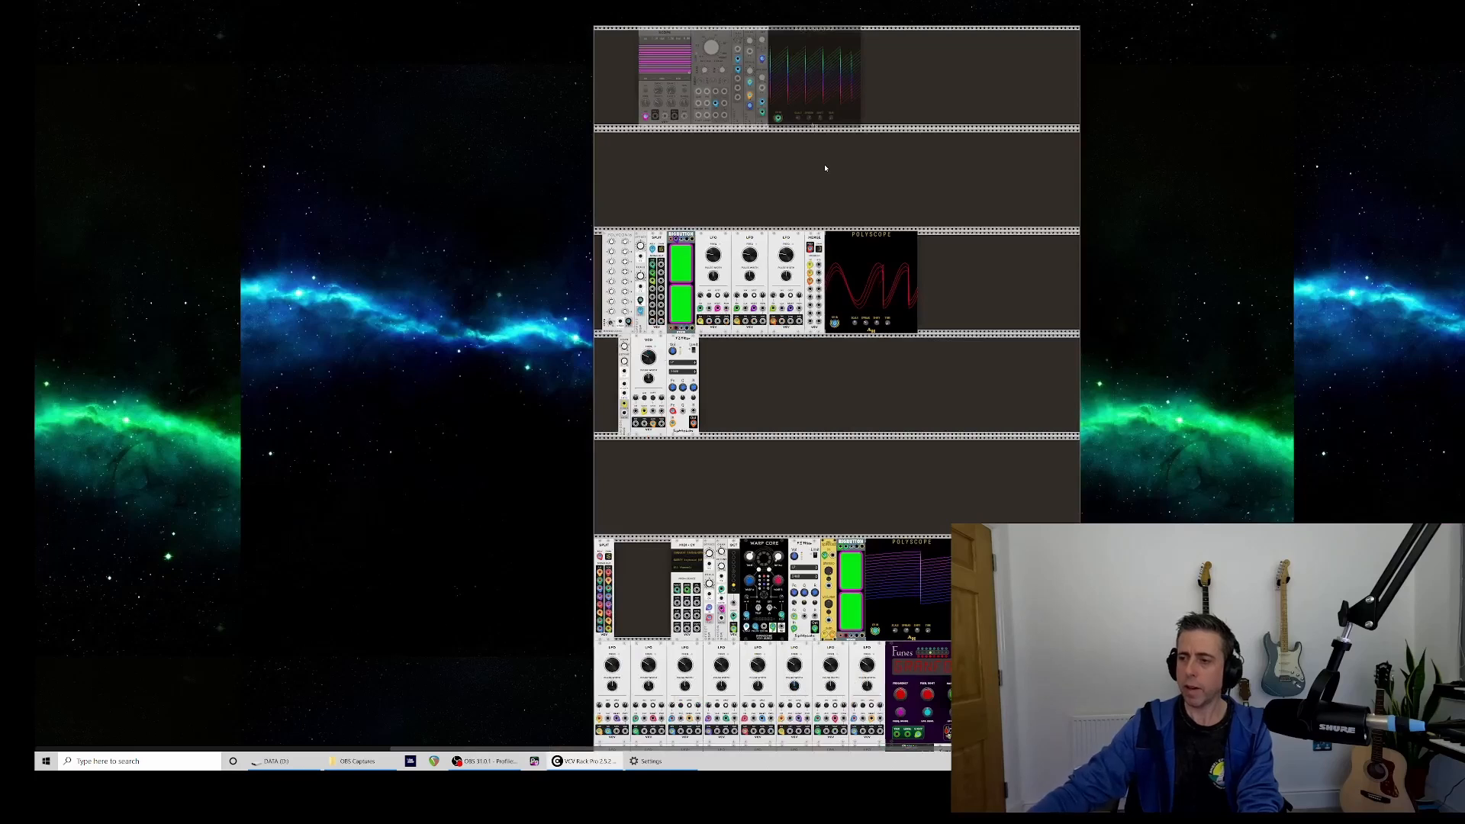
{"action": "left_click_drag", "start_coordinate": [980, 207], "coordinate": [725, 321]}
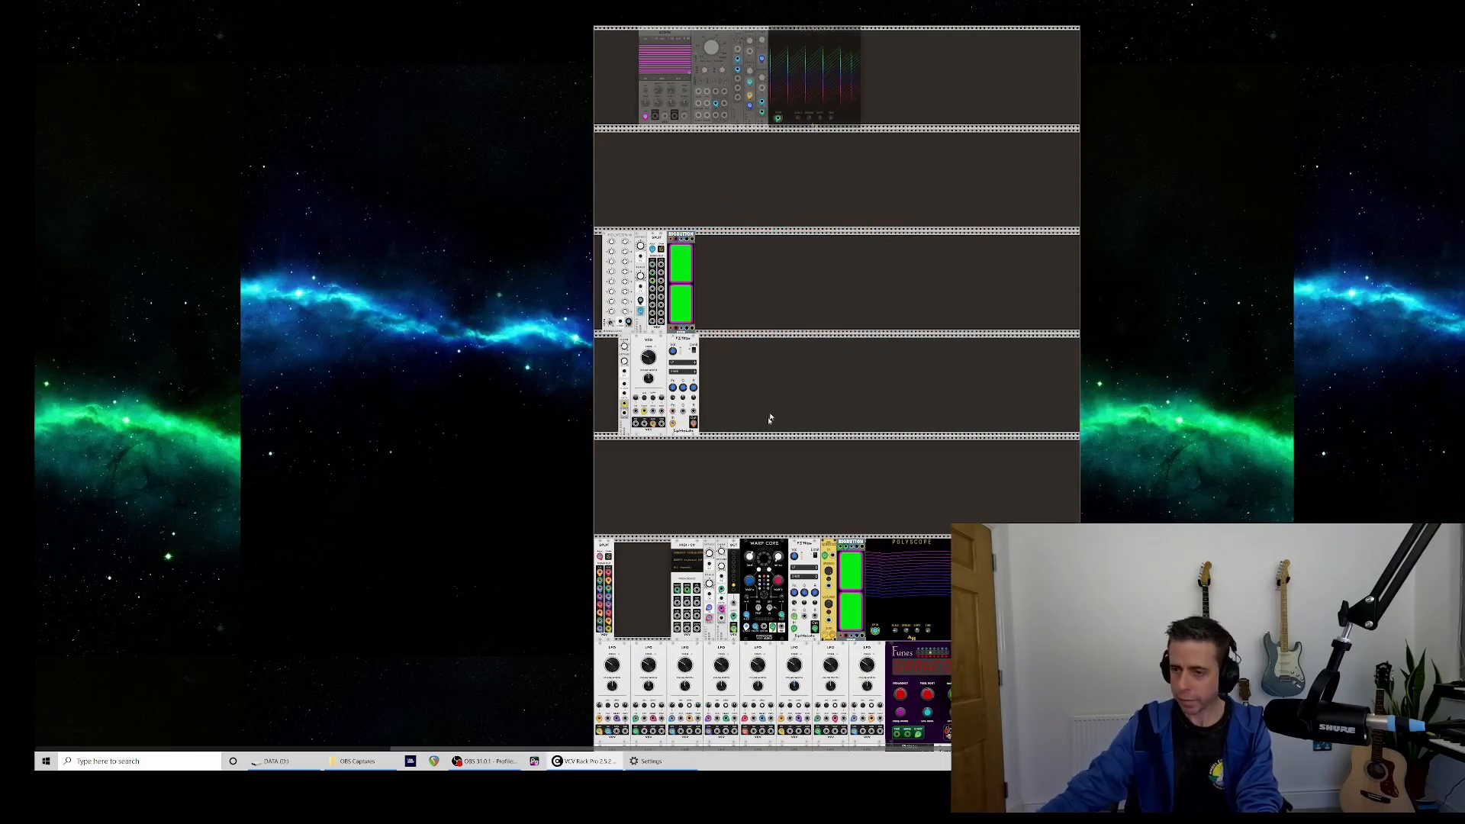
{"action": "left_click_drag", "start_coordinate": [607, 388], "coordinate": [553, 393]}
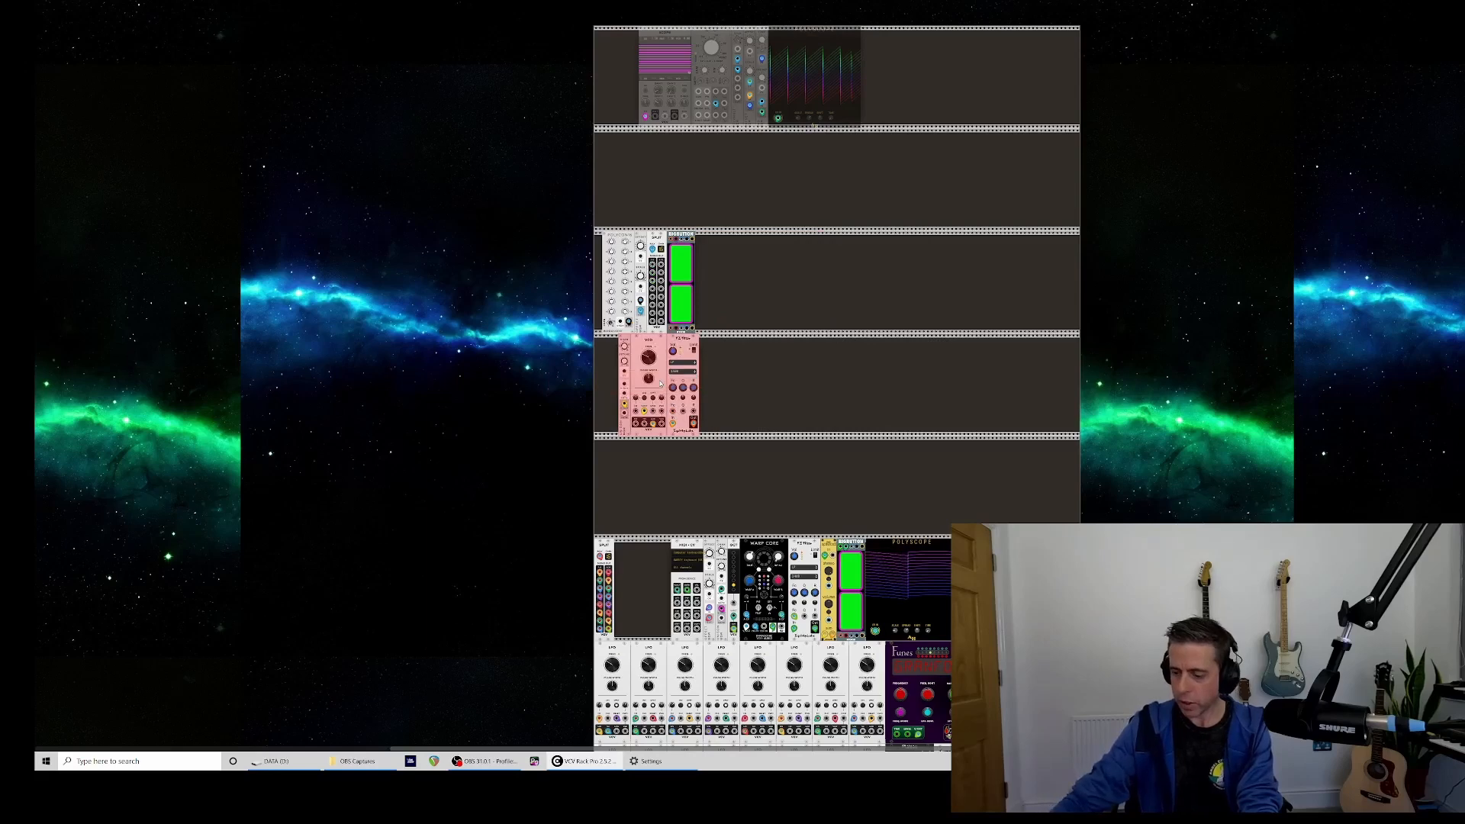
{"action": "key", "text": "Delete"}
- Look over the larger MultiMod patch with its two rows of LFOs, Polyscope, Funes and MixMaster
{"action": "scroll", "coordinate": [860, 405], "scroll_direction": "down", "scroll_amount": 5}
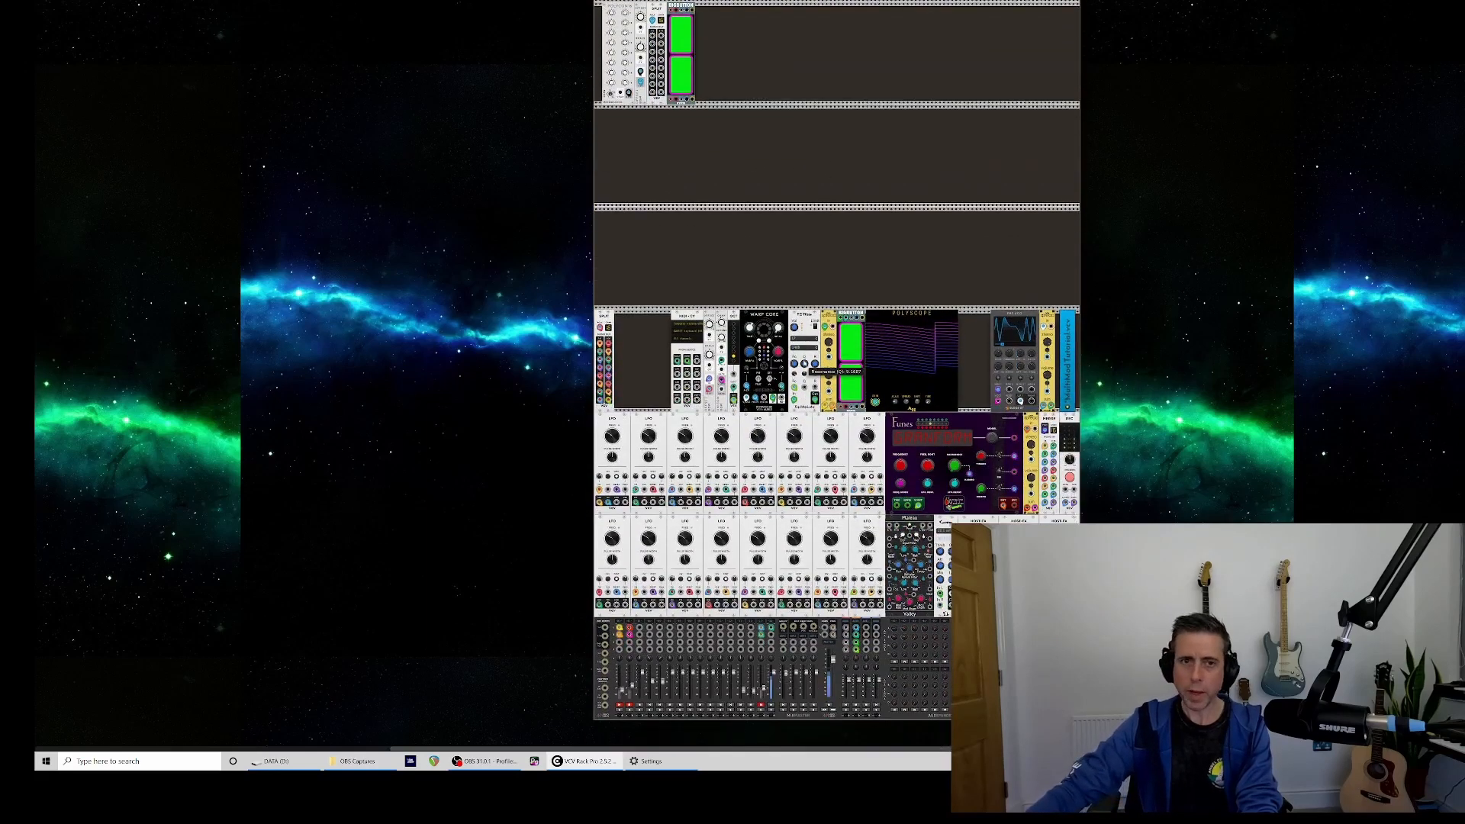
{"action": "scroll", "coordinate": [809, 368], "scroll_direction": "down", "scroll_amount": 3}
{"action": "scroll", "coordinate": [666, 200], "scroll_direction": "down", "scroll_amount": 1}
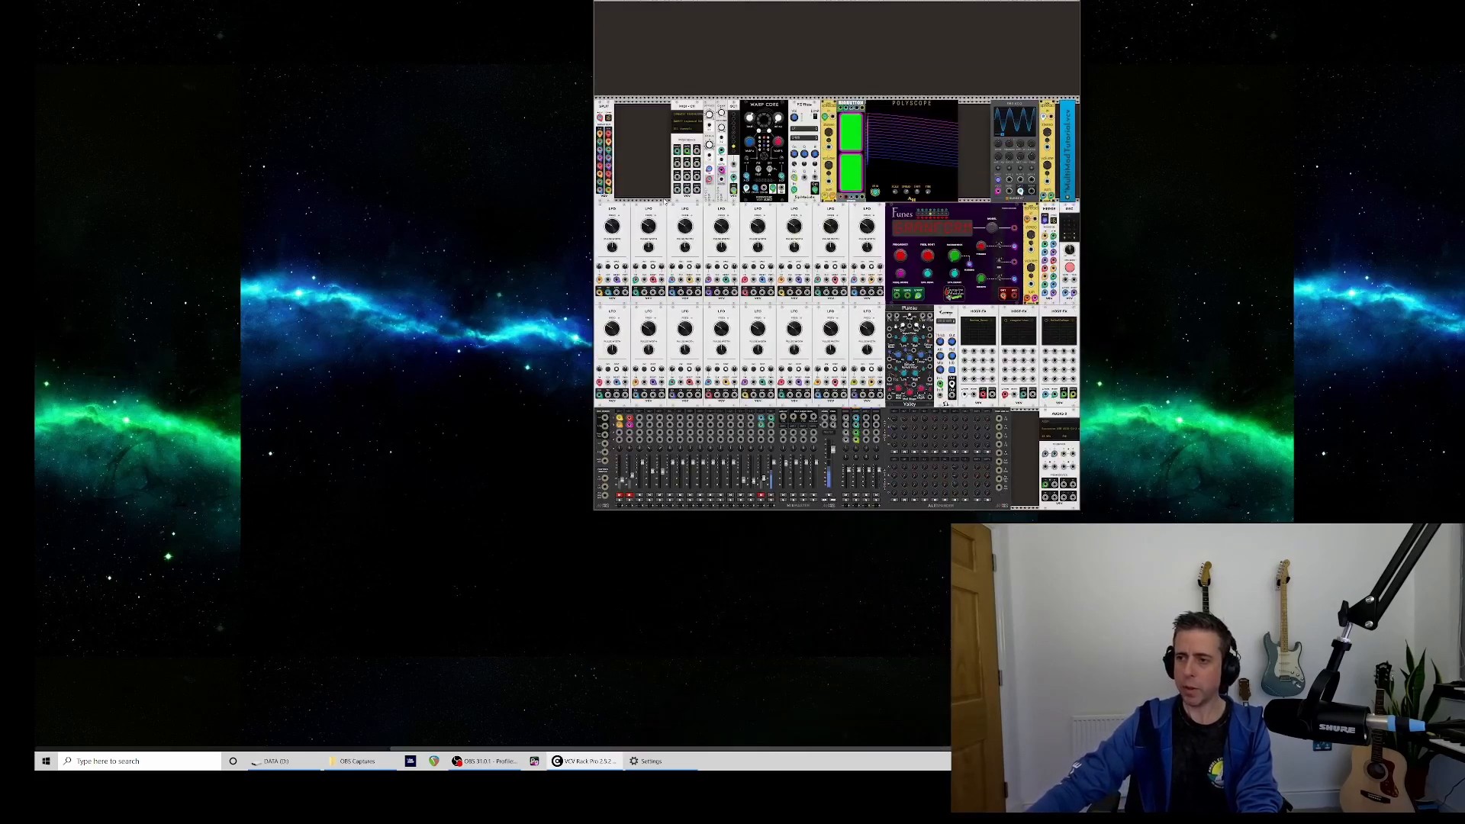
{"action": "scroll", "coordinate": [666, 201], "scroll_direction": "up", "scroll_amount": 5}
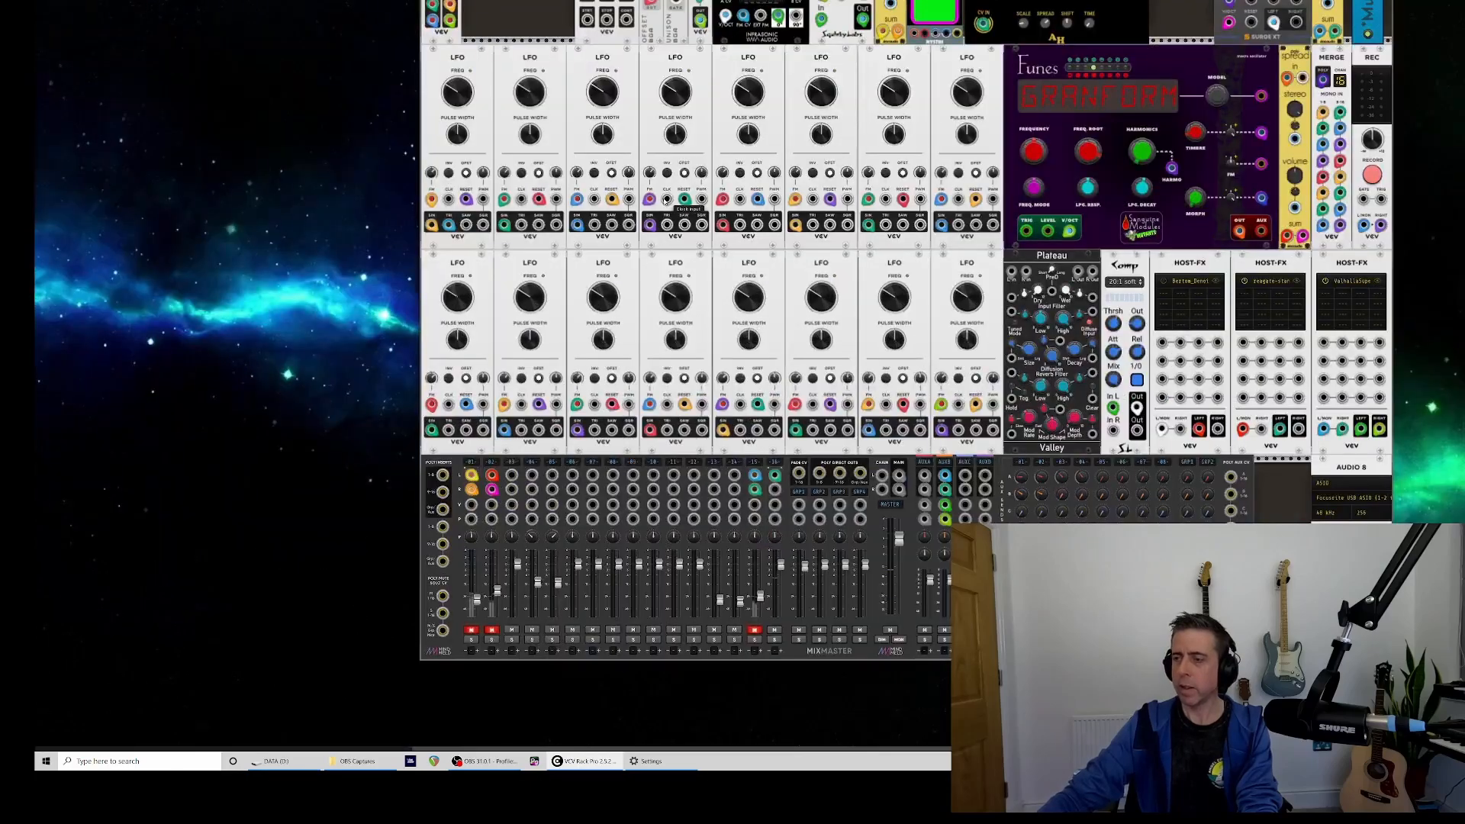
{"action": "scroll", "coordinate": [548, 156], "scroll_direction": "up", "scroll_amount": 1}
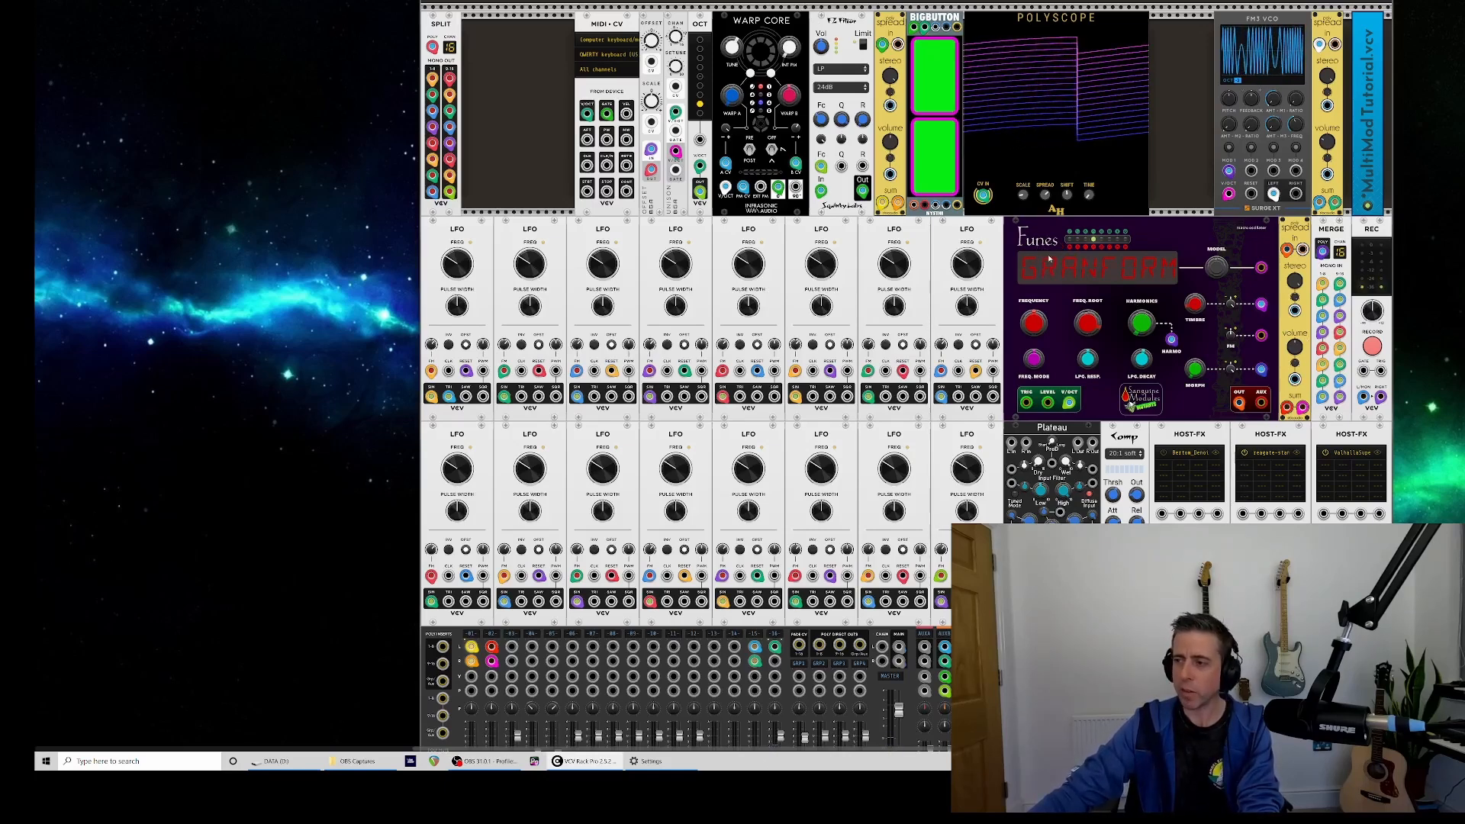
- Unmute the first two MixMaster channels in the larger MultiMod patch
{"action": "scroll", "coordinate": [1049, 260], "scroll_direction": "down", "scroll_amount": 3}
{"action": "scroll", "coordinate": [1198, 91], "scroll_direction": "up", "scroll_amount": 3}
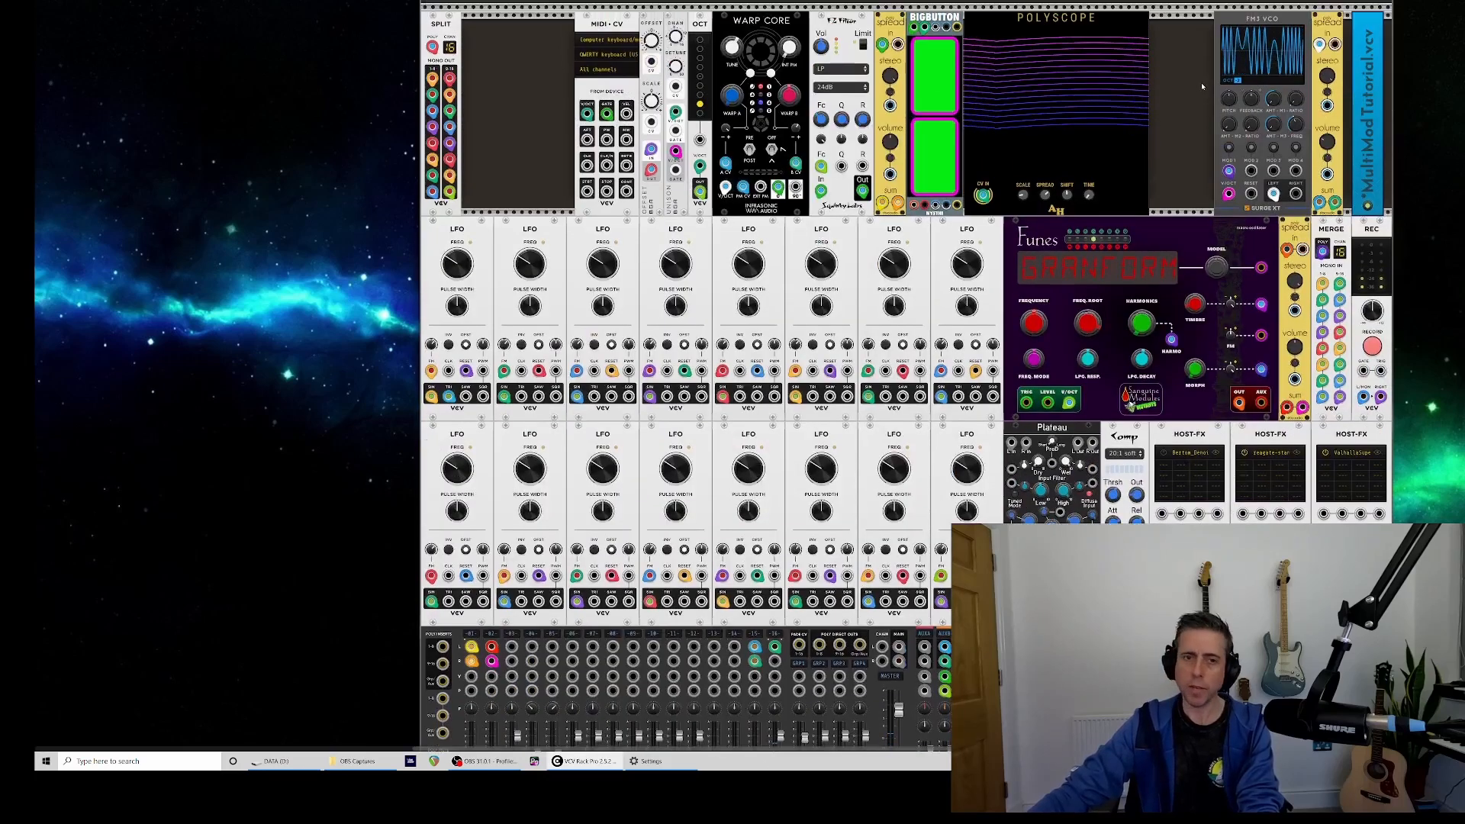
{"action": "scroll", "coordinate": [1187, 160], "scroll_direction": "down", "scroll_amount": 4}
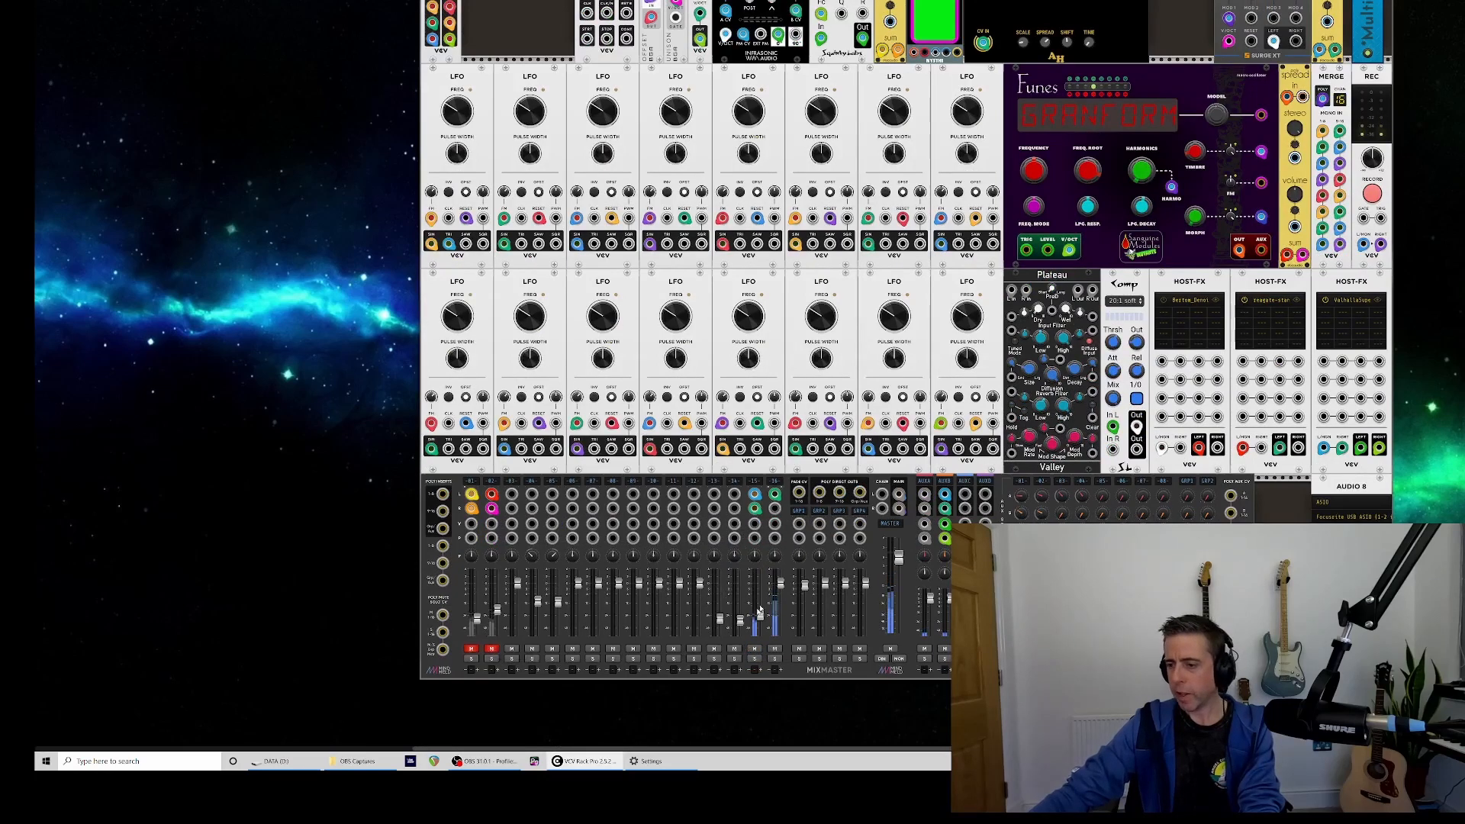
{"action": "scroll", "coordinate": [760, 610], "scroll_direction": "up", "scroll_amount": 4}
{"action": "scroll", "coordinate": [589, 616], "scroll_direction": "down", "scroll_amount": 4}
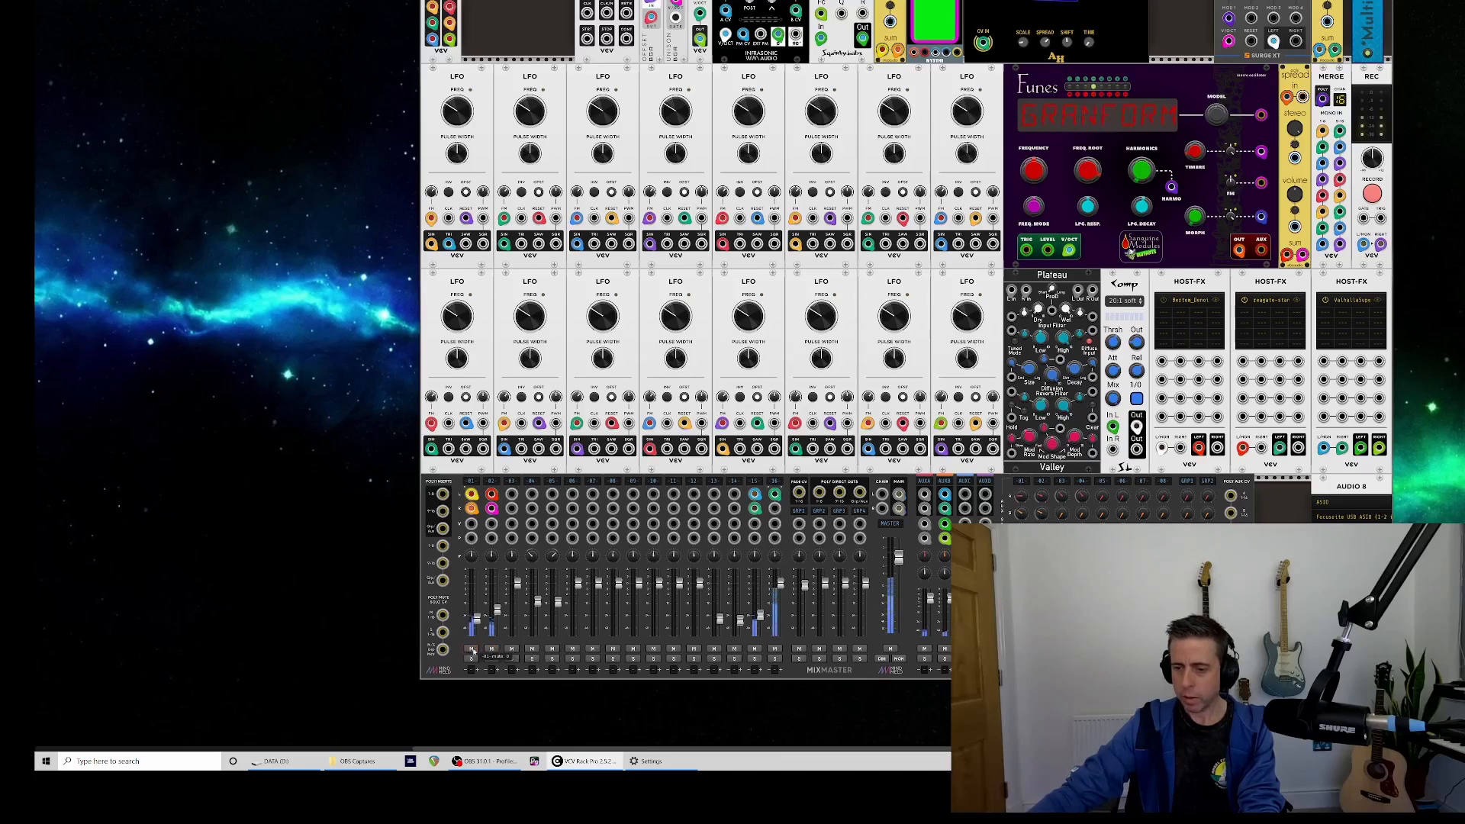
- Adjust the scale of the larger patch's Offset module to change the spread of the LFO rates on the Polyscope
{"action": "scroll", "coordinate": [483, 643], "scroll_direction": "up", "scroll_amount": 6}
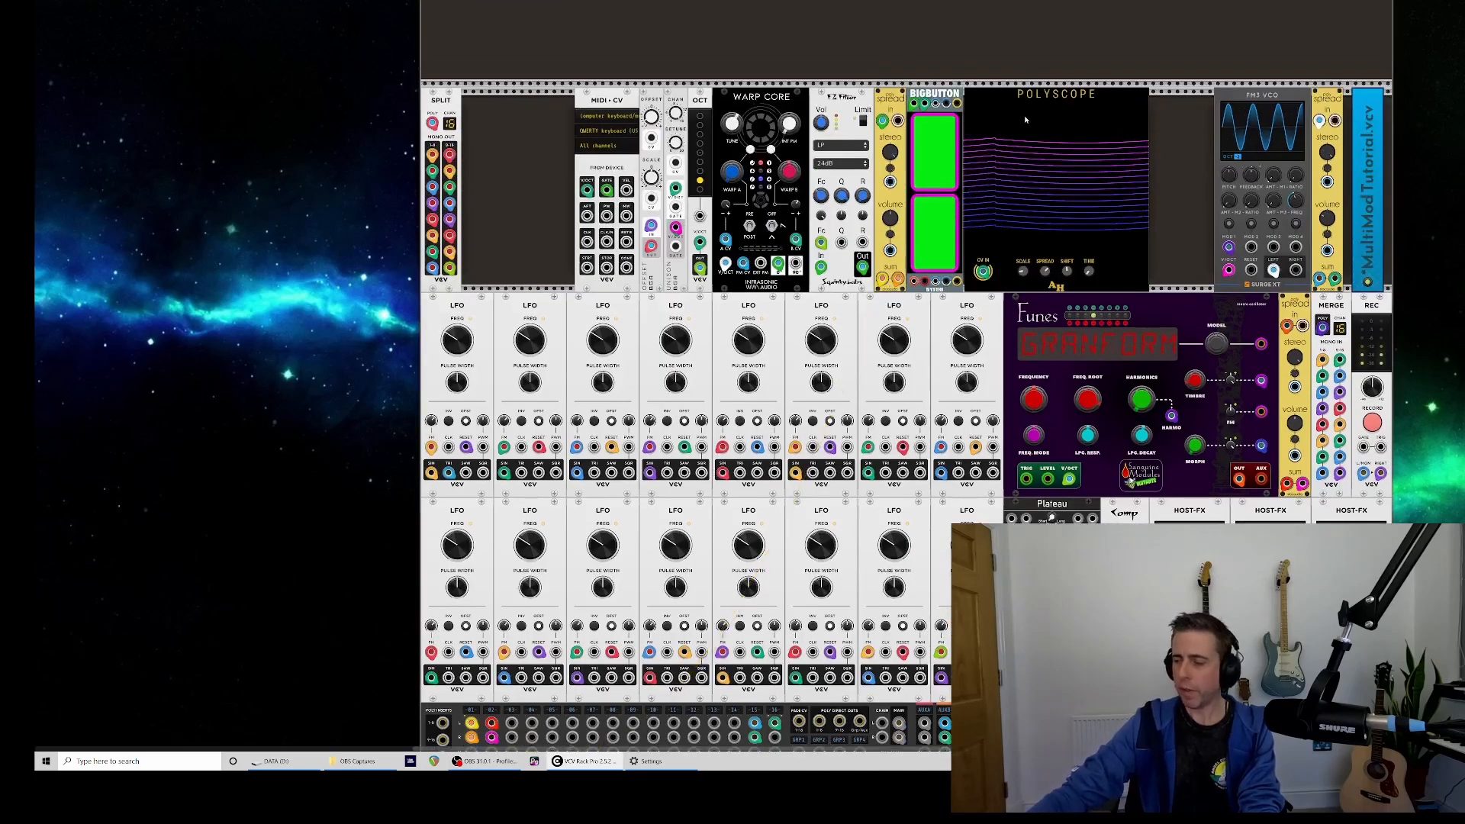
{"action": "scroll", "coordinate": [1027, 119], "scroll_direction": "down", "scroll_amount": 1}
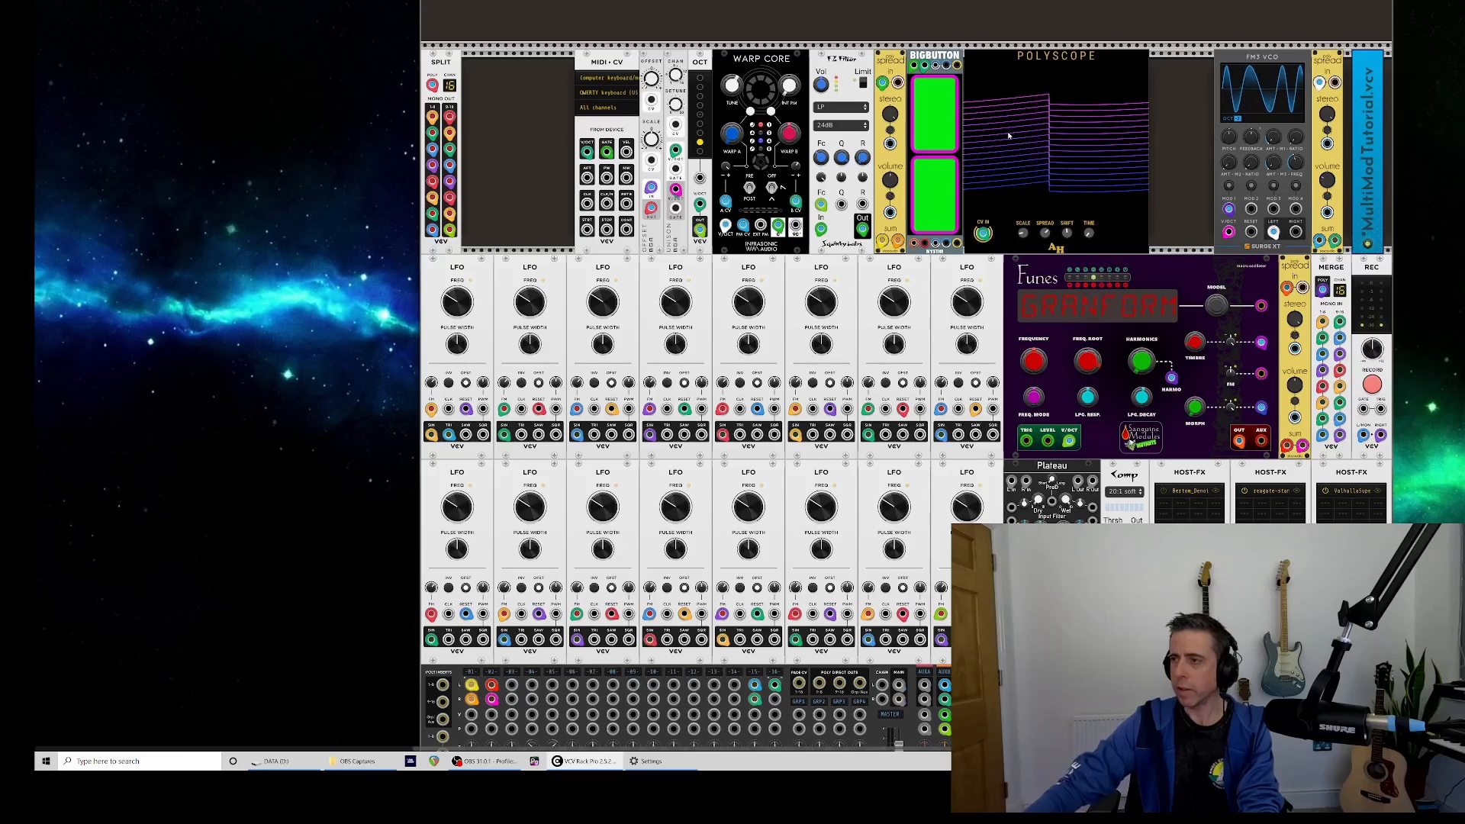
{"action": "scroll", "coordinate": [1008, 135], "scroll_direction": "down", "scroll_amount": 2}
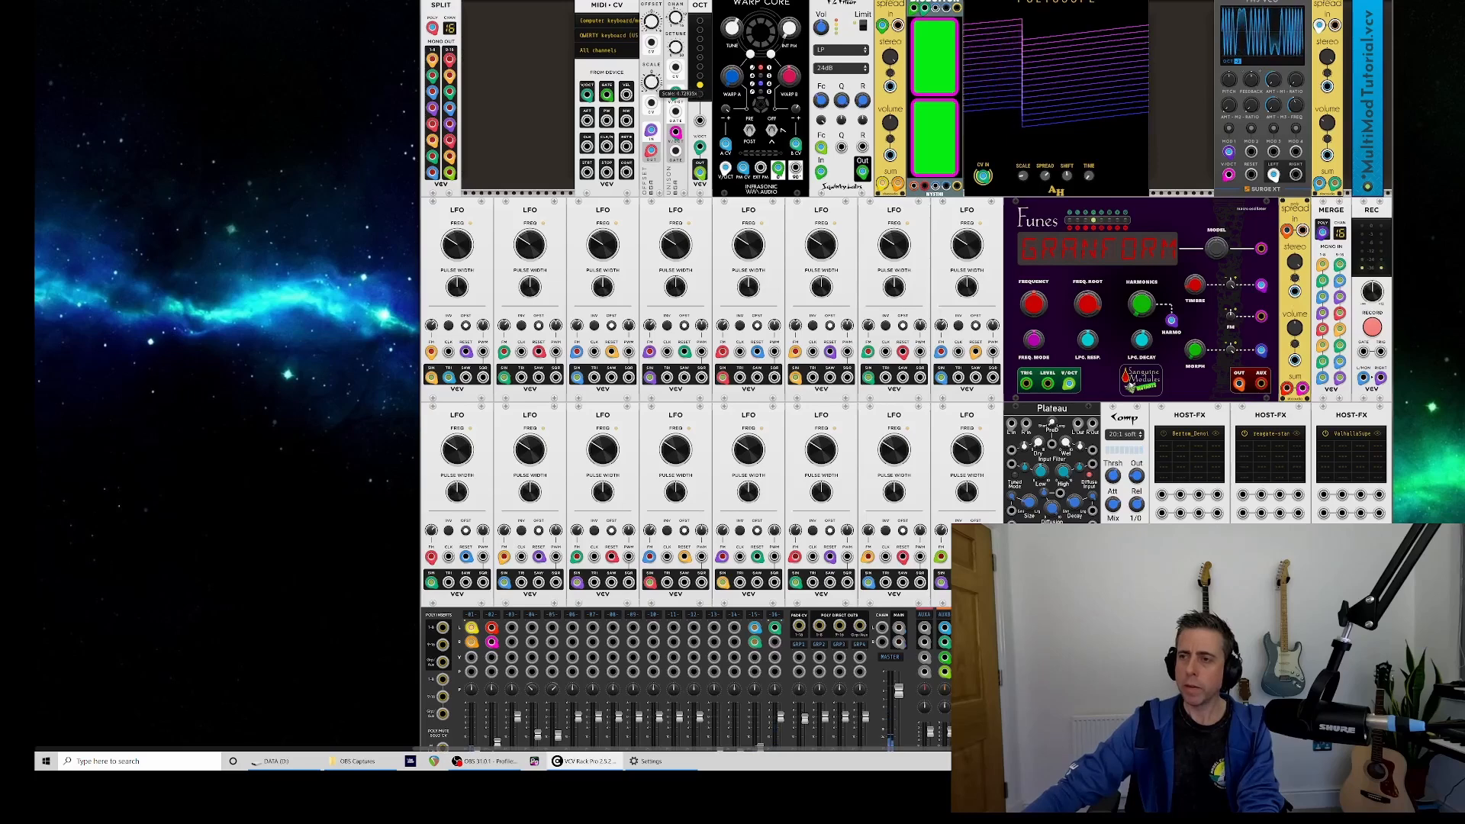
{"action": "left_click_drag", "start_coordinate": [651, 81], "coordinate": [651, 51]}
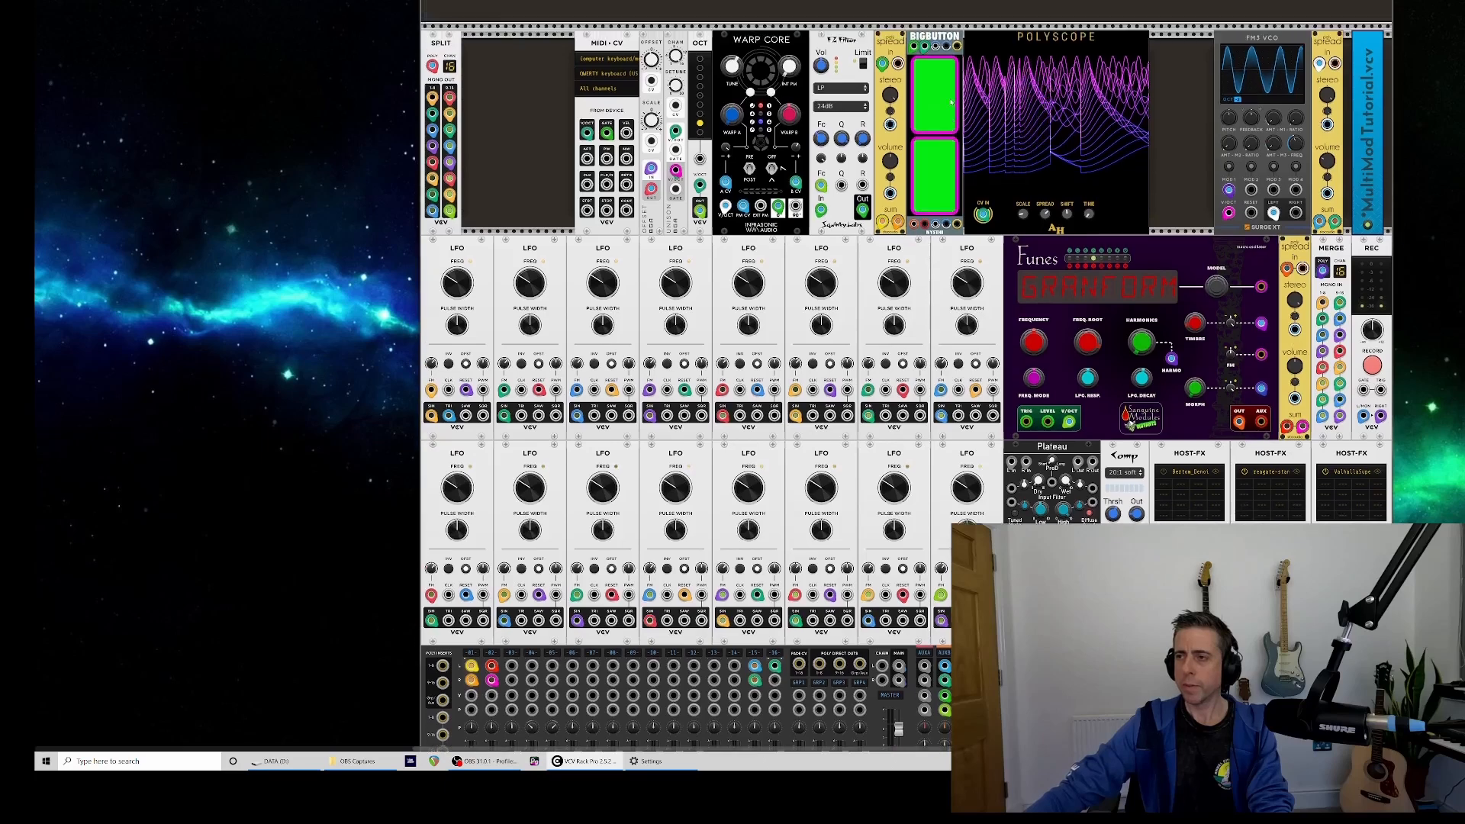
- Mute channel 15 on the MixMaster
{"action": "scroll", "coordinate": [952, 102], "scroll_direction": "down", "scroll_amount": 4}
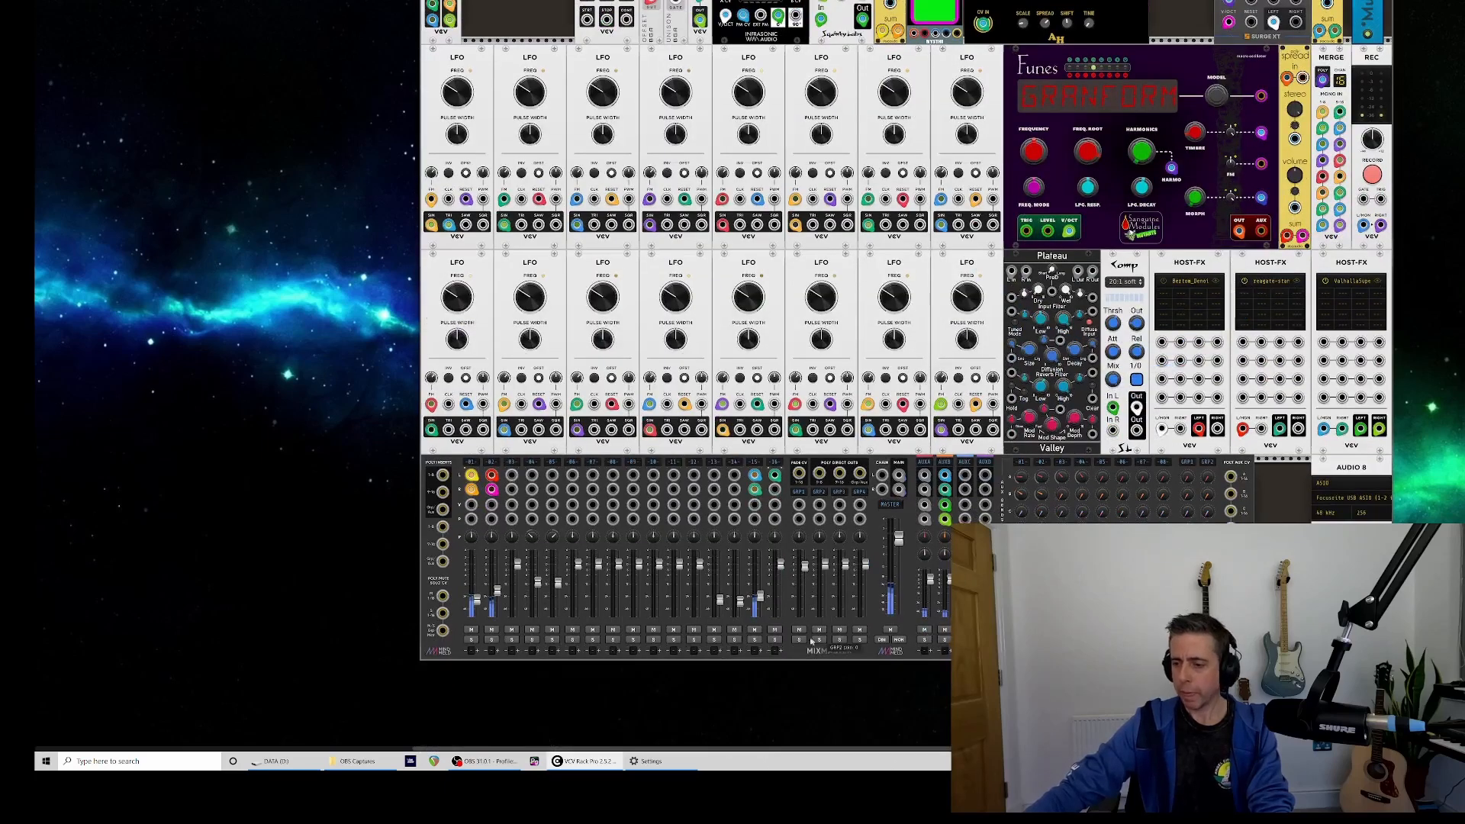
{"action": "left_click", "coordinate": [754, 631]}
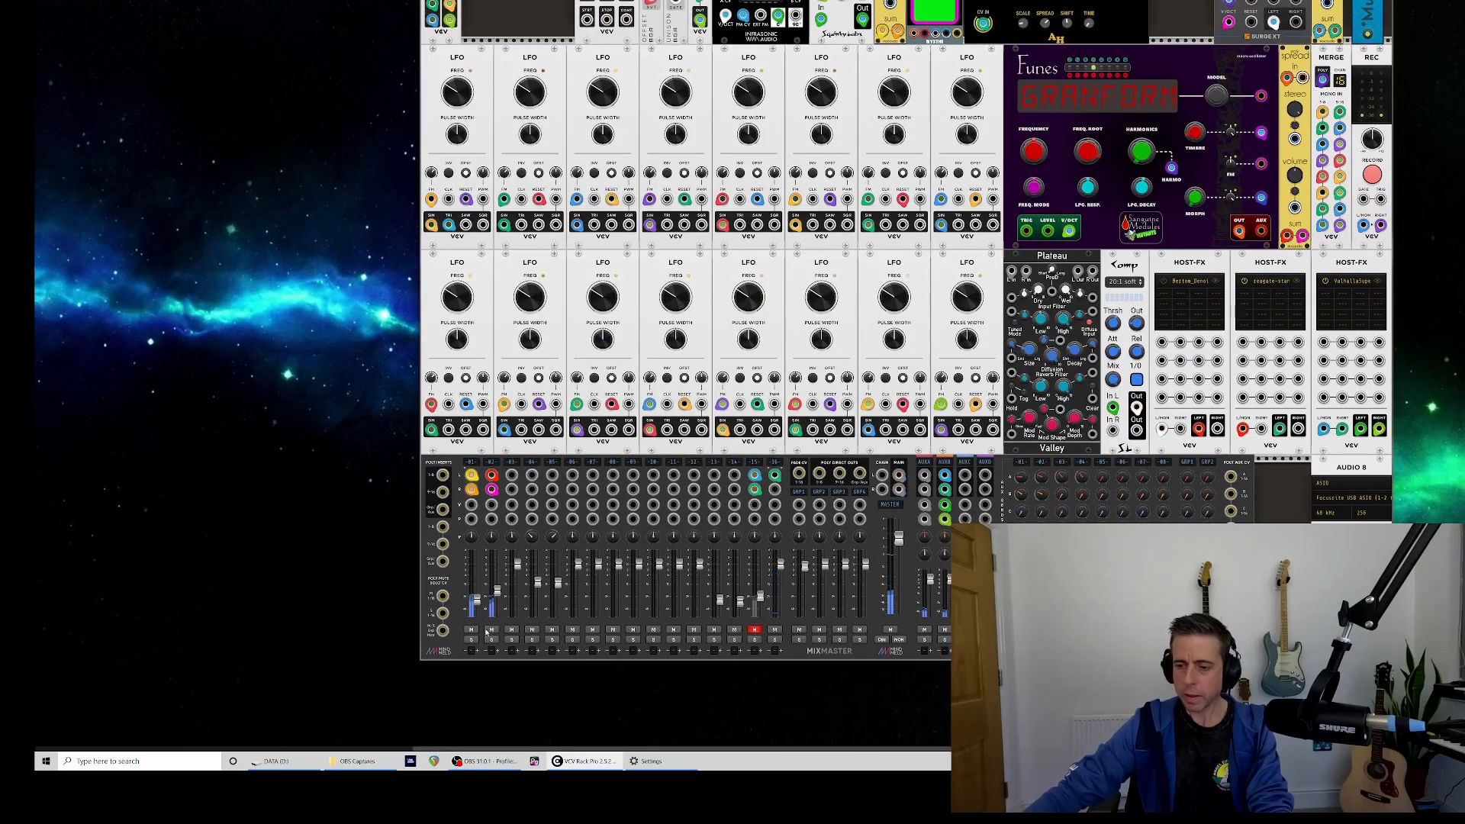
{"action": "scroll", "coordinate": [557, 563], "scroll_direction": "up", "scroll_amount": 8}
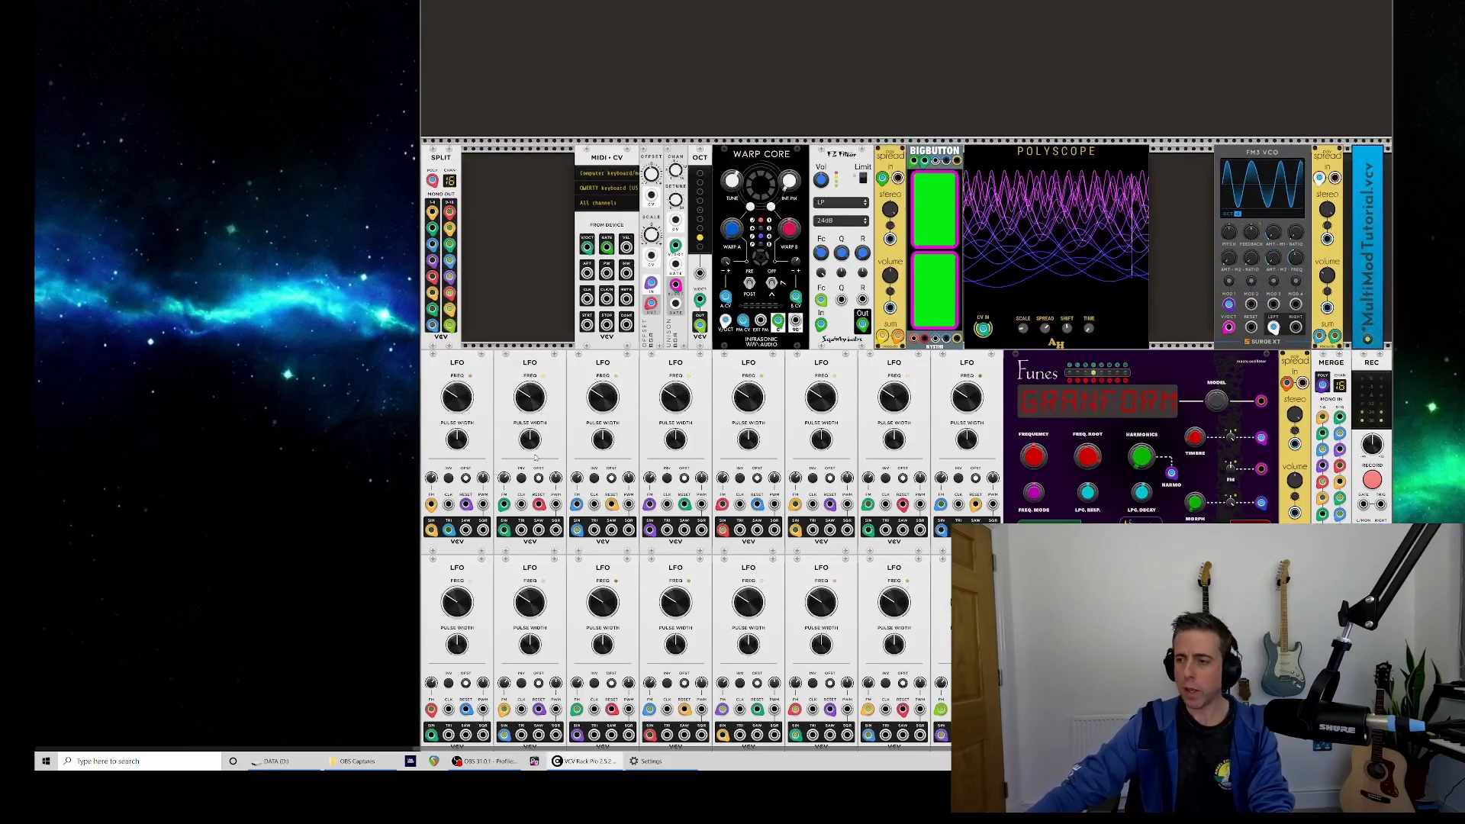
- Add a Bogaudio CVD delay module to the empty rack row above the MultiMod patch
{"action": "scroll", "coordinate": [538, 450], "scroll_direction": "up", "scroll_amount": 6}
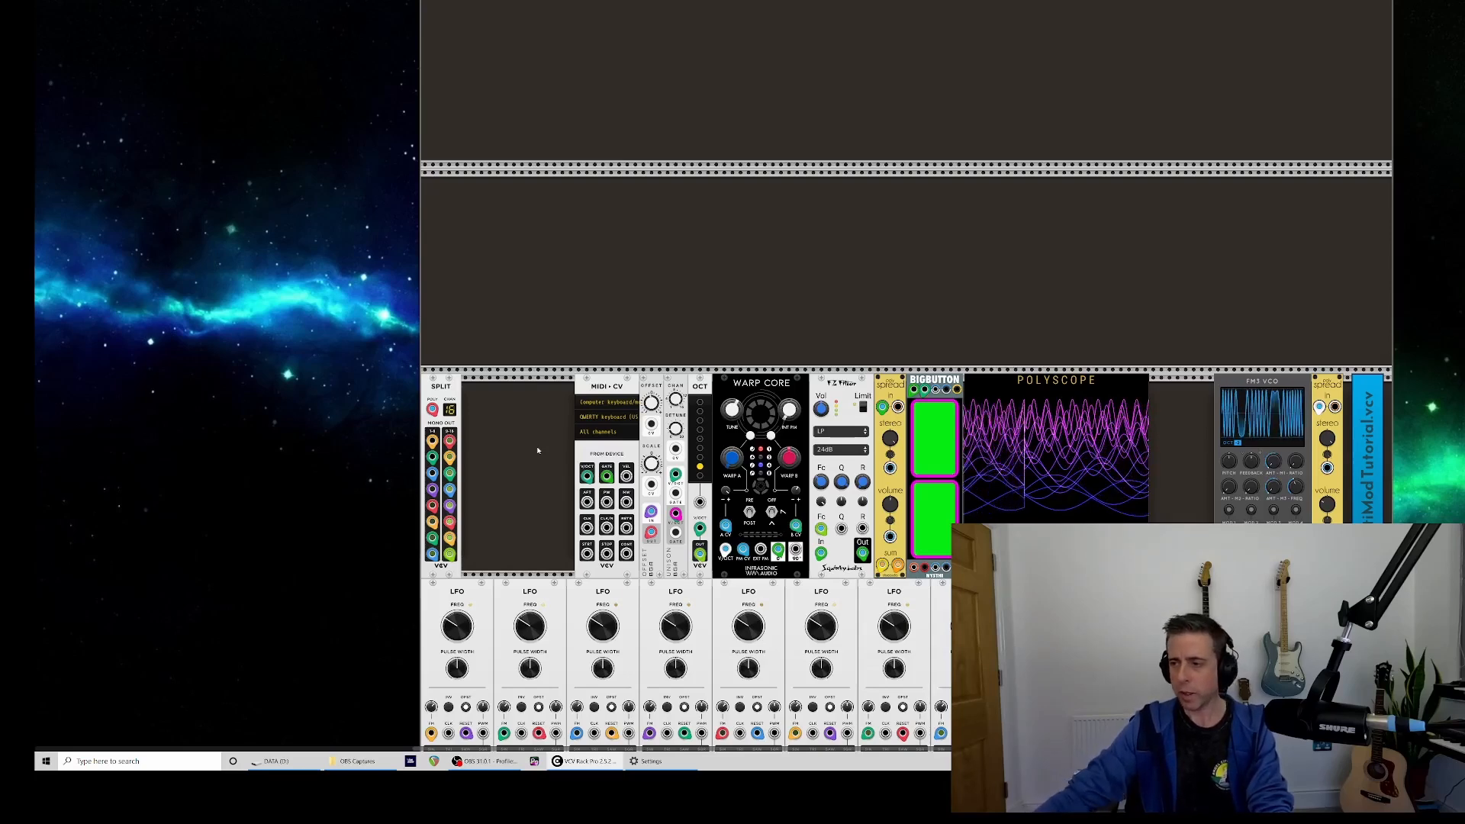
{"action": "right_click", "coordinate": [775, 211]}
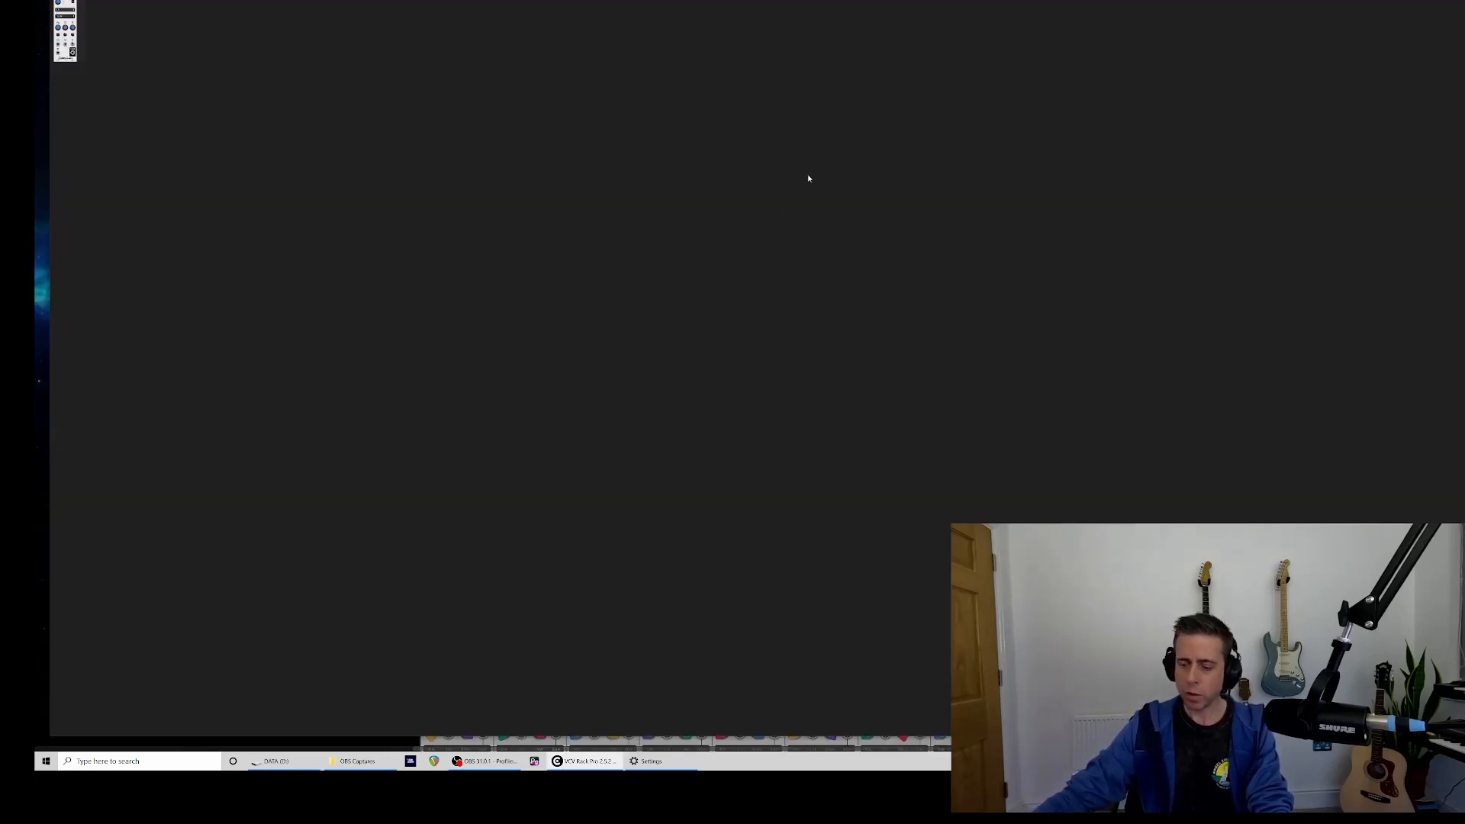
{"action": "type", "text": "bog"}
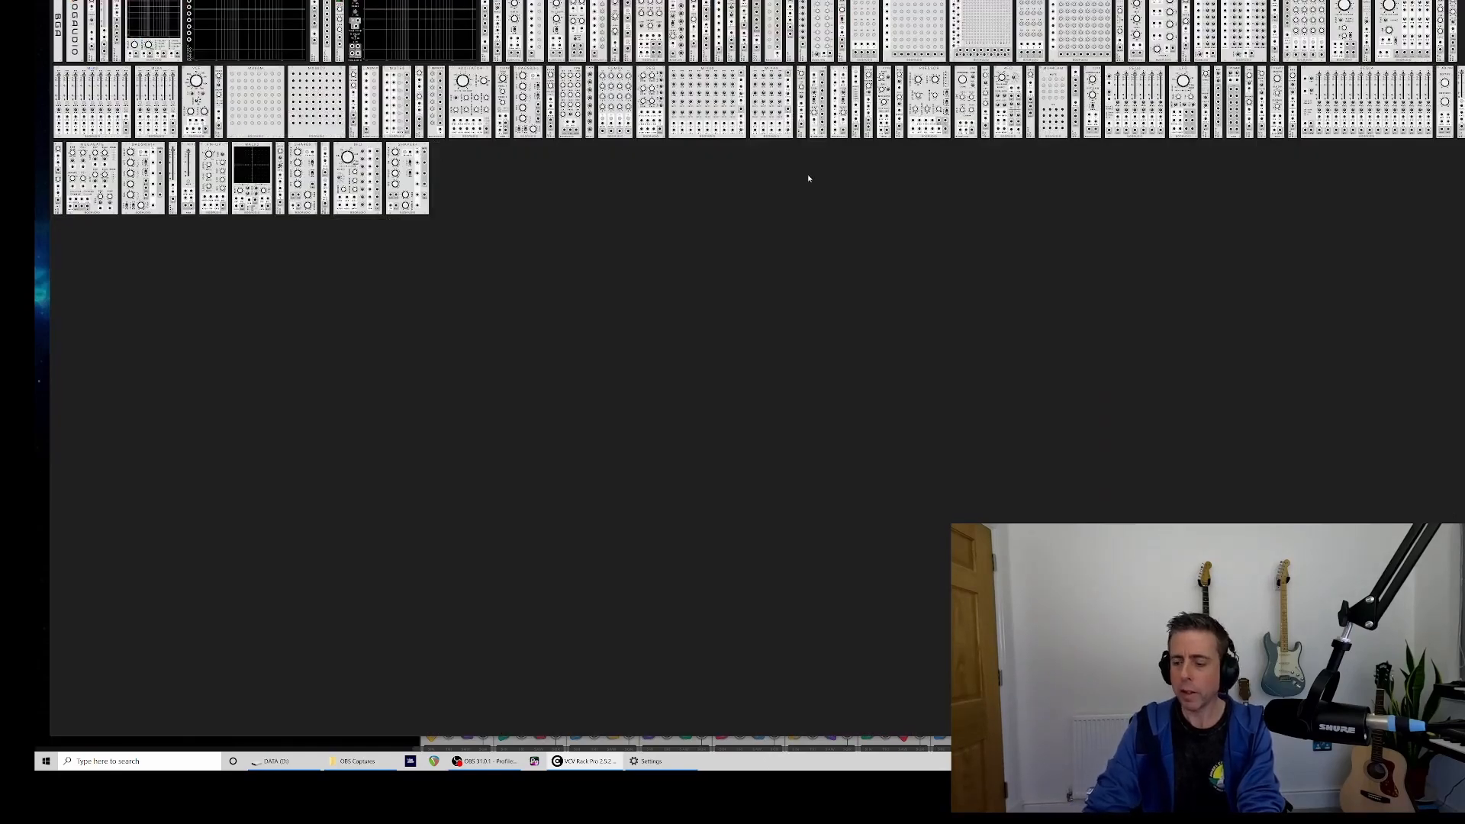
{"action": "key", "text": "BackSpace"}
{"action": "key", "text": "BackSpace"}
{"action": "key", "text": "BackSpace"}
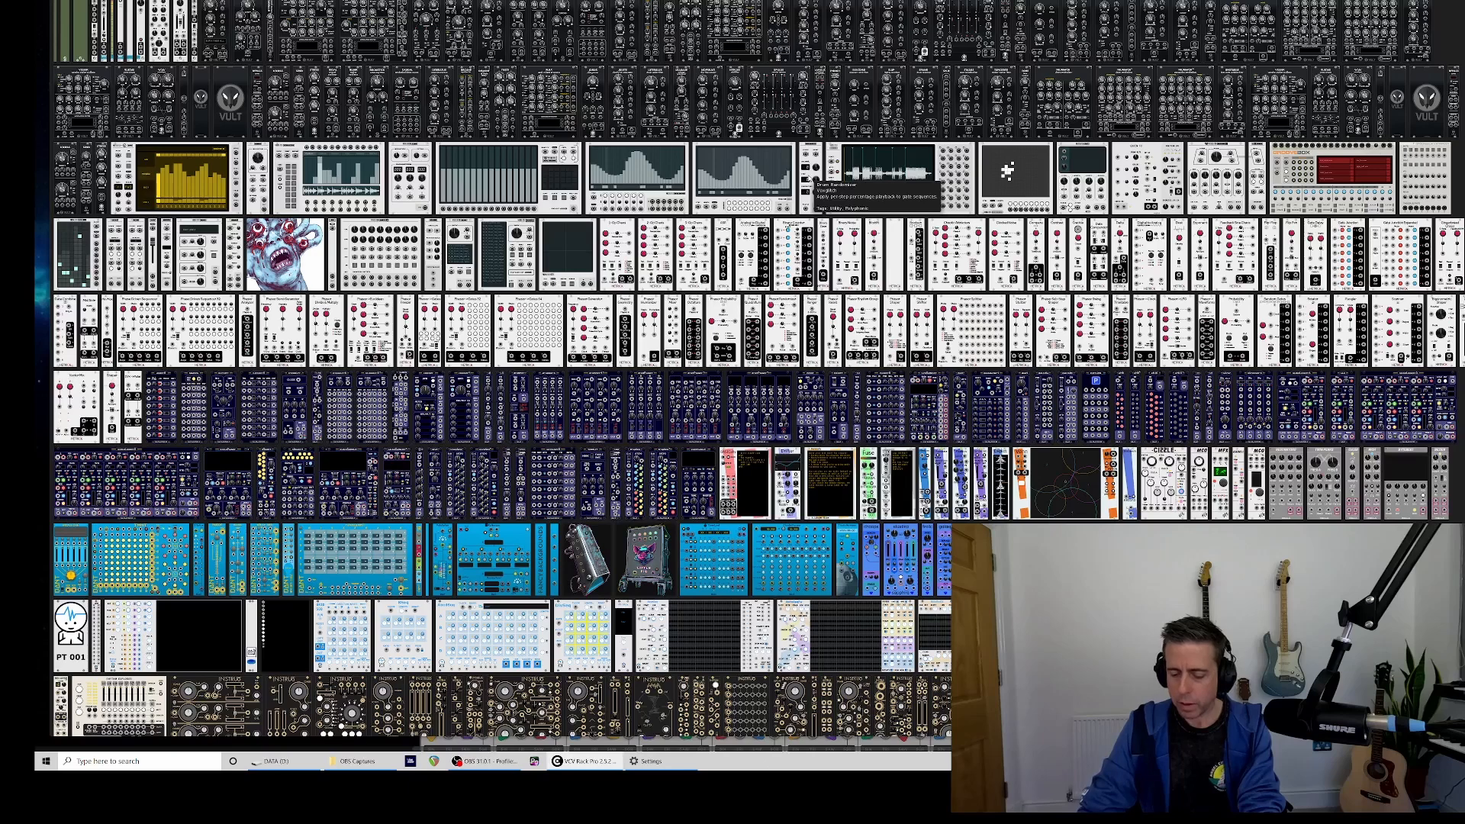
{"action": "scroll", "coordinate": [811, 178], "scroll_direction": "down", "scroll_amount": 15}
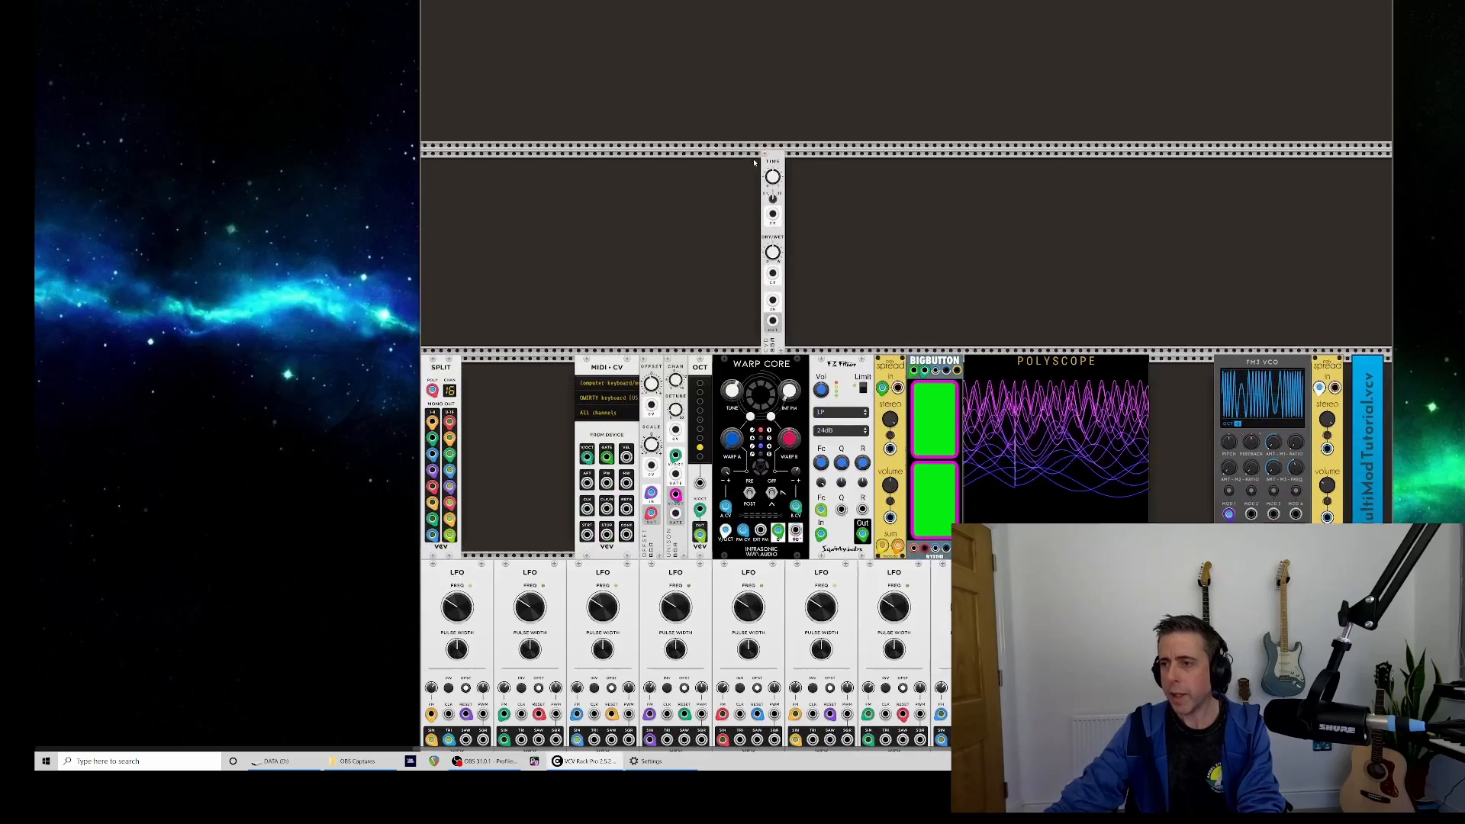
- Move the CVD module up into the row that holds Polycon16 and Offset
{"action": "left_click_drag", "start_coordinate": [779, 229], "coordinate": [754, 75]}
{"action": "scroll", "coordinate": [598, 190], "scroll_direction": "up", "scroll_amount": 5}
{"action": "scroll", "coordinate": [647, 198], "scroll_direction": "up", "scroll_amount": 2}
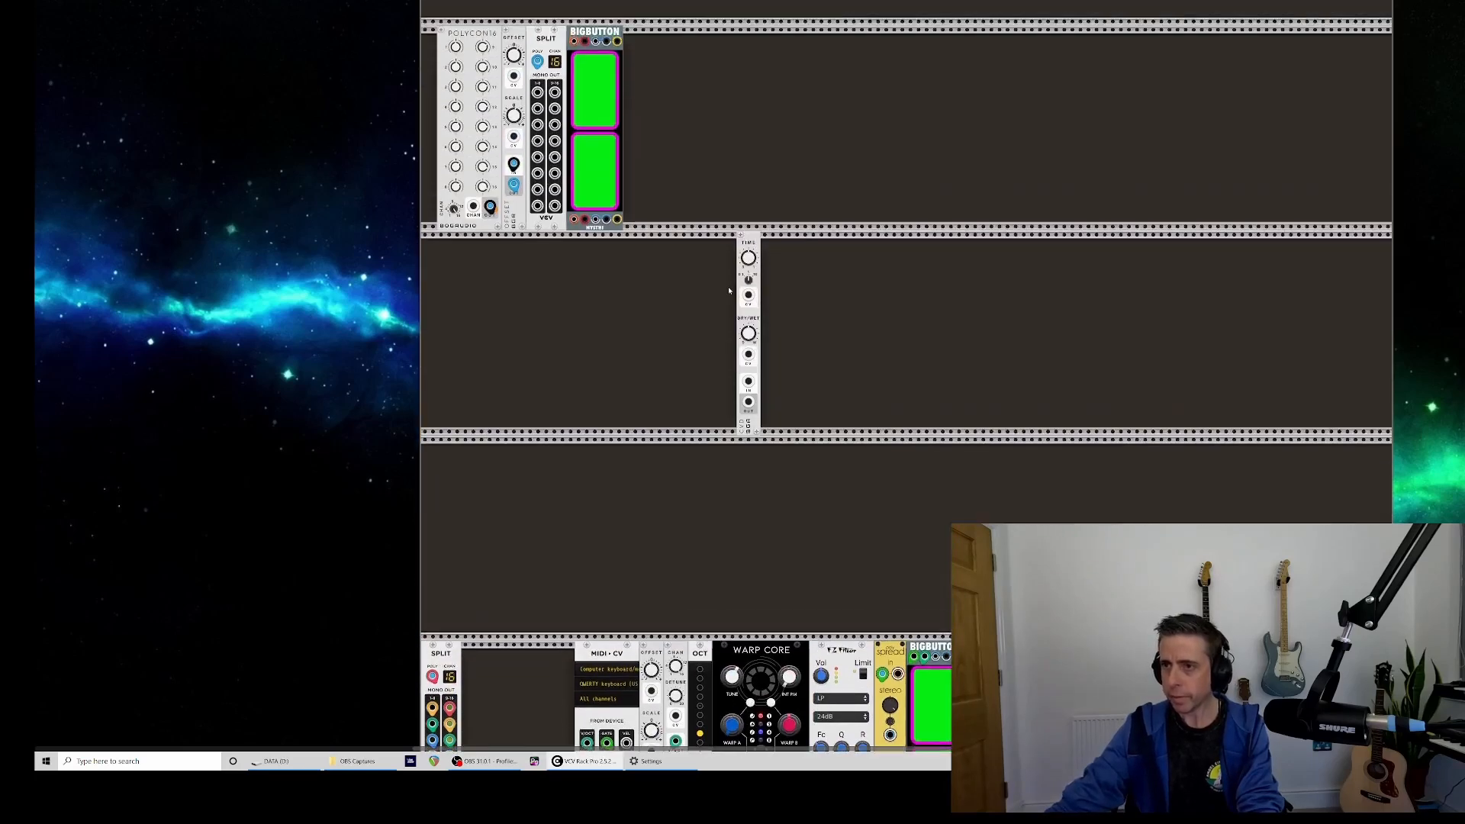
{"action": "left_click_drag", "start_coordinate": [747, 252], "coordinate": [754, 55]}
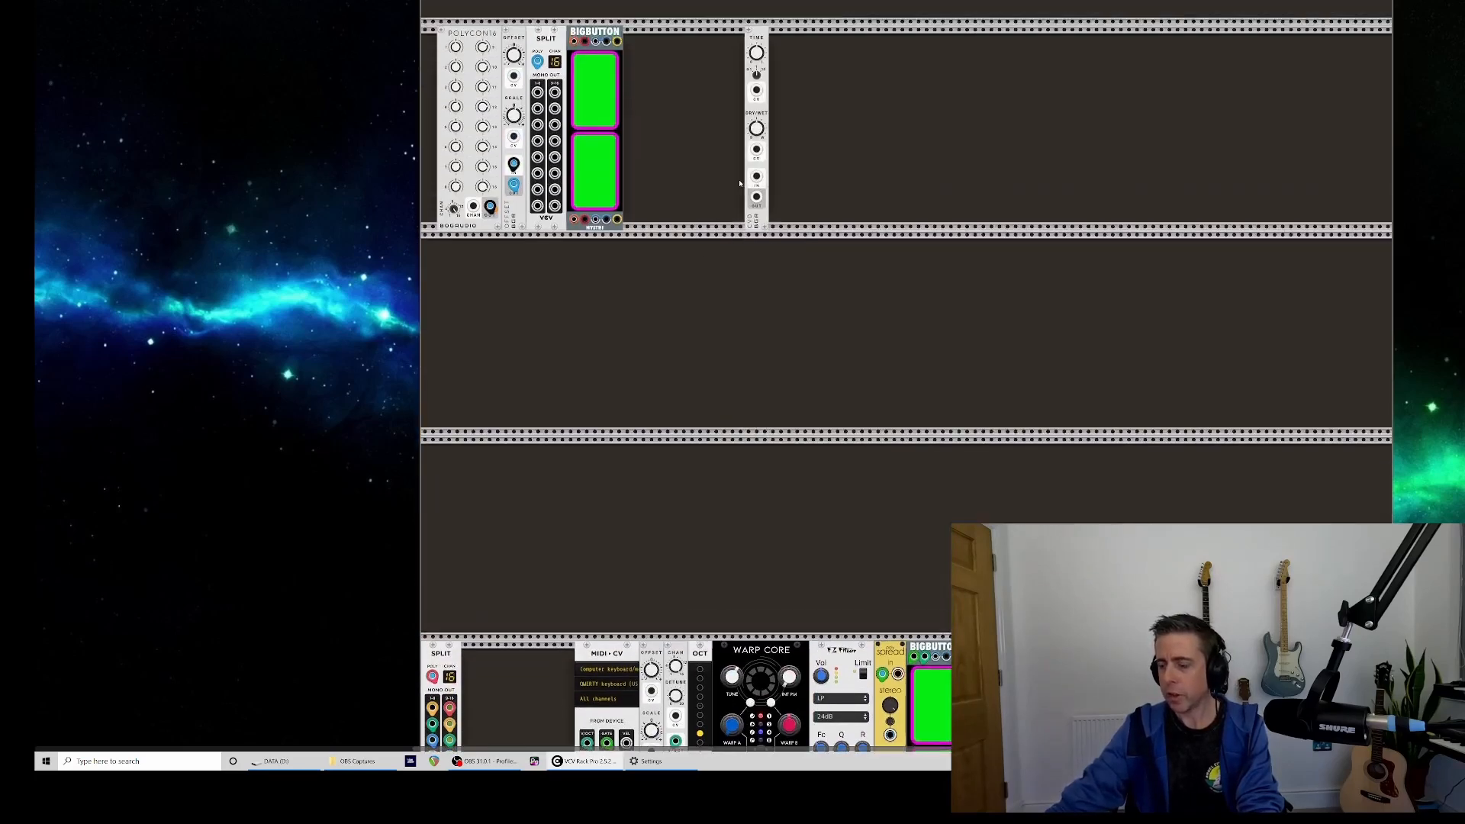
- Delete the BigButton and Split modules from the Polycon16 row
{"action": "key", "text": "ctrl+equal"}
{"action": "key", "text": "ctrl+equal"}
{"action": "scroll", "coordinate": [739, 183], "scroll_direction": "up", "scroll_amount": 10}
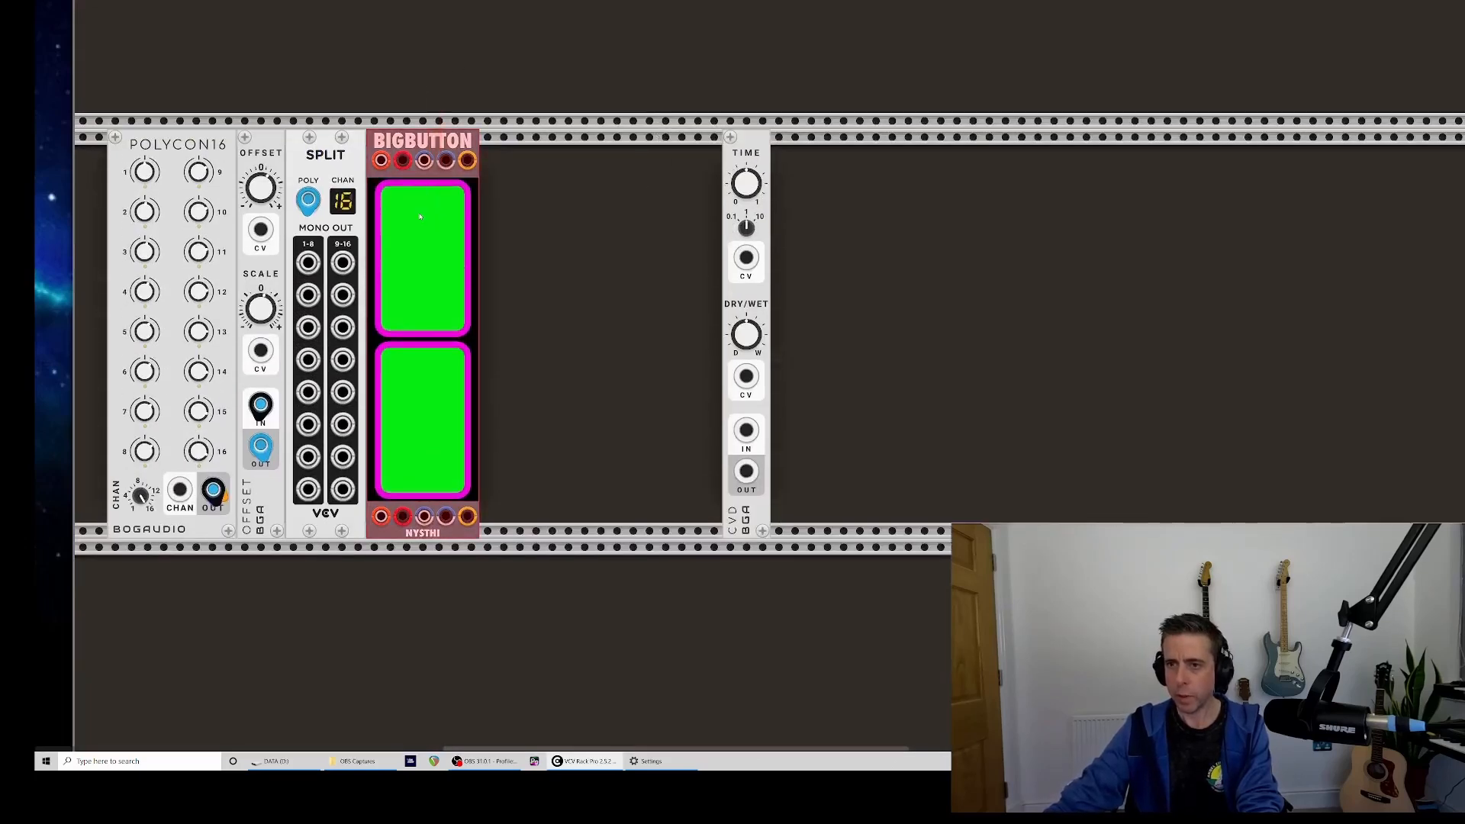
{"action": "key", "text": "Delete"}
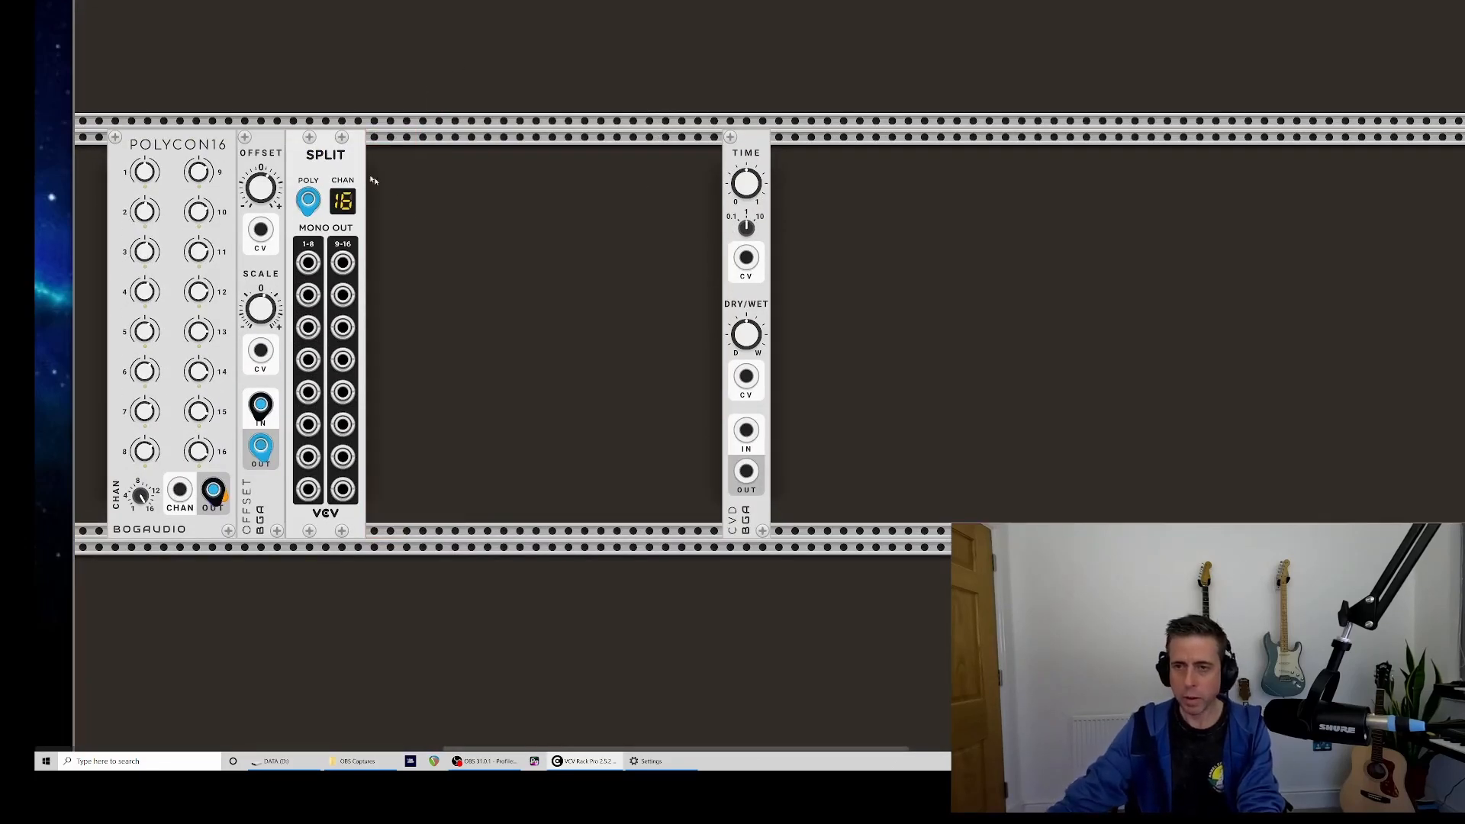
{"action": "left_click_drag", "start_coordinate": [399, 253], "coordinate": [335, 315]}
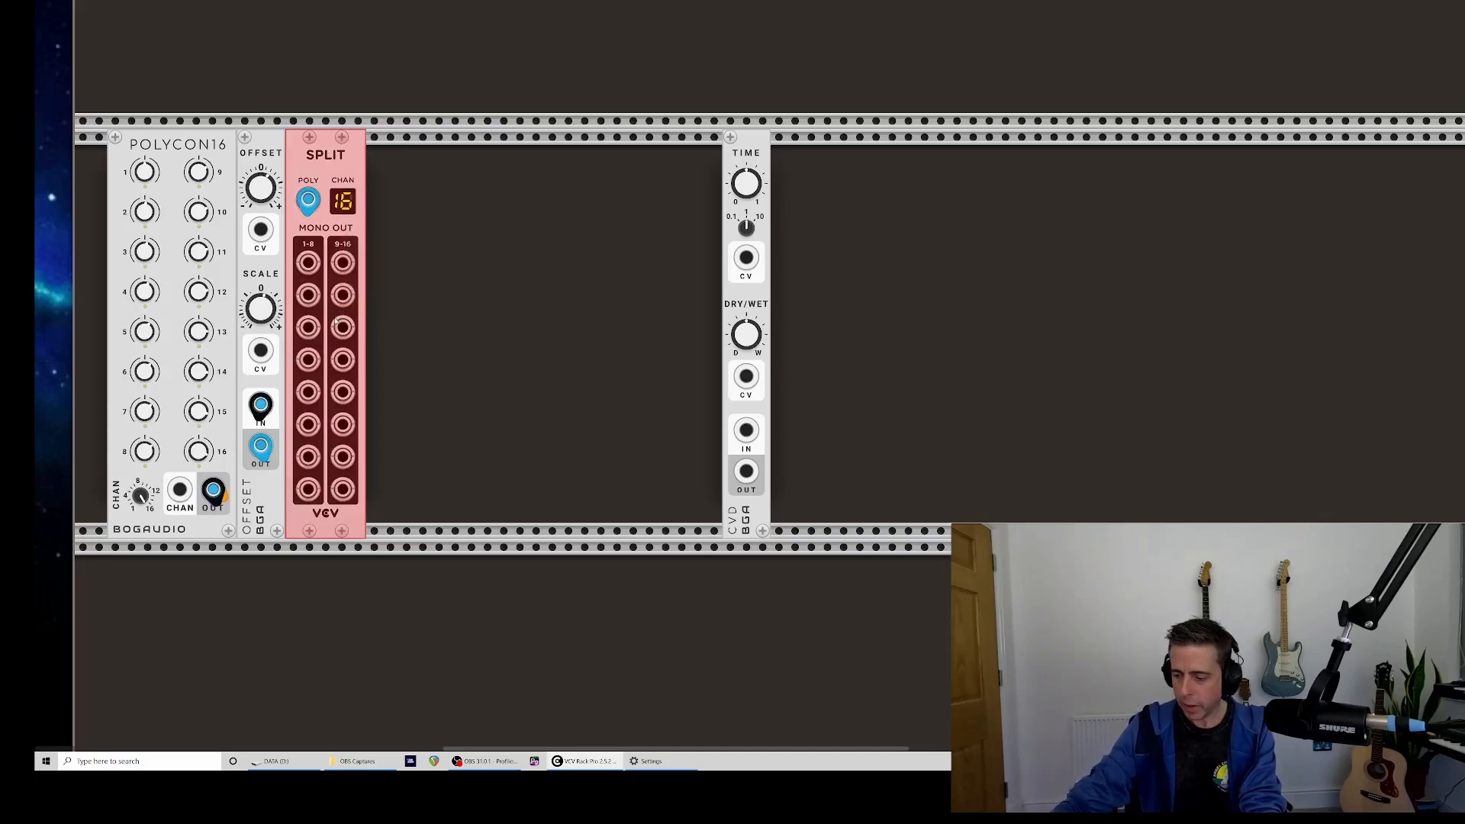
{"action": "key", "text": "Delete"}
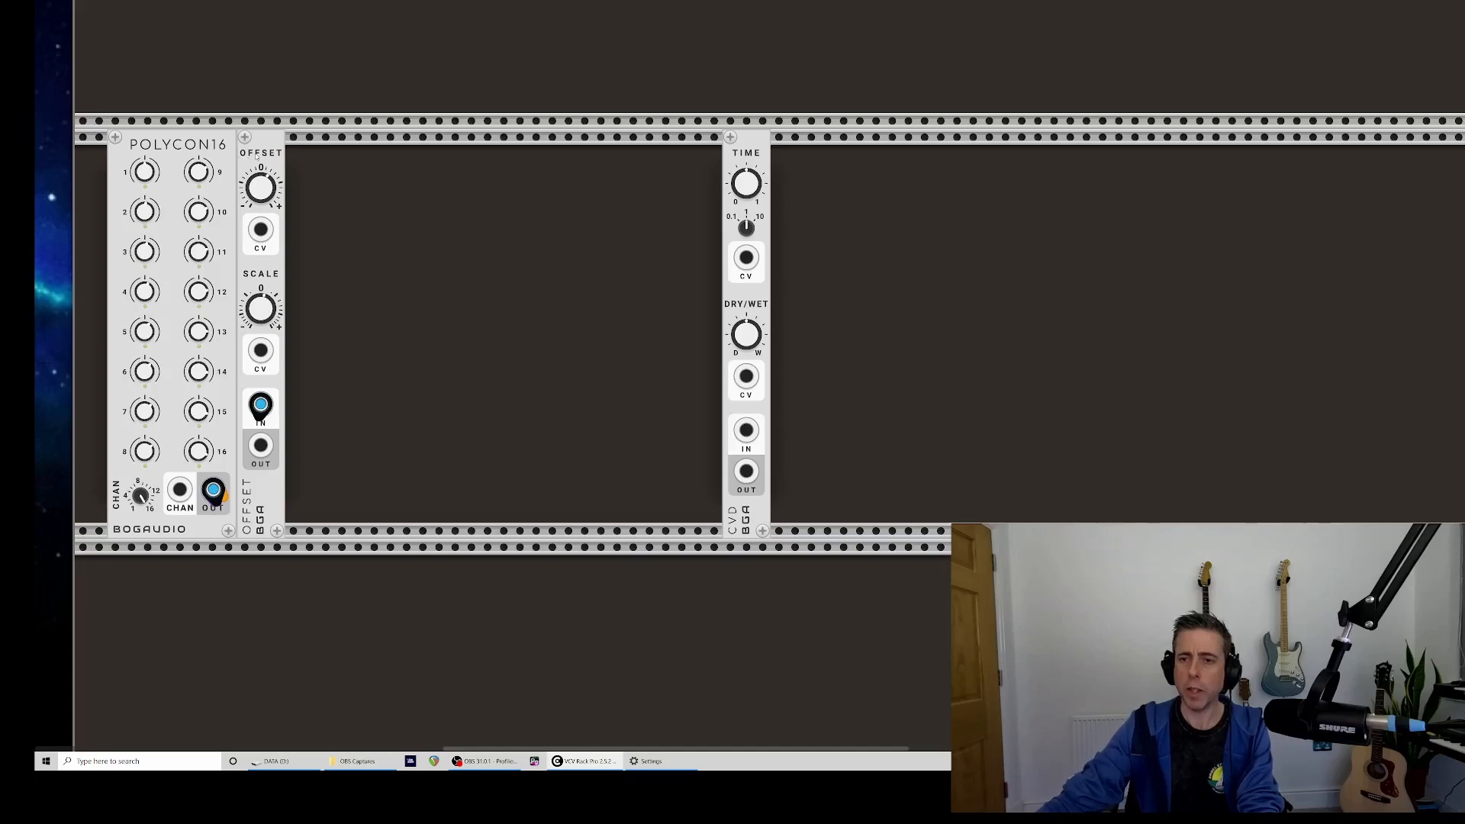
- Connect the Offset output to the CVD's In and add a Polyscope to the same row
{"action": "left_click_drag", "start_coordinate": [262, 443], "coordinate": [737, 429]}
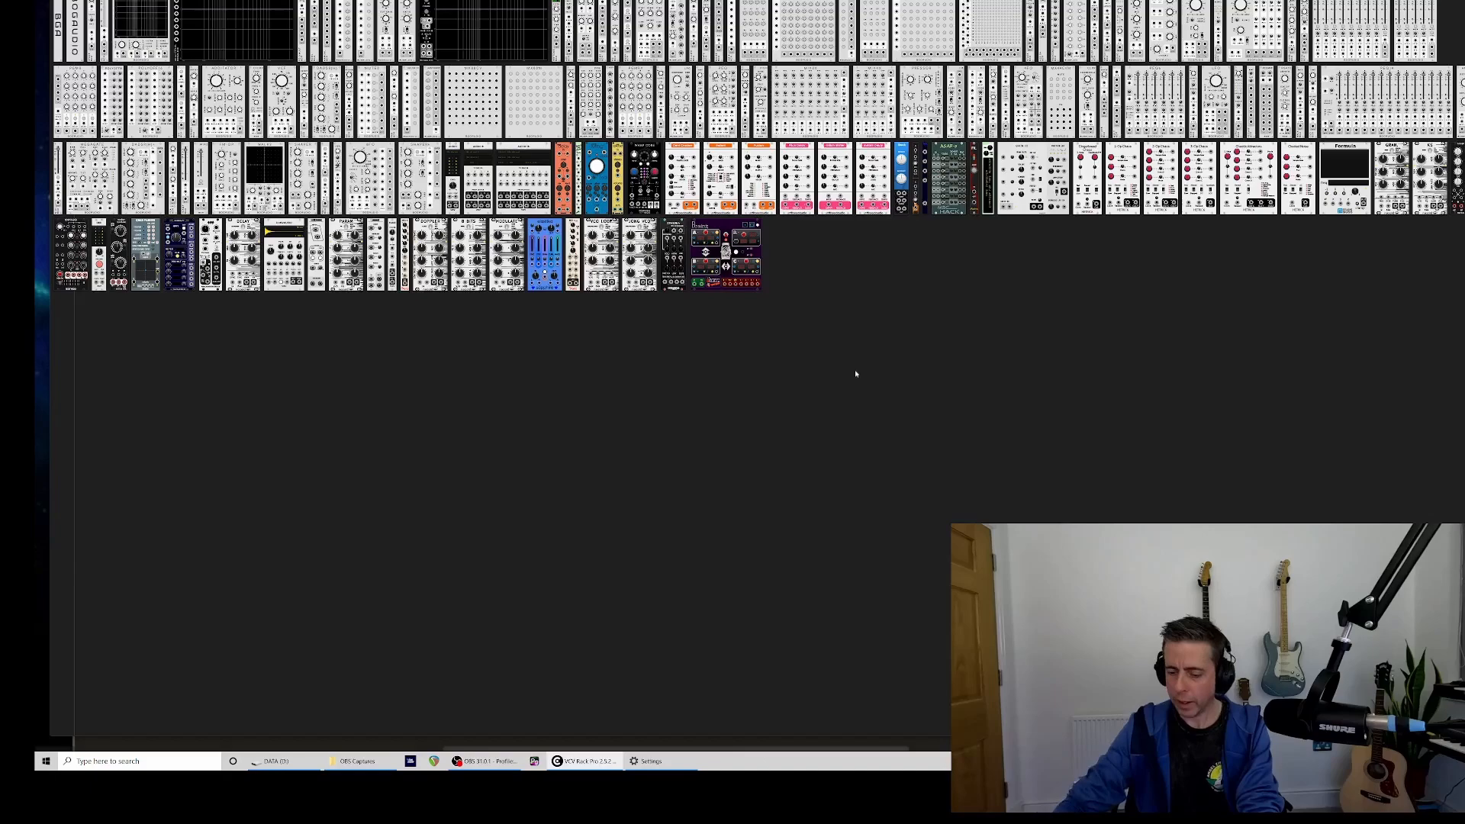
{"action": "scroll", "coordinate": [855, 369], "scroll_direction": "up", "scroll_amount": 3}
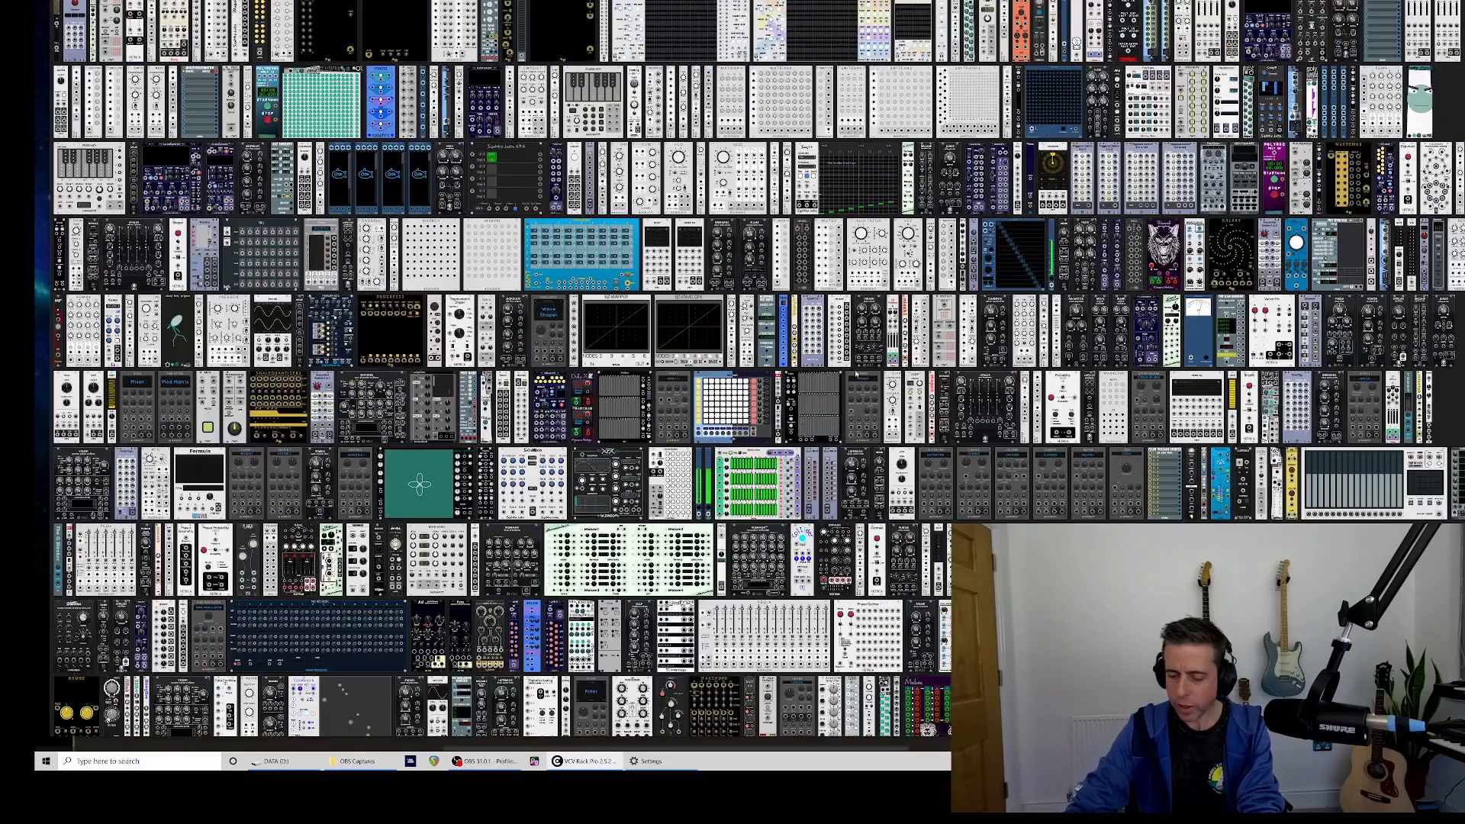
{"action": "type", "text": "phonic"}
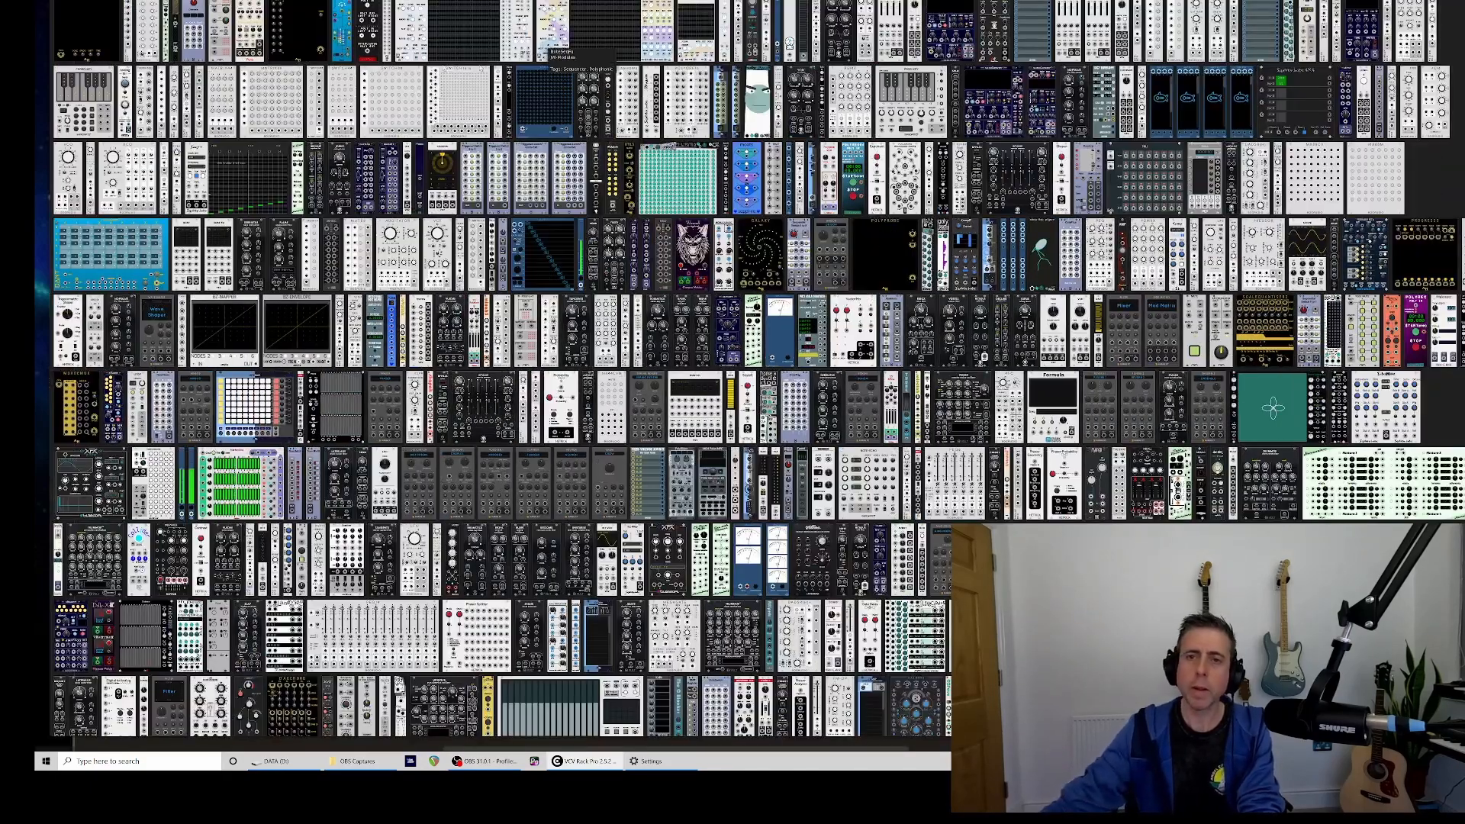
{"action": "key", "text": "Escape"}
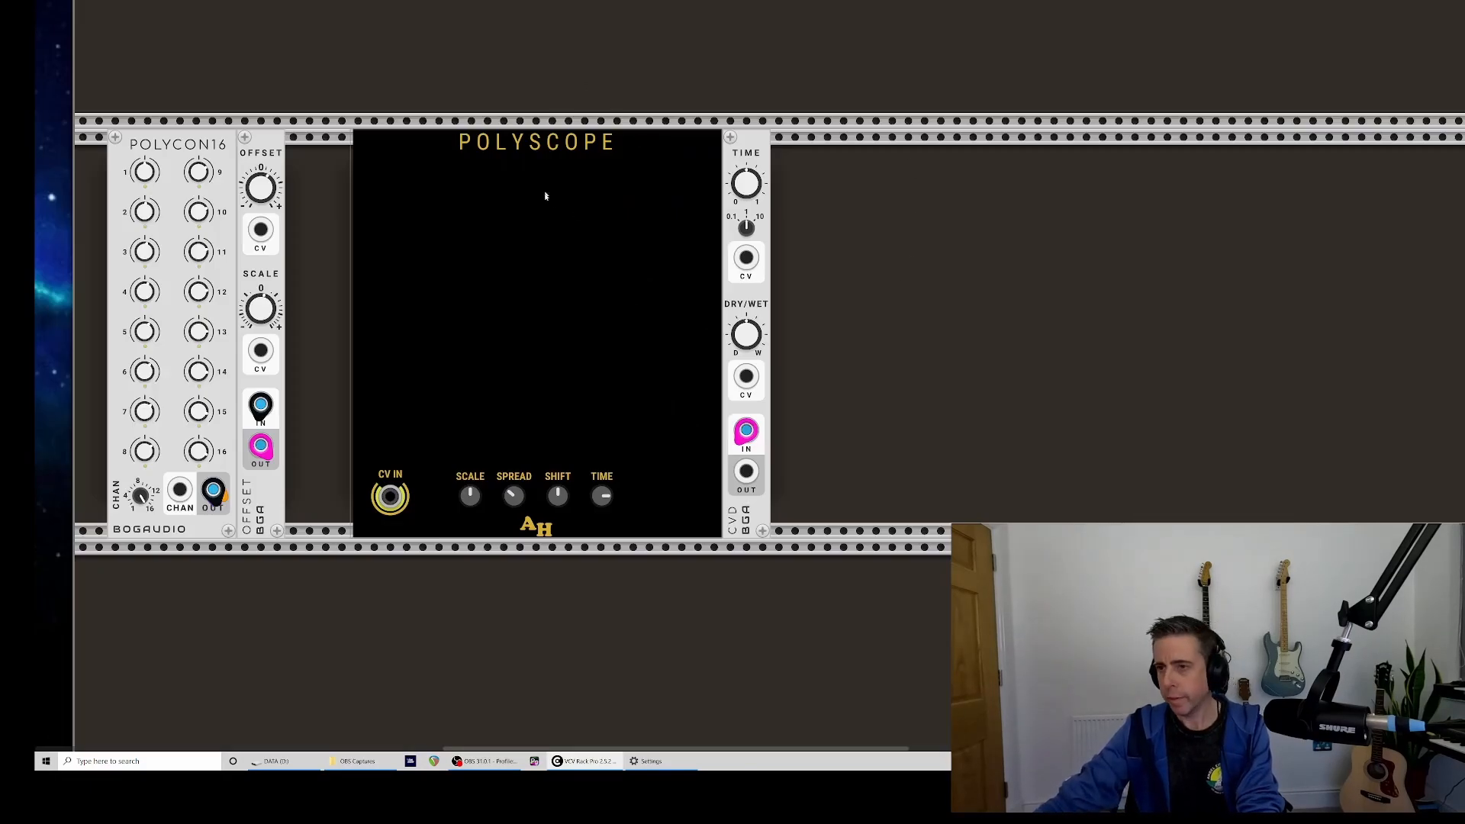
- Place the Polyscope beyond the CVD, close the gap between them and connect the CVD's output to the Polyscope's CV In
{"action": "left_click_drag", "start_coordinate": [847, 230], "coordinate": [886, 239]}
{"action": "left_click_drag", "start_coordinate": [770, 148], "coordinate": [605, 186]}
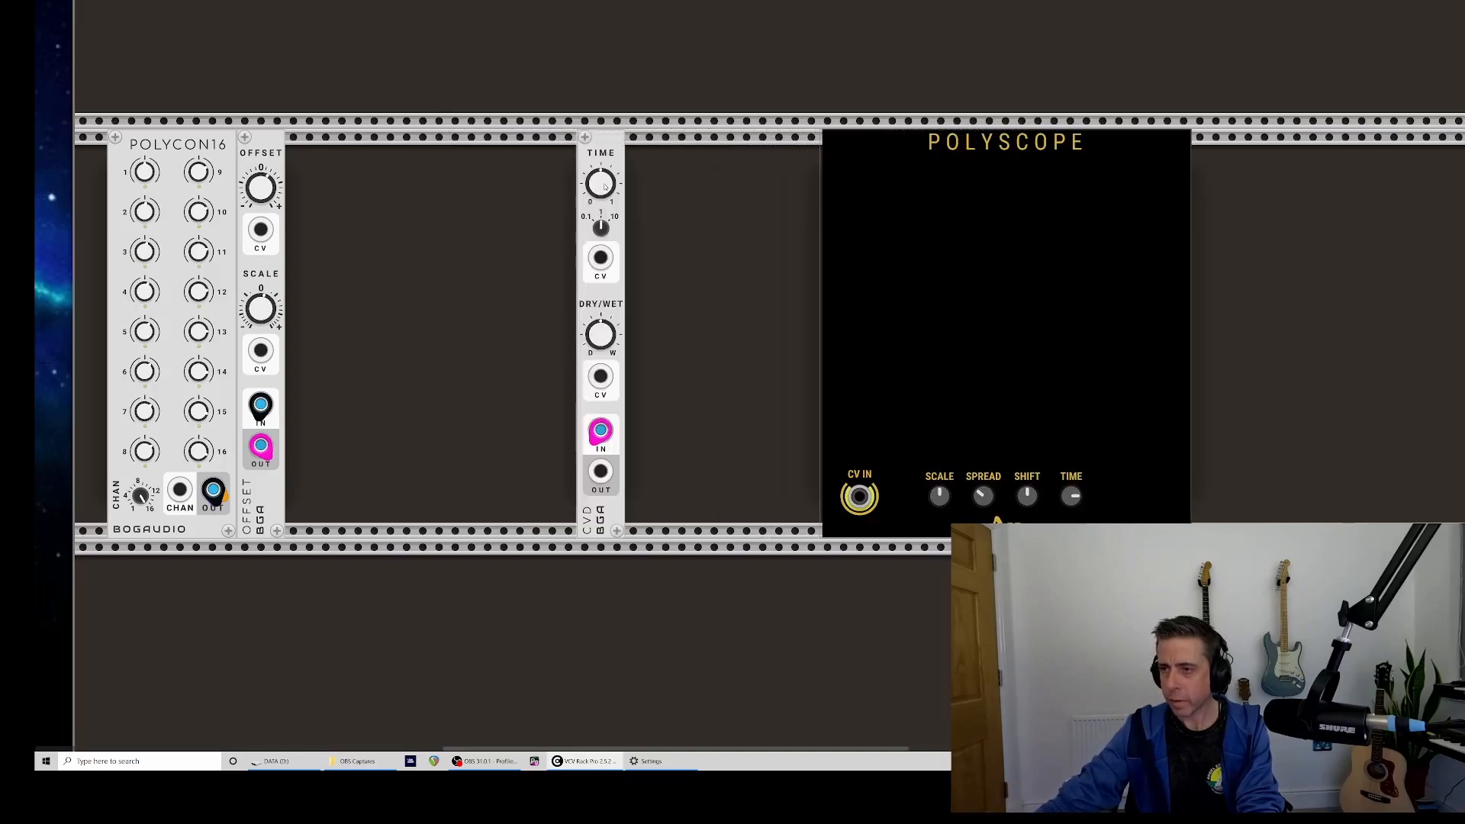
{"action": "left_click_drag", "start_coordinate": [957, 230], "coordinate": [843, 237]}
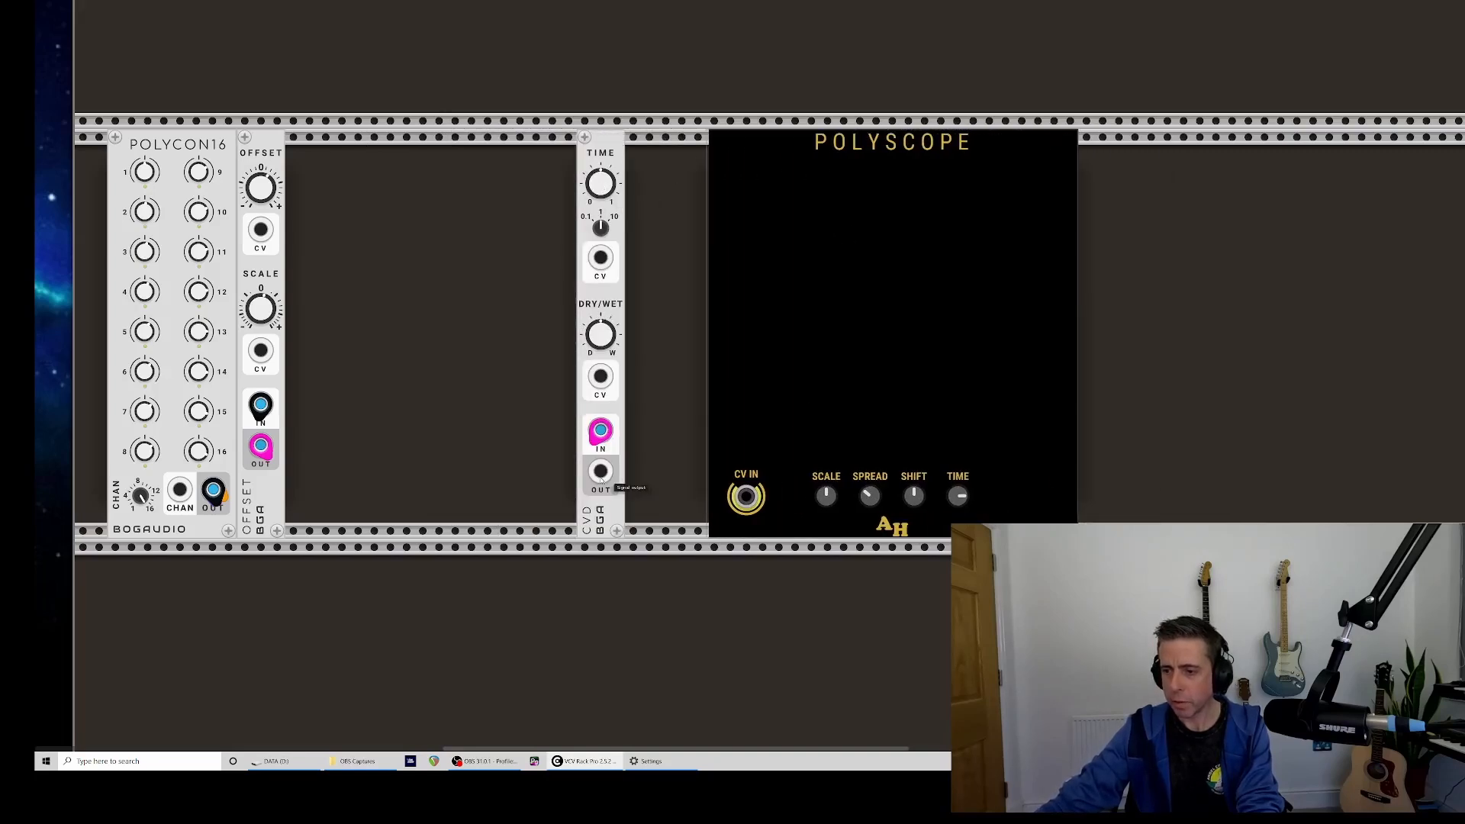
{"action": "left_click_drag", "start_coordinate": [601, 474], "coordinate": [747, 496]}
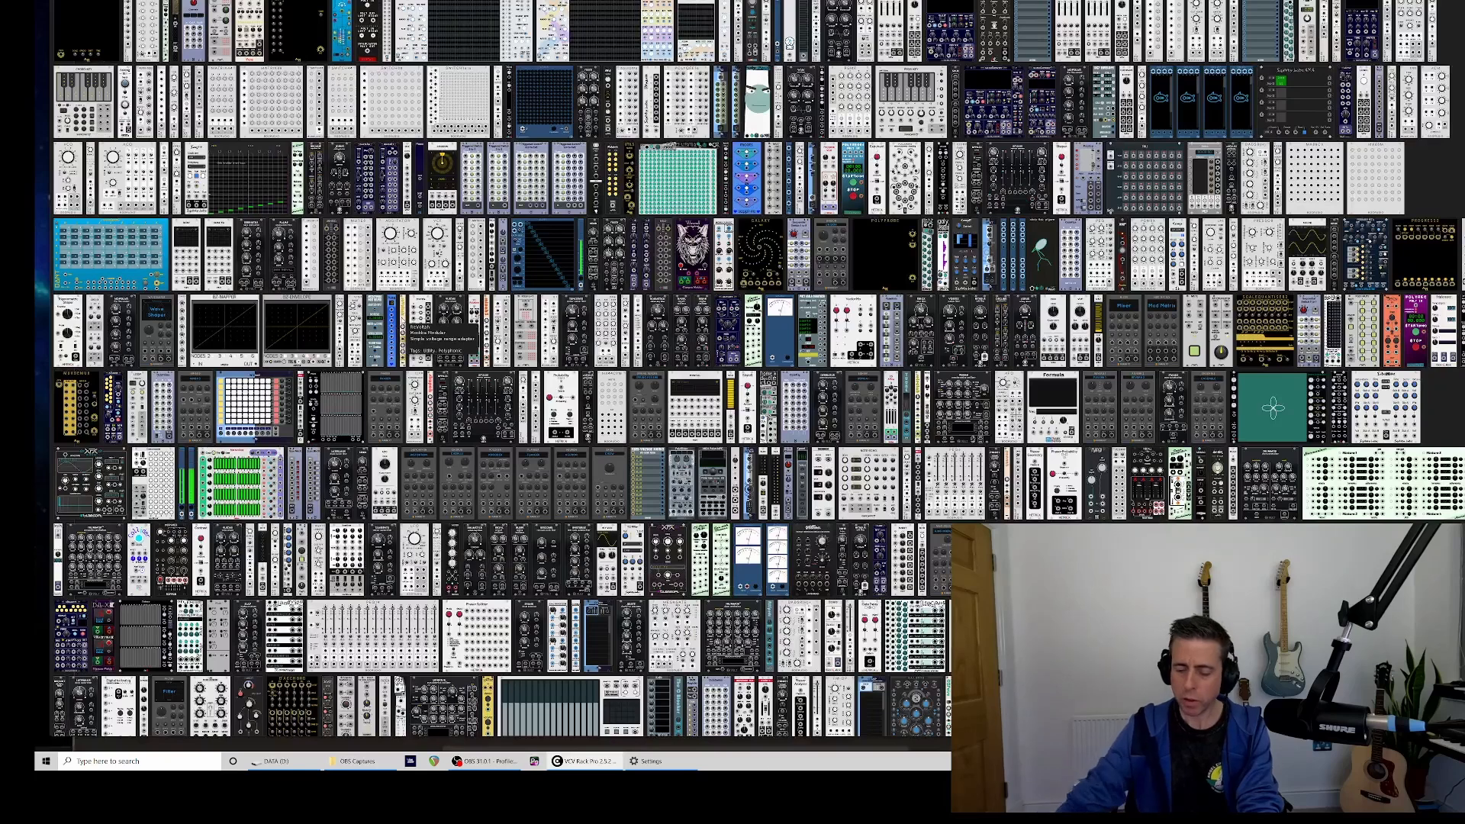
- Add a Bogaudio LFO and connect its rising ramp output to the CVD's In in place of the Offset signal
{"action": "scroll", "coordinate": [402, 320], "scroll_direction": "down", "scroll_amount": 5}
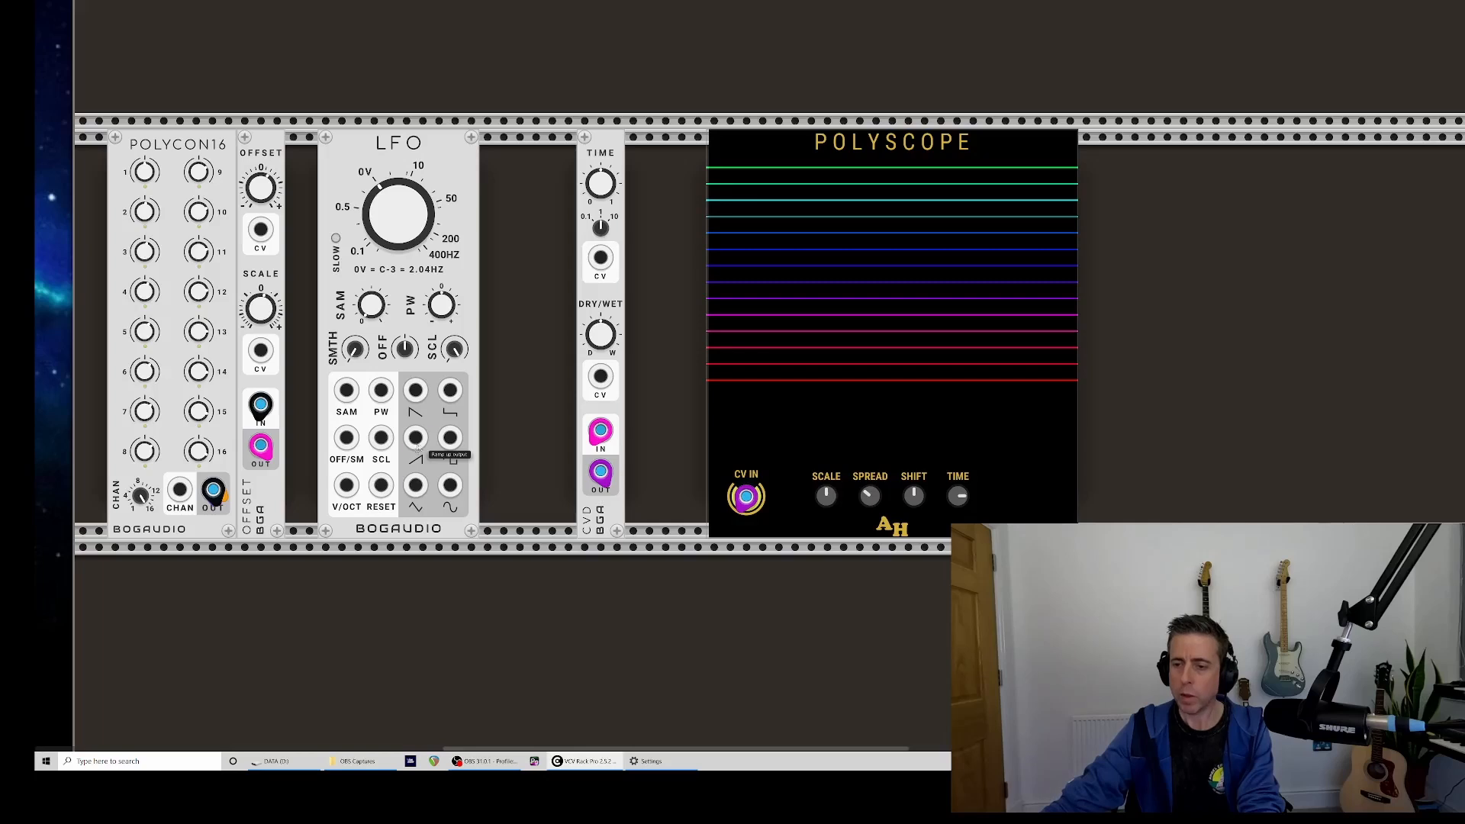
{"action": "left_click_drag", "start_coordinate": [417, 447], "coordinate": [507, 442]}
{"action": "mouse_move", "coordinate": [601, 431]}
{"action": "left_mouse_down"}
{"action": "mouse_move", "coordinate": [587, 368]}
{"action": "mouse_move", "coordinate": [600, 375]}
{"action": "mouse_move", "coordinate": [557, 316]}
{"action": "mouse_move", "coordinate": [579, 387]}
{"action": "mouse_move", "coordinate": [490, 435]}
{"action": "mouse_move", "coordinate": [416, 438]}
{"action": "left_mouse_up"}
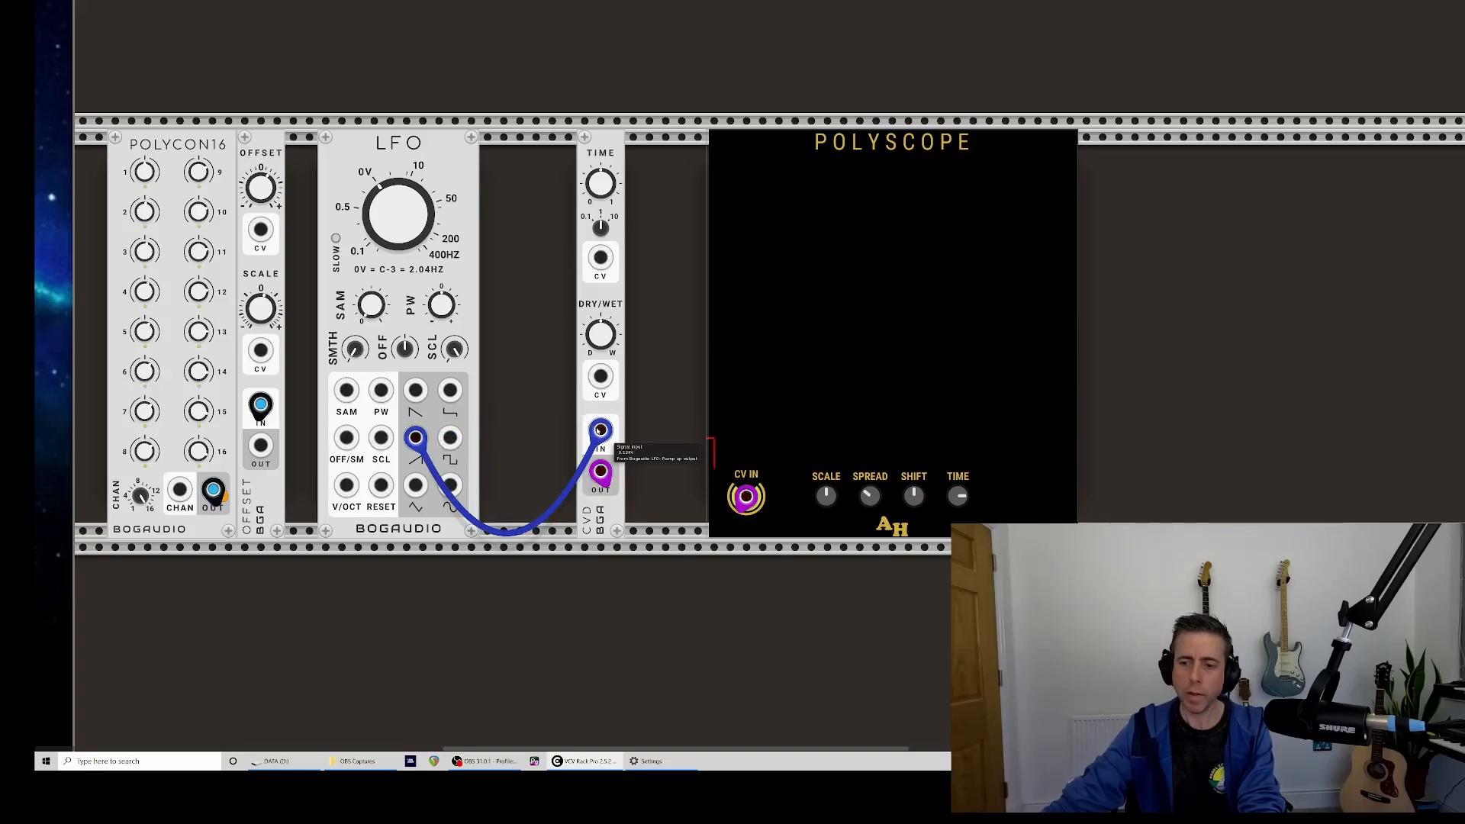
- Add a PolyMult set to 16 channels and route the LFO's ramp through it into the CVD's In
{"action": "right_click", "coordinate": [537, 315]}
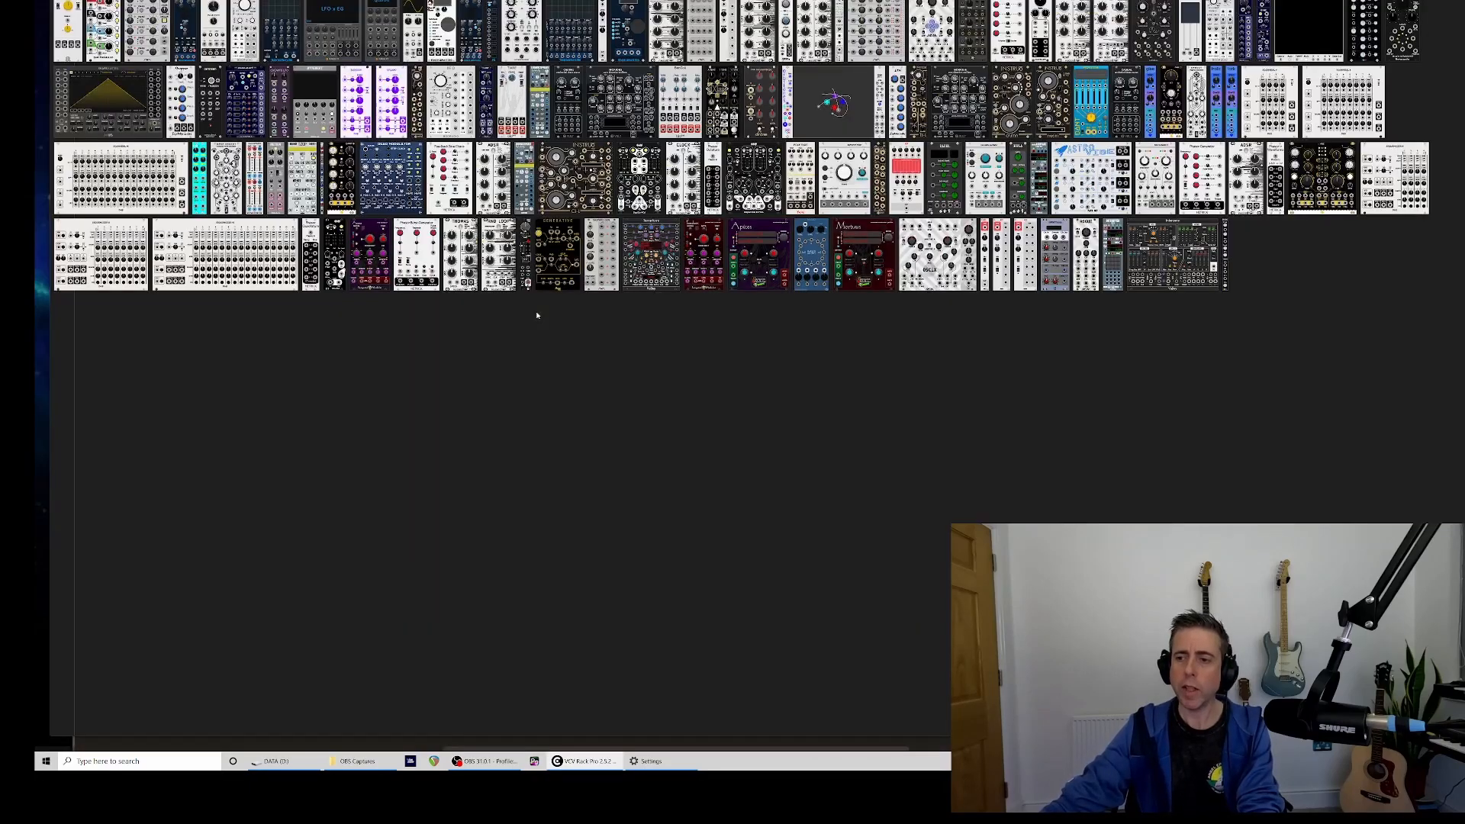
{"action": "type", "text": "po"}
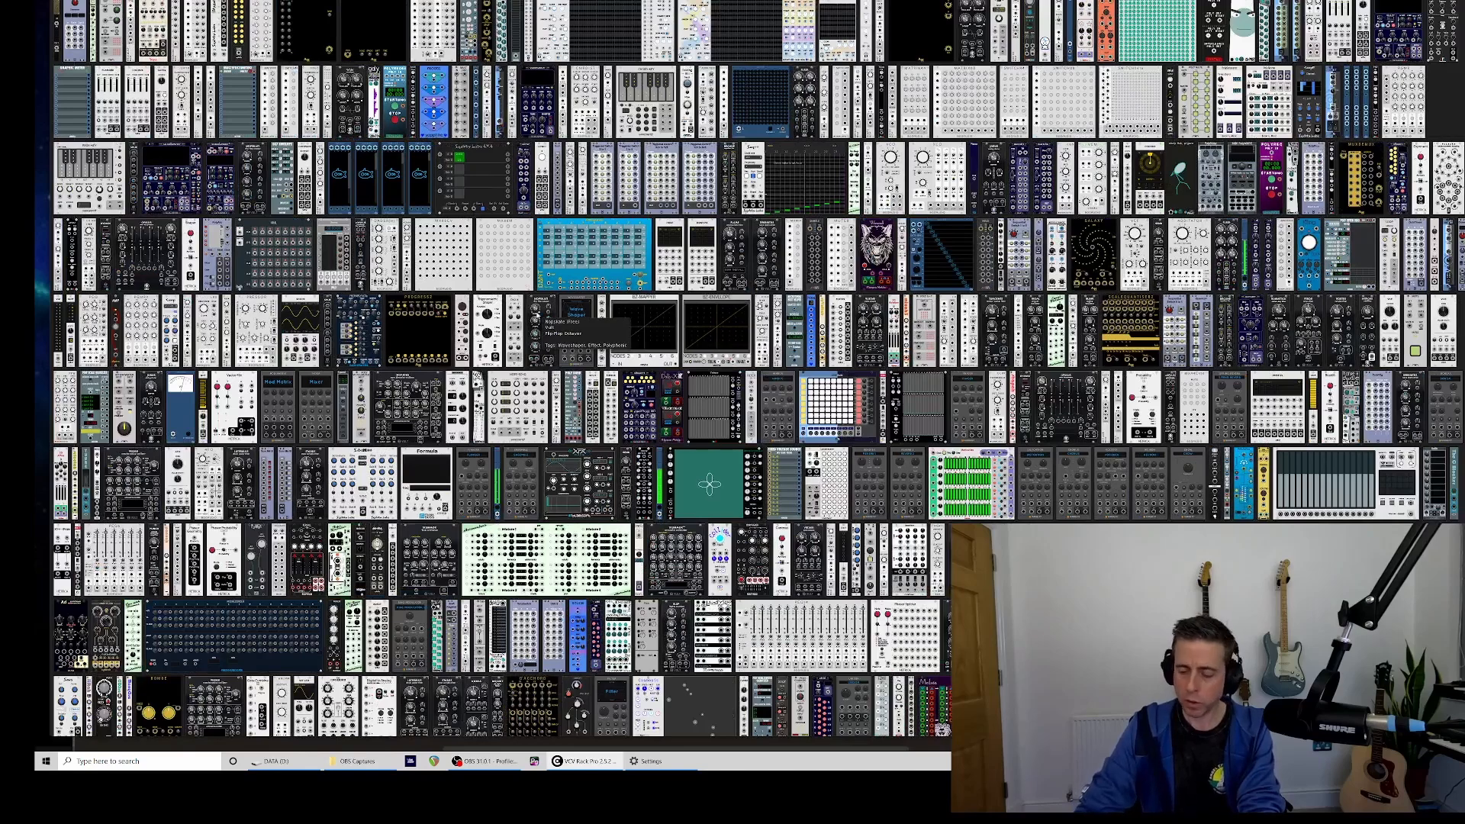
{"action": "type", "text": "ly"}
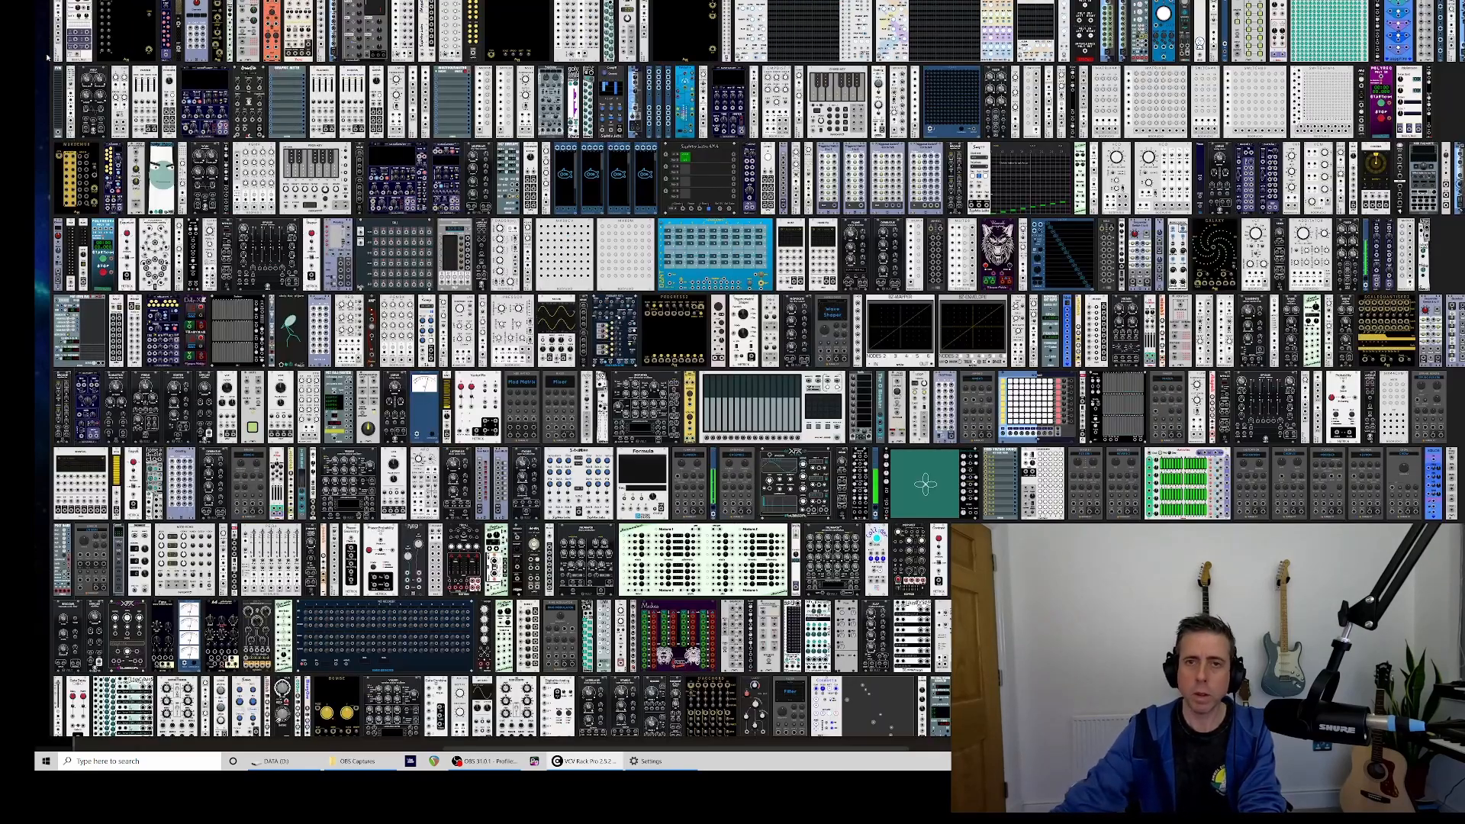
{"action": "left_click", "coordinate": [73, 26]}
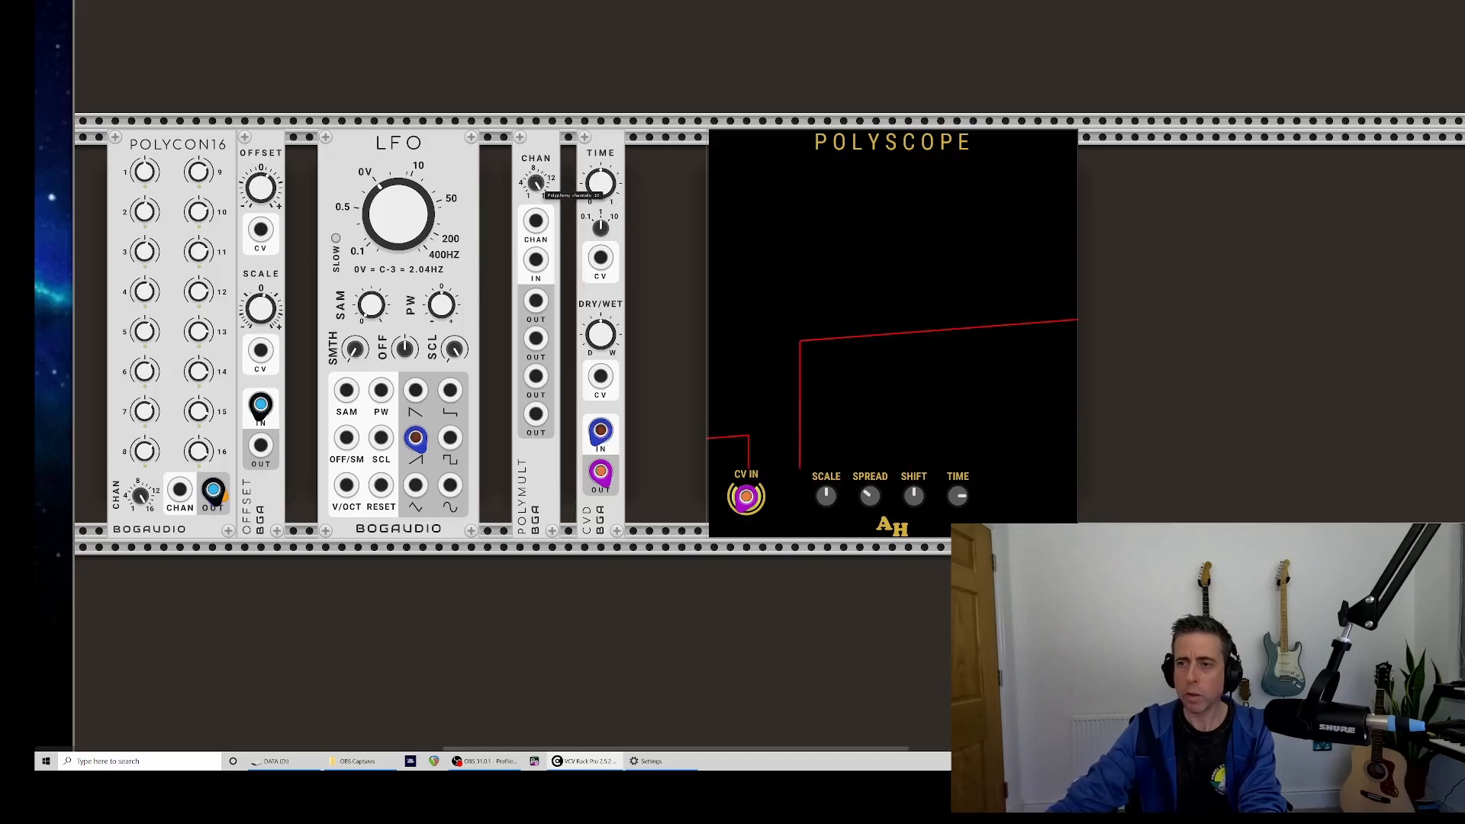
{"action": "mouse_move", "coordinate": [600, 431]}
{"action": "left_mouse_down"}
{"action": "mouse_move", "coordinate": [542, 373]}
{"action": "mouse_move", "coordinate": [536, 259]}
{"action": "mouse_move", "coordinate": [600, 431]}
{"action": "left_mouse_up"}
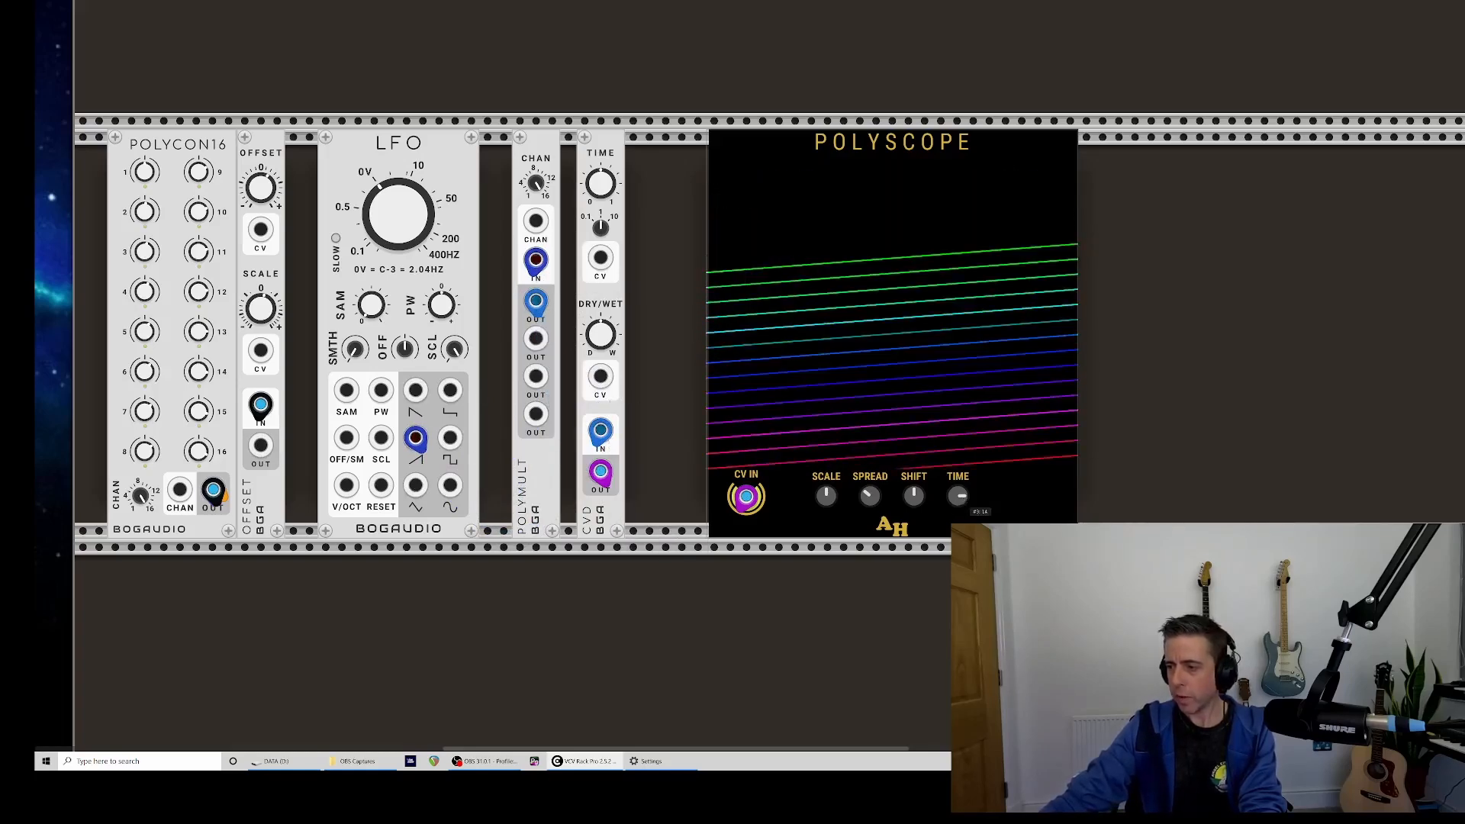
- Lower the Polyscope's Time and Scale settings and connect the Polycon16 output to the CVD's Time CV input
{"action": "left_click_drag", "start_coordinate": [957, 496], "coordinate": [958, 611]}
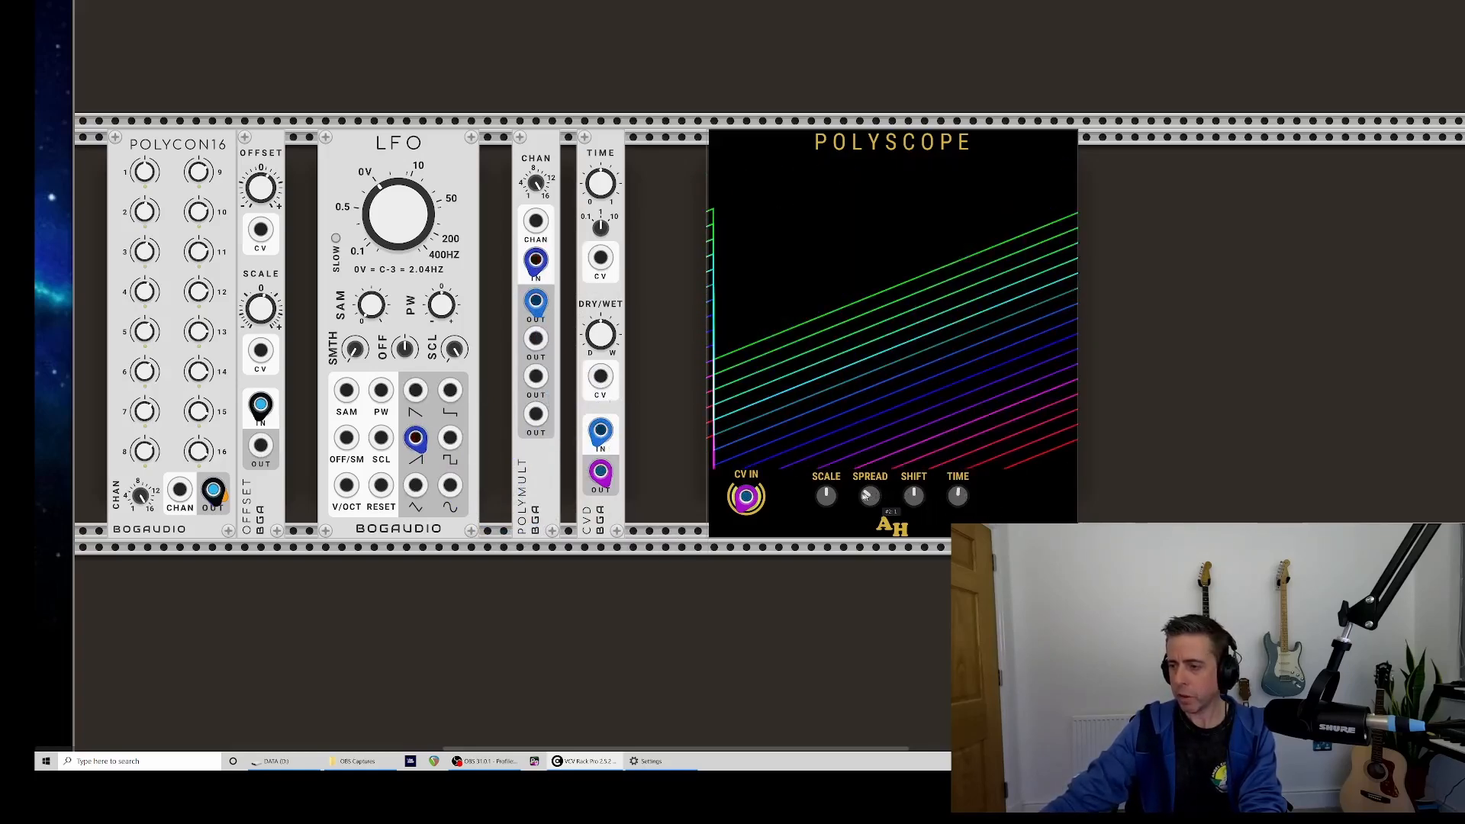
{"action": "left_click_drag", "start_coordinate": [826, 496], "coordinate": [826, 626]}
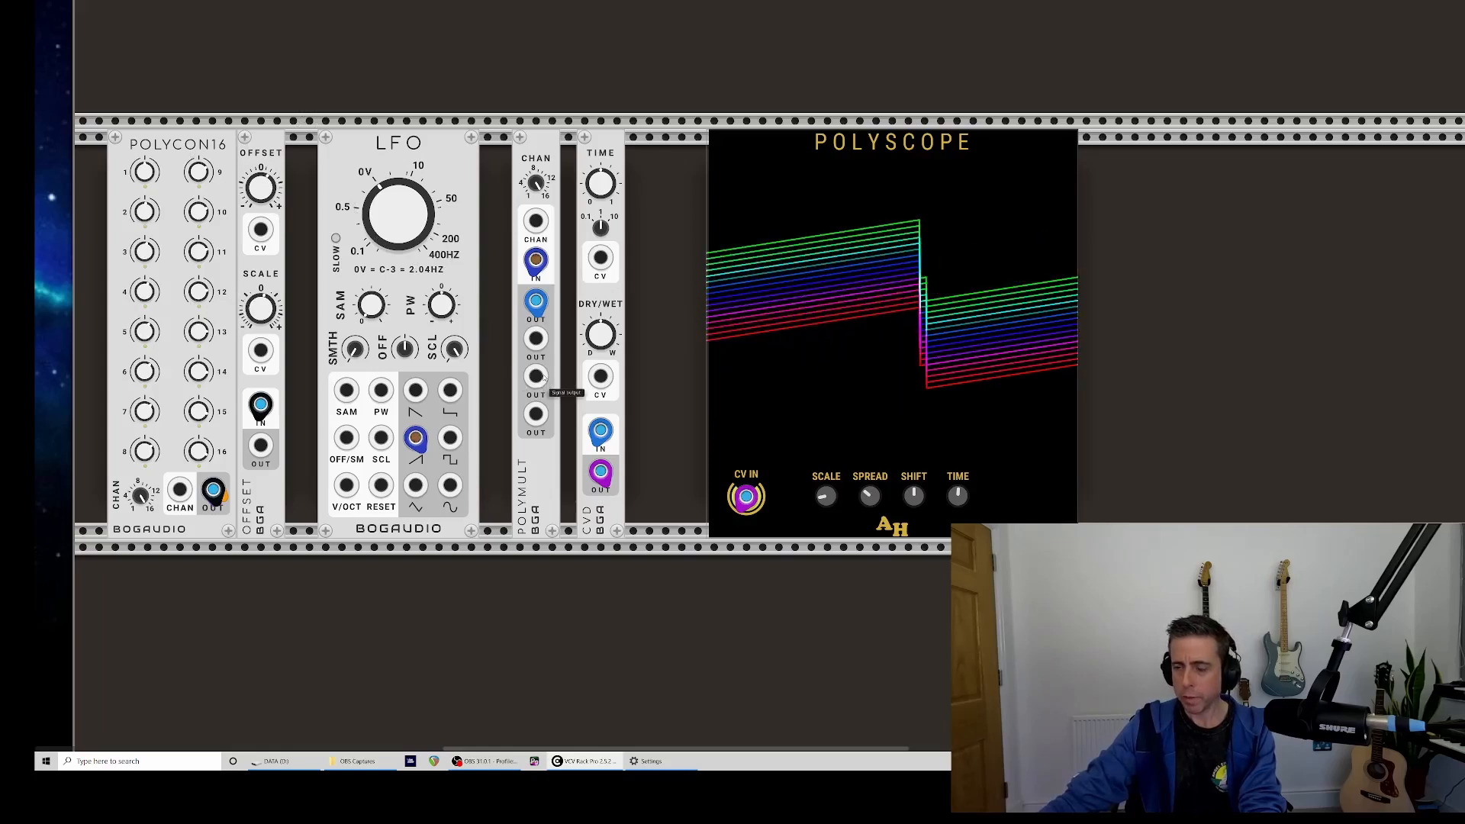
{"action": "mouse_move", "coordinate": [600, 263]}
{"action": "left_mouse_down"}
{"action": "mouse_move", "coordinate": [343, 435]}
{"action": "mouse_move", "coordinate": [215, 490]}
{"action": "left_mouse_up"}
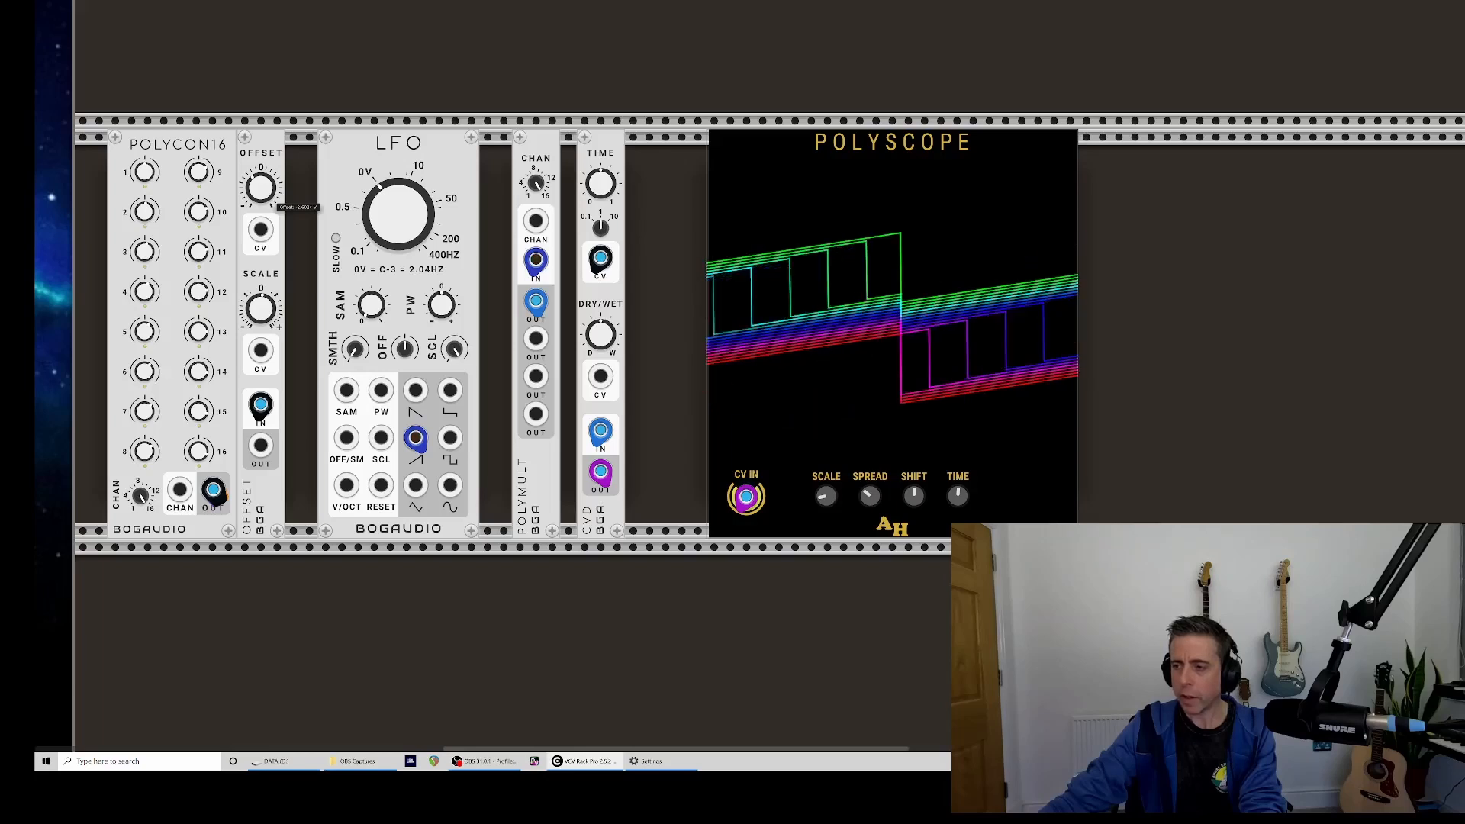
- Remove the direct Polycon16 cable from the CVD's Time CV input and feed that input from the Offset module's output
{"action": "left_click_drag", "start_coordinate": [214, 489], "coordinate": [260, 405]}
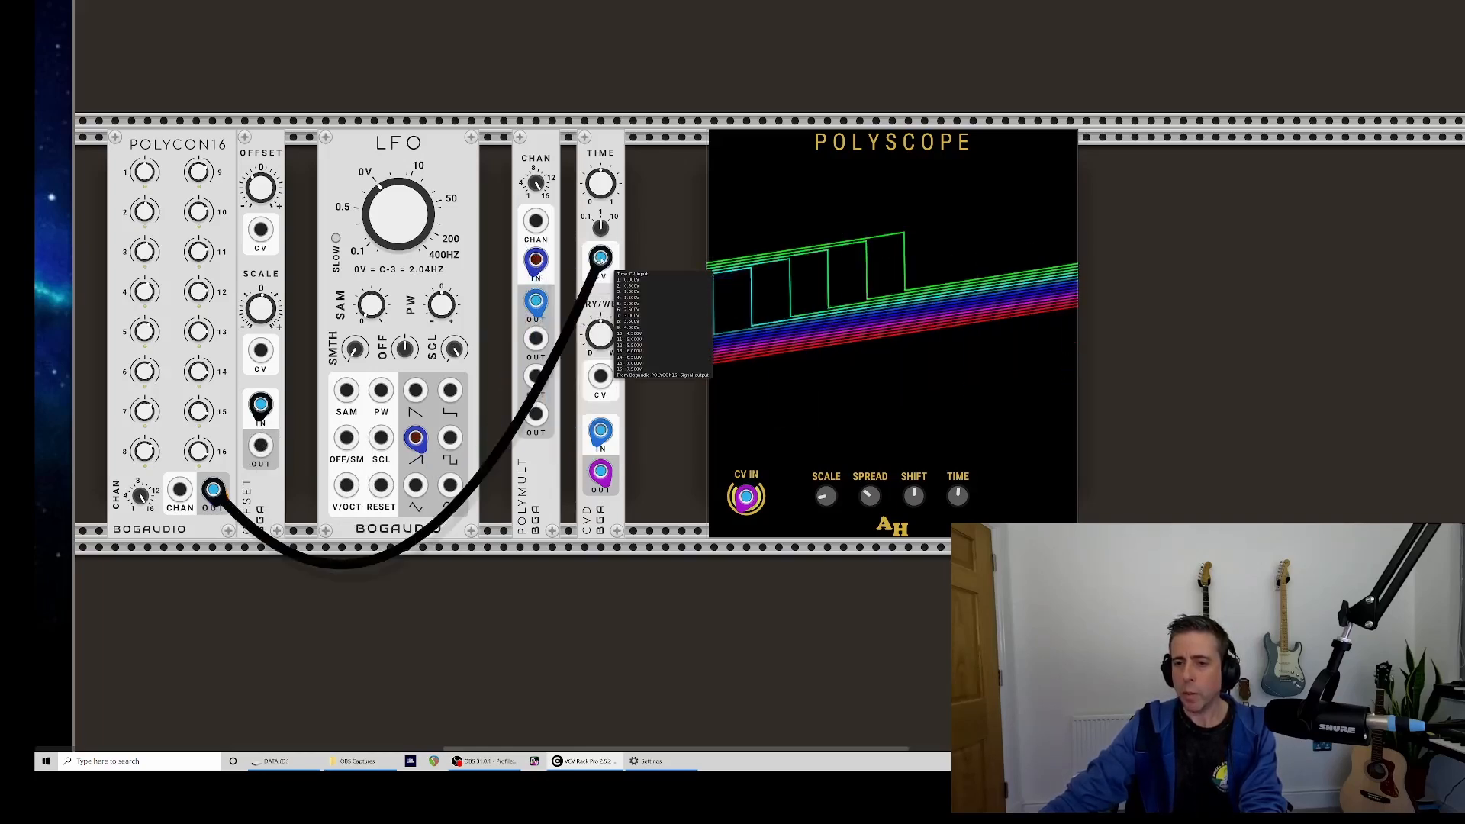
{"action": "left_click_drag", "start_coordinate": [600, 258], "coordinate": [702, 248]}
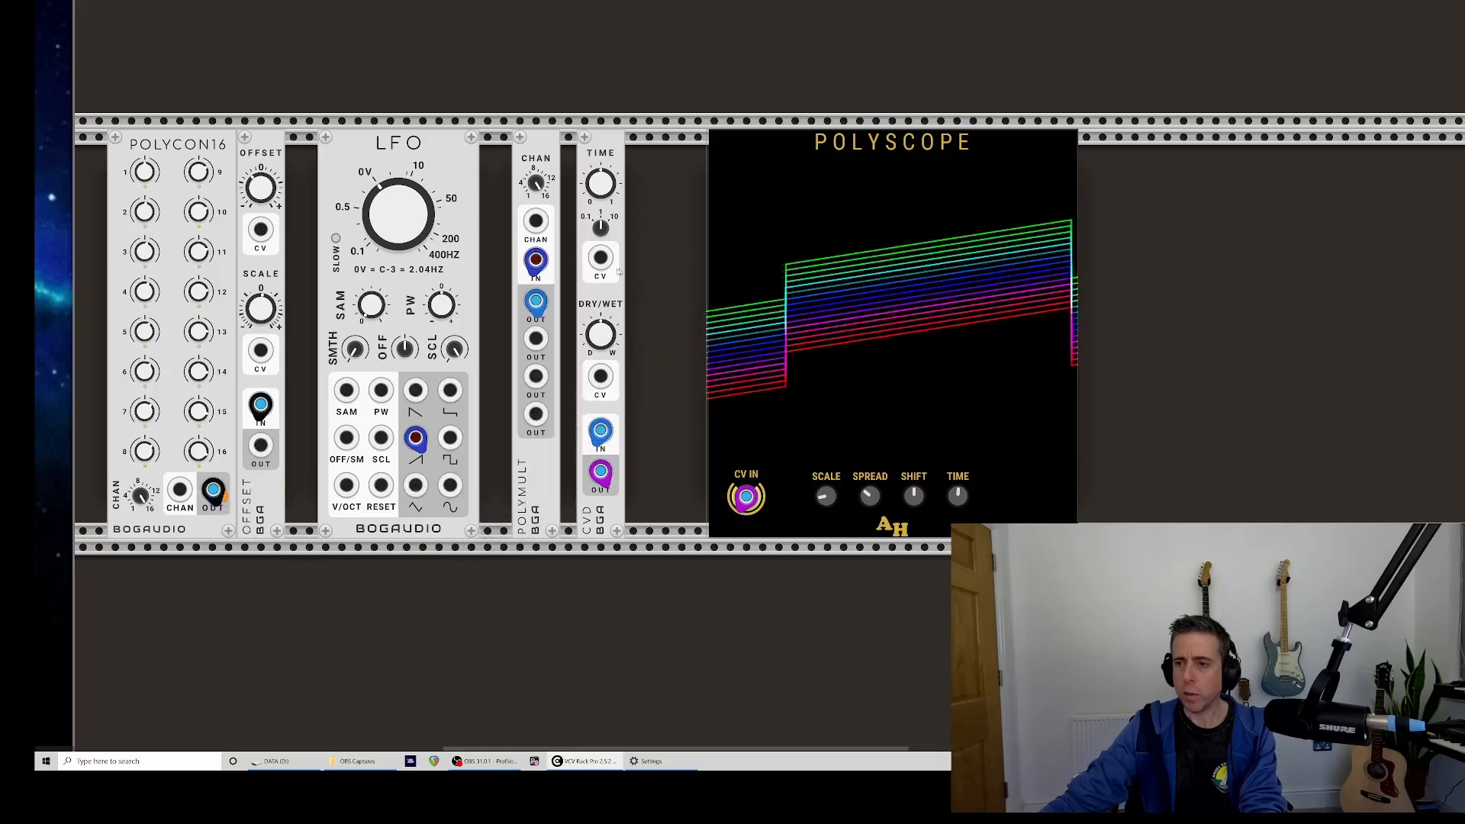
{"action": "scroll", "coordinate": [620, 284], "scroll_direction": "up", "scroll_amount": 1}
{"action": "mouse_move", "coordinate": [601, 281]}
{"action": "left_mouse_down"}
{"action": "mouse_move", "coordinate": [604, 320]}
{"action": "mouse_move", "coordinate": [490, 386]}
{"action": "mouse_move", "coordinate": [476, 486]}
{"action": "mouse_move", "coordinate": [261, 463]}
{"action": "left_mouse_up"}
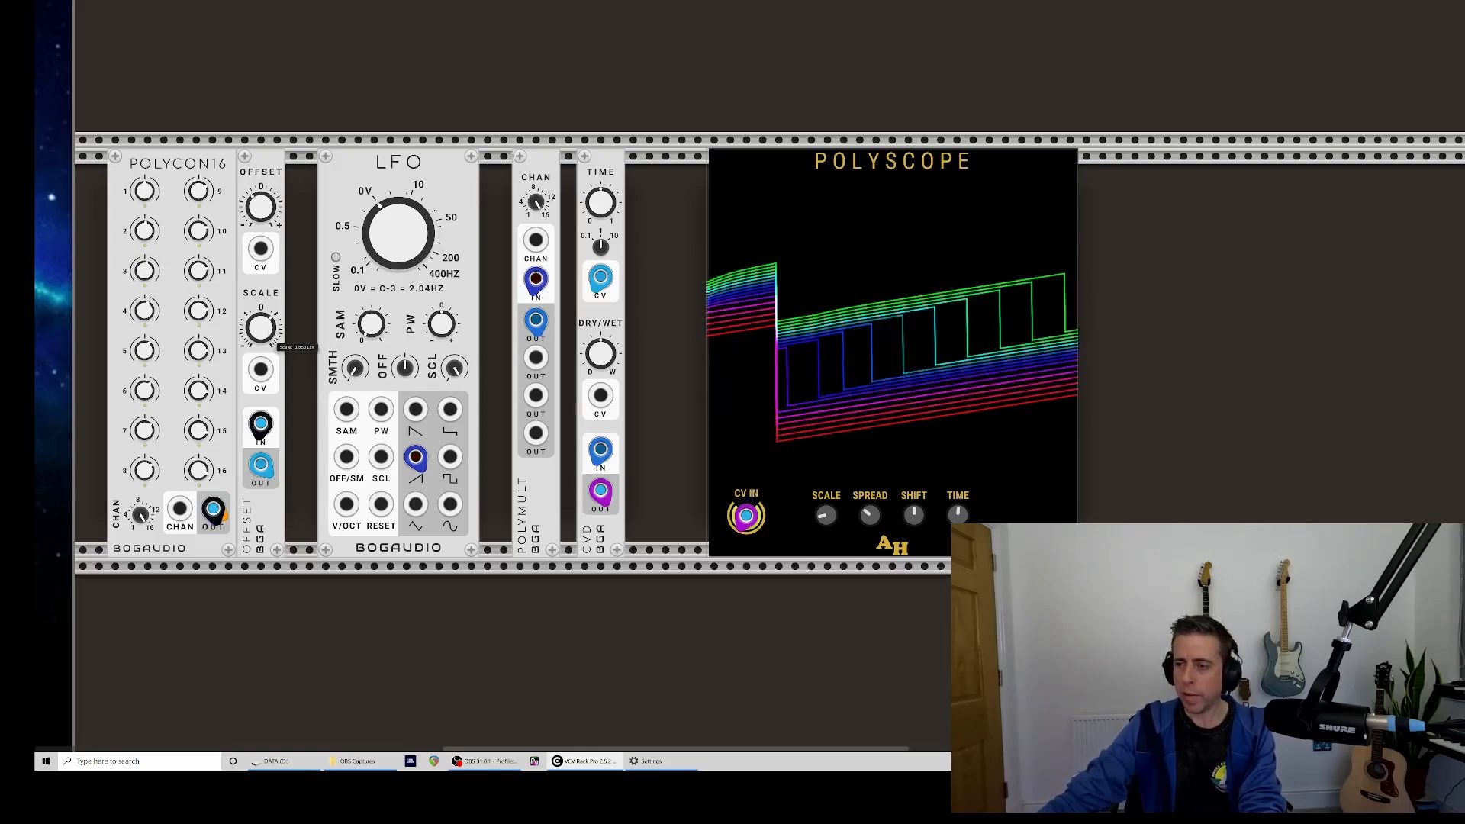
- Move the LFO cable from the rising ramp to the square output and adjust the Offset module's Scale
{"action": "mouse_move", "coordinate": [416, 456]}
{"action": "left_mouse_down"}
{"action": "mouse_move", "coordinate": [456, 479]}
{"action": "mouse_move", "coordinate": [450, 411]}
{"action": "left_mouse_up"}
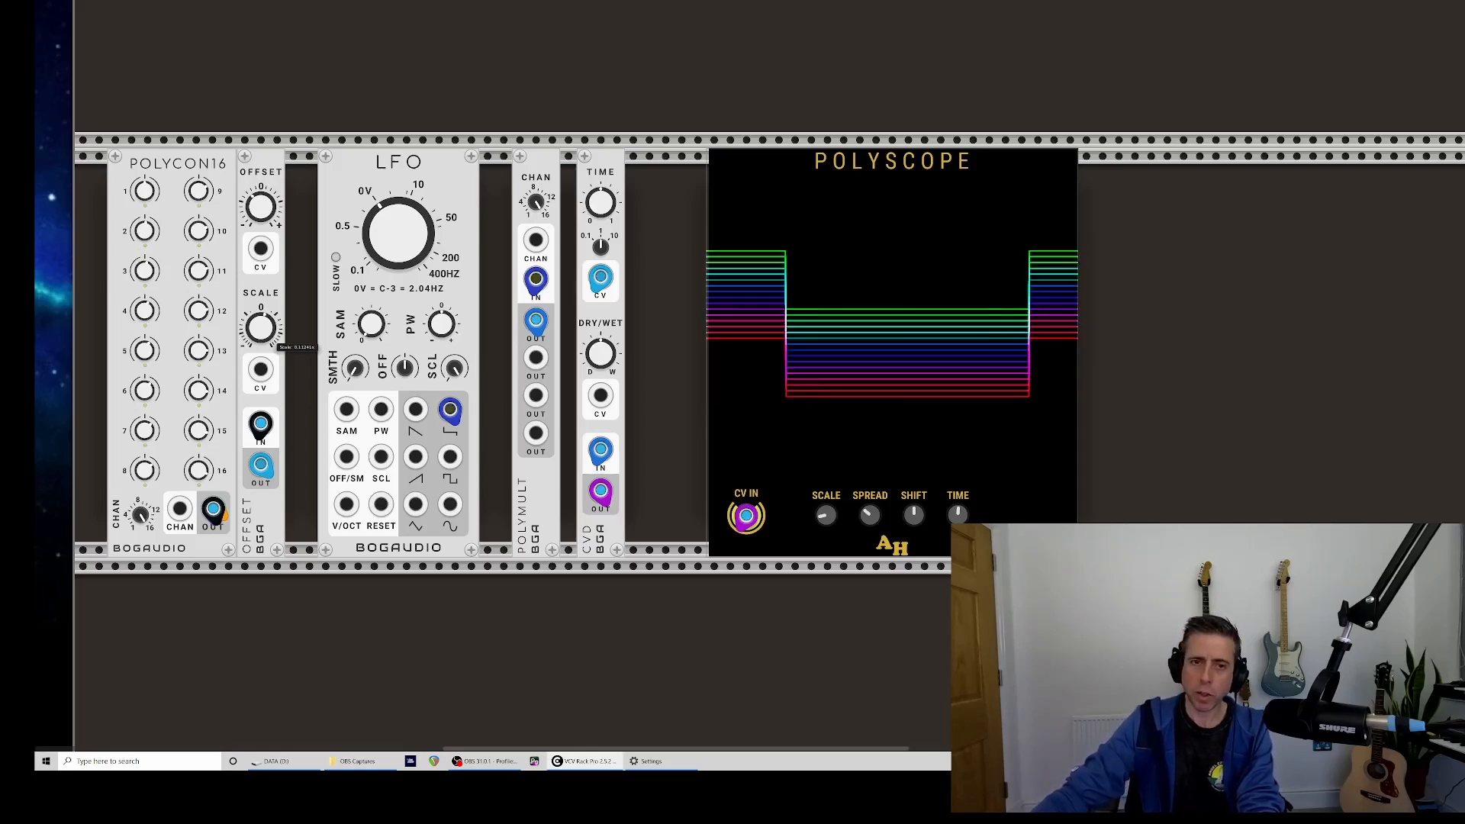
{"action": "left_click_drag", "start_coordinate": [266, 332], "coordinate": [266, 341]}
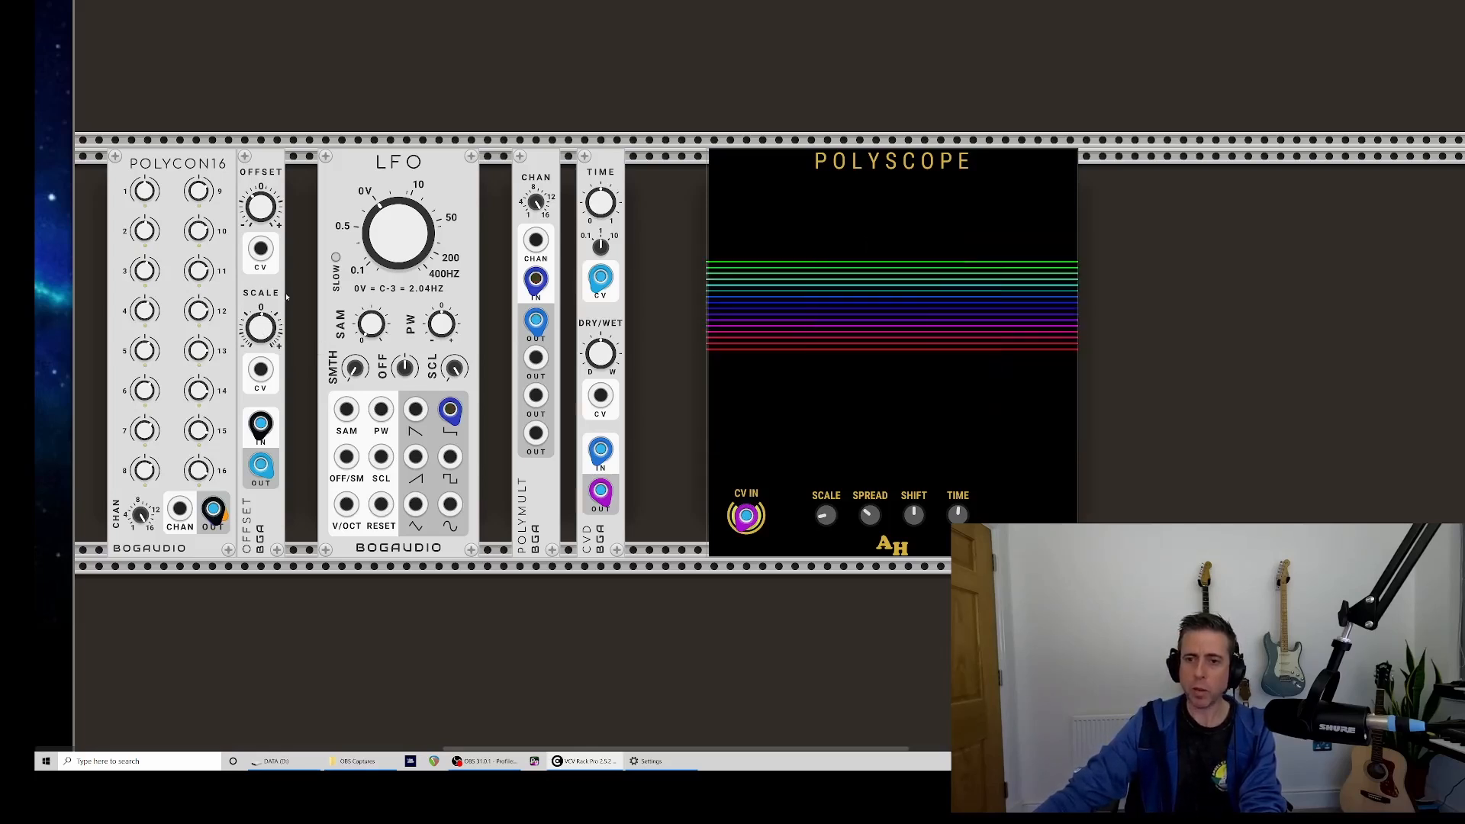
- Replace the PolyMult and CVD with the Biset delay module beside the Polyscope, moving the LFO to the row above
{"action": "scroll", "coordinate": [402, 330], "scroll_direction": "up", "scroll_amount": 3}
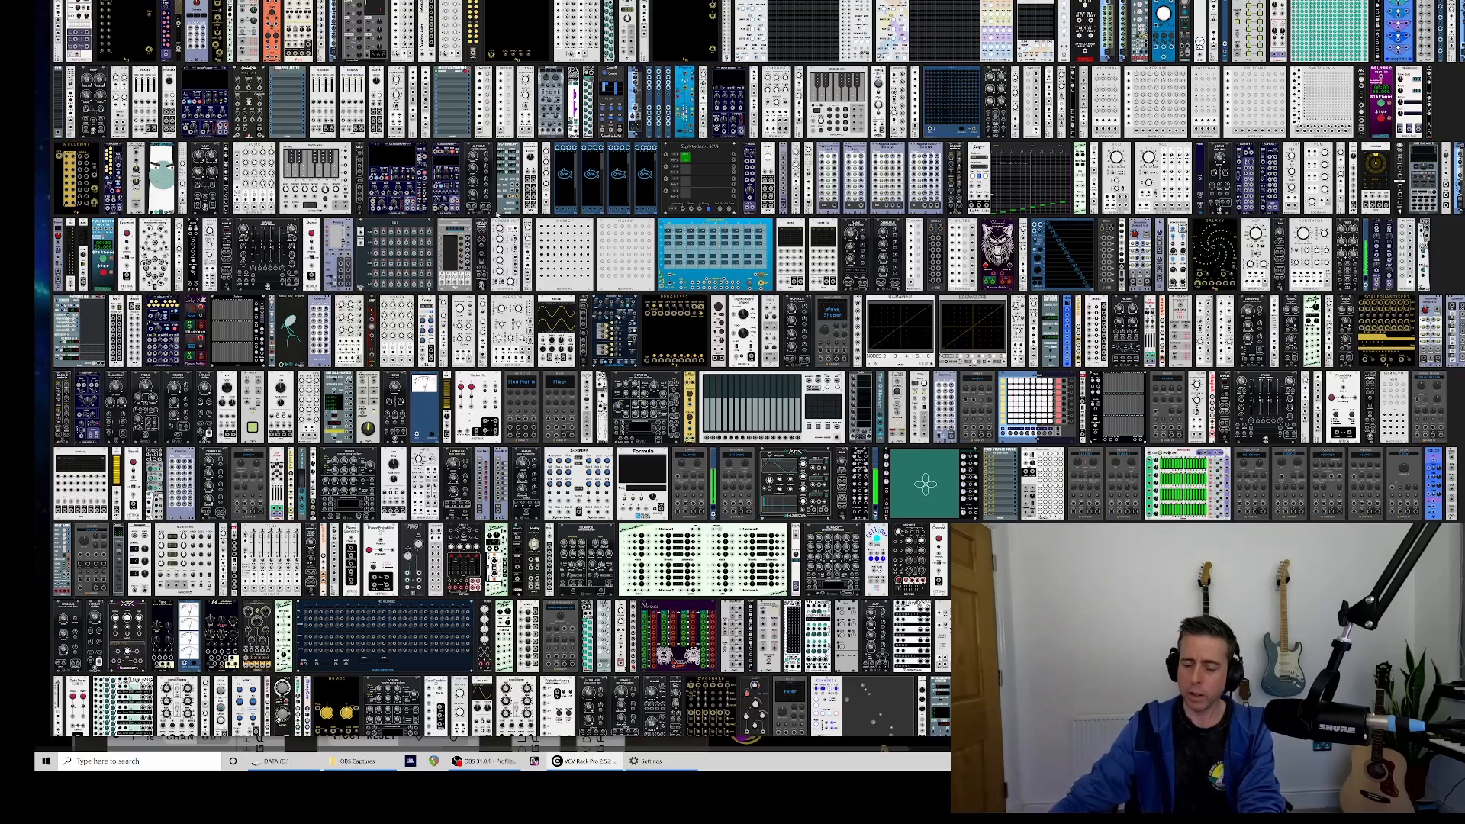
{"action": "scroll", "coordinate": [496, 215], "scroll_direction": "down", "scroll_amount": 10}
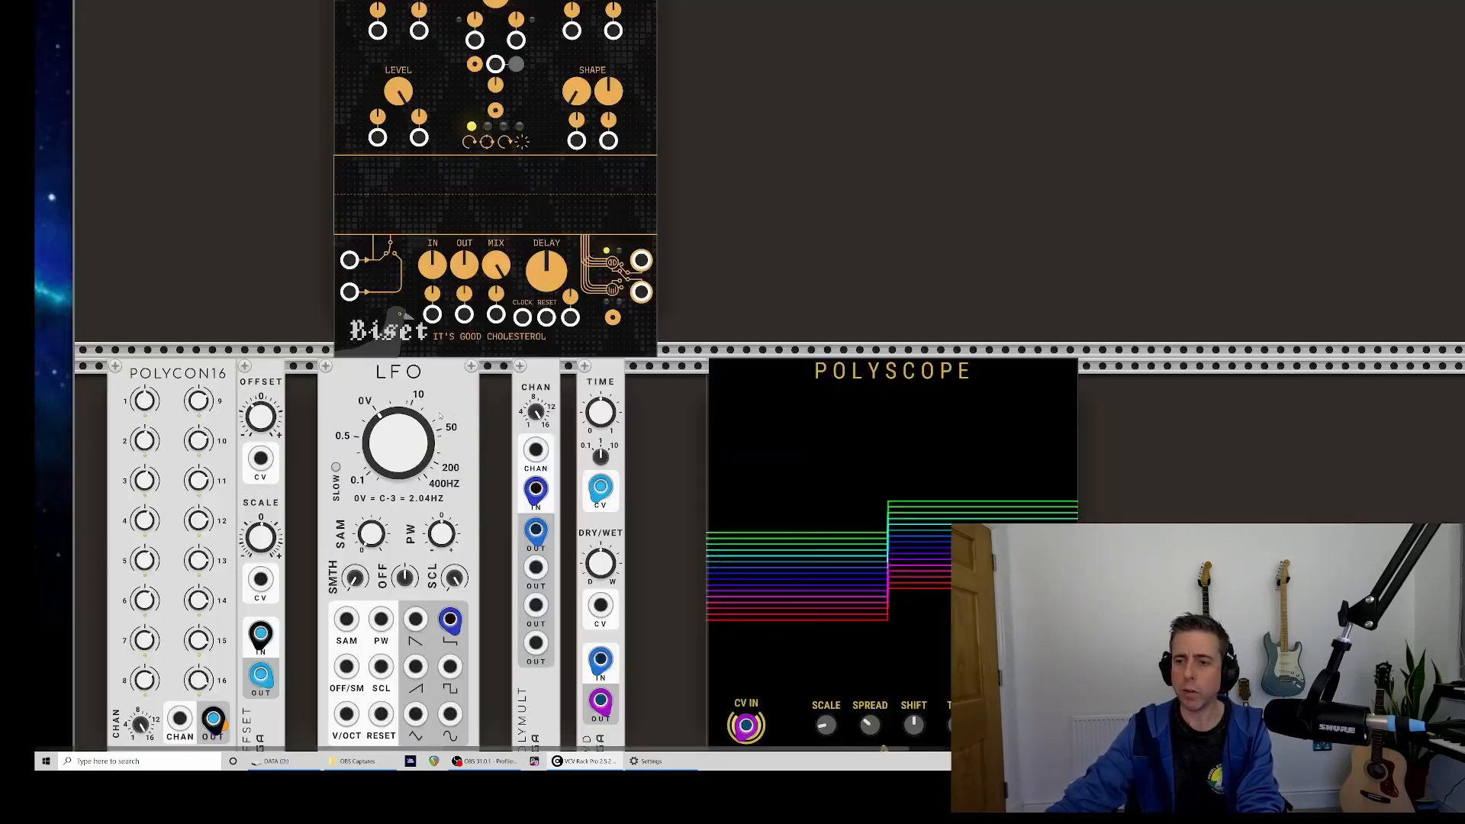
{"action": "left_click_drag", "start_coordinate": [445, 416], "coordinate": [299, 61]}
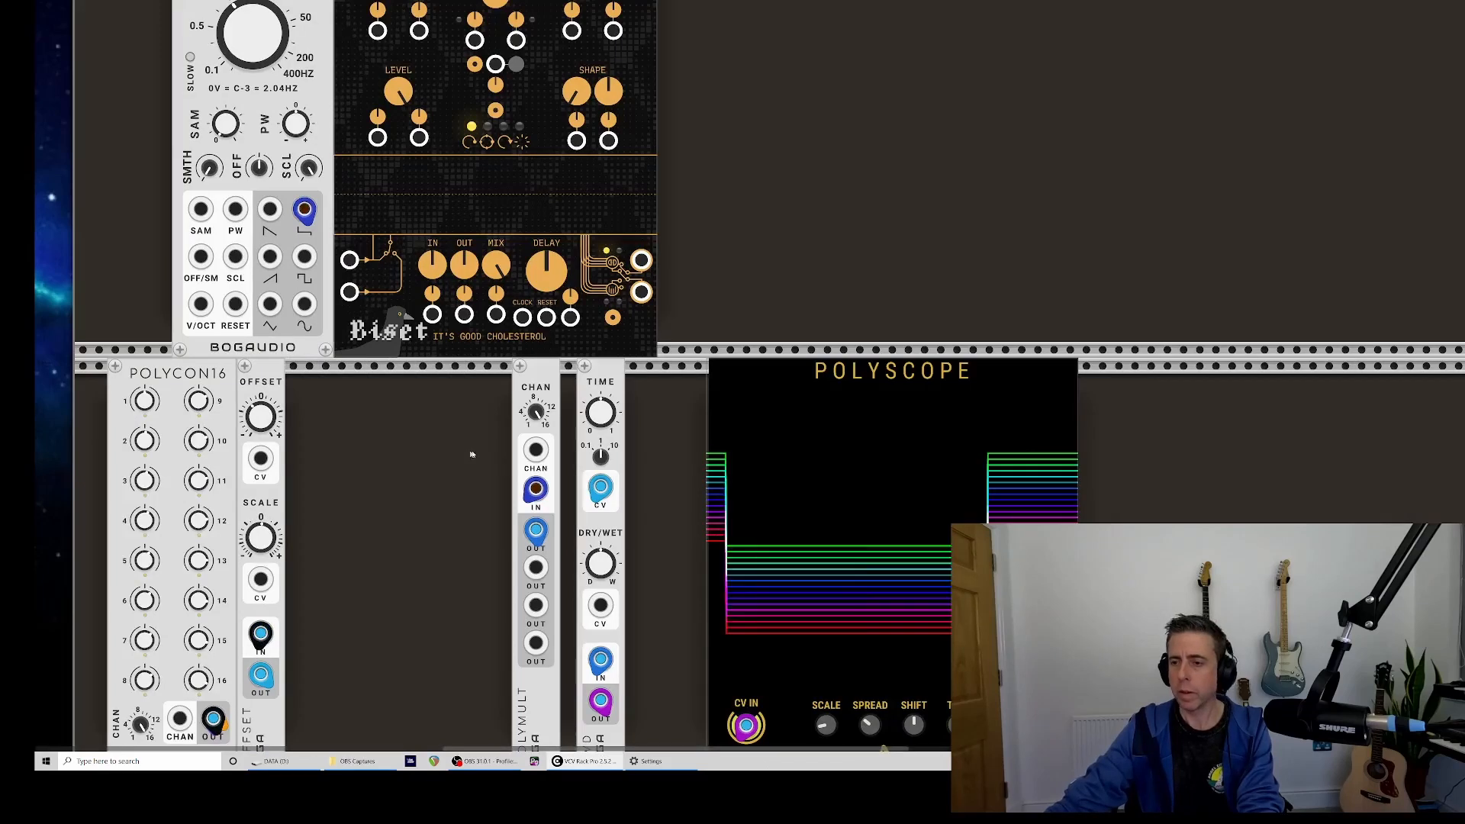
{"action": "left_click_drag", "start_coordinate": [481, 419], "coordinate": [513, 420]}
{"action": "left_click", "coordinate": [631, 432]}
{"action": "key", "text": "Delete"}
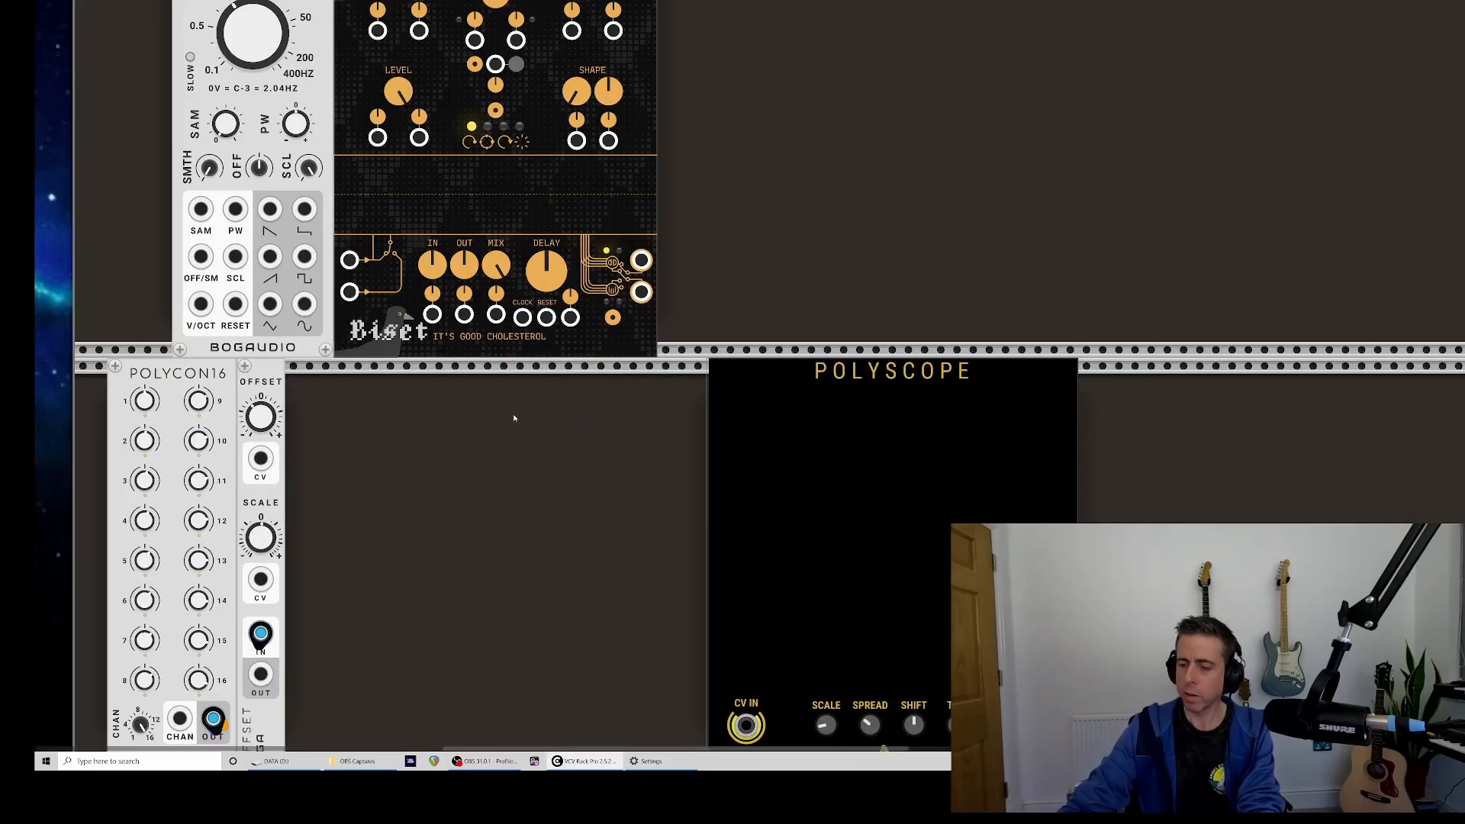
{"action": "left_click_drag", "start_coordinate": [496, 191], "coordinate": [547, 596]}
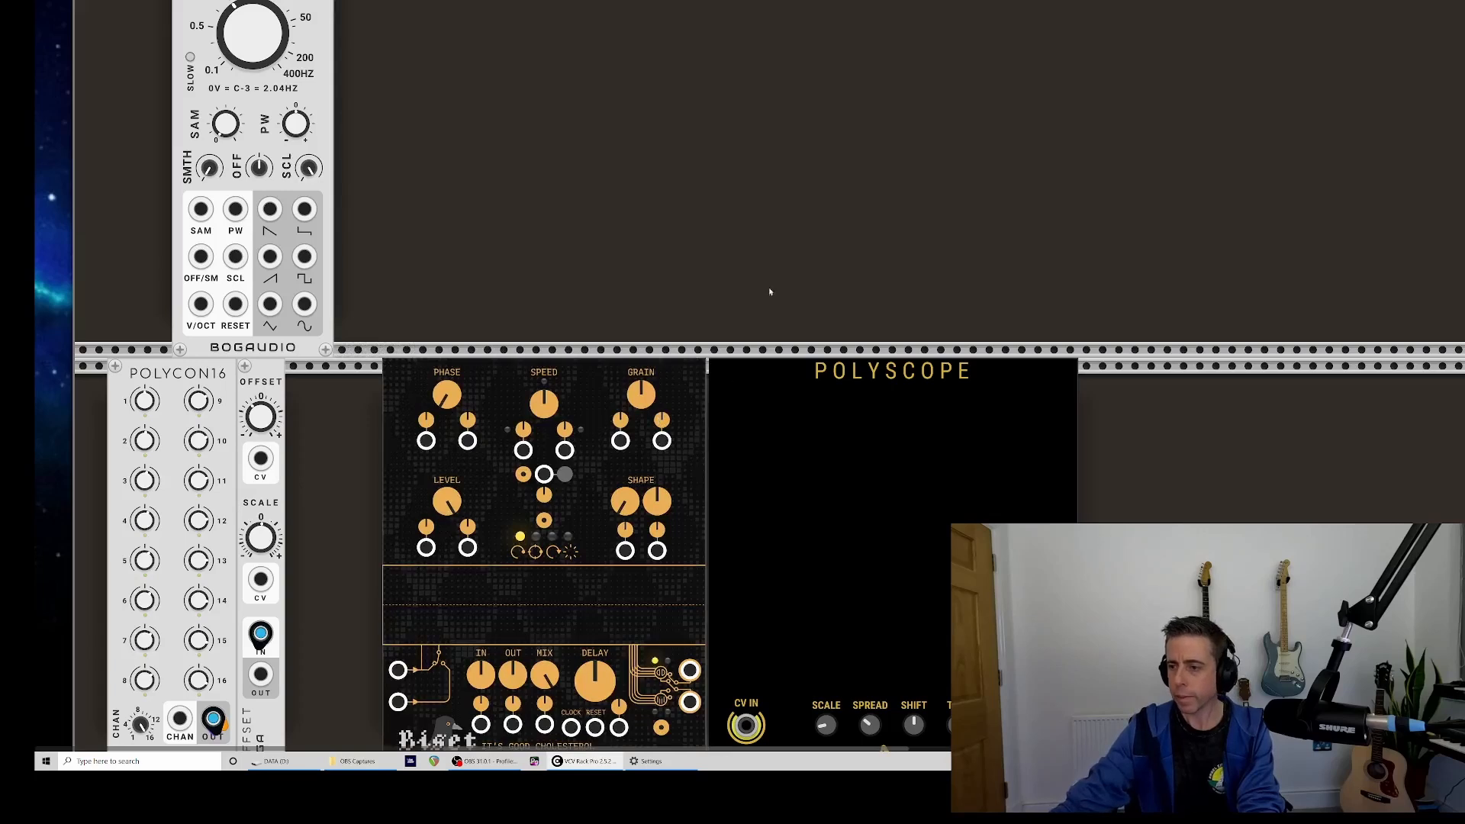
- Connect the LFO's rising ramp to the Biset module's upper input and its upper output to the Polyscope's CV In
{"action": "scroll", "coordinate": [768, 287], "scroll_direction": "down", "scroll_amount": 2}
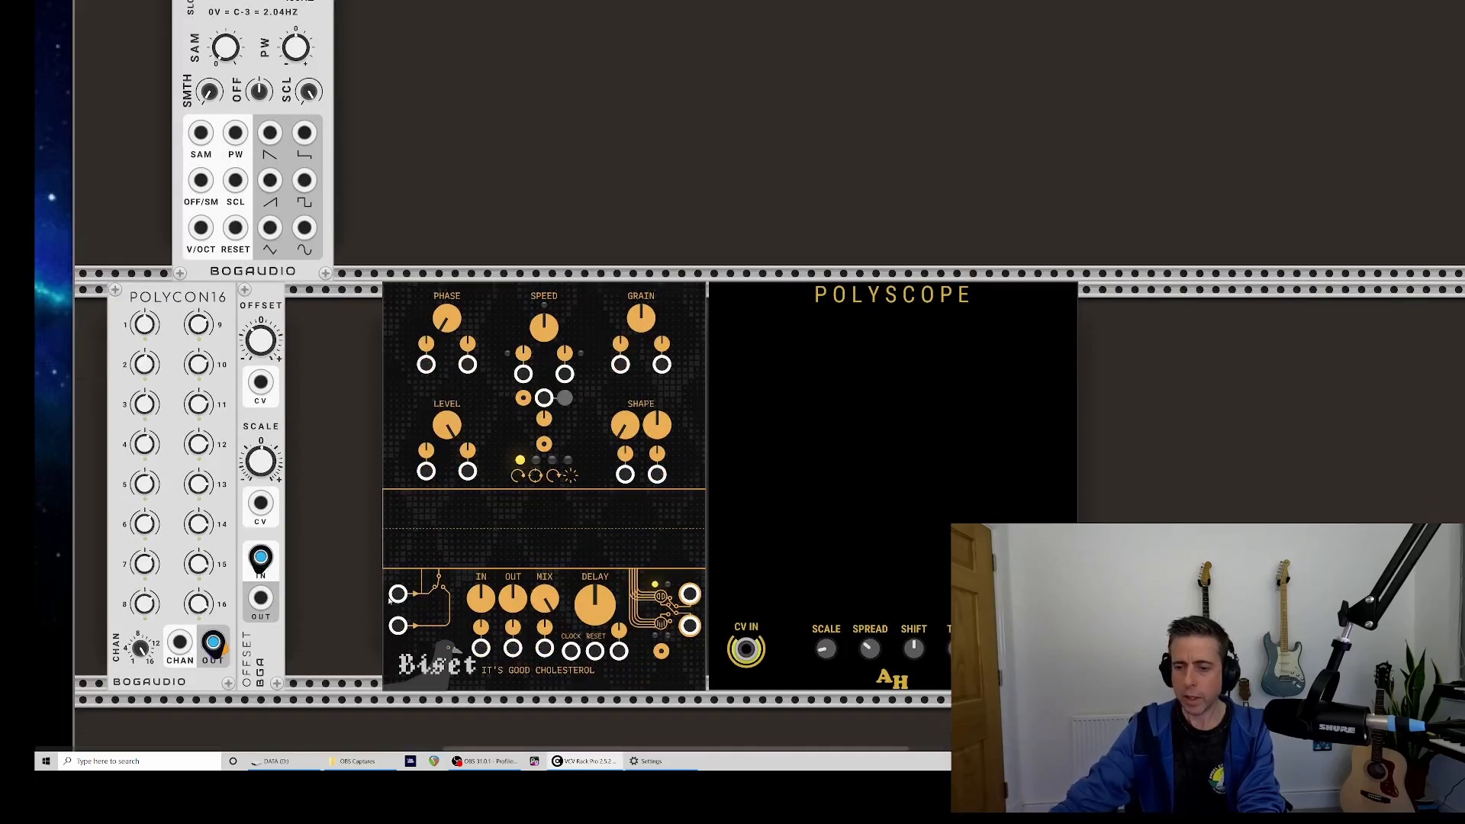
{"action": "left_click_drag", "start_coordinate": [398, 594], "coordinate": [274, 188]}
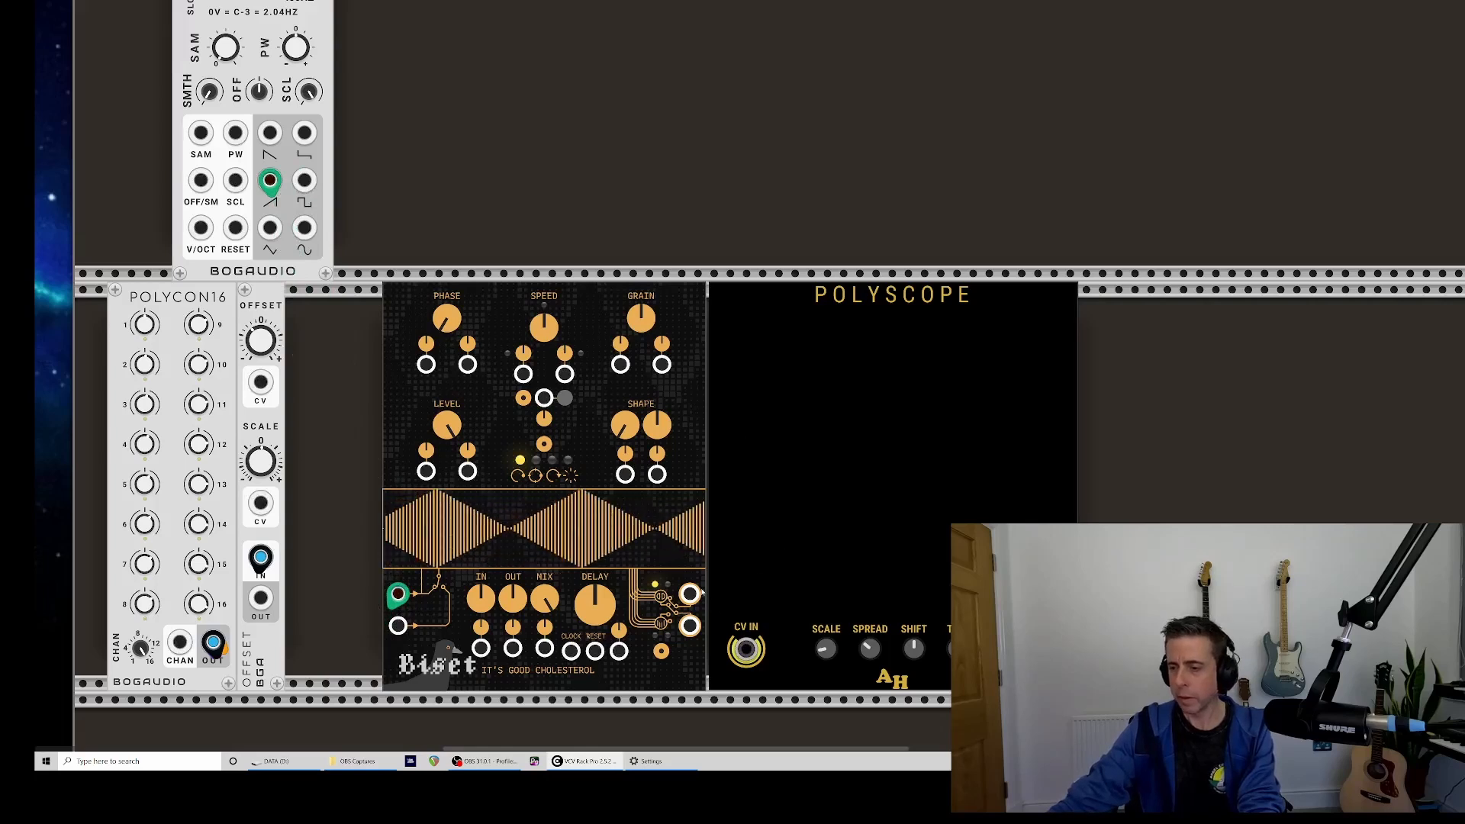
{"action": "left_click_drag", "start_coordinate": [689, 594], "coordinate": [747, 650]}
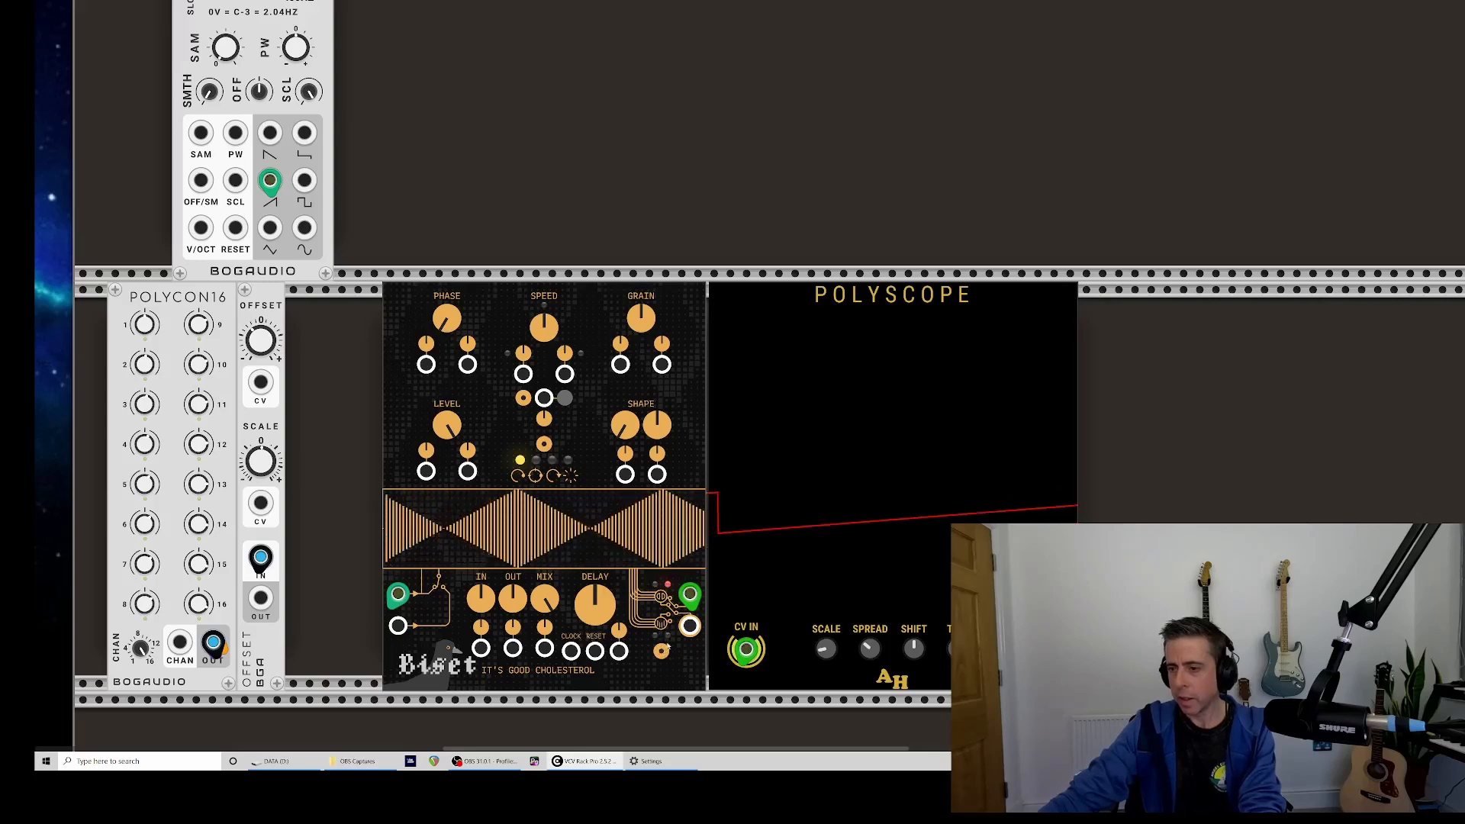
- Cycle through the Biset module's output modes and return to the polyphonic stereo mode
{"action": "scroll", "coordinate": [665, 649], "scroll_direction": "up", "scroll_amount": 2}
{"action": "scroll", "coordinate": [668, 646], "scroll_direction": "left", "scroll_amount": 2}
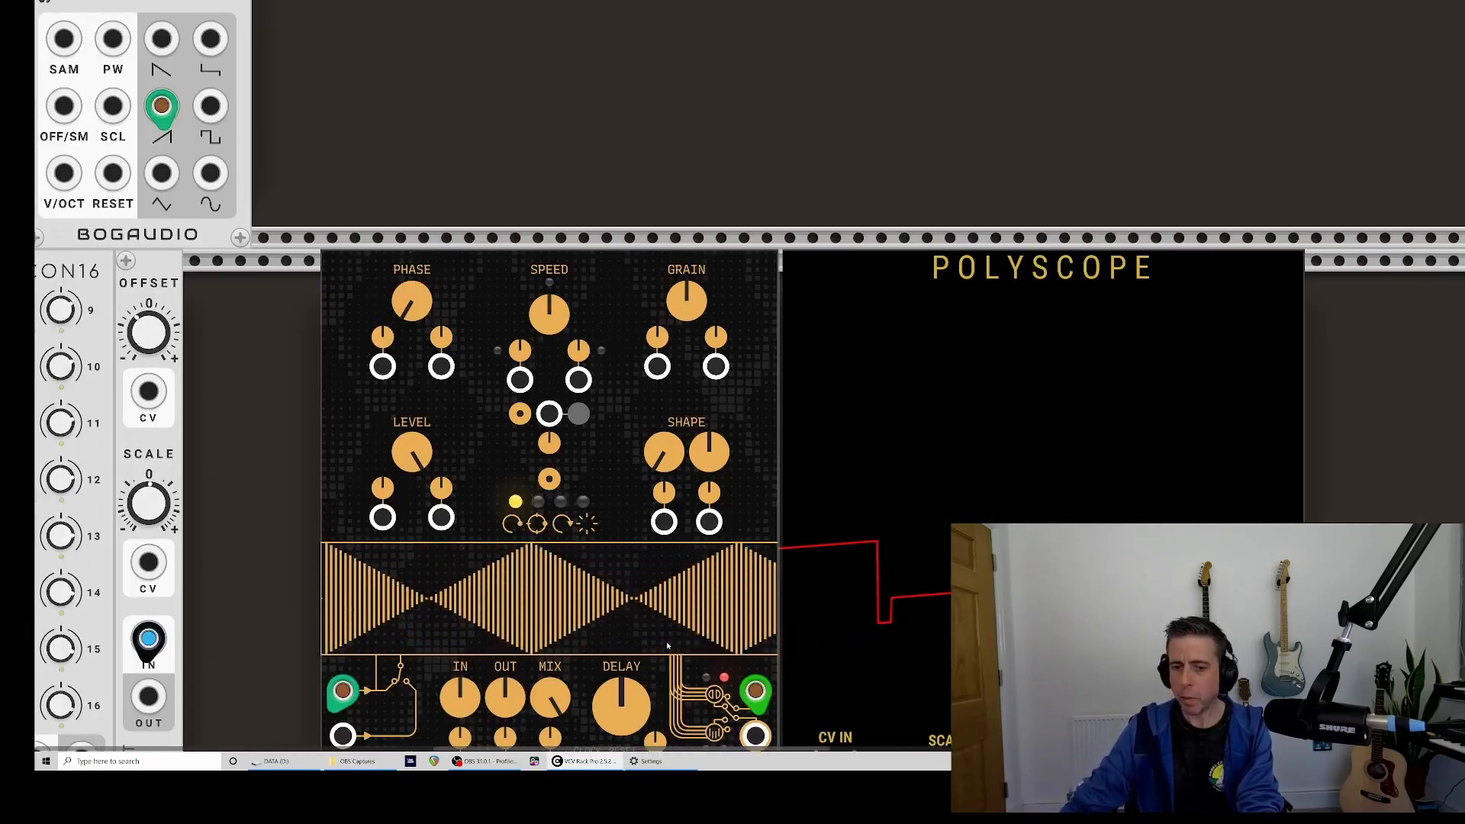
{"action": "scroll", "coordinate": [667, 647], "scroll_direction": "left", "scroll_amount": 2}
{"action": "scroll", "coordinate": [668, 646], "scroll_direction": "down", "scroll_amount": 3}
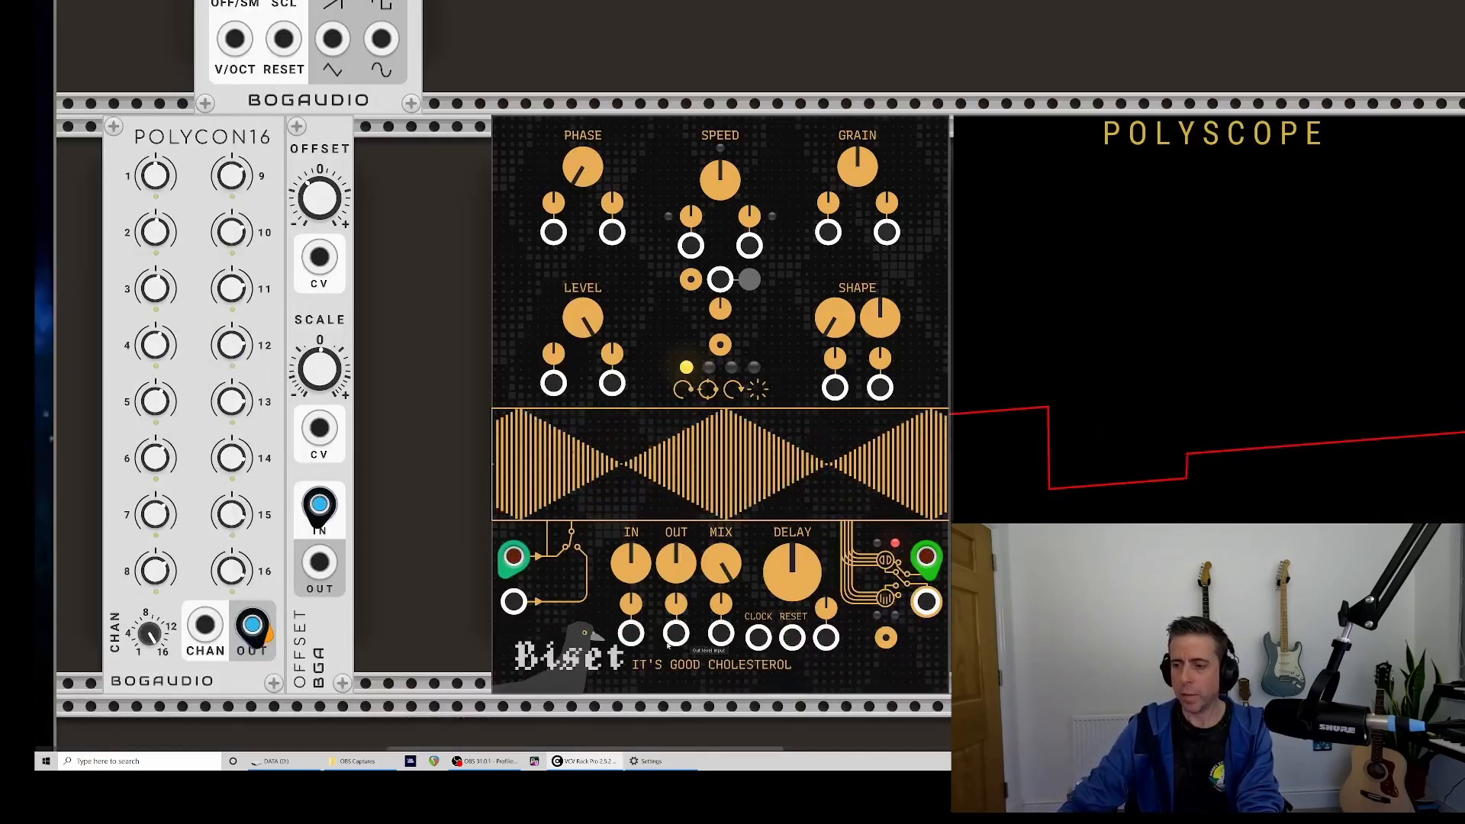
{"action": "scroll", "coordinate": [668, 647], "scroll_direction": "right", "scroll_amount": 1}
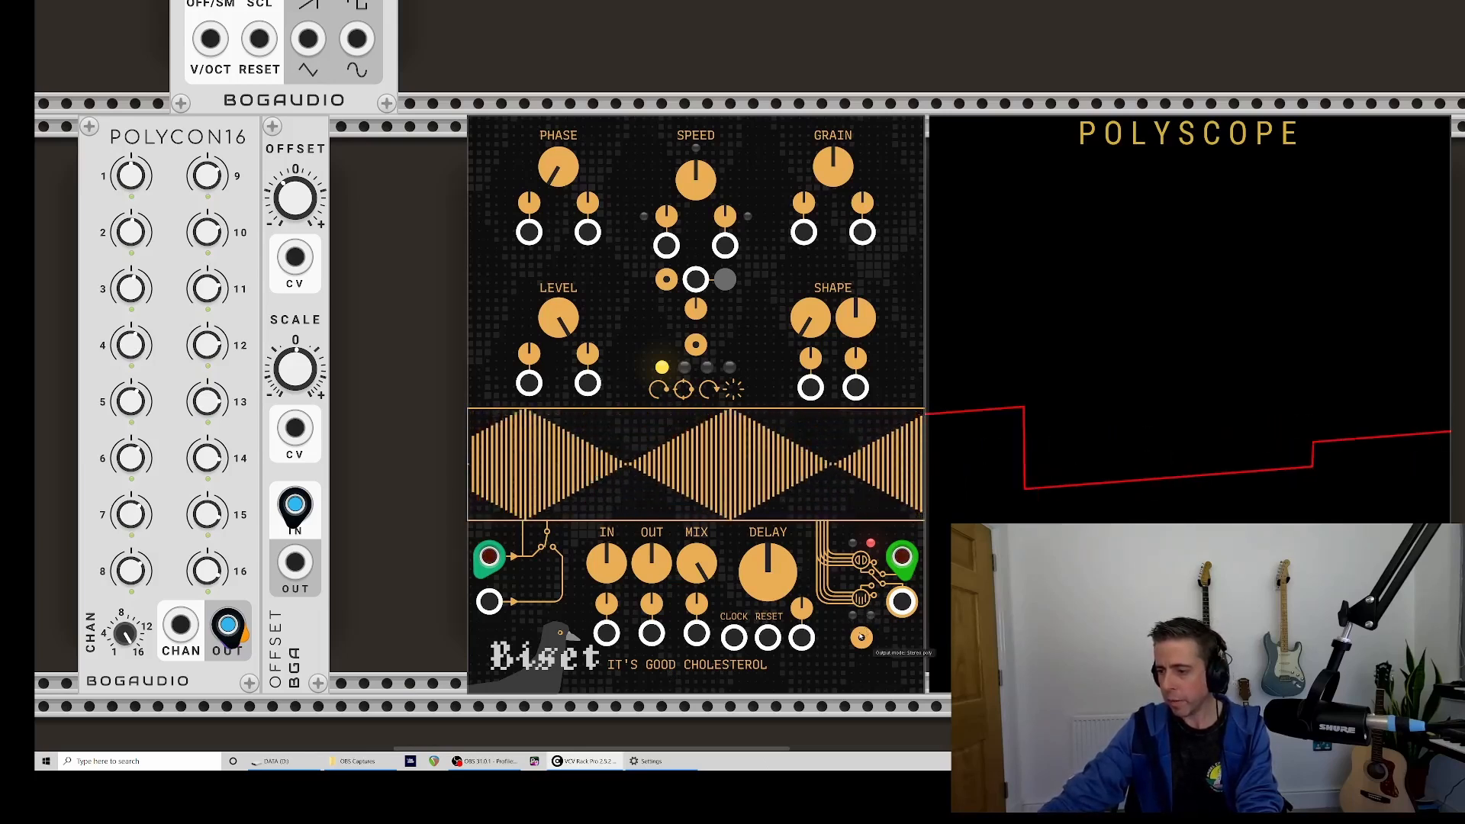
{"action": "left_click", "coordinate": [862, 640]}
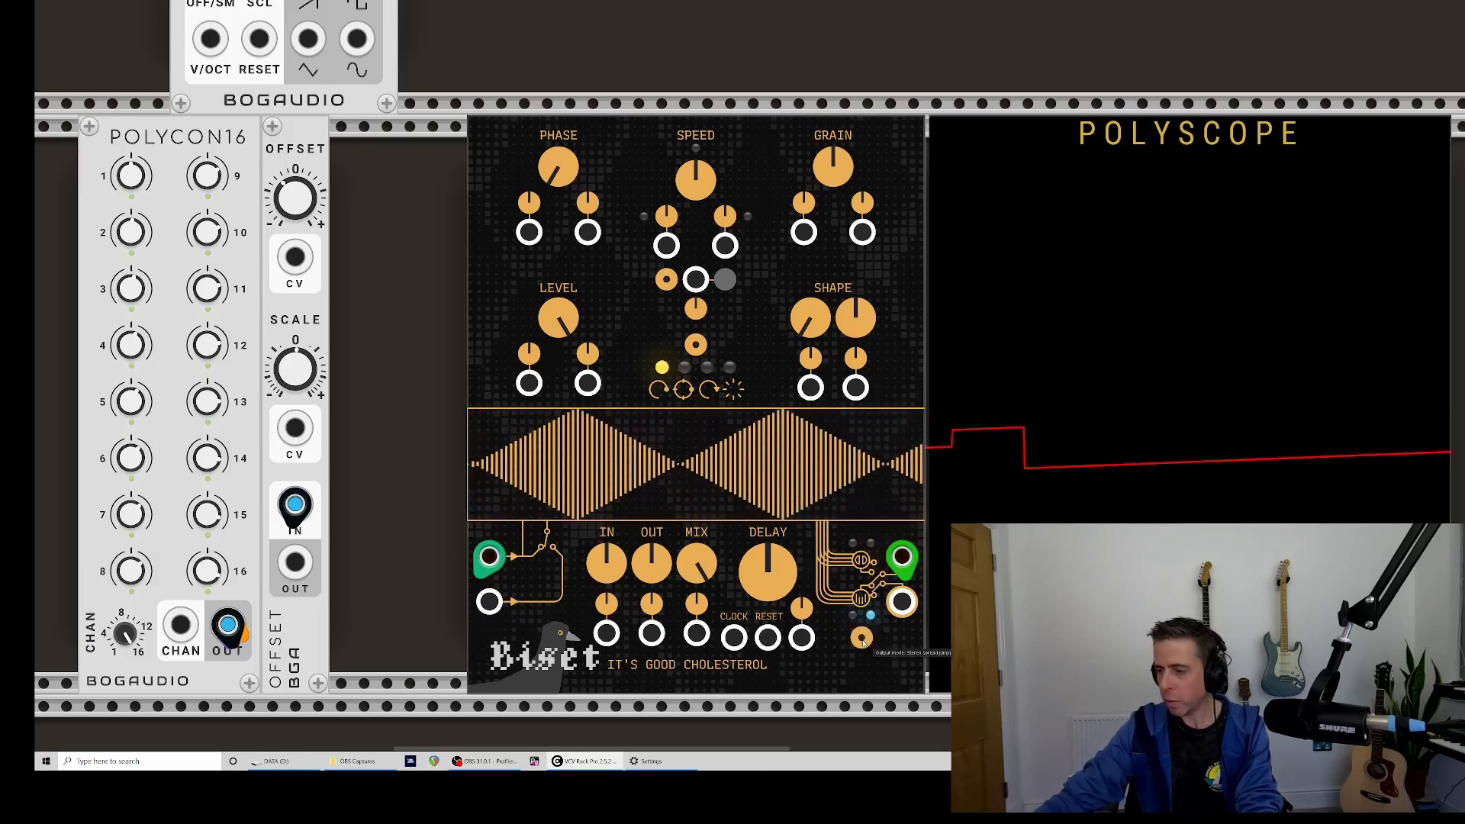
{"action": "left_click", "coordinate": [862, 639]}
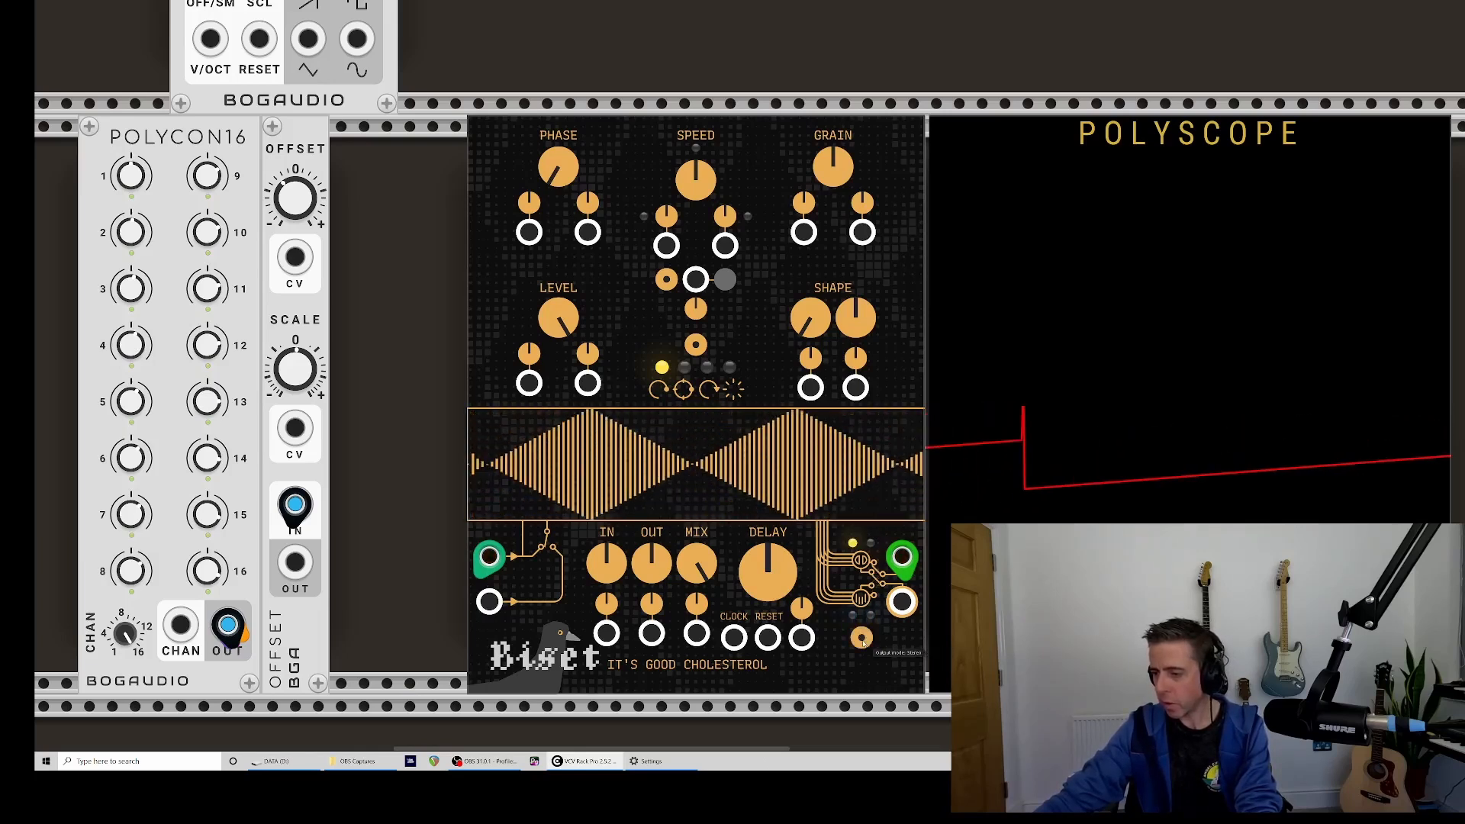
{"action": "left_click", "coordinate": [862, 640]}
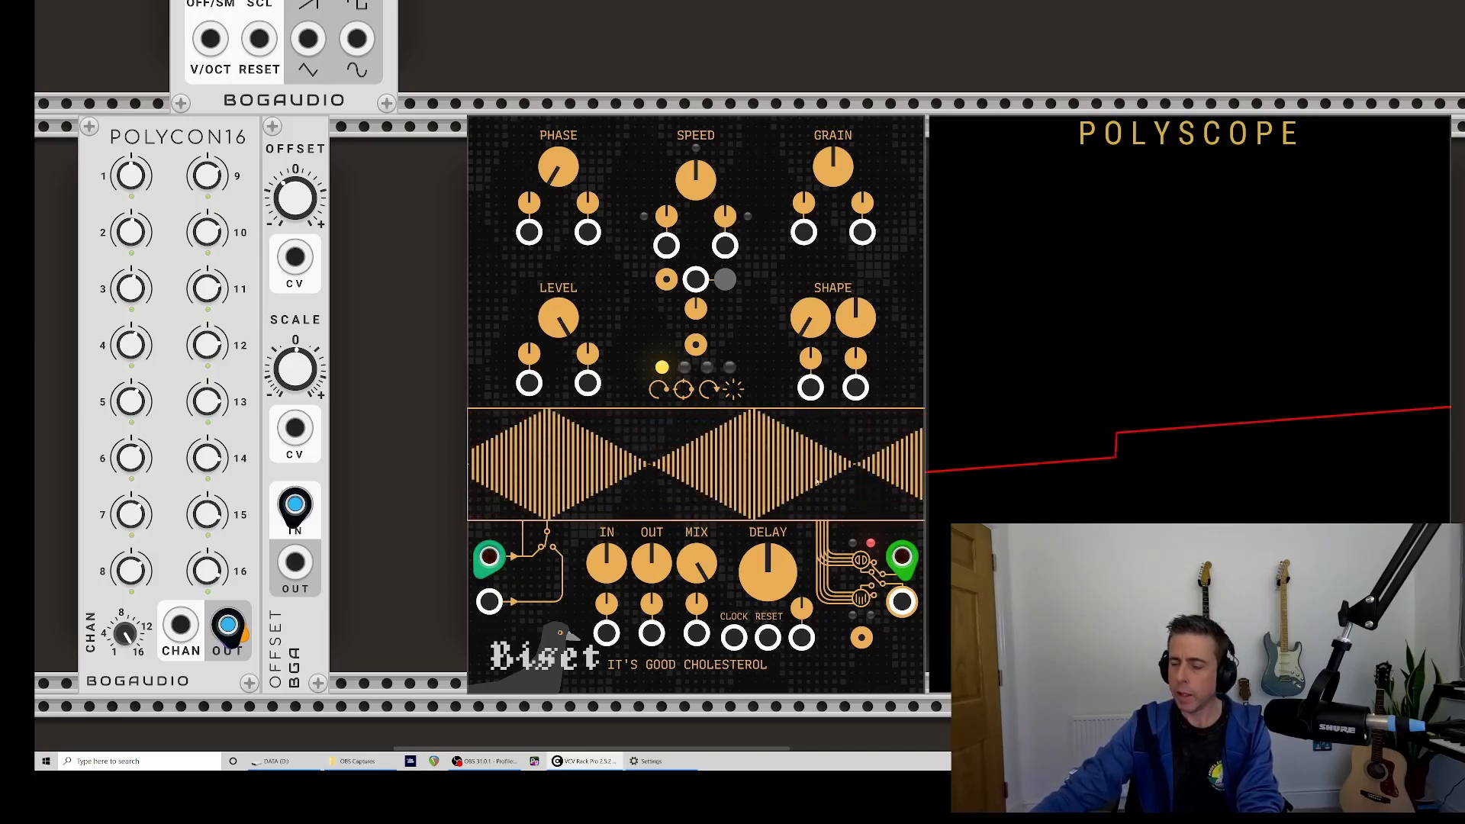
- Patch the Polycon16 output to the Biset module's first Phase, Speed and Grain CV inputs, and raise the first Phase modulation amount
{"action": "mouse_move", "coordinate": [896, 559]}
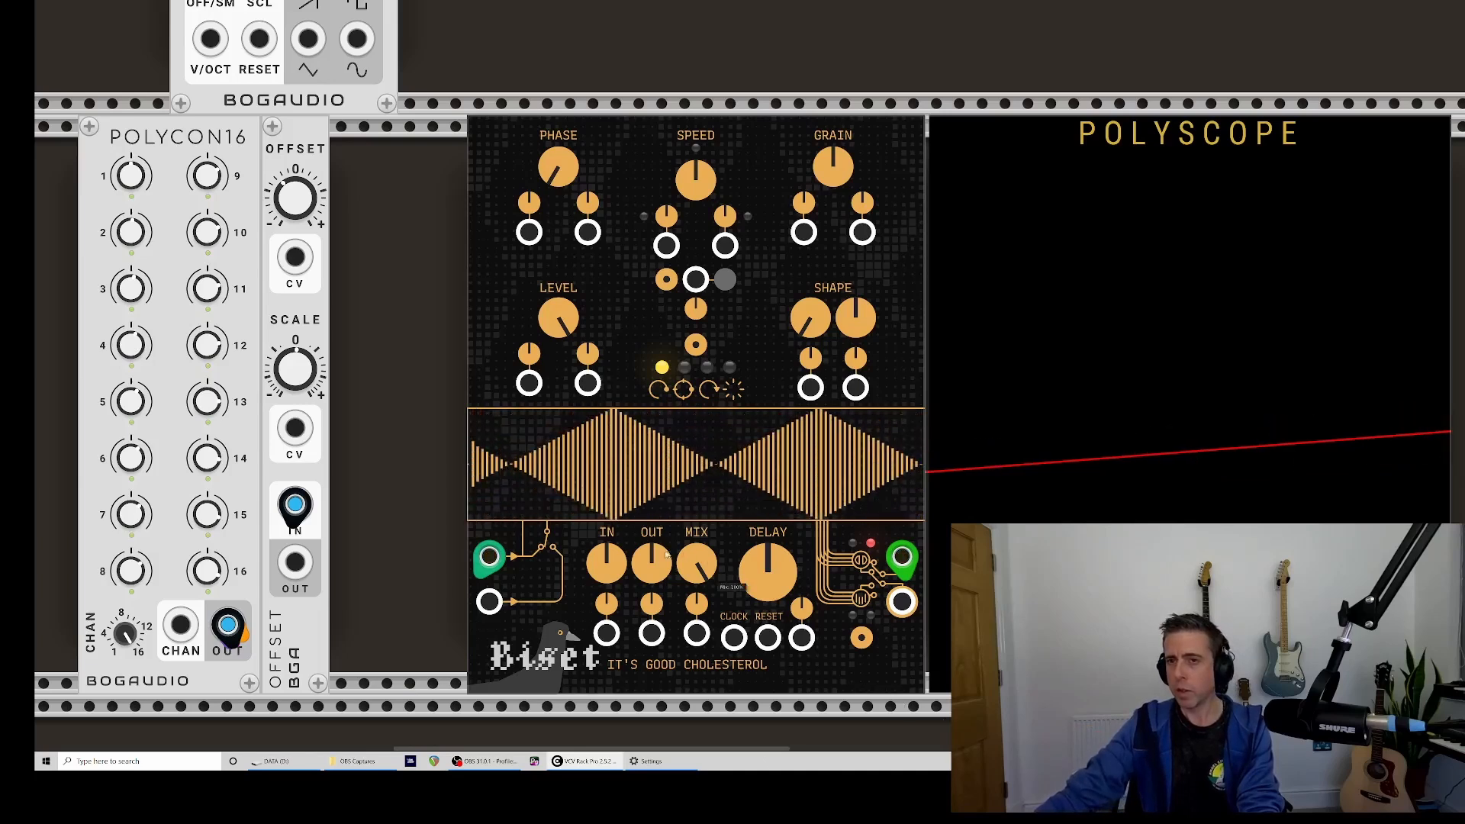
{"action": "left_click_drag", "start_coordinate": [536, 234], "coordinate": [229, 624]}
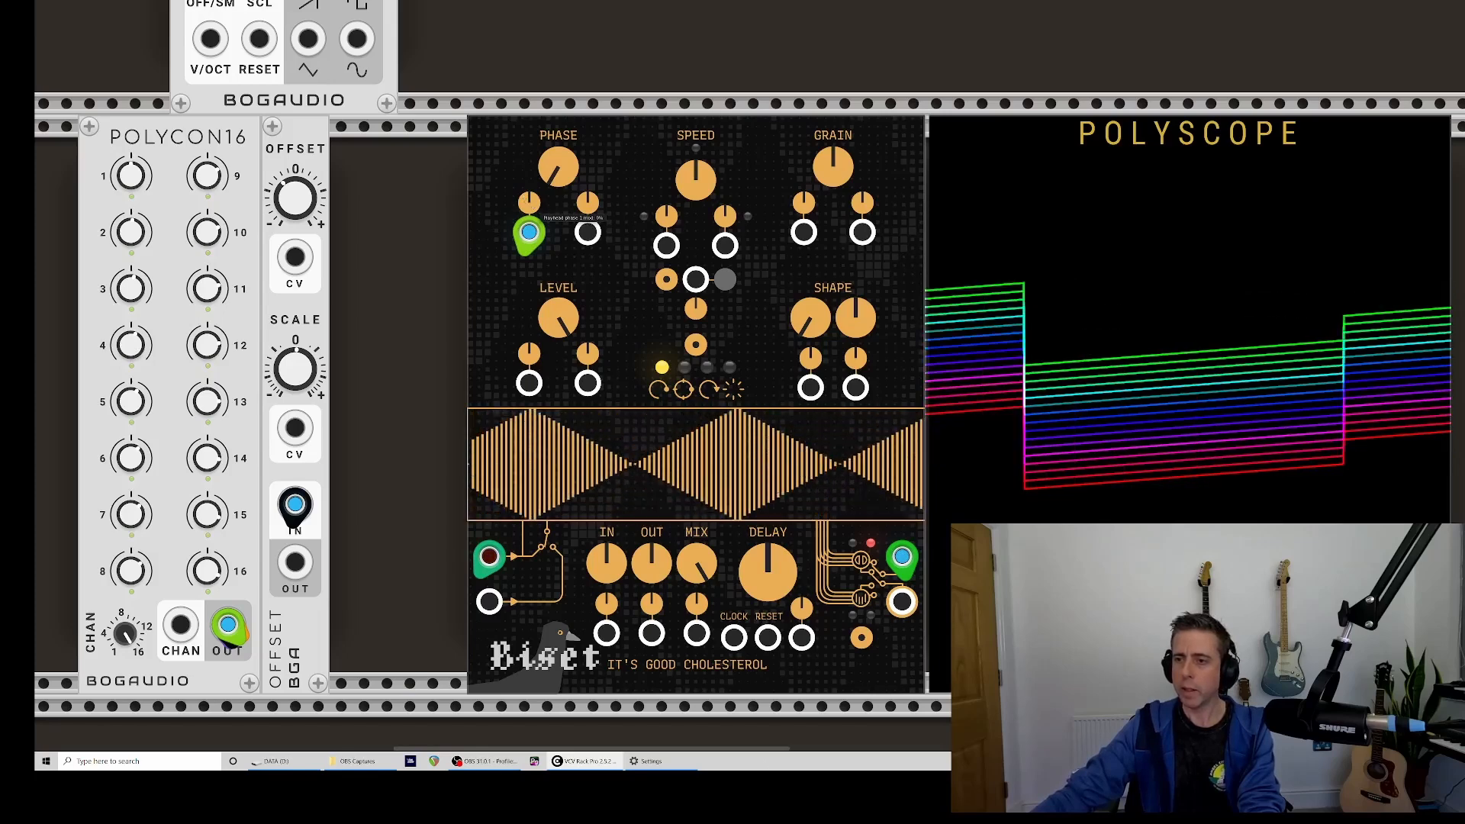
{"action": "left_click_drag", "start_coordinate": [532, 204], "coordinate": [532, 191]}
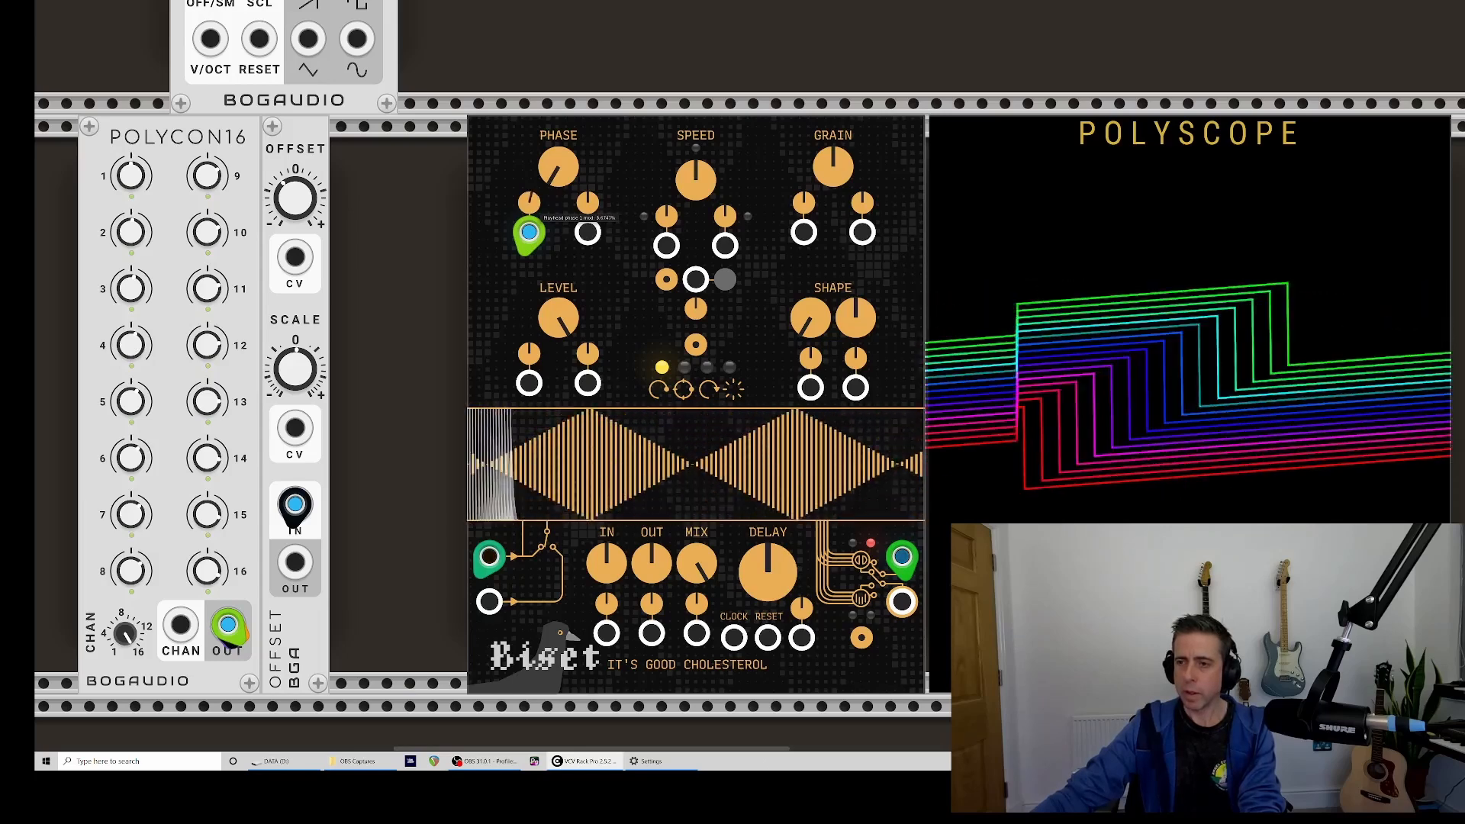
{"action": "left_click_drag", "start_coordinate": [666, 245], "coordinate": [228, 625]}
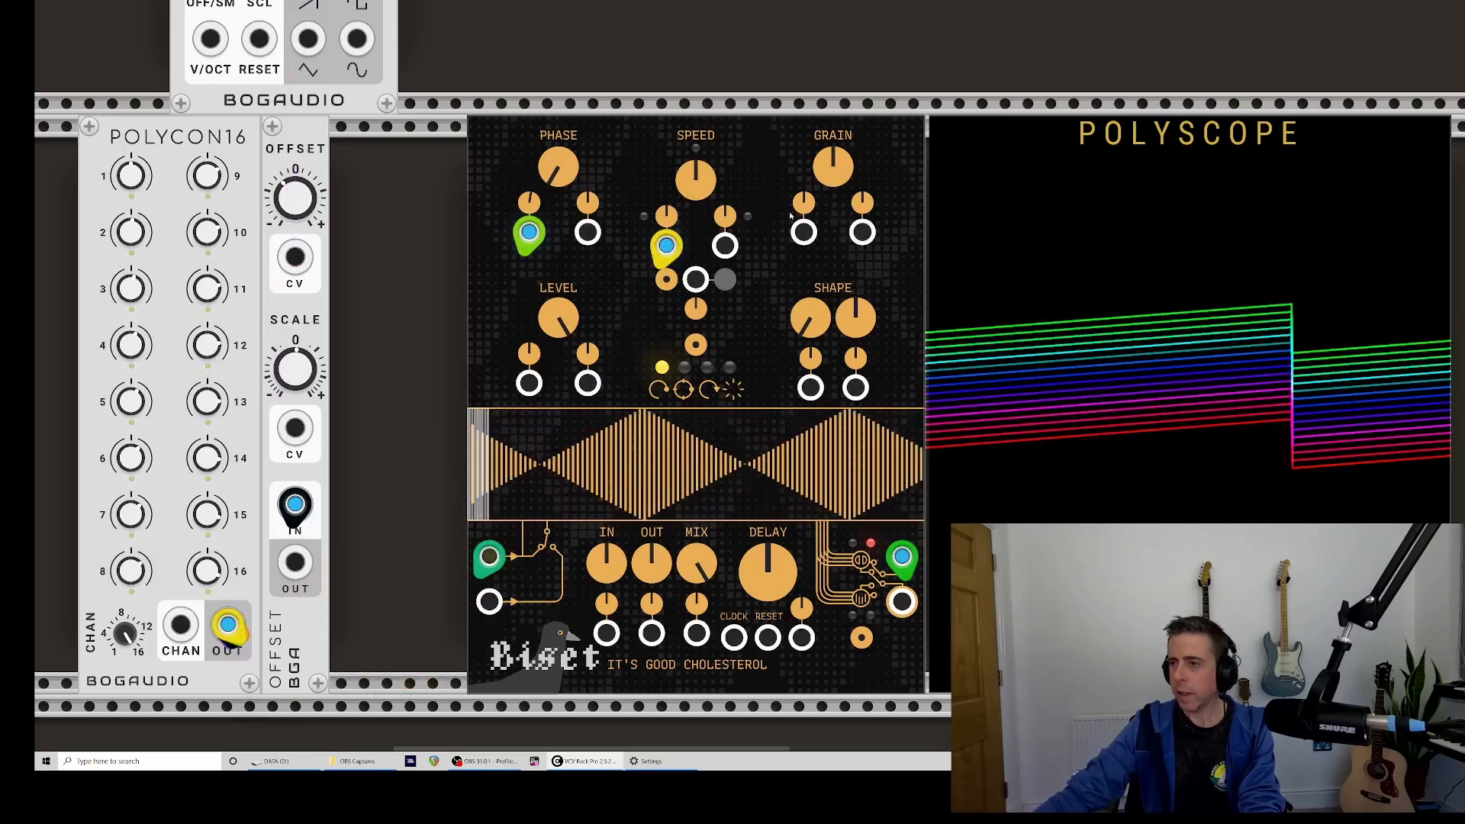
{"action": "left_click_drag", "start_coordinate": [803, 233], "coordinate": [228, 626]}
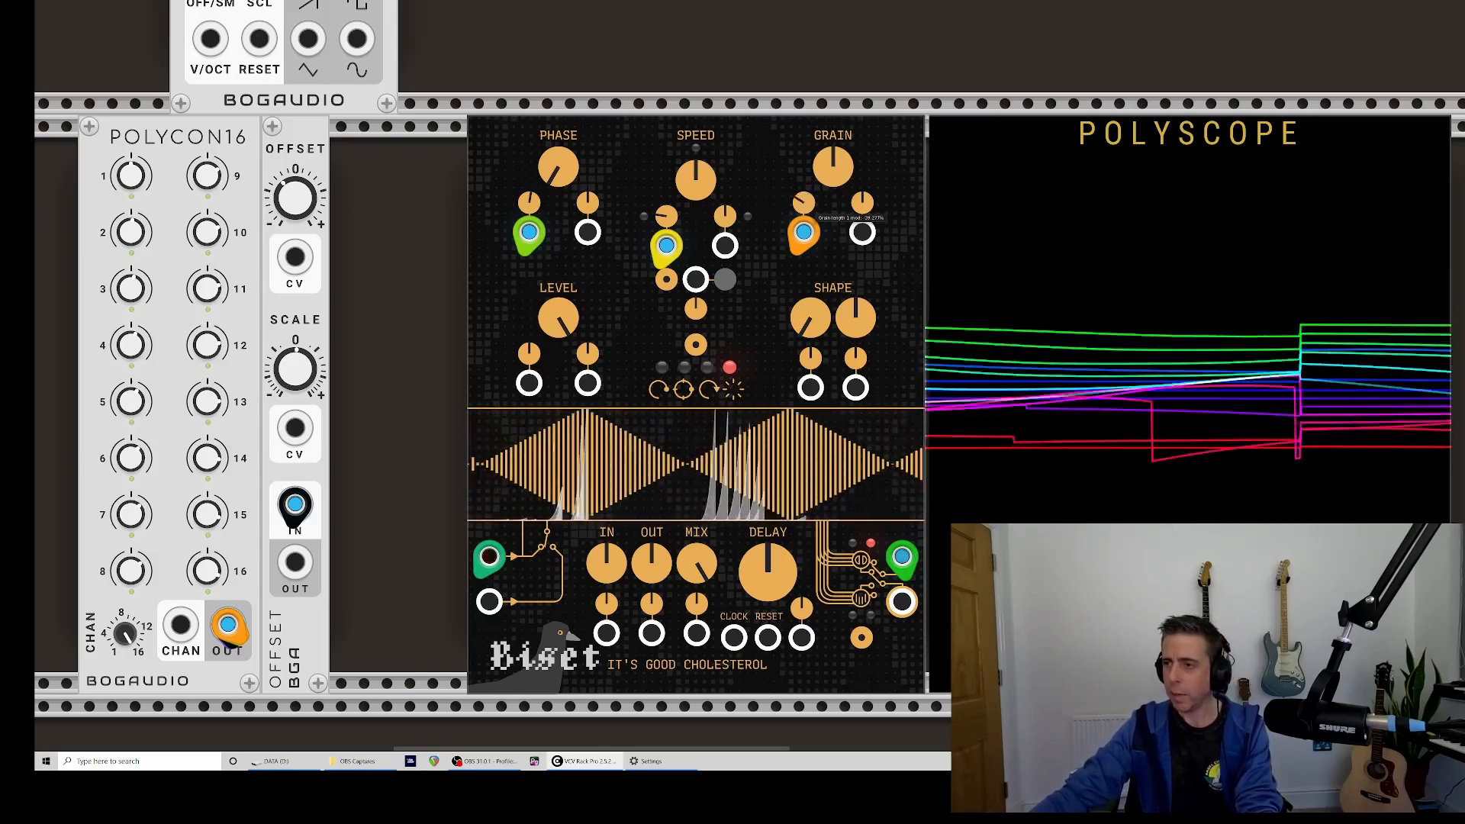
- Add a VCV VCO and a Squinky Labs F2 Filter side by side in the row below the Biset module
{"action": "scroll", "coordinate": [687, 74], "scroll_direction": "down", "scroll_amount": 1}
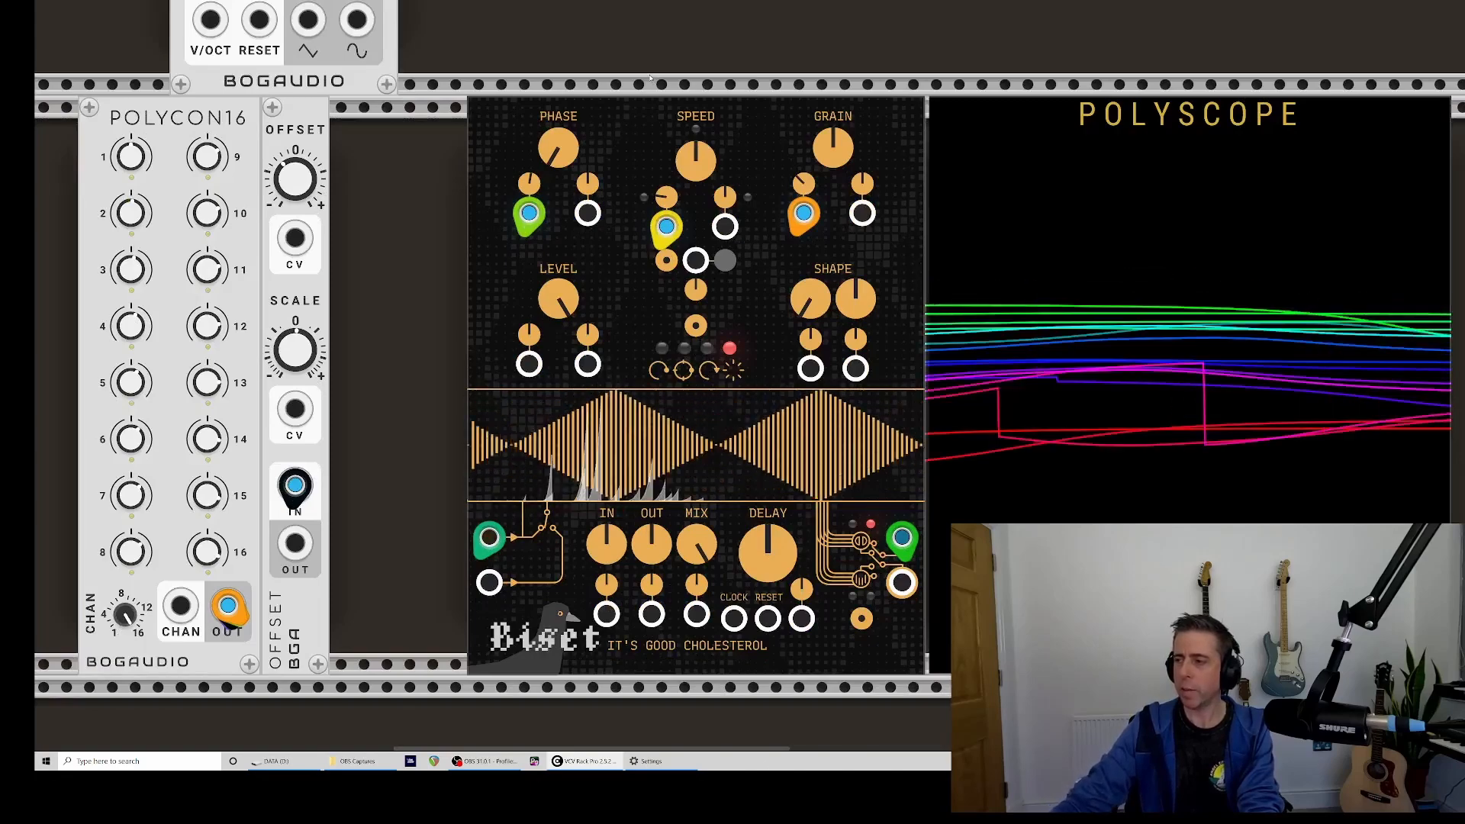
{"action": "scroll", "coordinate": [650, 77], "scroll_direction": "down", "scroll_amount": 2}
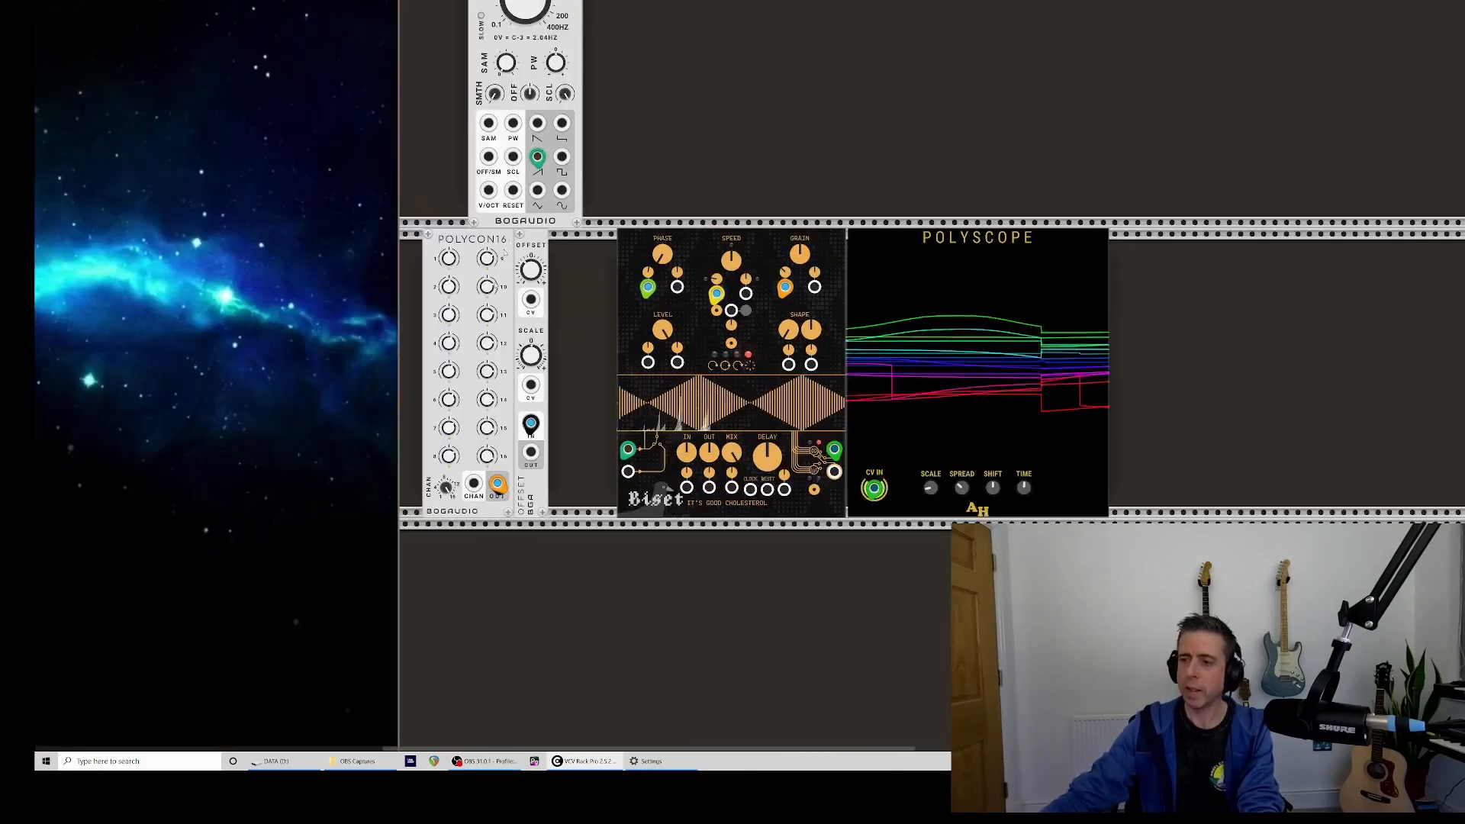
{"action": "scroll", "coordinate": [654, 484], "scroll_direction": "down", "scroll_amount": 3}
{"action": "right_click", "coordinate": [683, 445]}
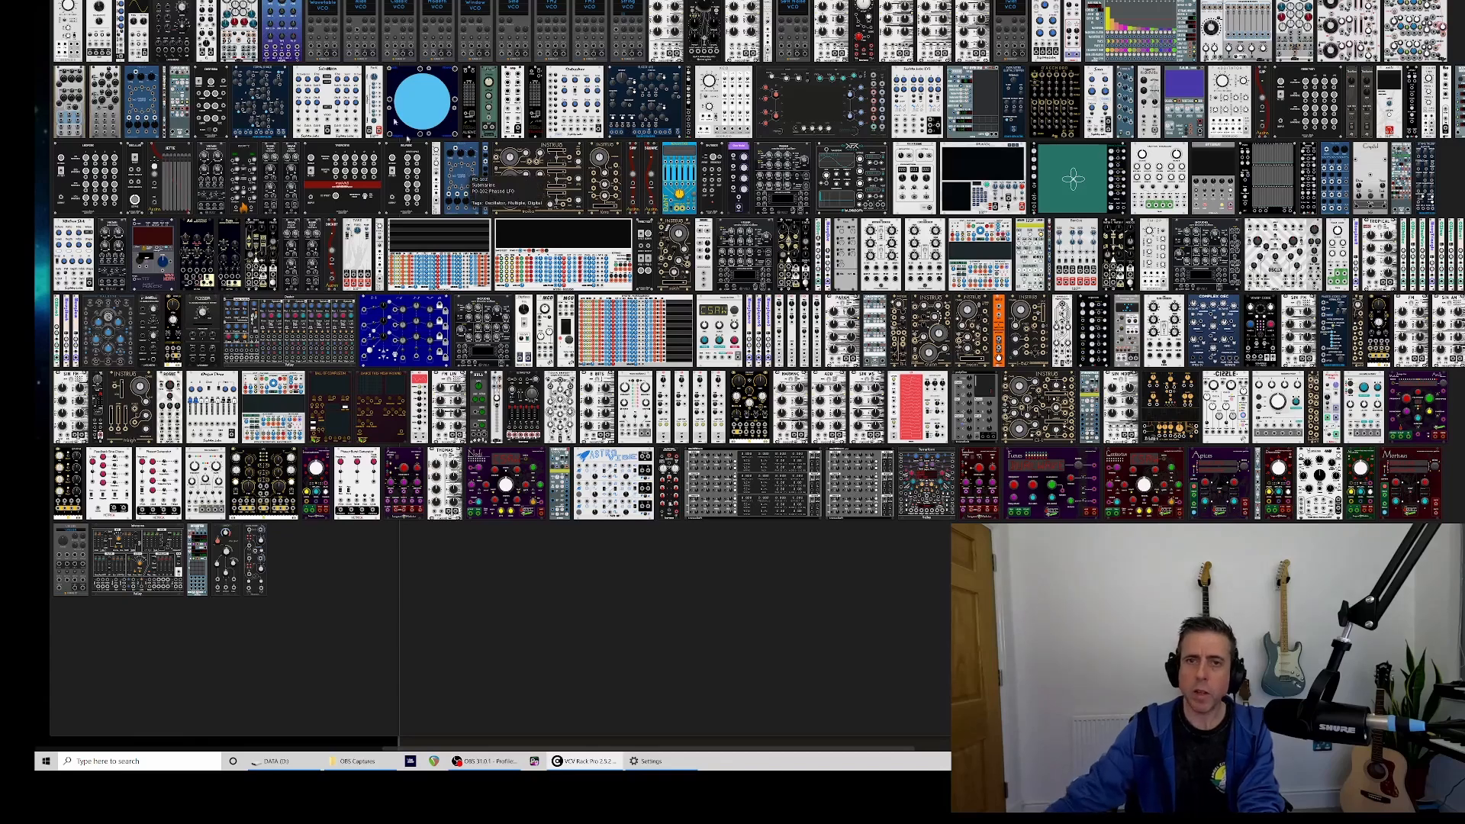
{"action": "left_click", "coordinate": [95, 8]}
{"action": "right_click", "coordinate": [748, 449]}
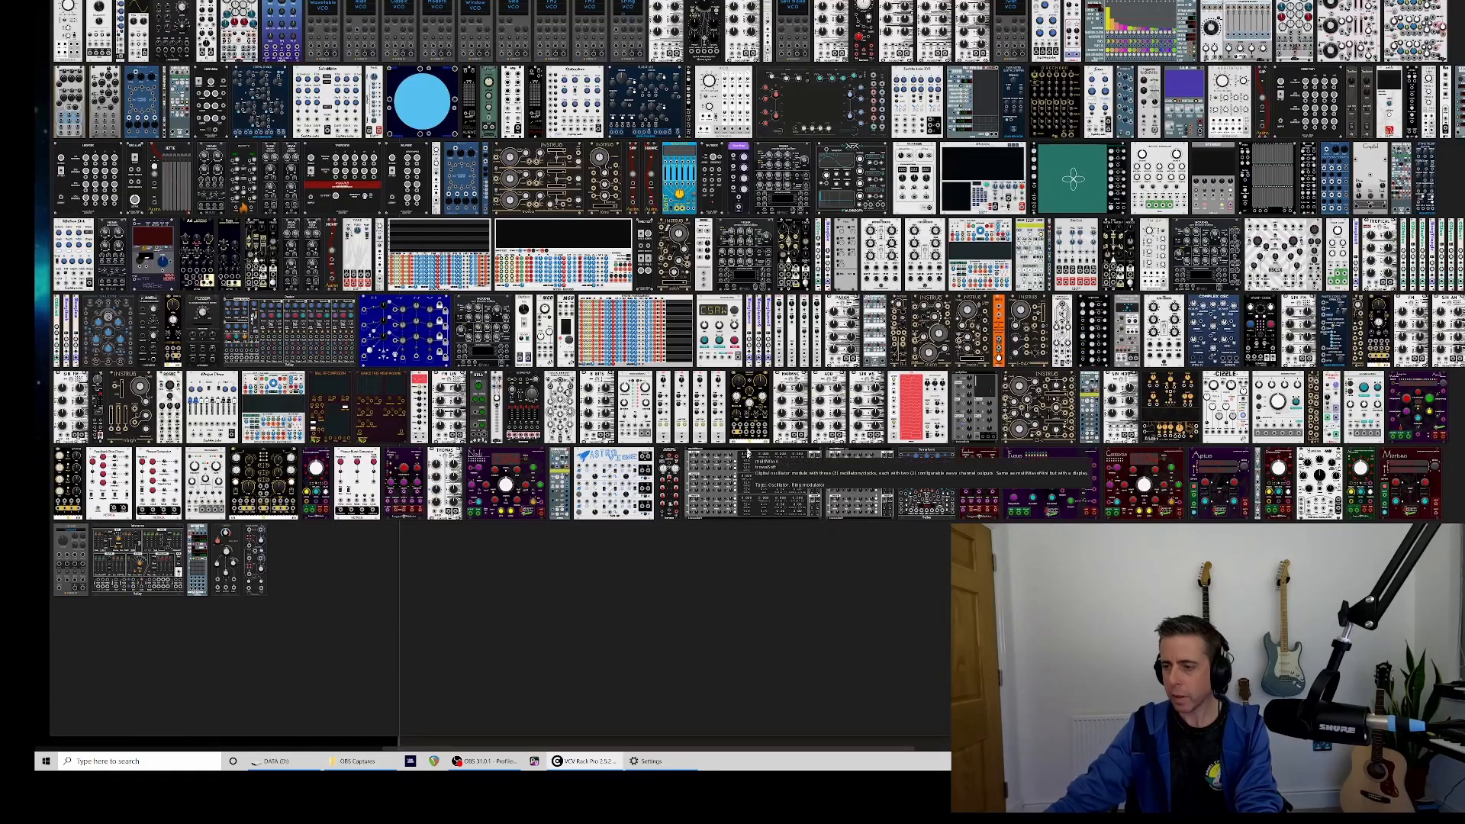
{"action": "type", "text": "f2"}
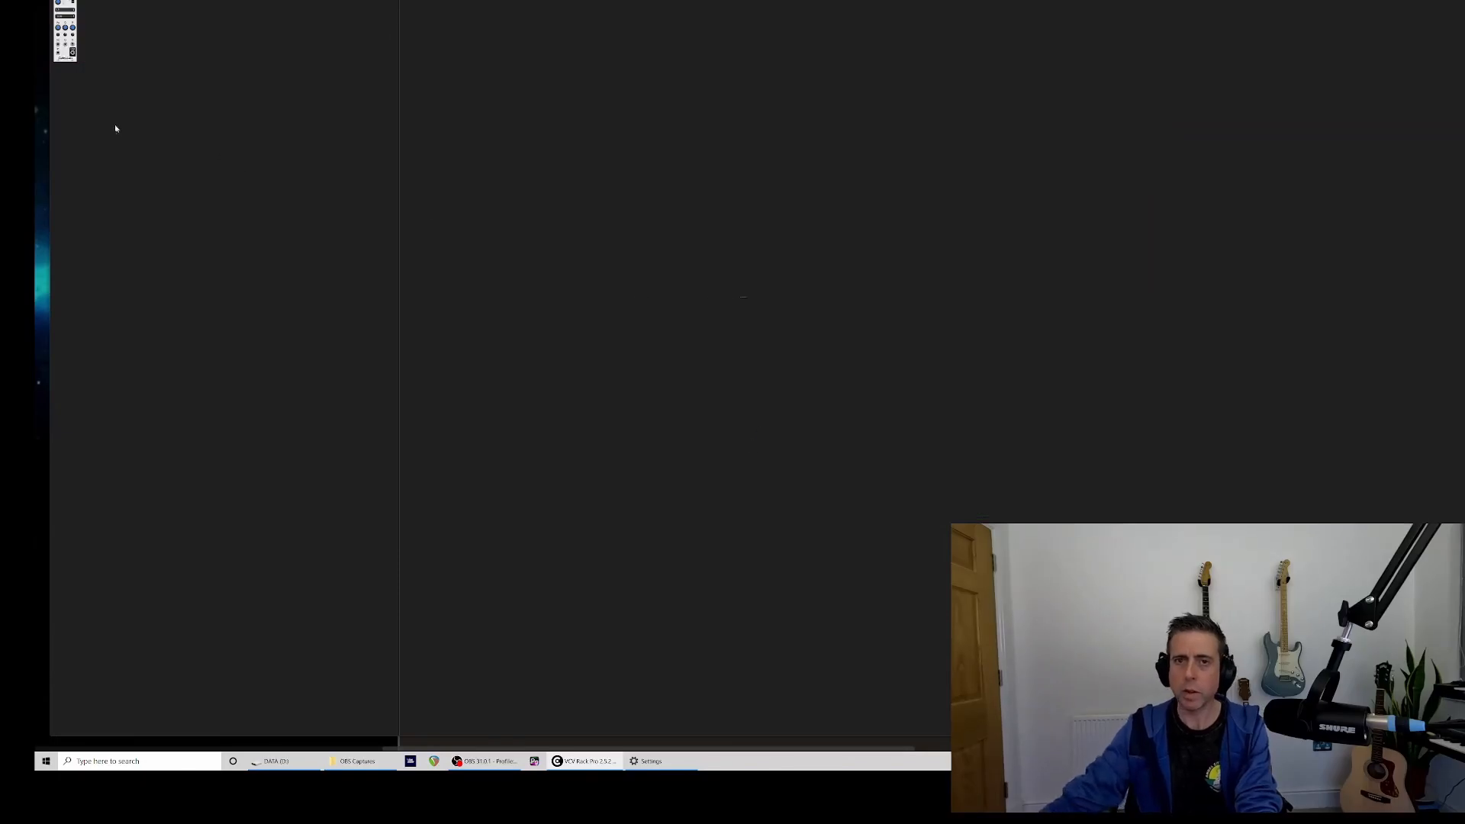
{"action": "left_click", "coordinate": [64, 41]}
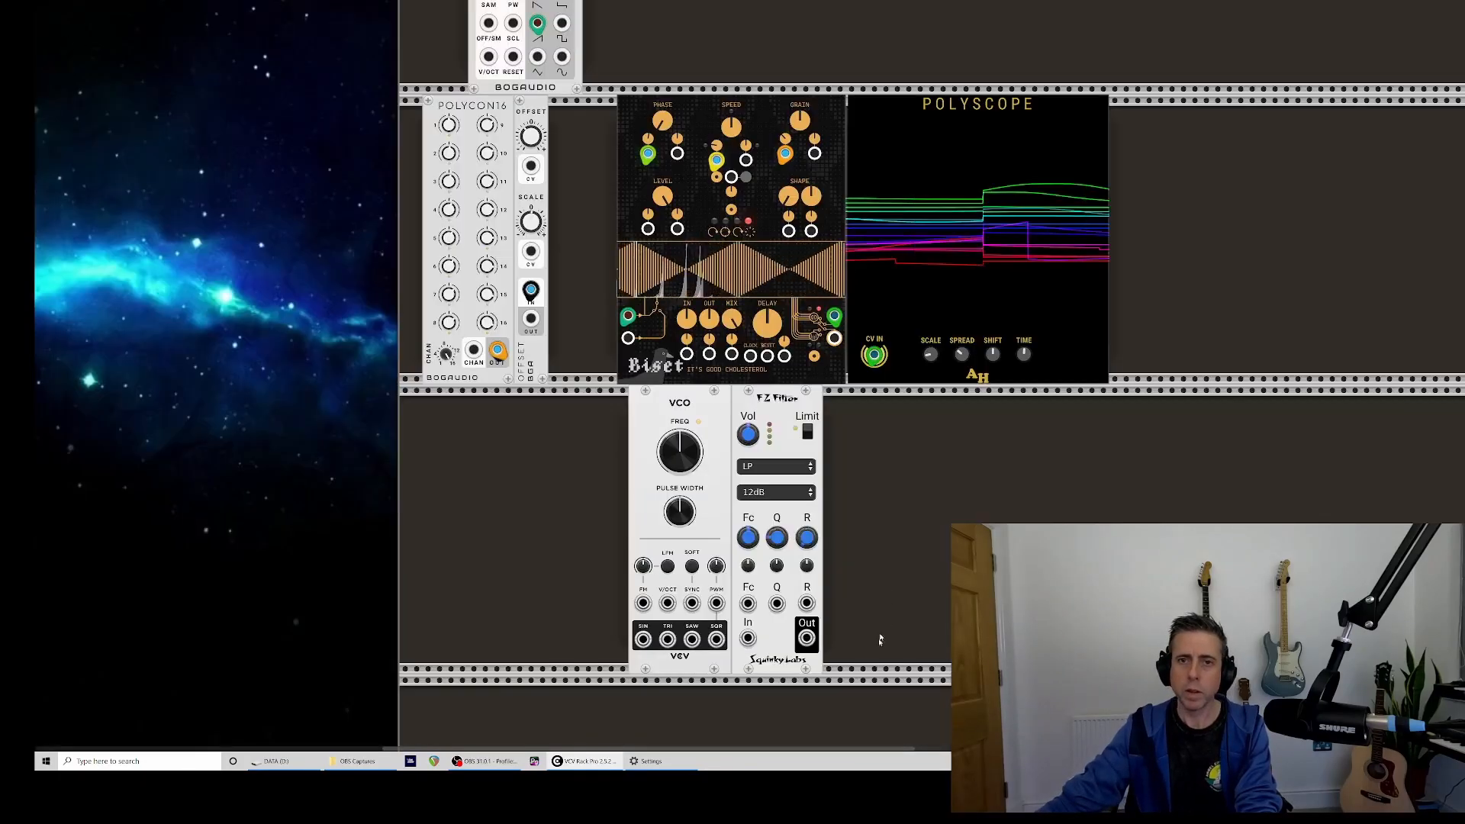
- Add a Bogaudio Unison module to the row ahead of the VCO
{"action": "right_click", "coordinate": [553, 492]}
{"action": "type", "text": "mutes"}
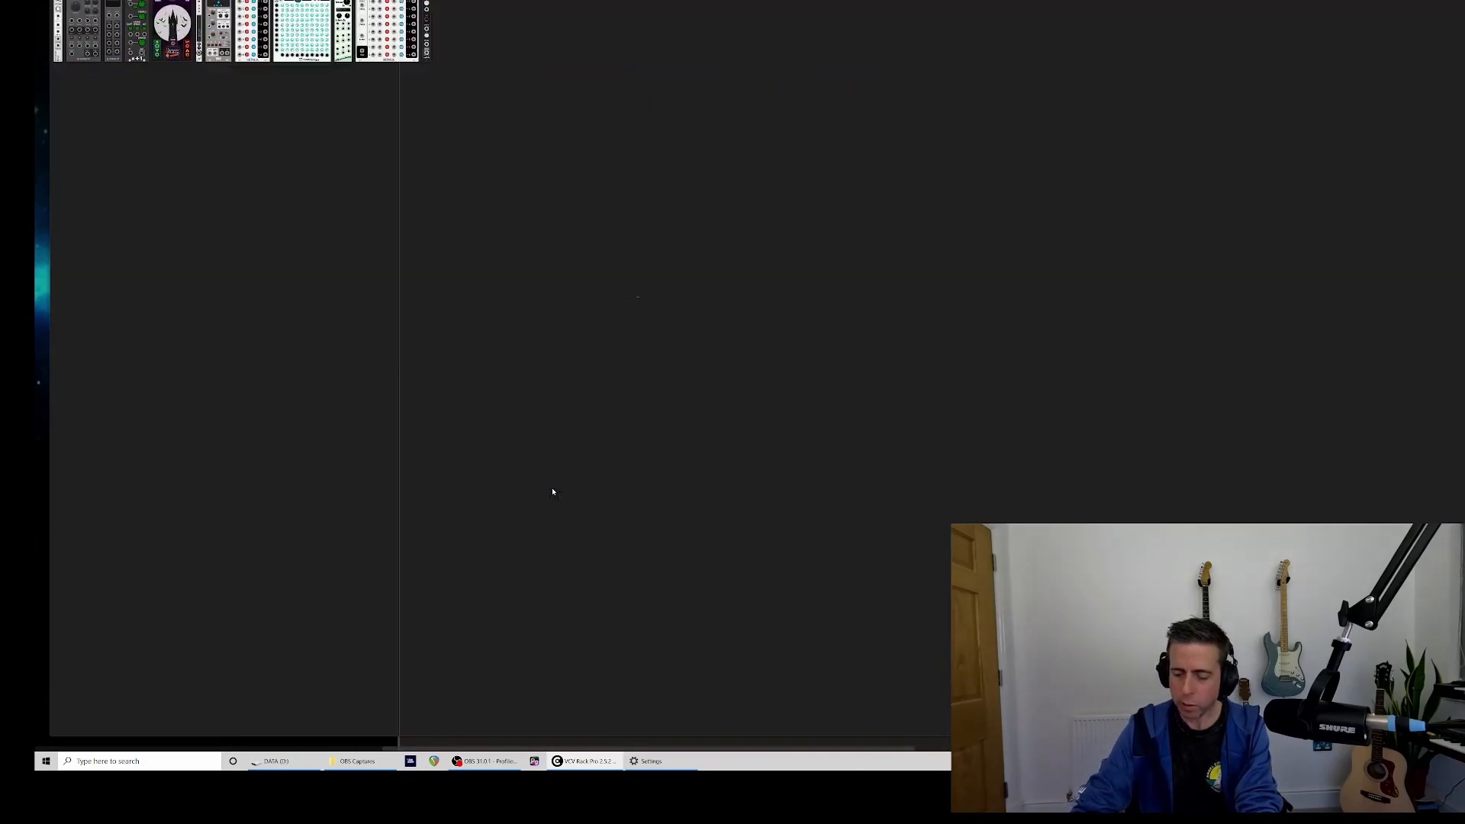
{"action": "left_click", "coordinate": [58, 23]}
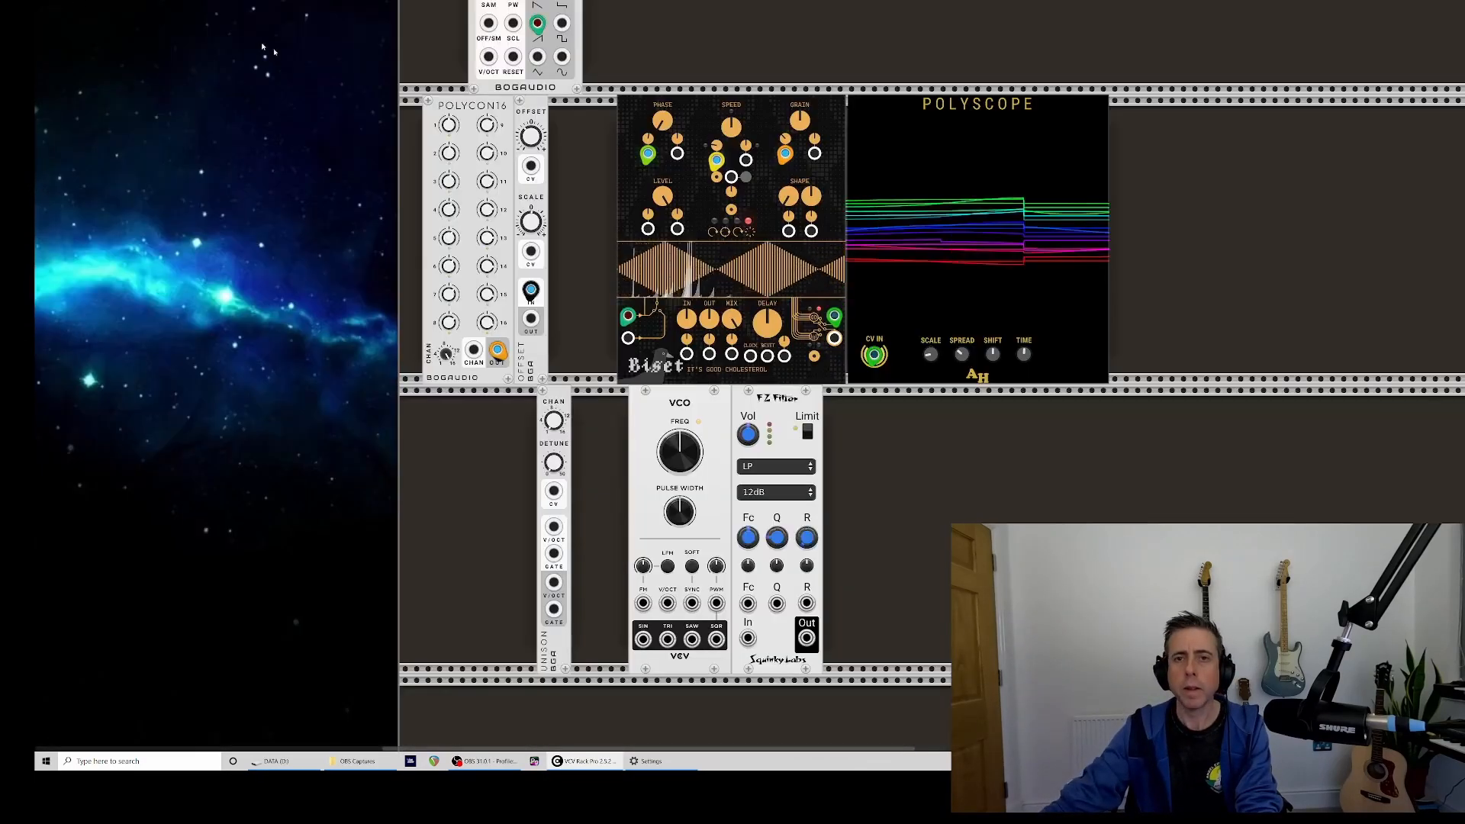
- Place the Unison module against the VCO and patch its V/OCT output to the VCO and the VCO's SAW output to the filter input
{"action": "left_click_drag", "start_coordinate": [562, 400], "coordinate": [619, 406]}
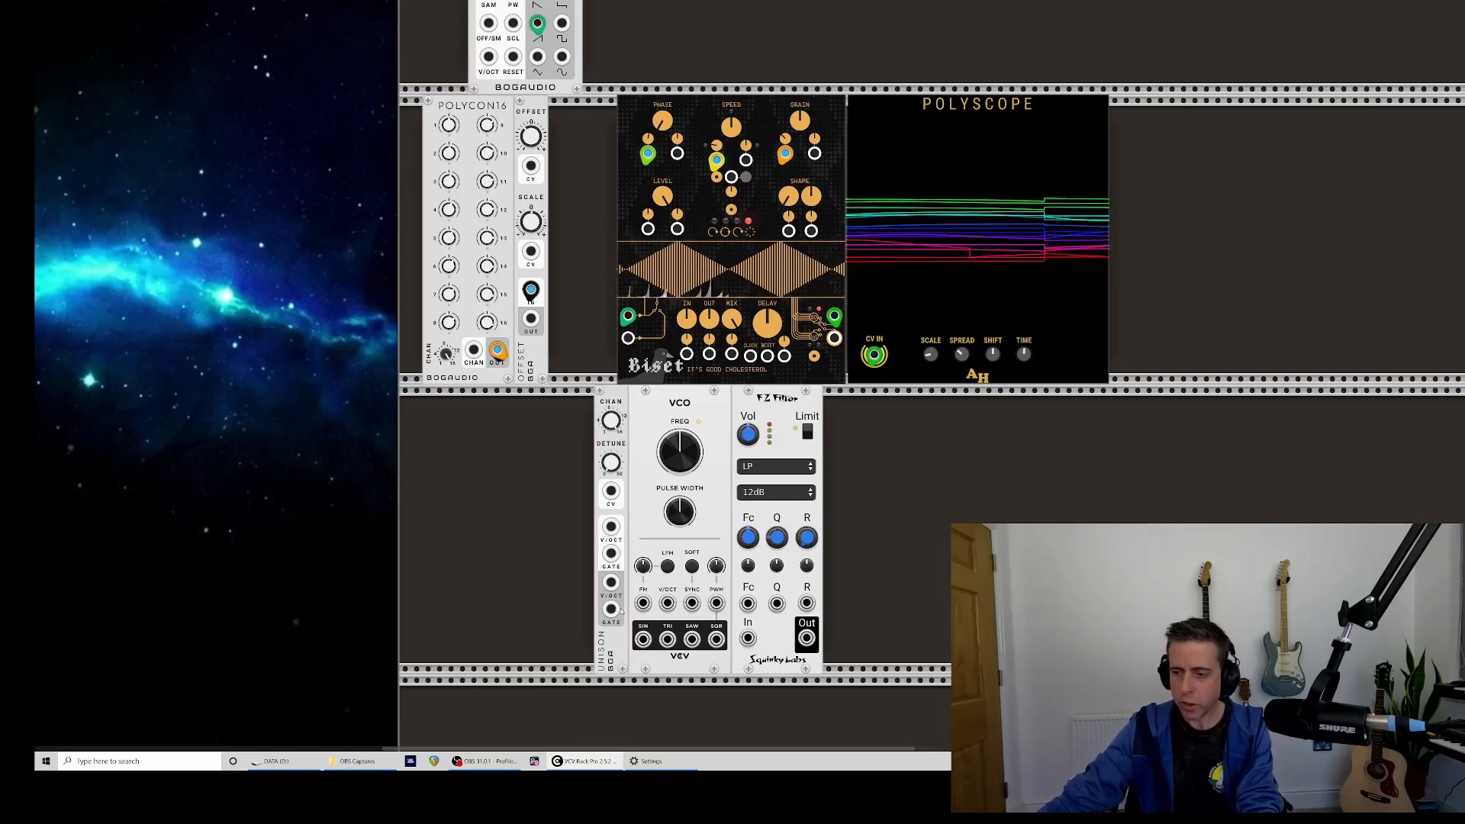
{"action": "left_click_drag", "start_coordinate": [610, 582], "coordinate": [667, 603]}
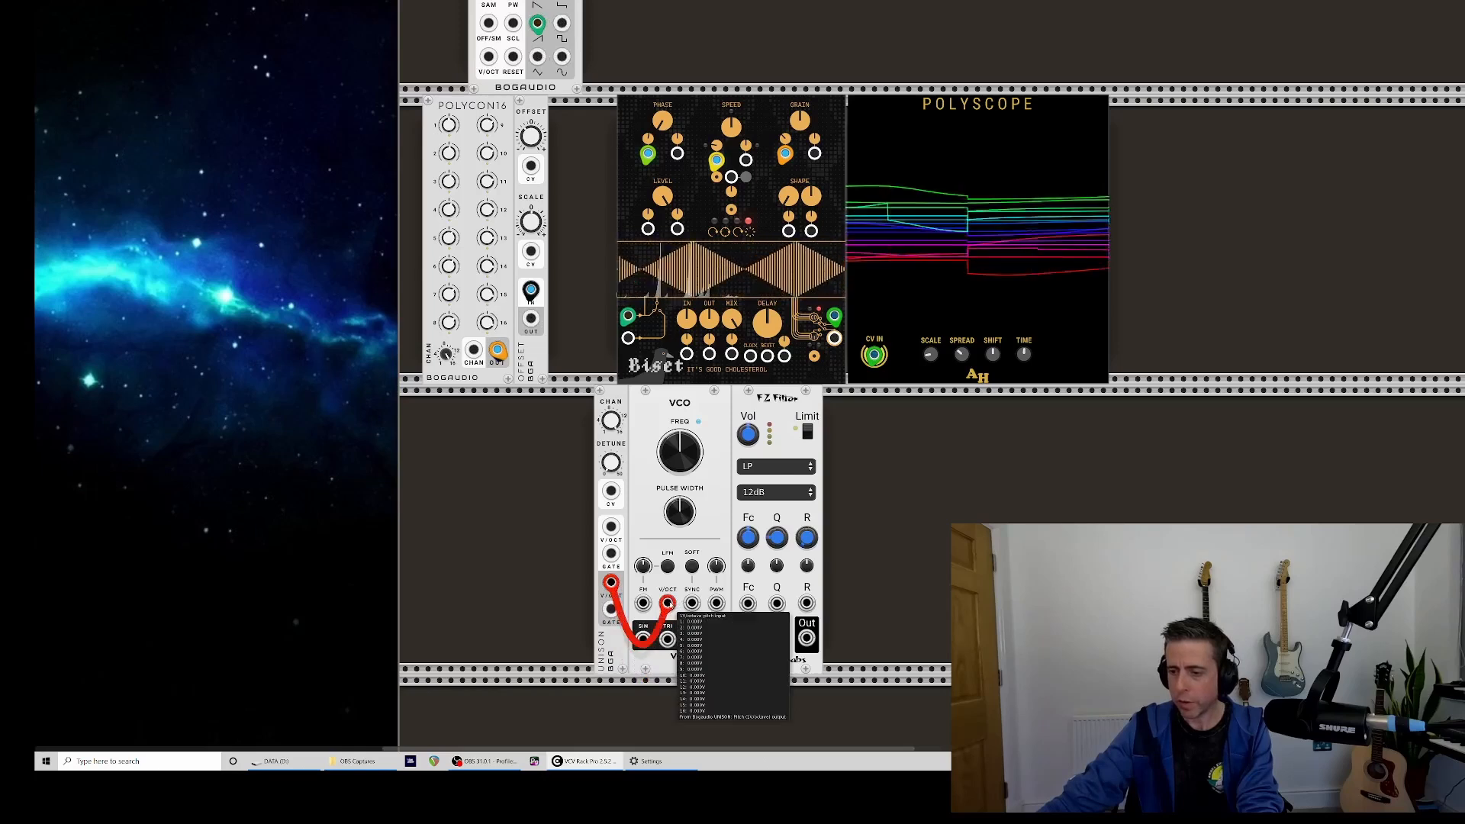
{"action": "left_click_drag", "start_coordinate": [692, 641], "coordinate": [747, 638]}
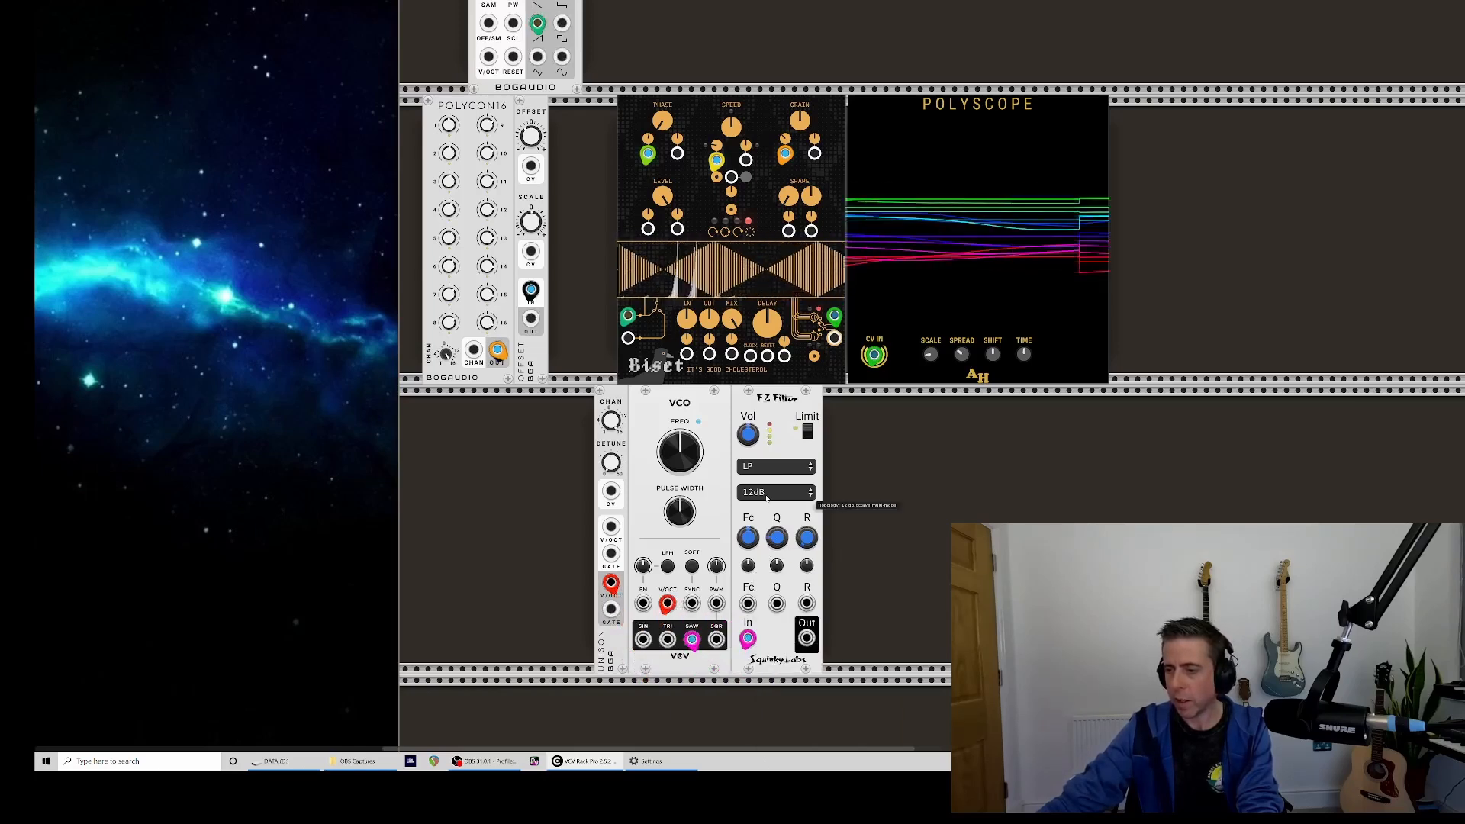
- Set the F2 Filter's slope to 24dB and patch the Biset module's polyphonic output to the filter's Fc input
{"action": "left_click", "coordinate": [766, 493]}
{"action": "left_click", "coordinate": [746, 513]}
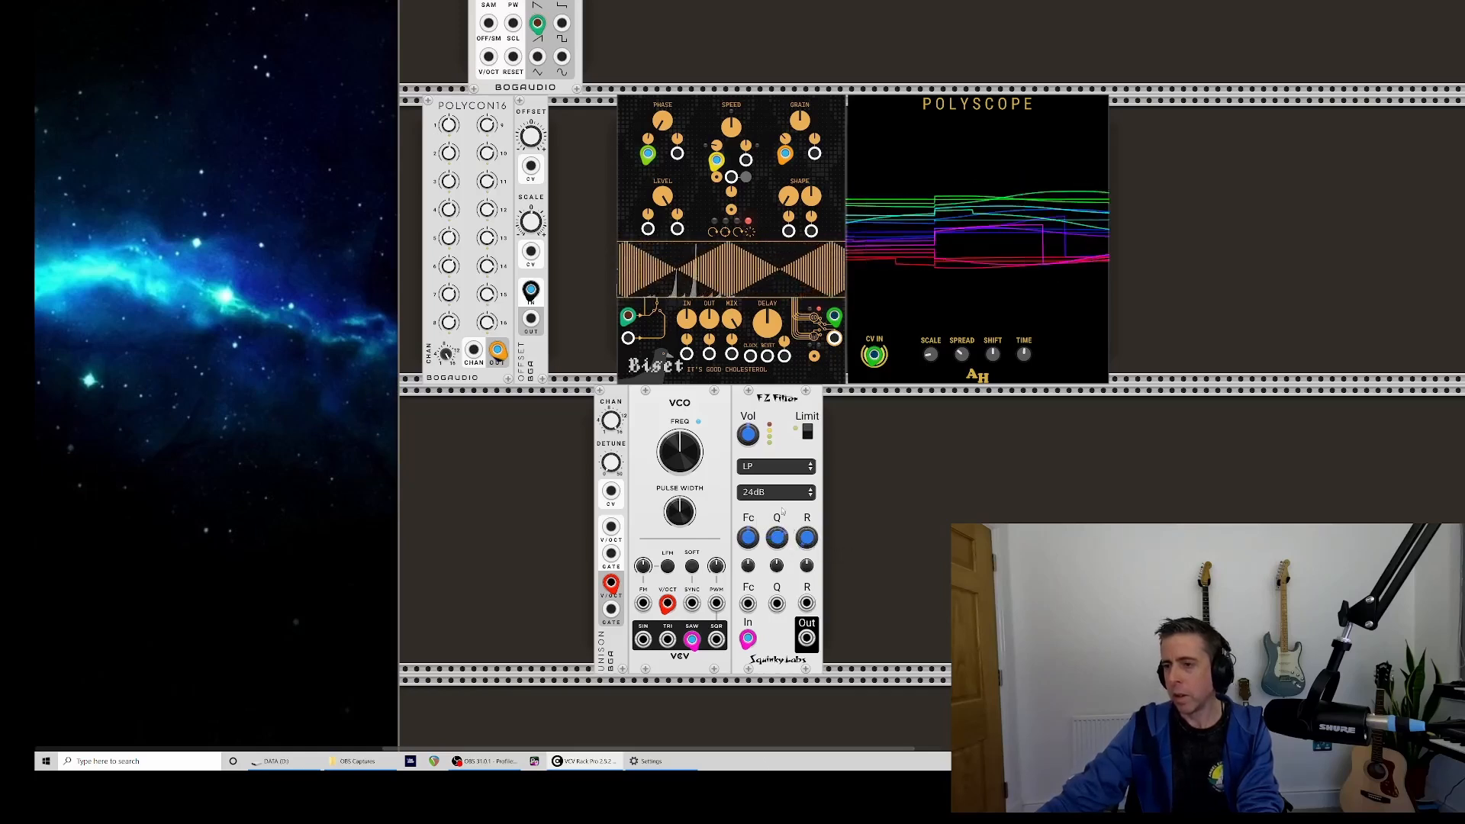
{"action": "mouse_move", "coordinate": [748, 603]}
{"action": "left_mouse_down"}
{"action": "mouse_move", "coordinate": [753, 631]}
{"action": "mouse_move", "coordinate": [745, 497]}
{"action": "mouse_move", "coordinate": [830, 292]}
{"action": "mouse_move", "coordinate": [834, 315]}
{"action": "left_mouse_up"}
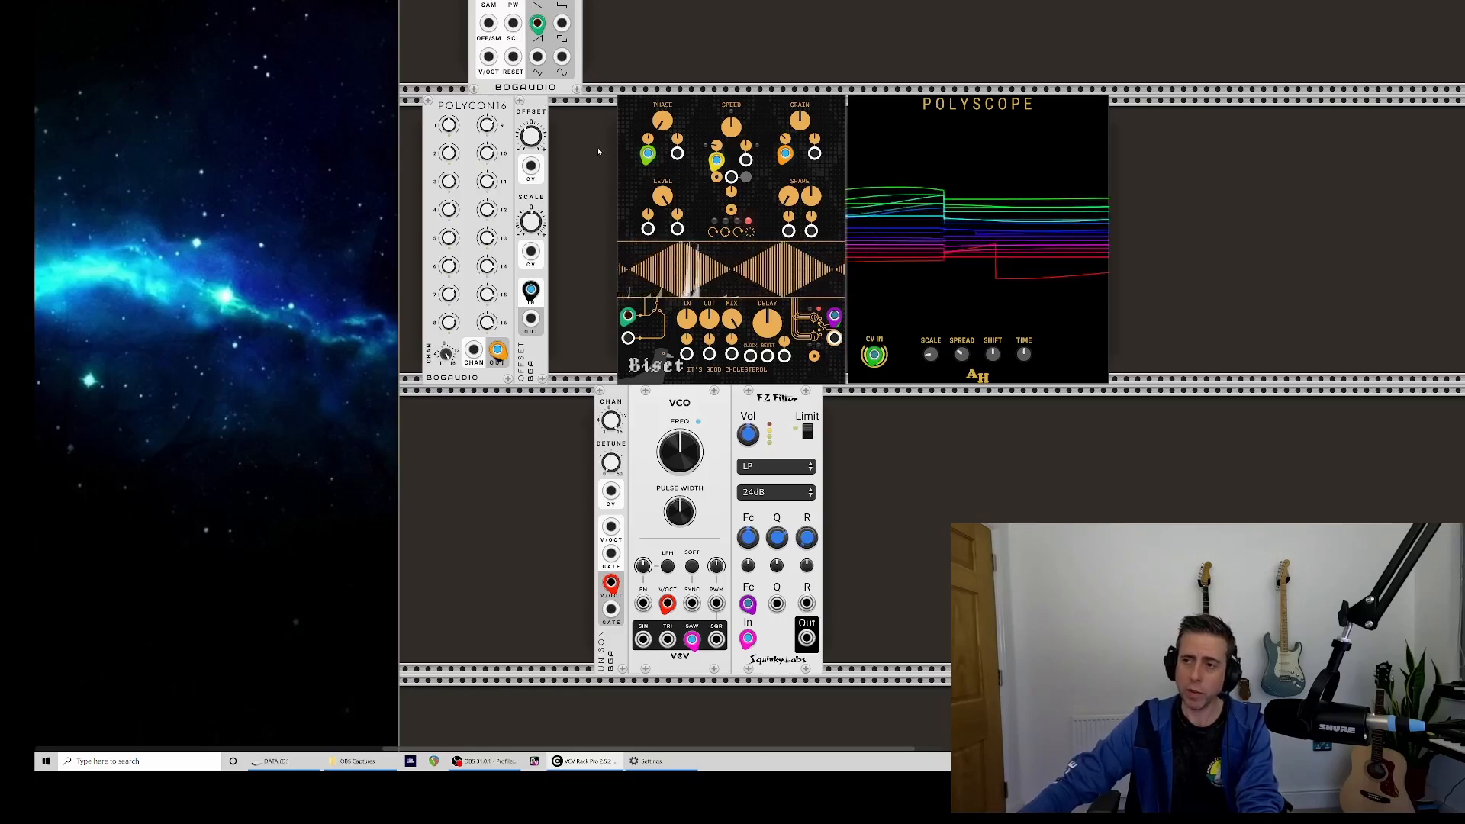
{"action": "left_click_drag", "start_coordinate": [598, 191], "coordinate": [627, 316]}
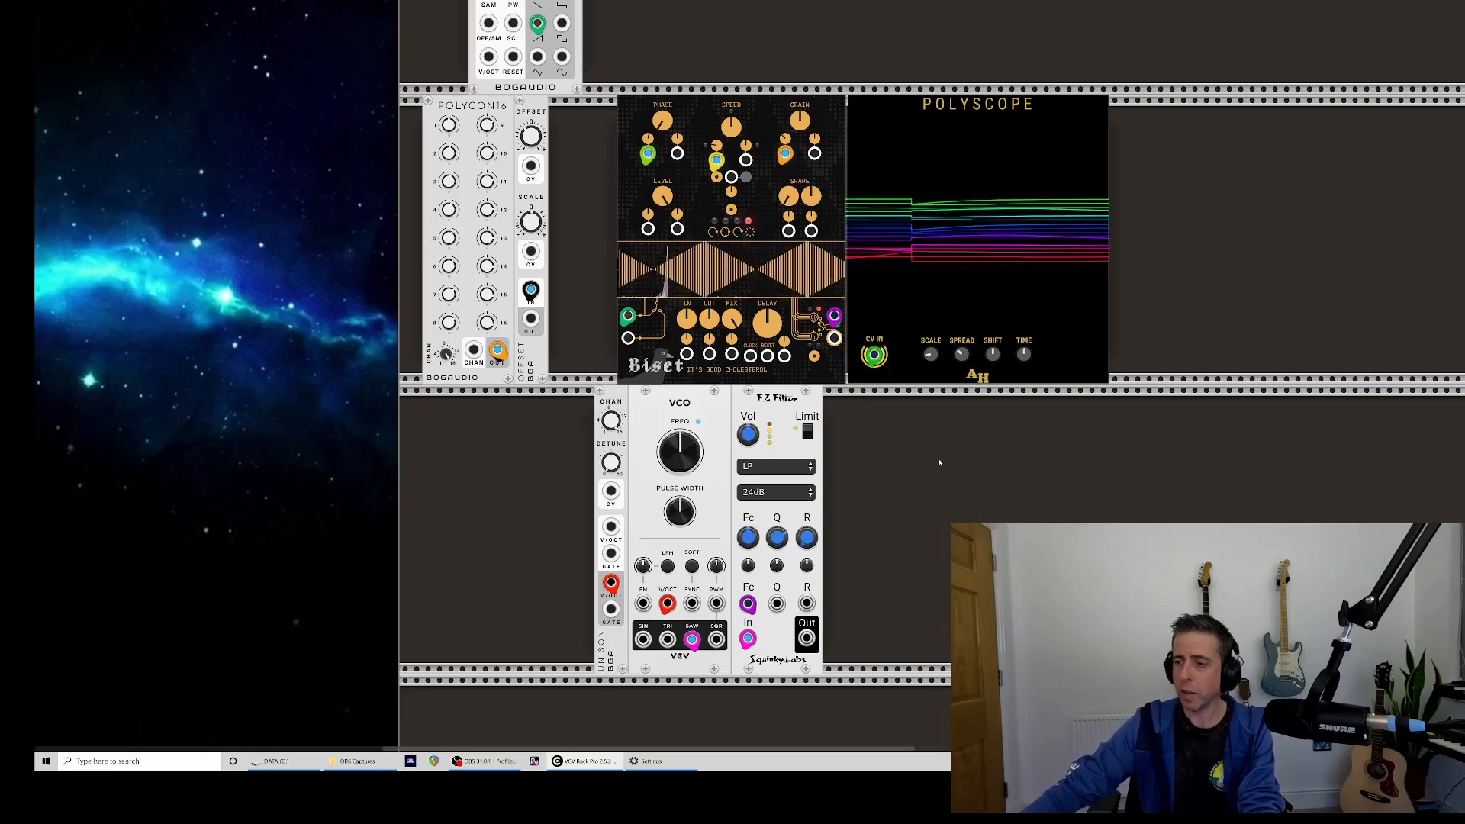
- Patch the F2 Filter's output to a free channel input of the mixer at the bottom of the rack
{"action": "key", "text": "F4"}
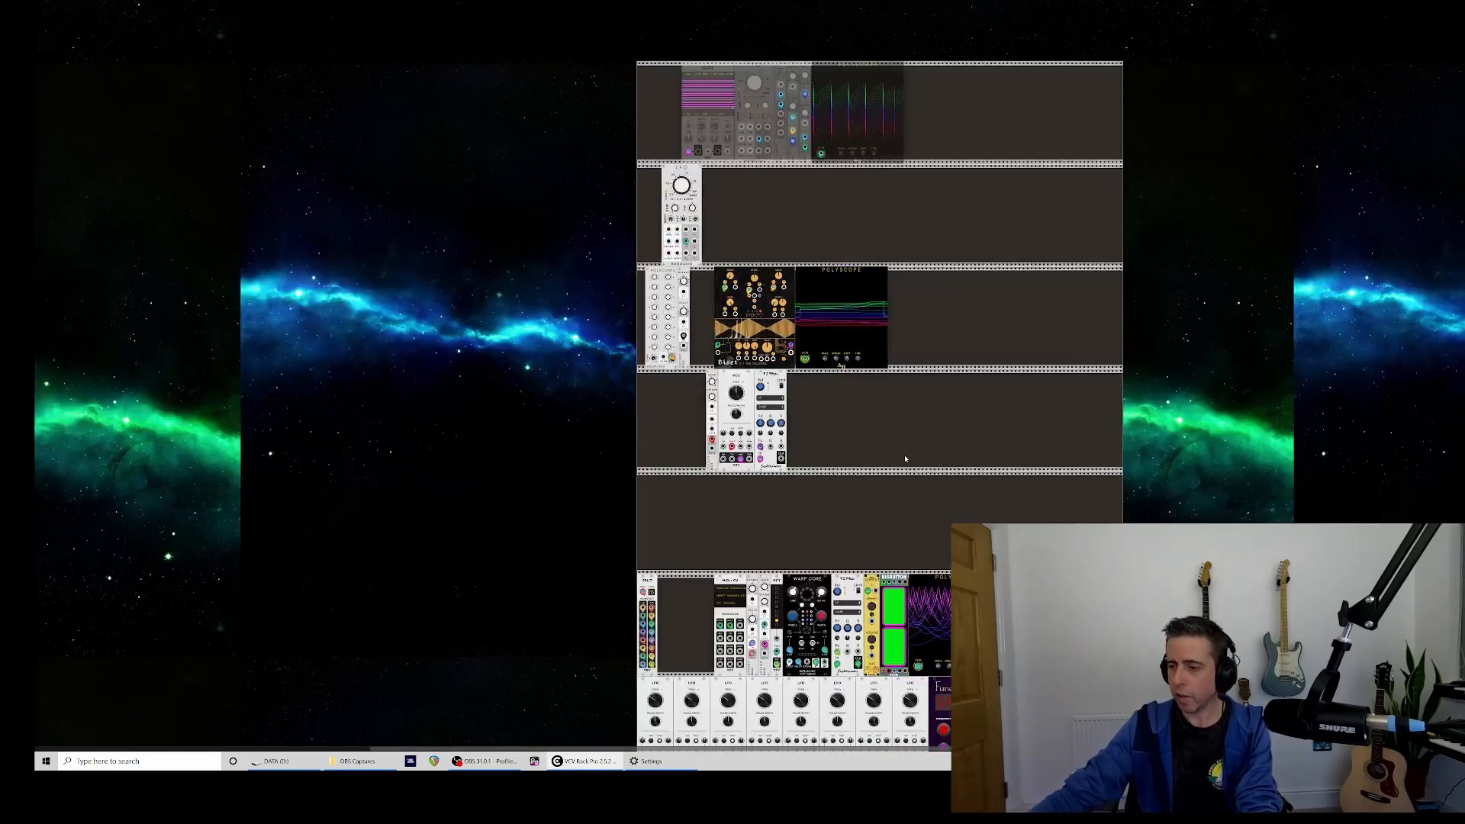
{"action": "scroll", "coordinate": [905, 459], "scroll_direction": "down", "scroll_amount": 5}
{"action": "scroll", "coordinate": [905, 459], "scroll_direction": "down", "scroll_amount": 2}
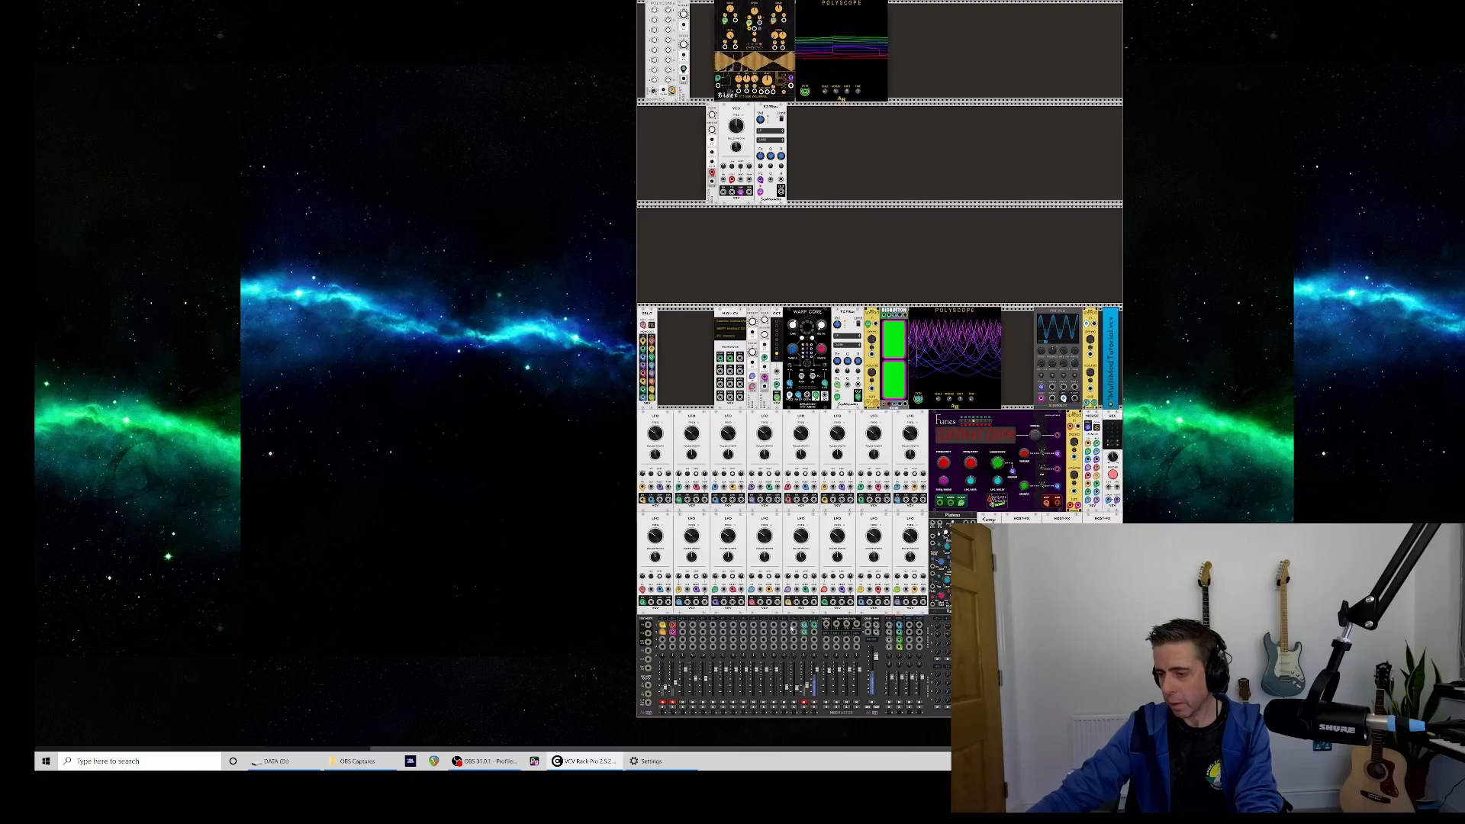
{"action": "left_click_drag", "start_coordinate": [792, 627], "coordinate": [780, 194]}
{"action": "right_click", "coordinate": [780, 195]}
{"action": "left_click", "coordinate": [772, 229]}
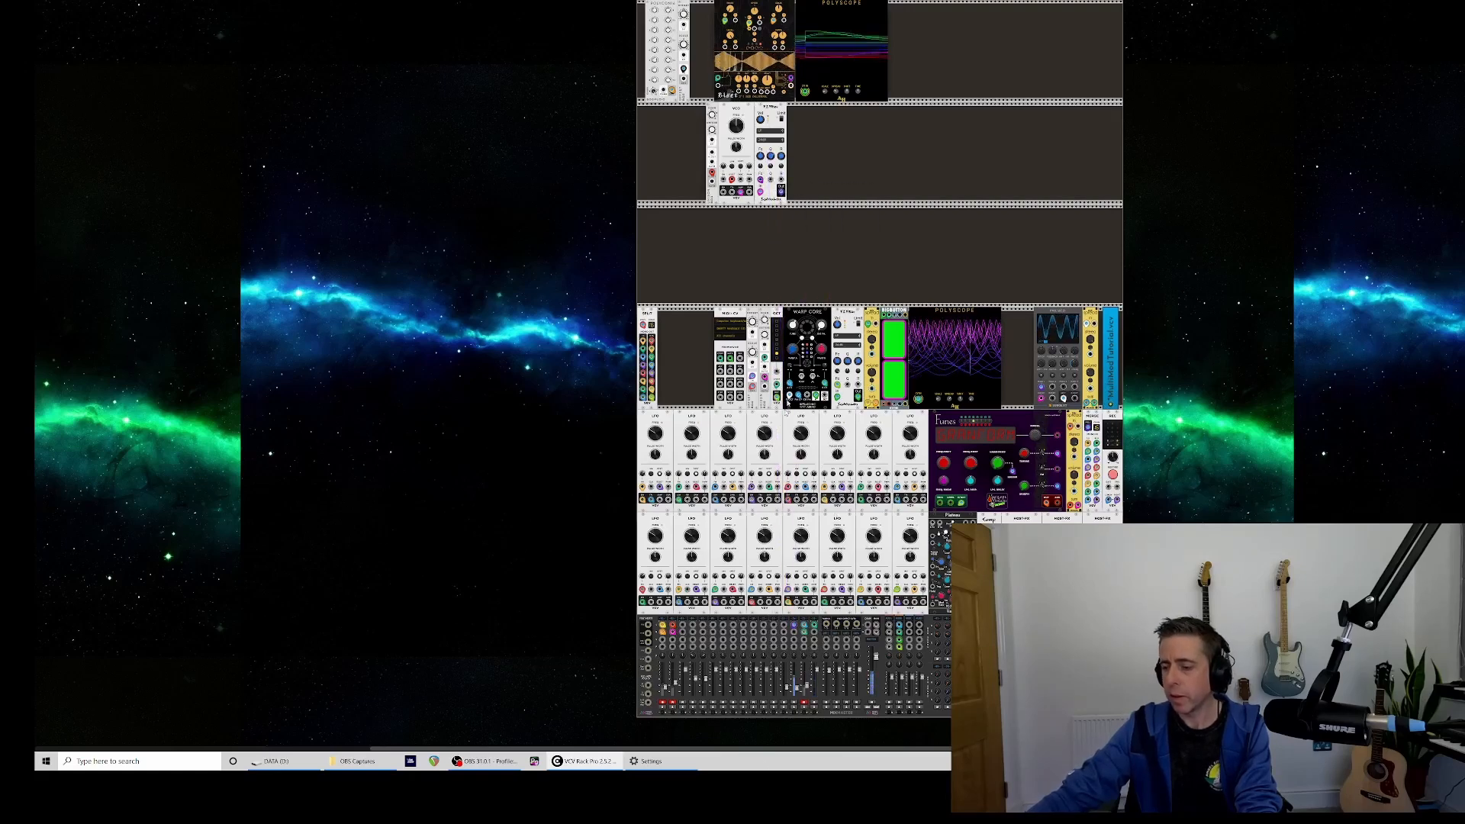
- Raise the Fc modulation amount on the F2 Filter
{"action": "scroll", "coordinate": [840, 276], "scroll_direction": "up", "scroll_amount": 10}
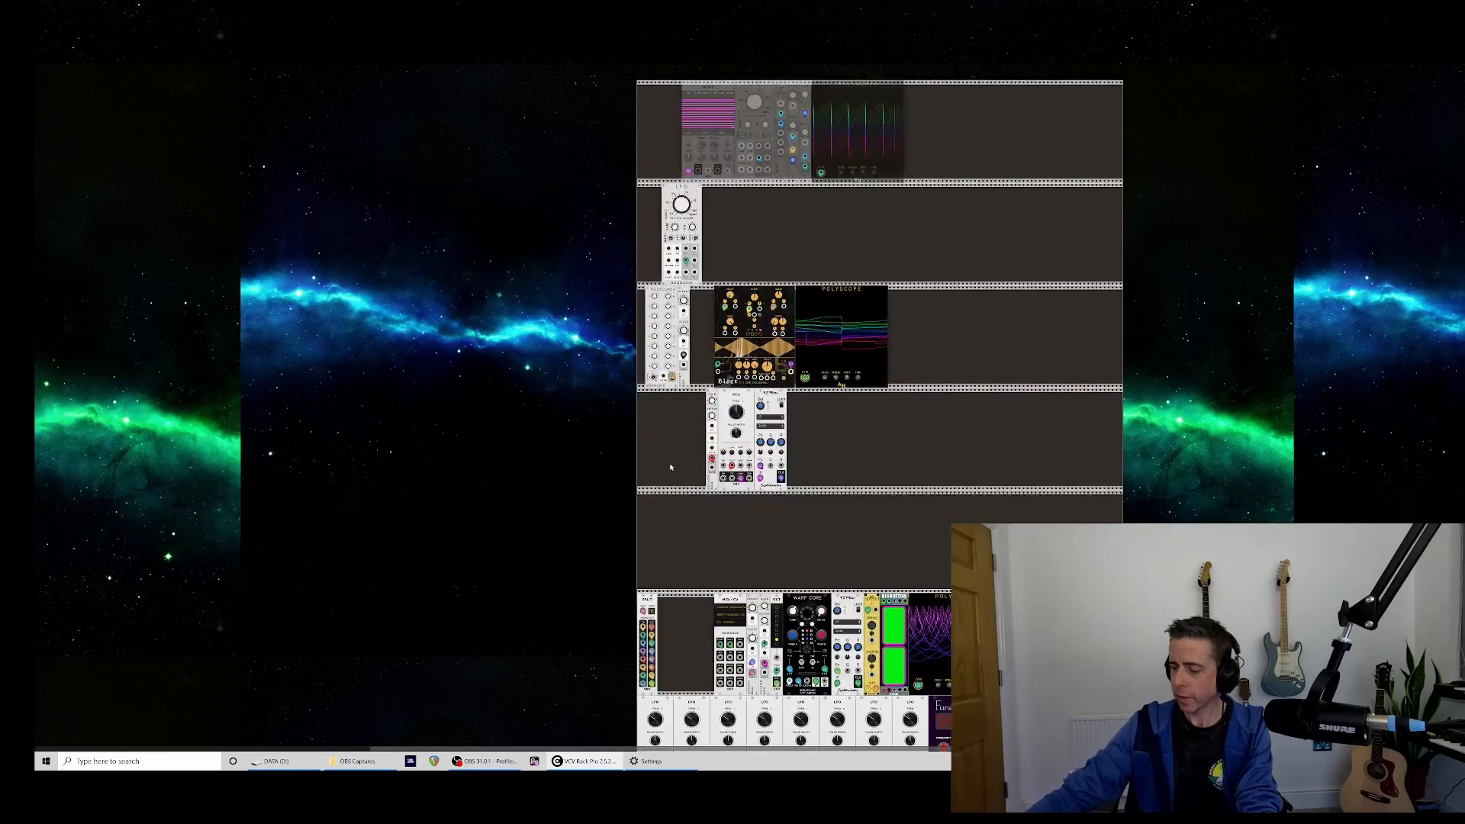
{"action": "scroll", "coordinate": [671, 467], "scroll_direction": "up", "scroll_amount": 8}
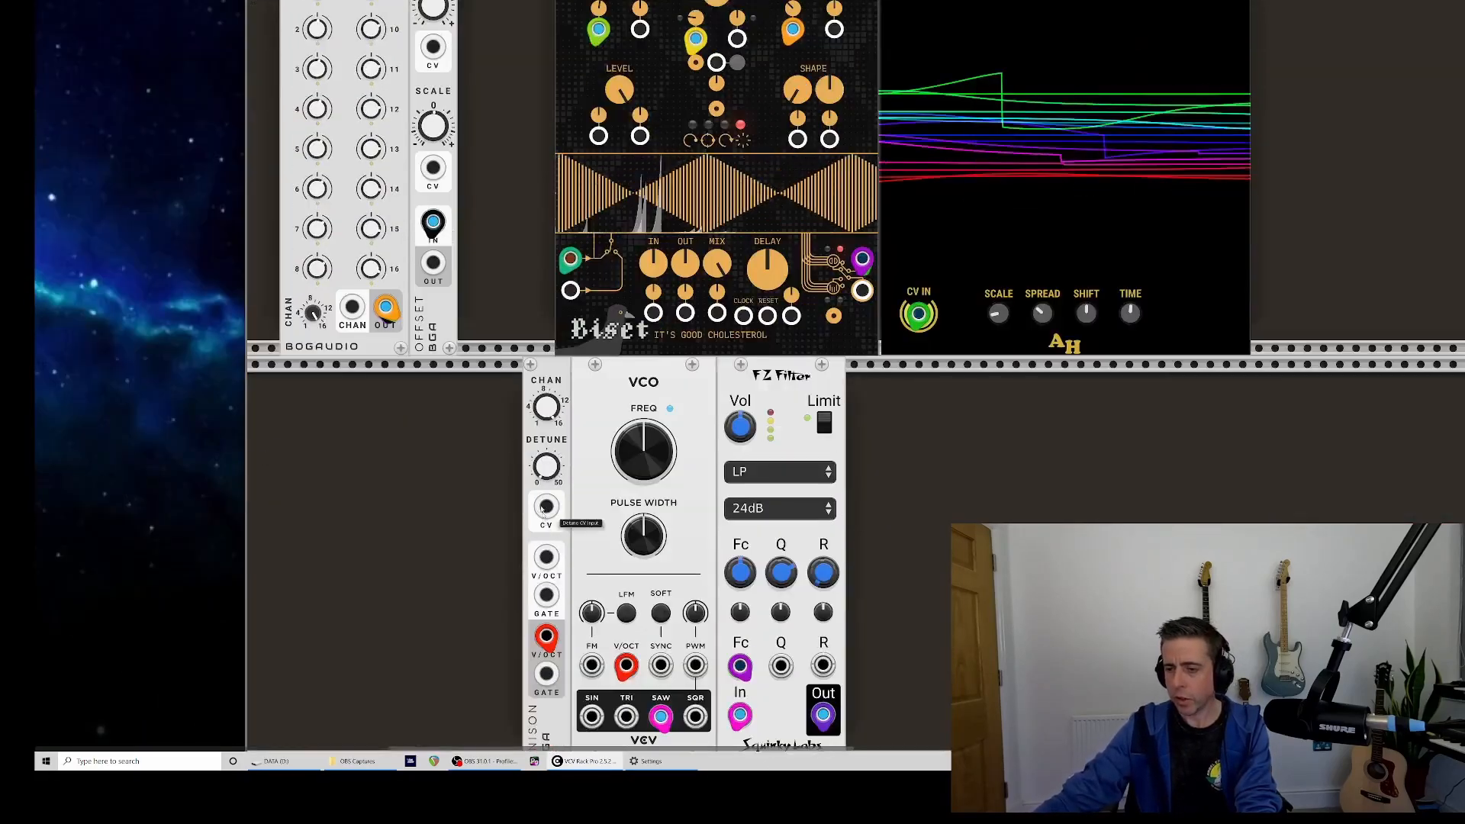
{"action": "scroll", "coordinate": [912, 493], "scroll_direction": "down", "scroll_amount": 2}
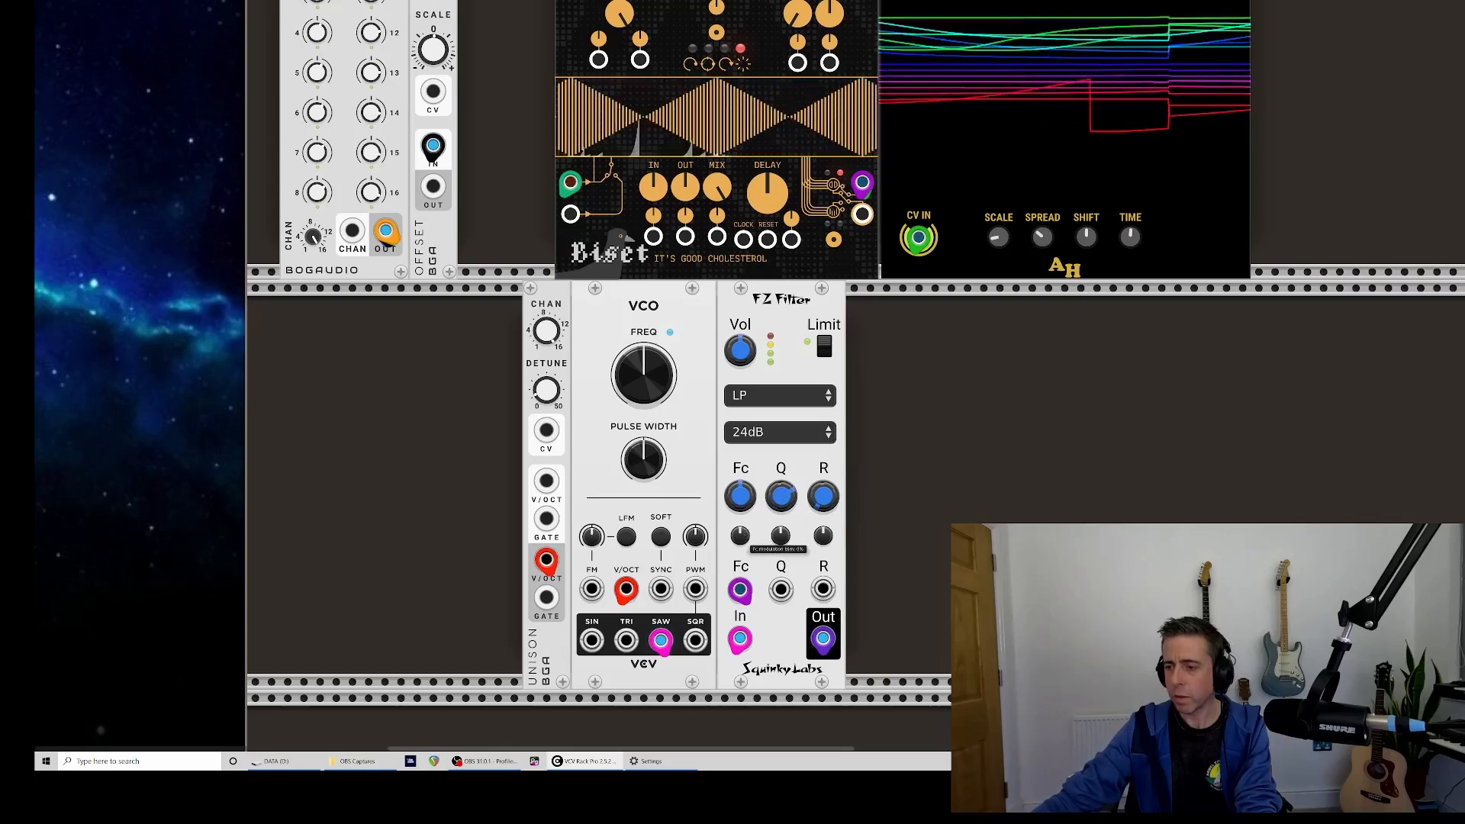
{"action": "left_click_drag", "start_coordinate": [740, 536], "coordinate": [741, 500]}
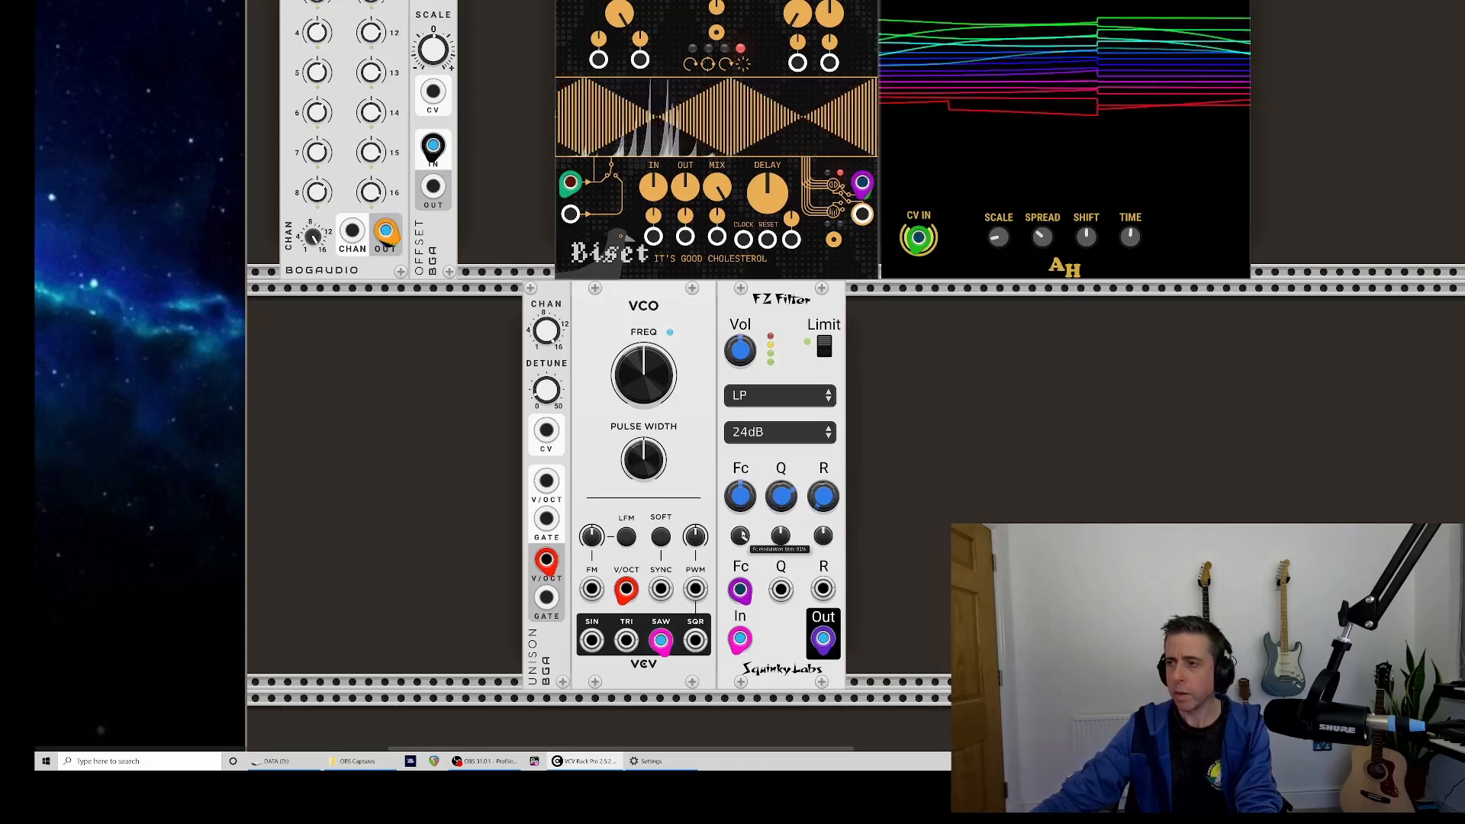
- Switch the Biset module to its first playhead mode
{"action": "scroll", "coordinate": [740, 534], "scroll_direction": "up", "scroll_amount": 8}
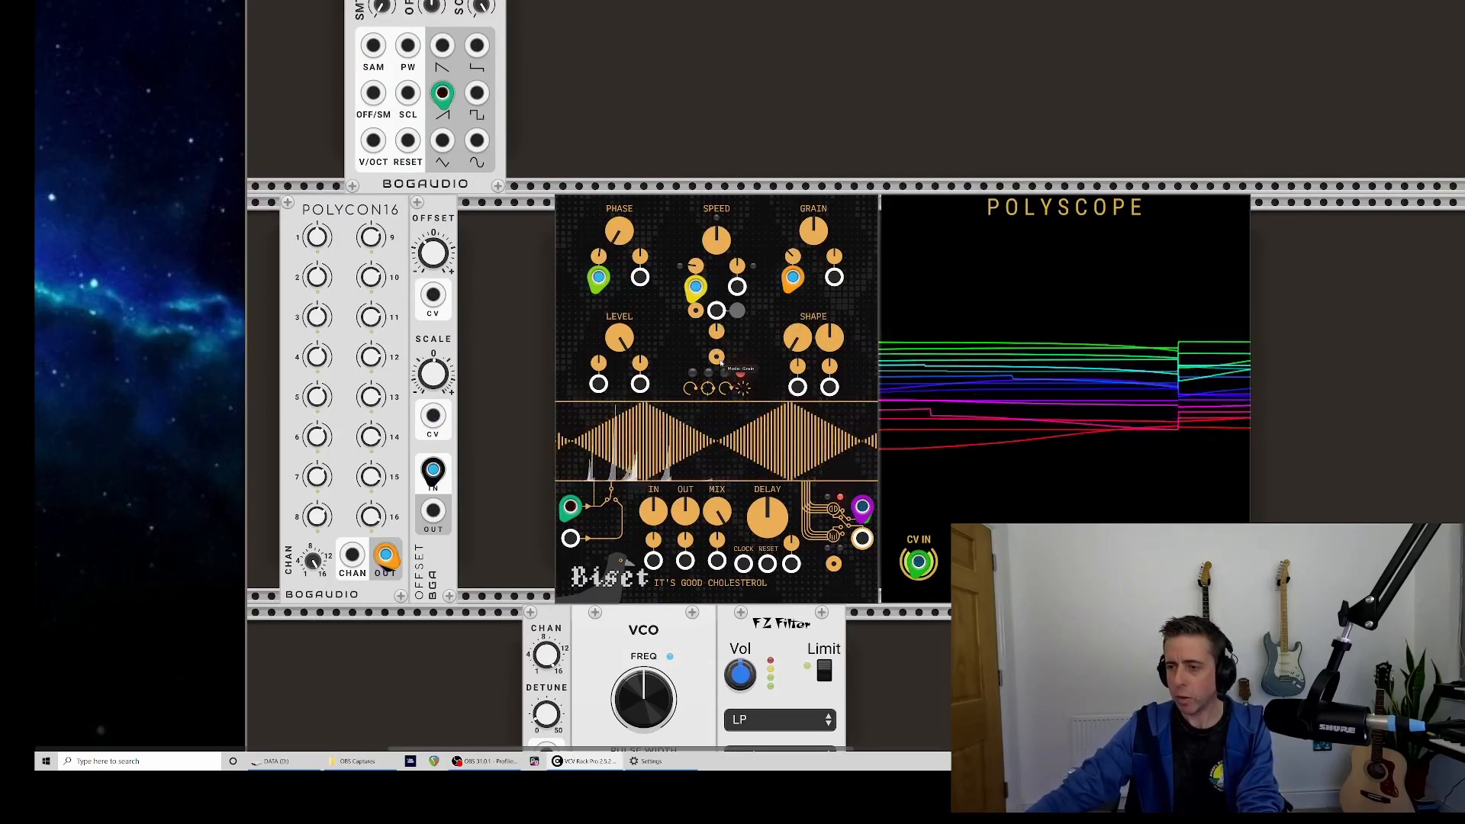
{"action": "left_click", "coordinate": [718, 359]}
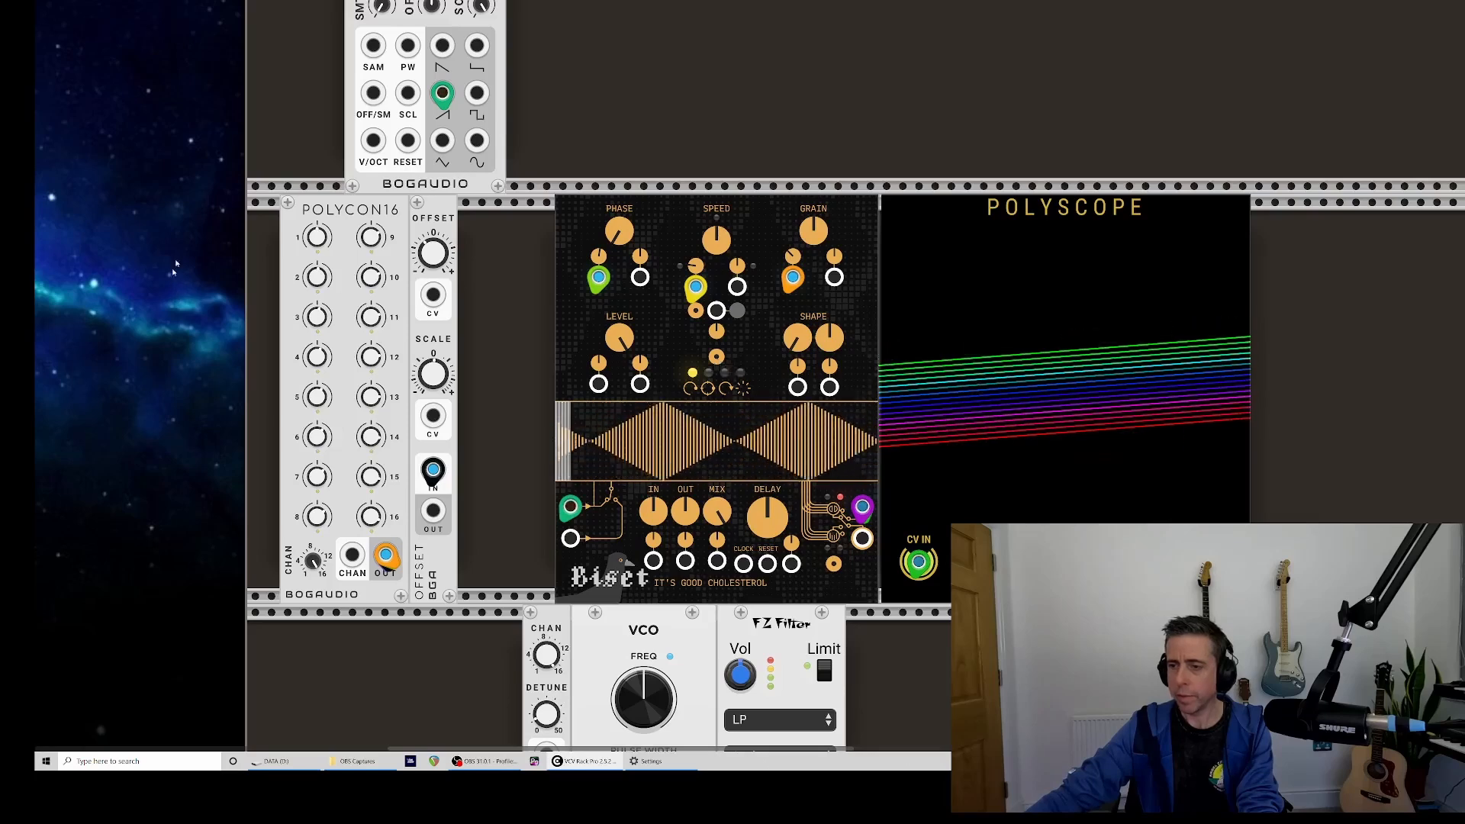
{"action": "scroll", "coordinate": [461, 366], "scroll_direction": "up", "scroll_amount": 2}
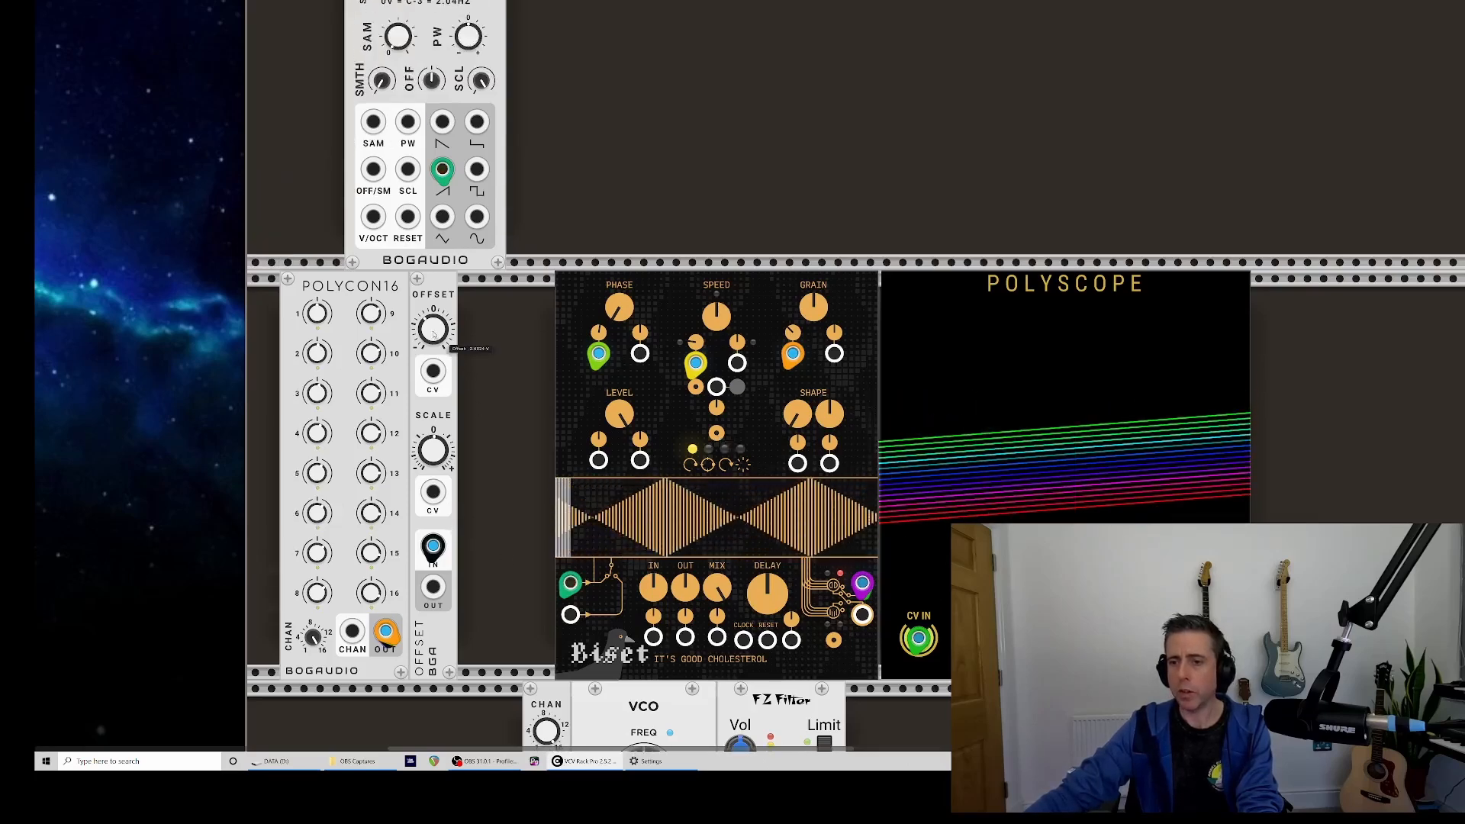
{"action": "scroll", "coordinate": [442, 252], "scroll_direction": "up", "scroll_amount": 2}
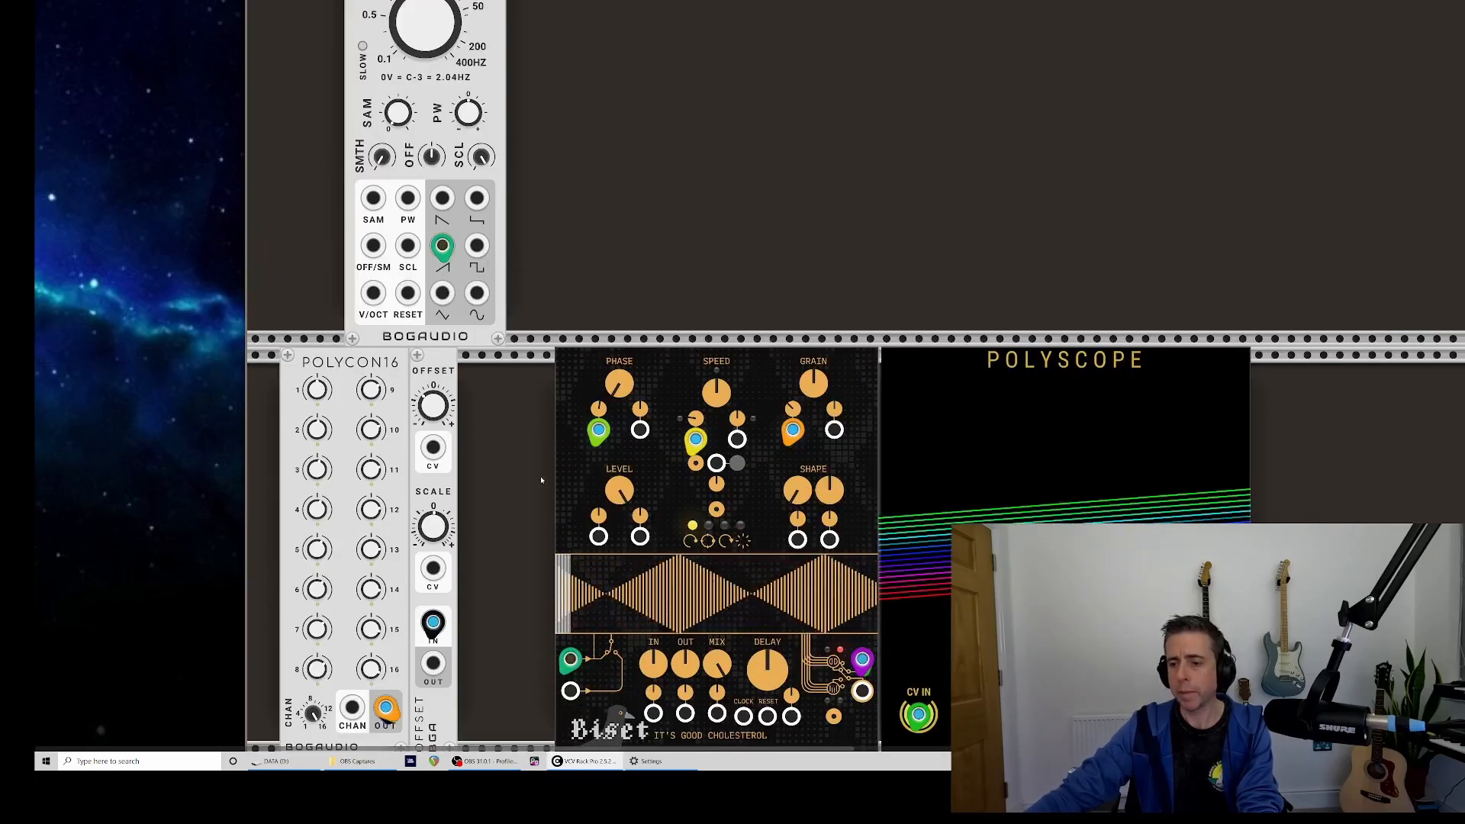
- Add a µMAP module mapped to the Biset's first Phase modulation amount and feed its input from the LFO's sine output
{"action": "scroll", "coordinate": [541, 480], "scroll_direction": "up", "scroll_amount": 1}
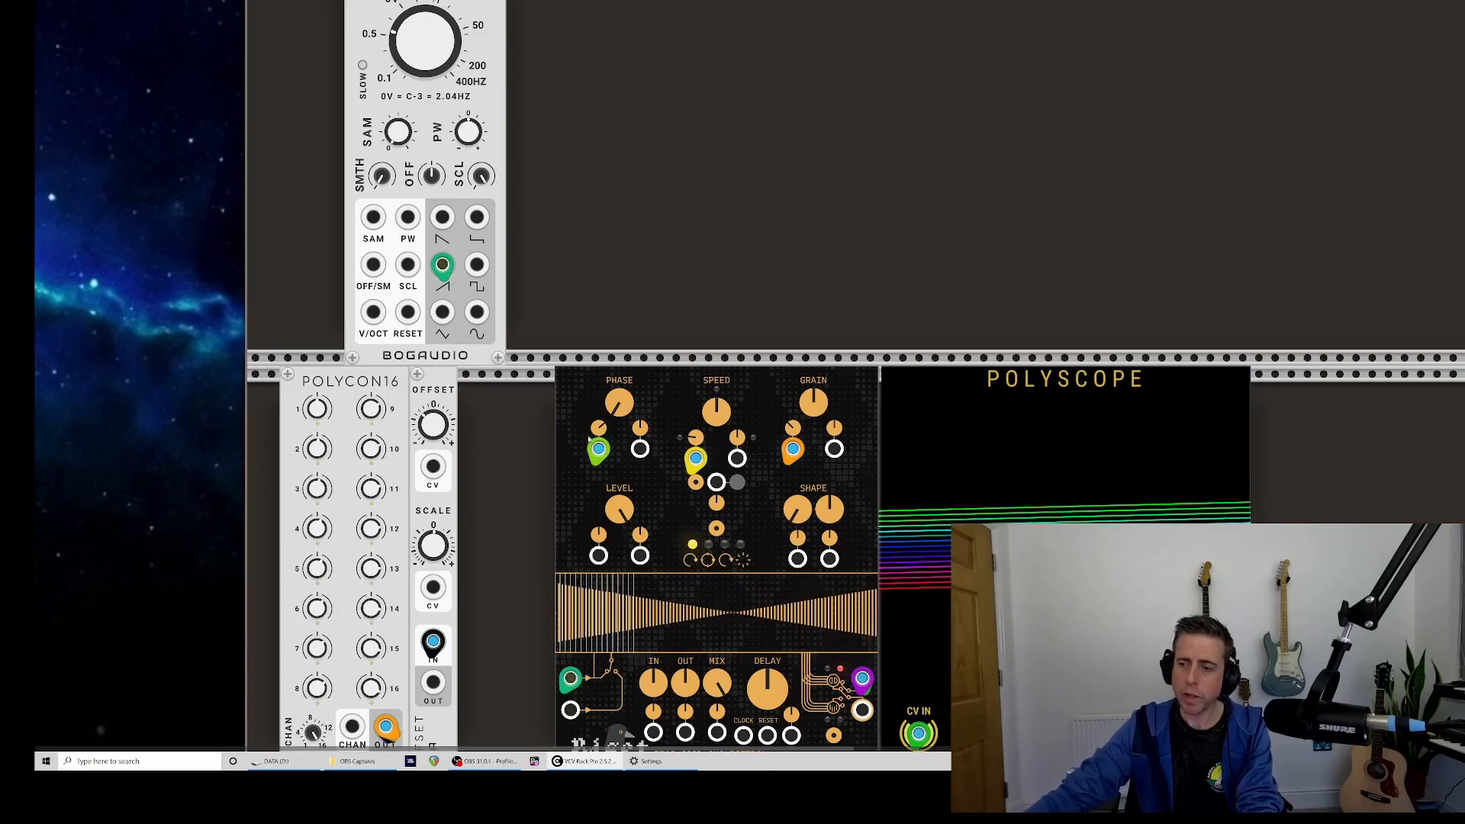
{"action": "right_click", "coordinate": [544, 435]}
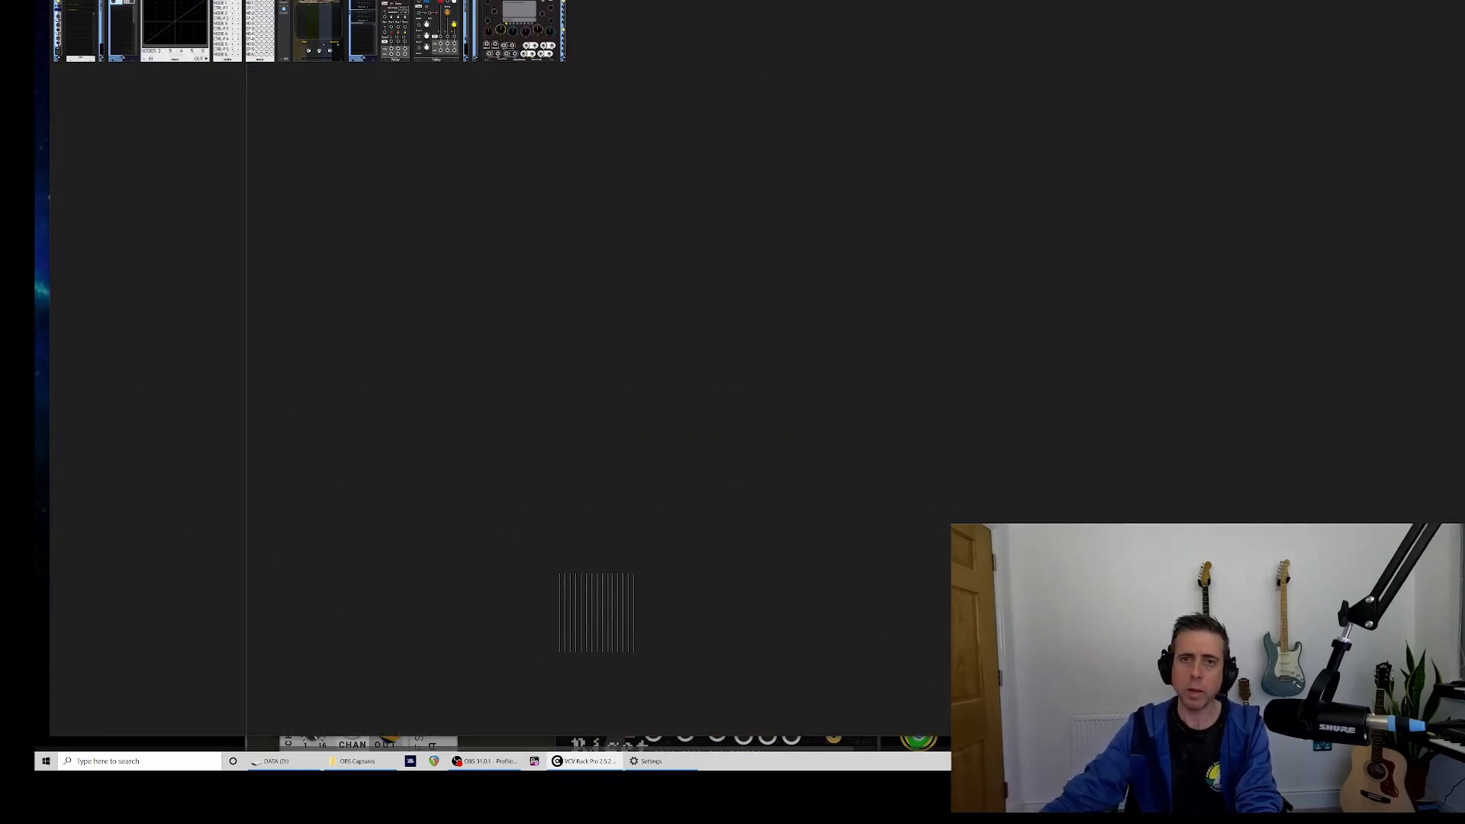
{"action": "left_click", "coordinate": [69, 6]}
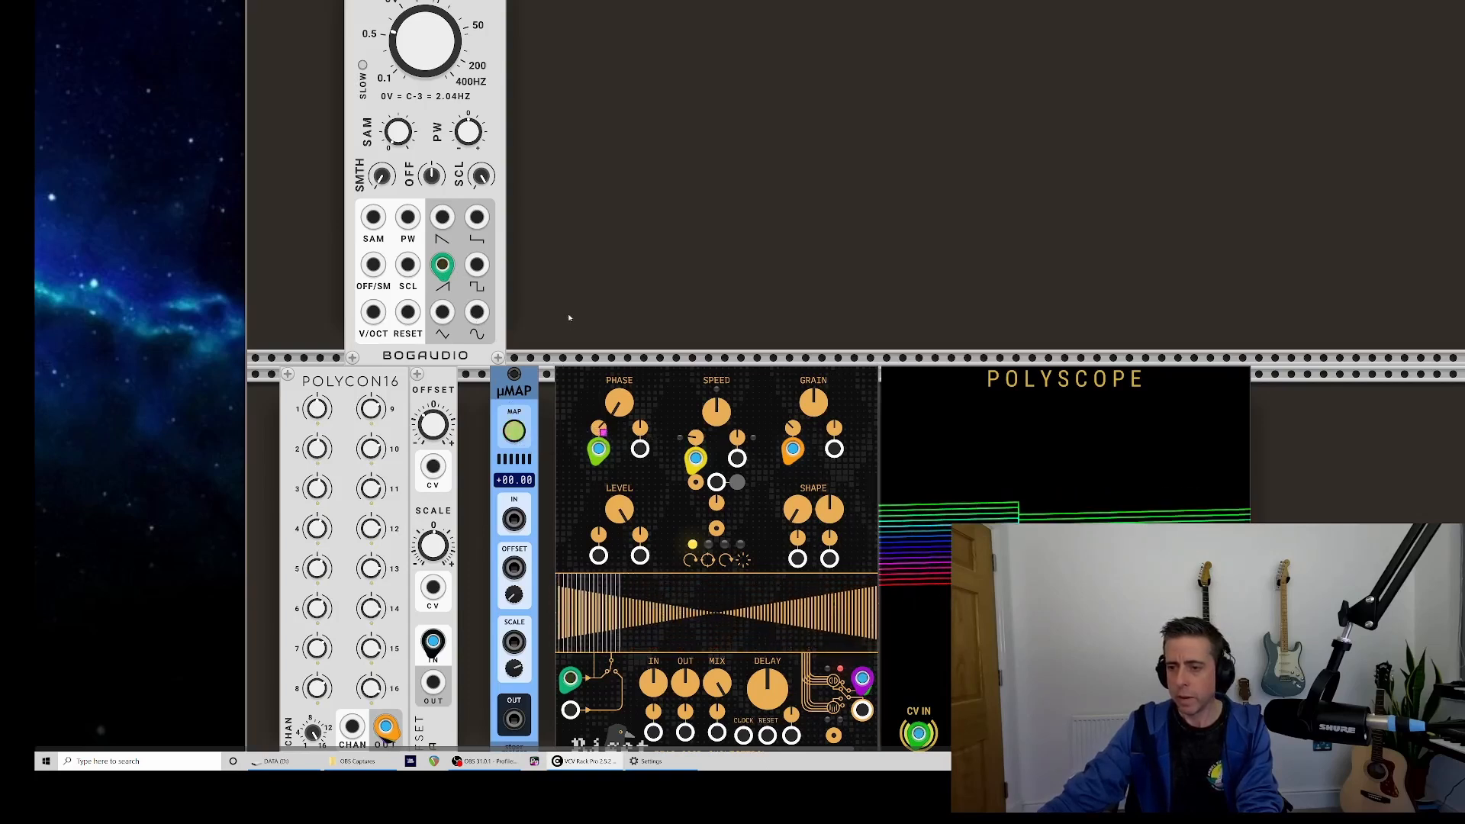
{"action": "left_click_drag", "start_coordinate": [516, 519], "coordinate": [476, 313]}
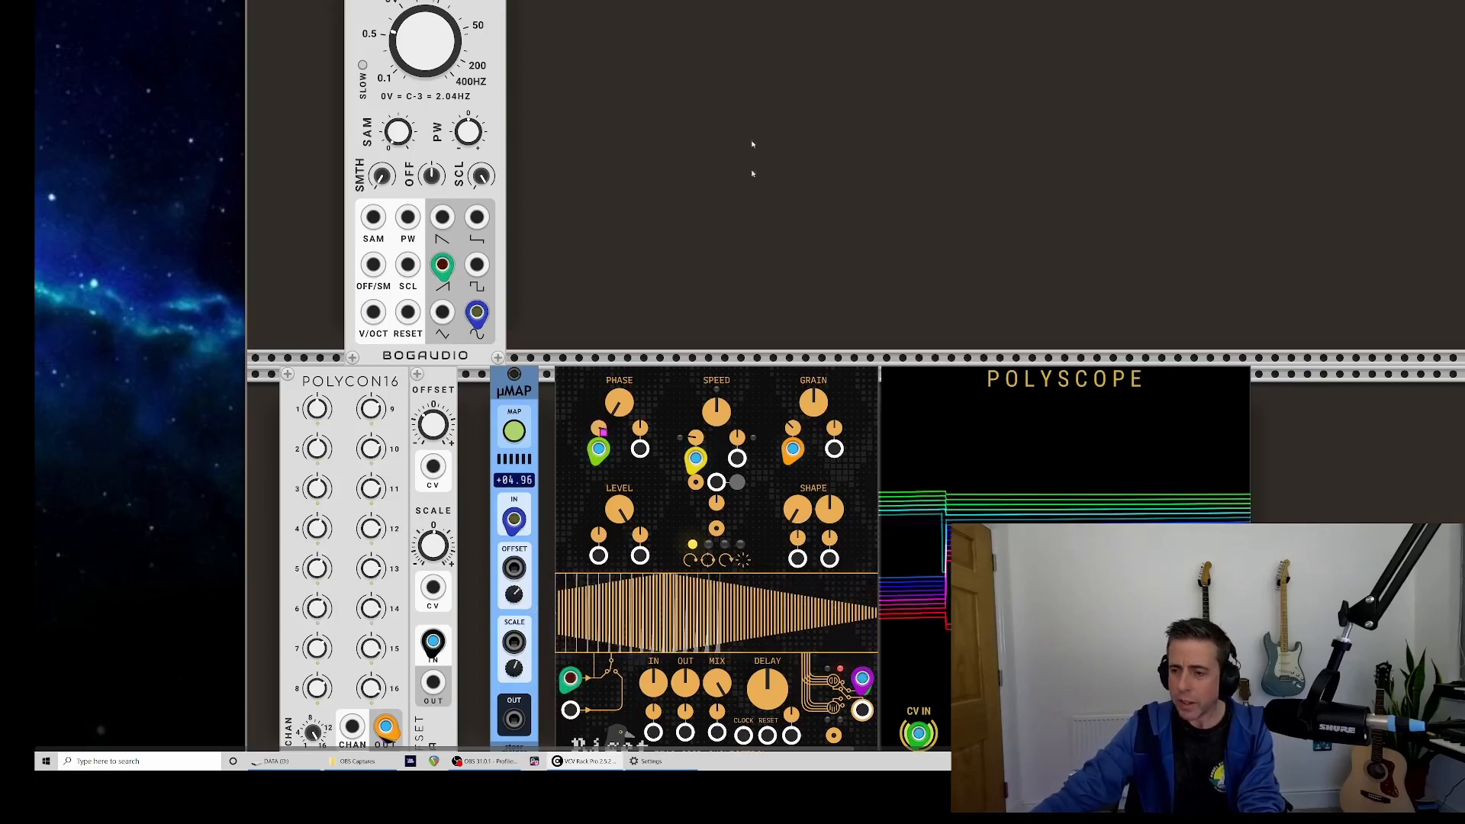
- Switch the Biset module to its second playhead mode and examine the modulation across the Polyscope and the filter voice
{"action": "scroll", "coordinate": [752, 145], "scroll_direction": "down", "scroll_amount": 5}
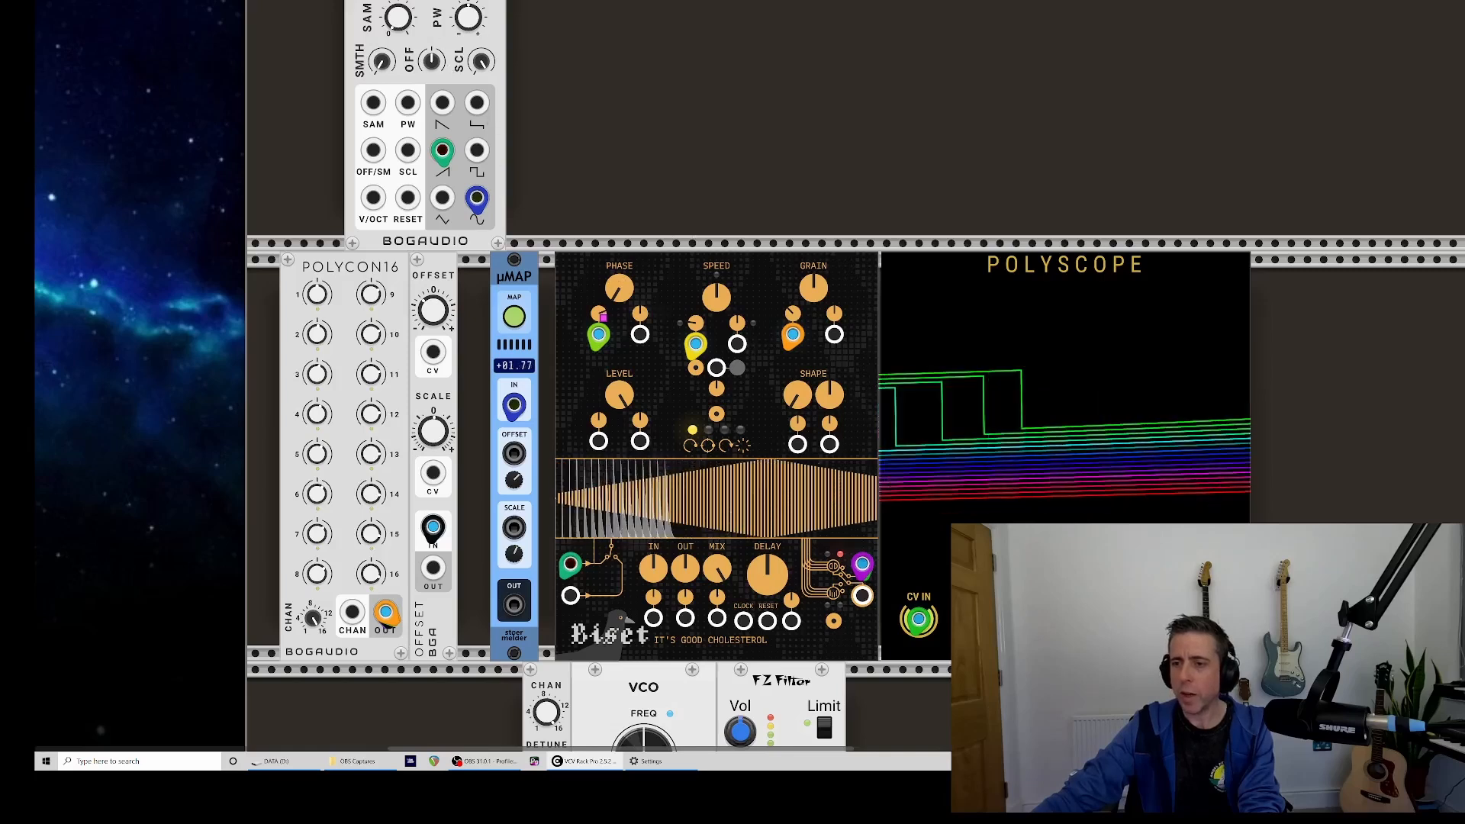
{"action": "scroll", "coordinate": [855, 374], "scroll_direction": "up", "scroll_amount": 5}
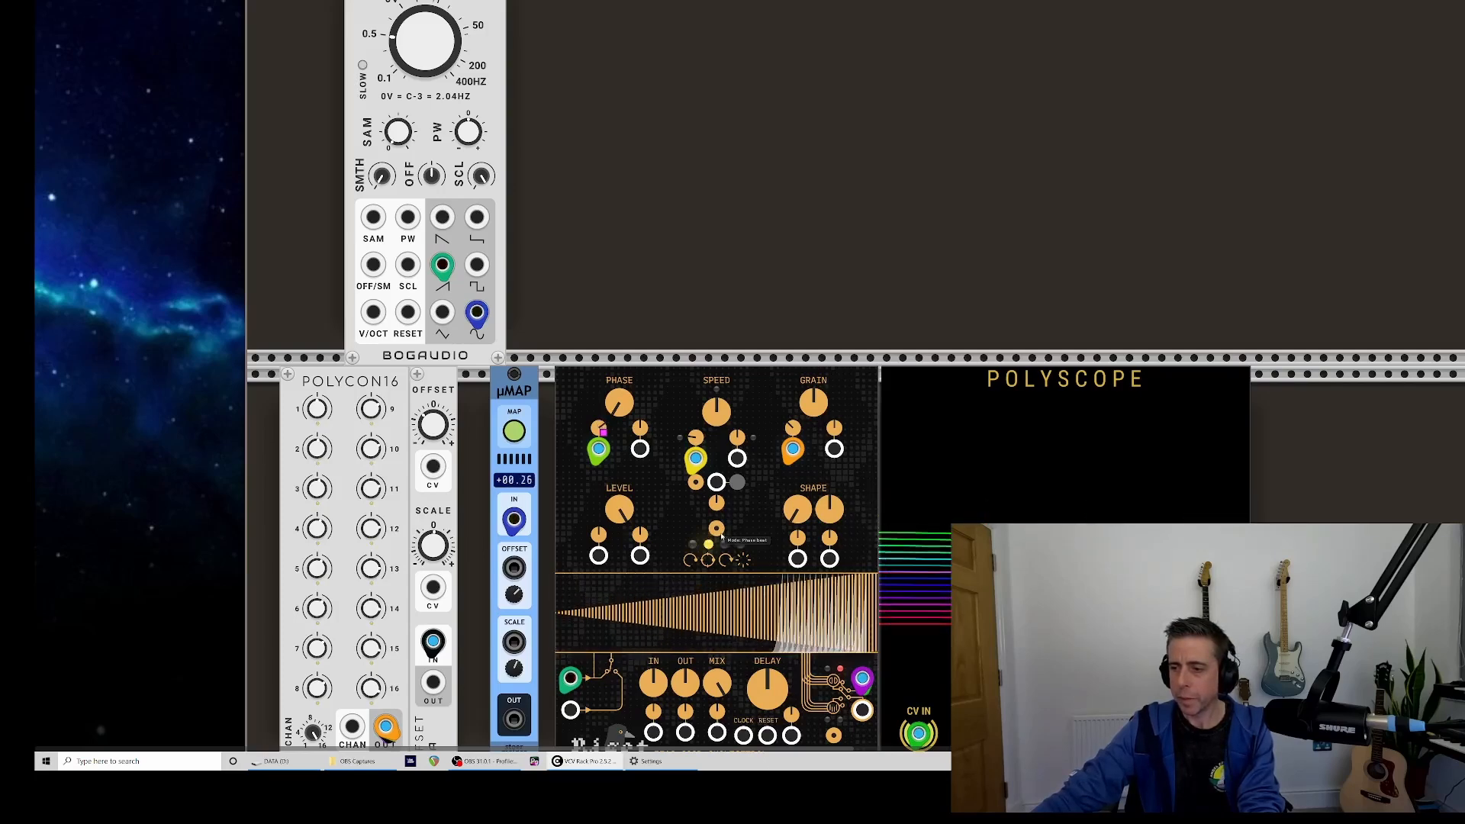
{"action": "scroll", "coordinate": [722, 538], "scroll_direction": "down", "scroll_amount": 6}
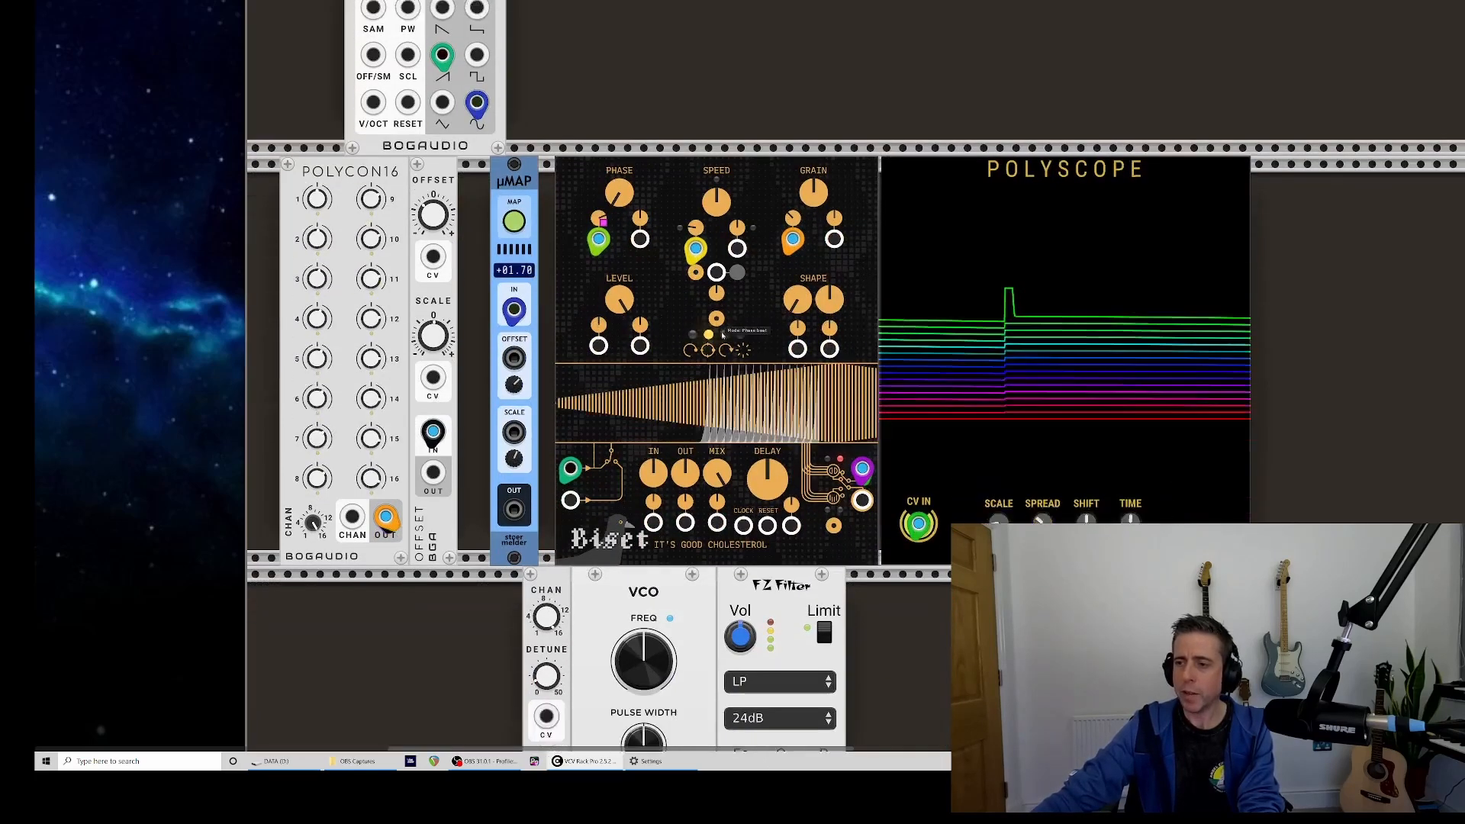
{"action": "scroll", "coordinate": [721, 333], "scroll_direction": "down", "scroll_amount": 3}
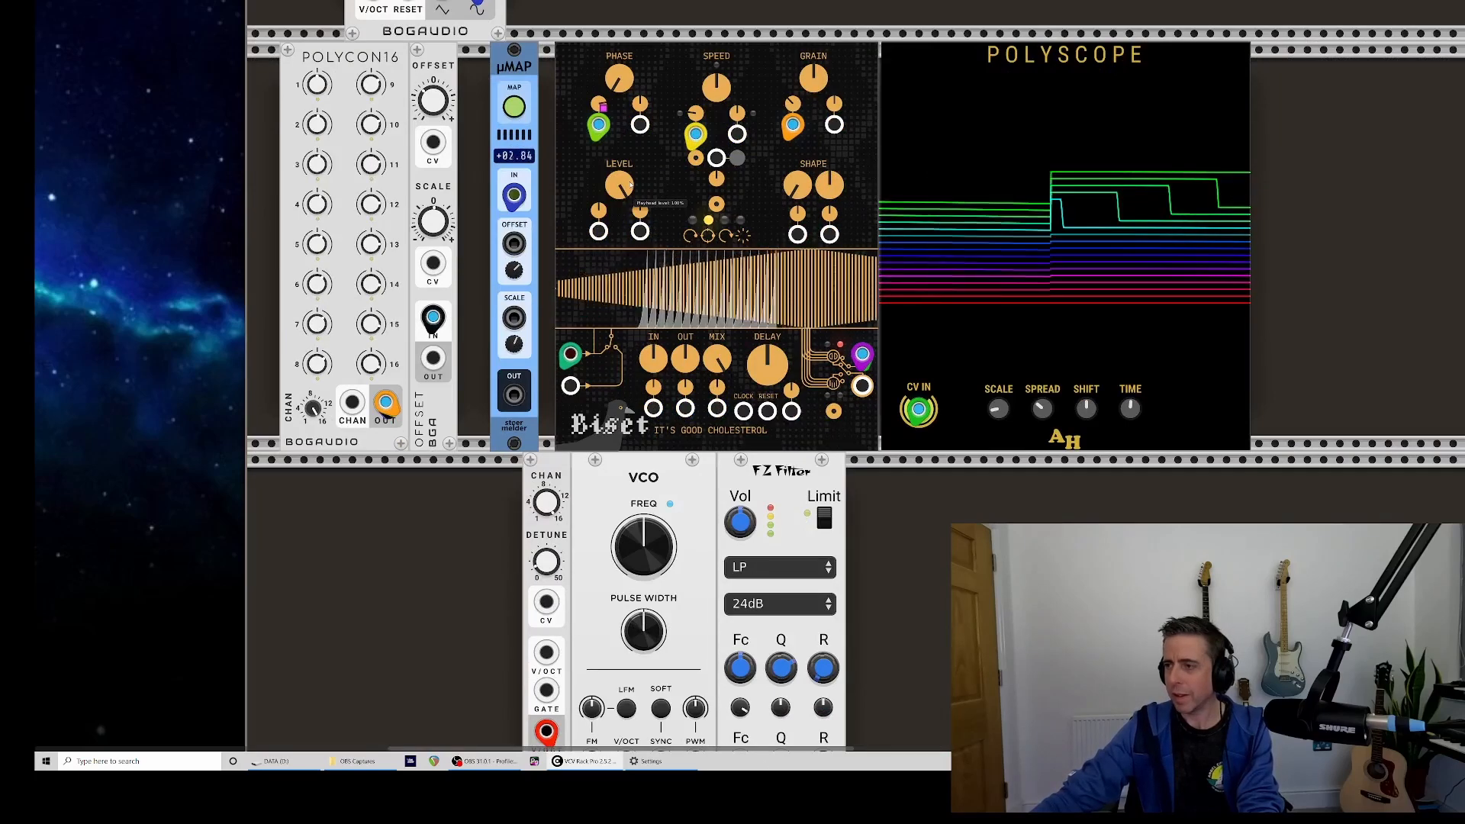
{"action": "scroll", "coordinate": [631, 183], "scroll_direction": "down", "scroll_amount": 1}
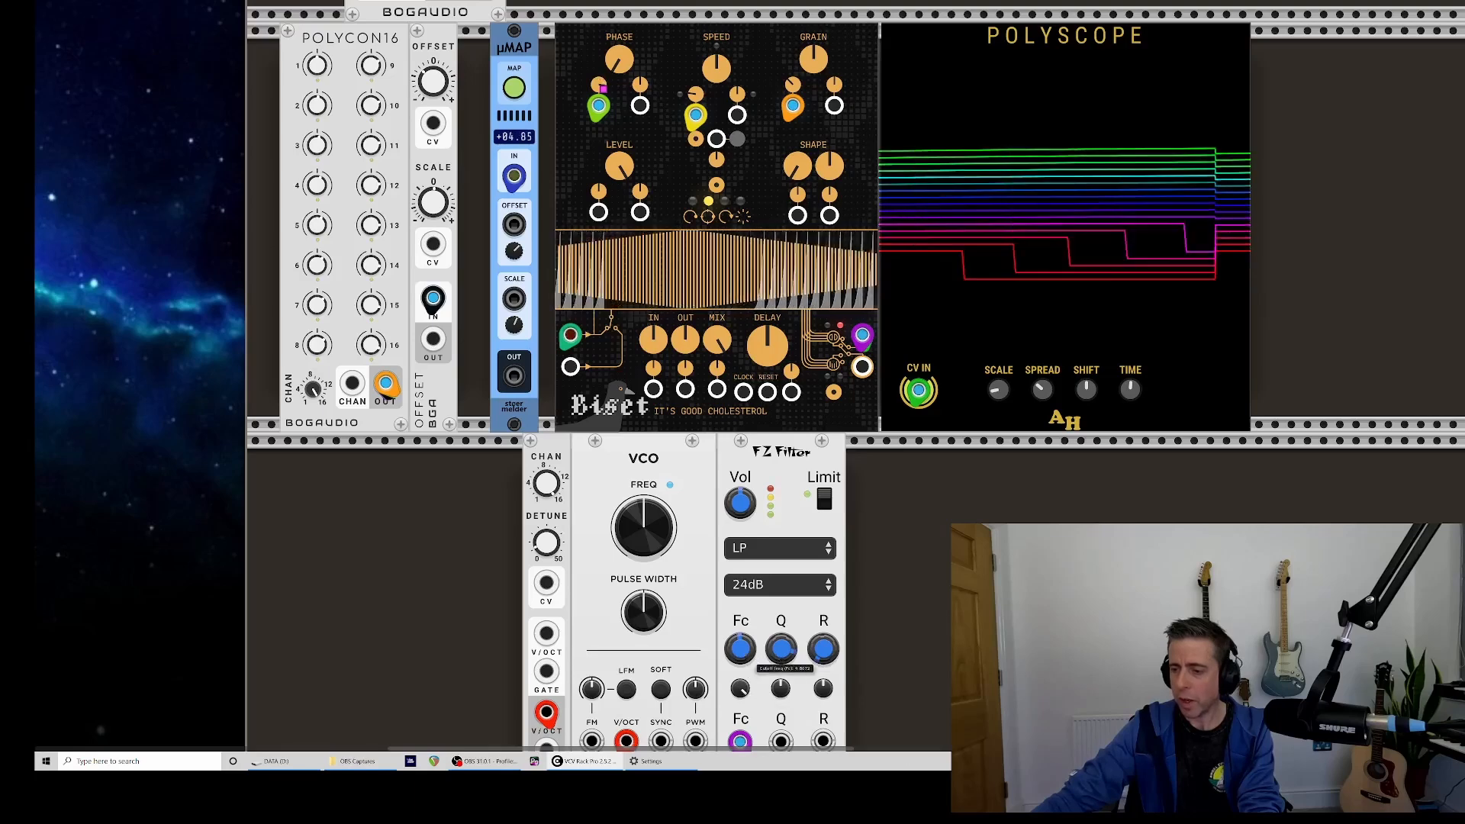
{"action": "scroll", "coordinate": [782, 655], "scroll_direction": "up", "scroll_amount": 5}
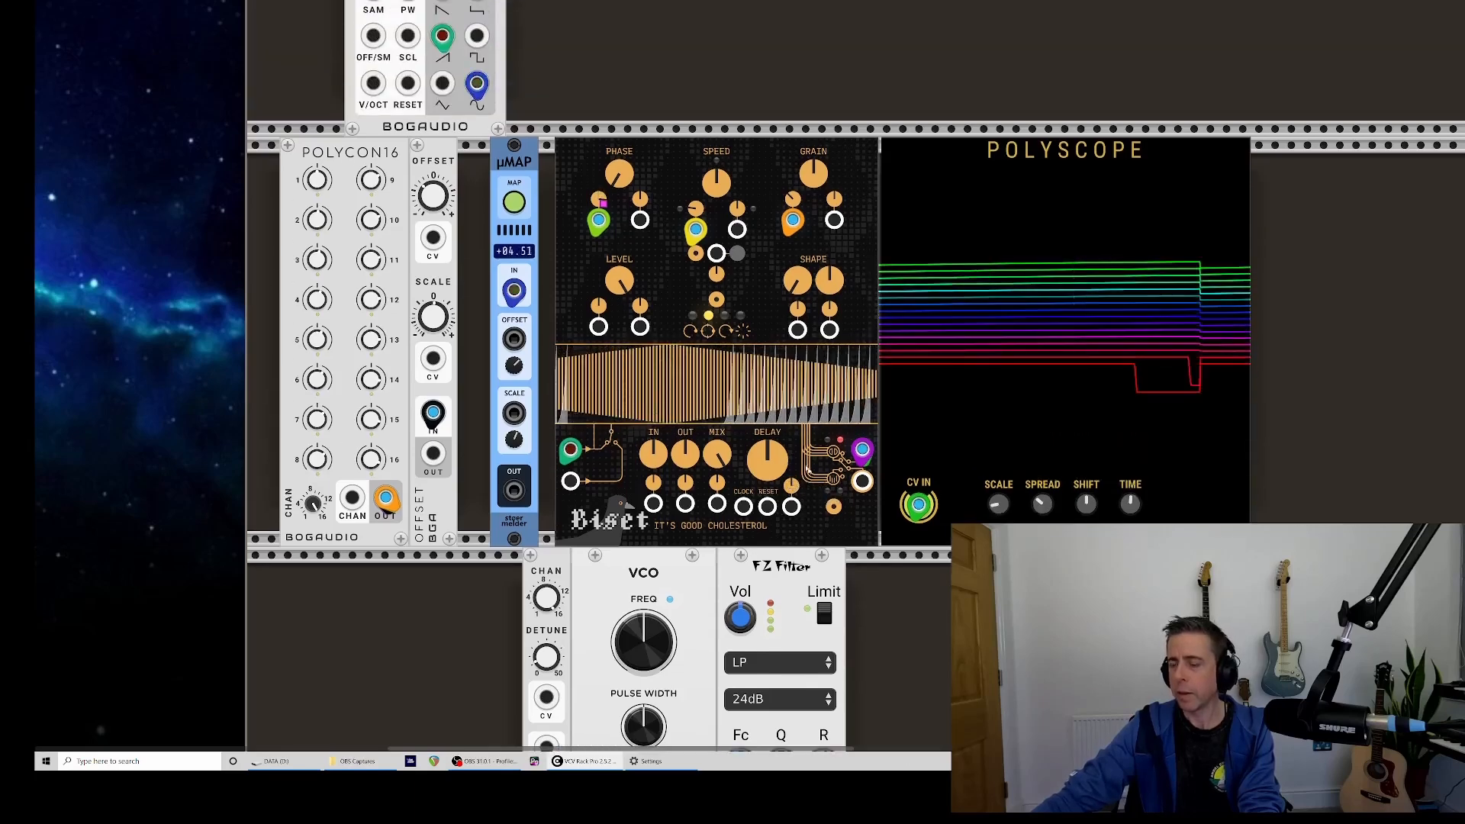
{"action": "scroll", "coordinate": [808, 470], "scroll_direction": "down", "scroll_amount": 3}
{"action": "scroll", "coordinate": [649, 320], "scroll_direction": "up", "scroll_amount": 5}
{"action": "scroll", "coordinate": [448, 132], "scroll_direction": "up", "scroll_amount": 2}
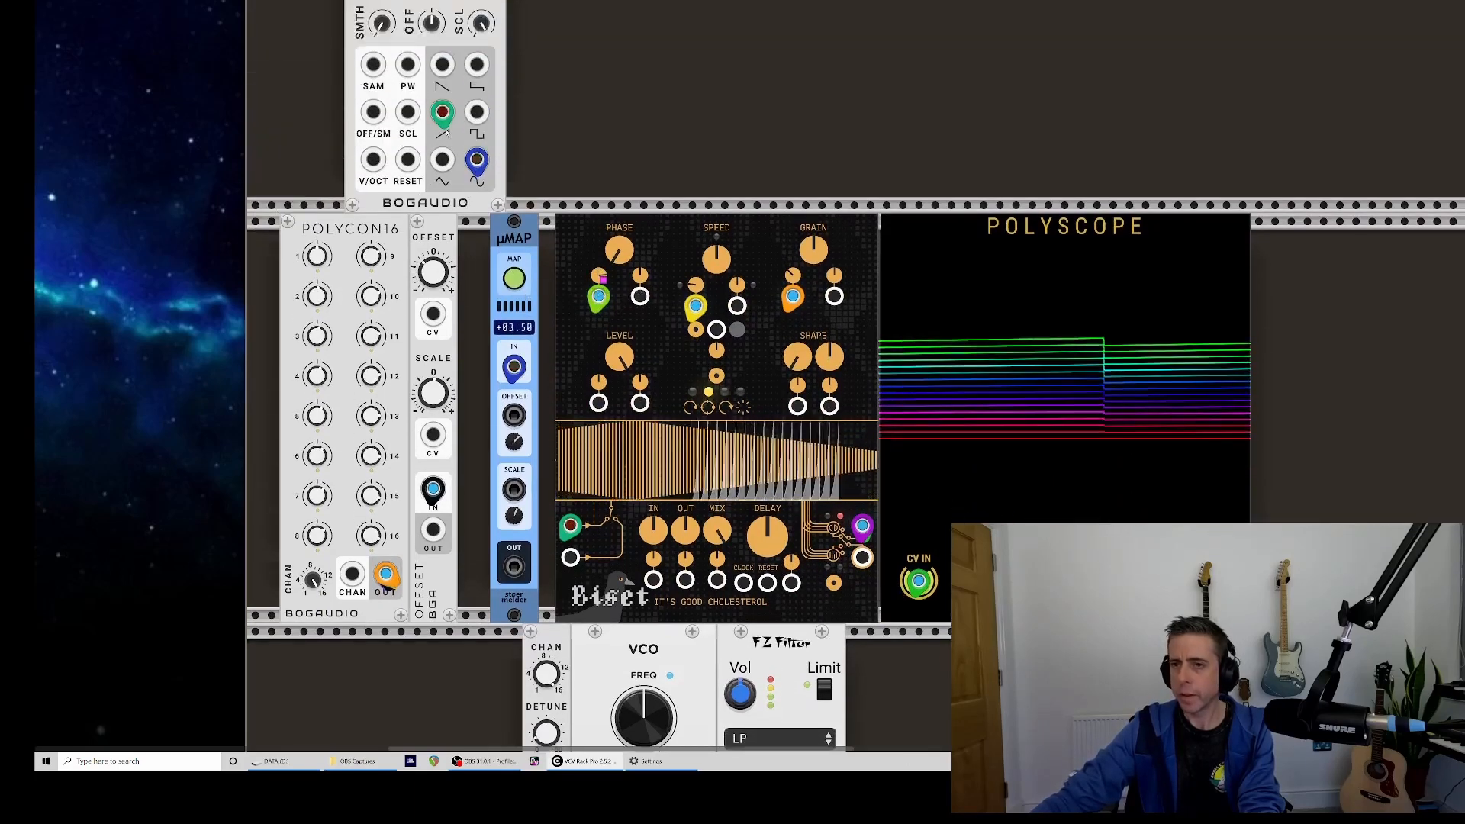
- Adjust the Biset module's Speed and Delay settings and patch the LFO's sine output to its Delay CV input
{"action": "scroll", "coordinate": [447, 133], "scroll_direction": "up", "scroll_amount": 3}
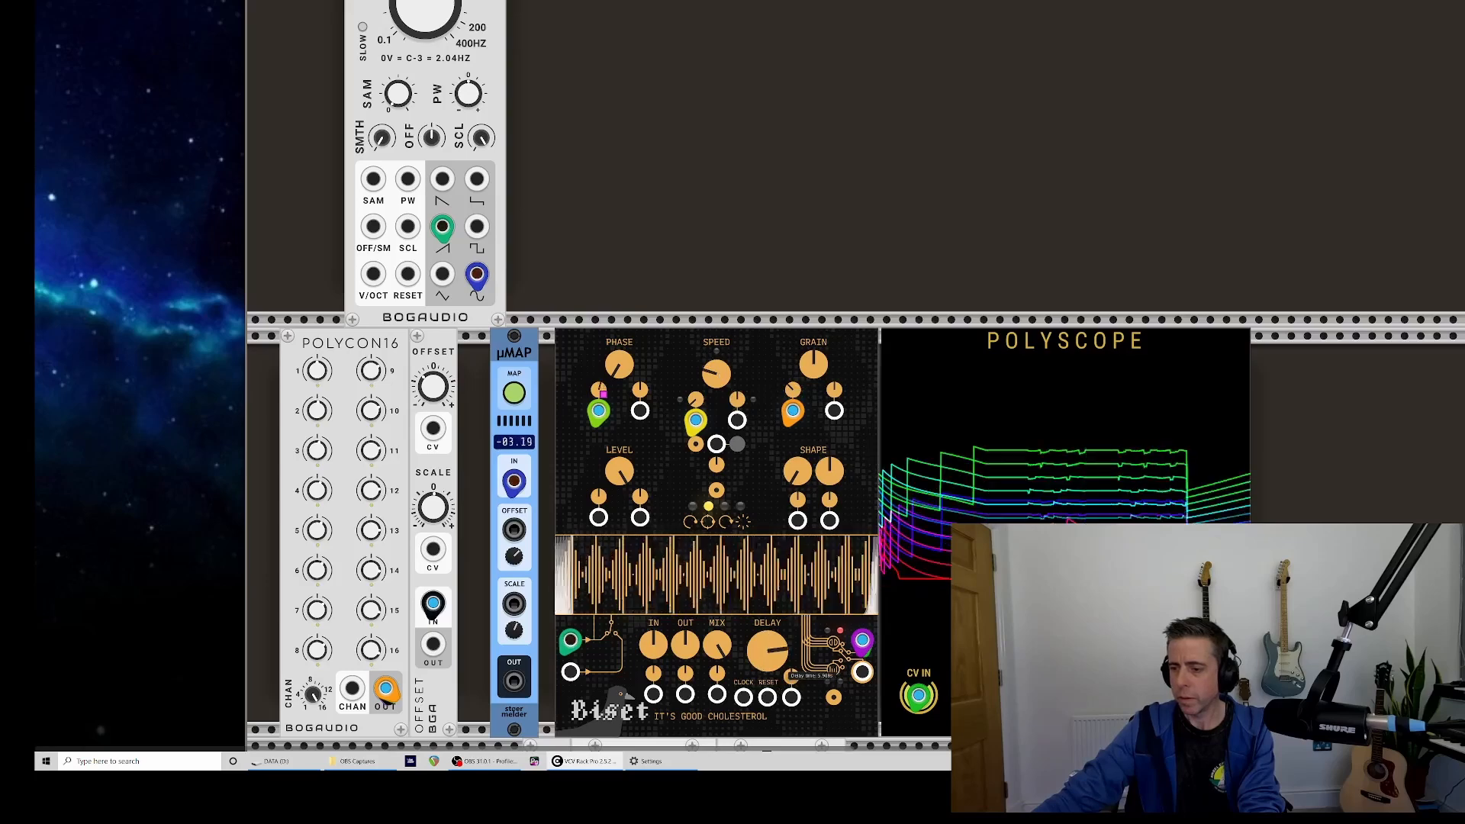
{"action": "scroll", "coordinate": [759, 587], "scroll_direction": "down", "scroll_amount": 2}
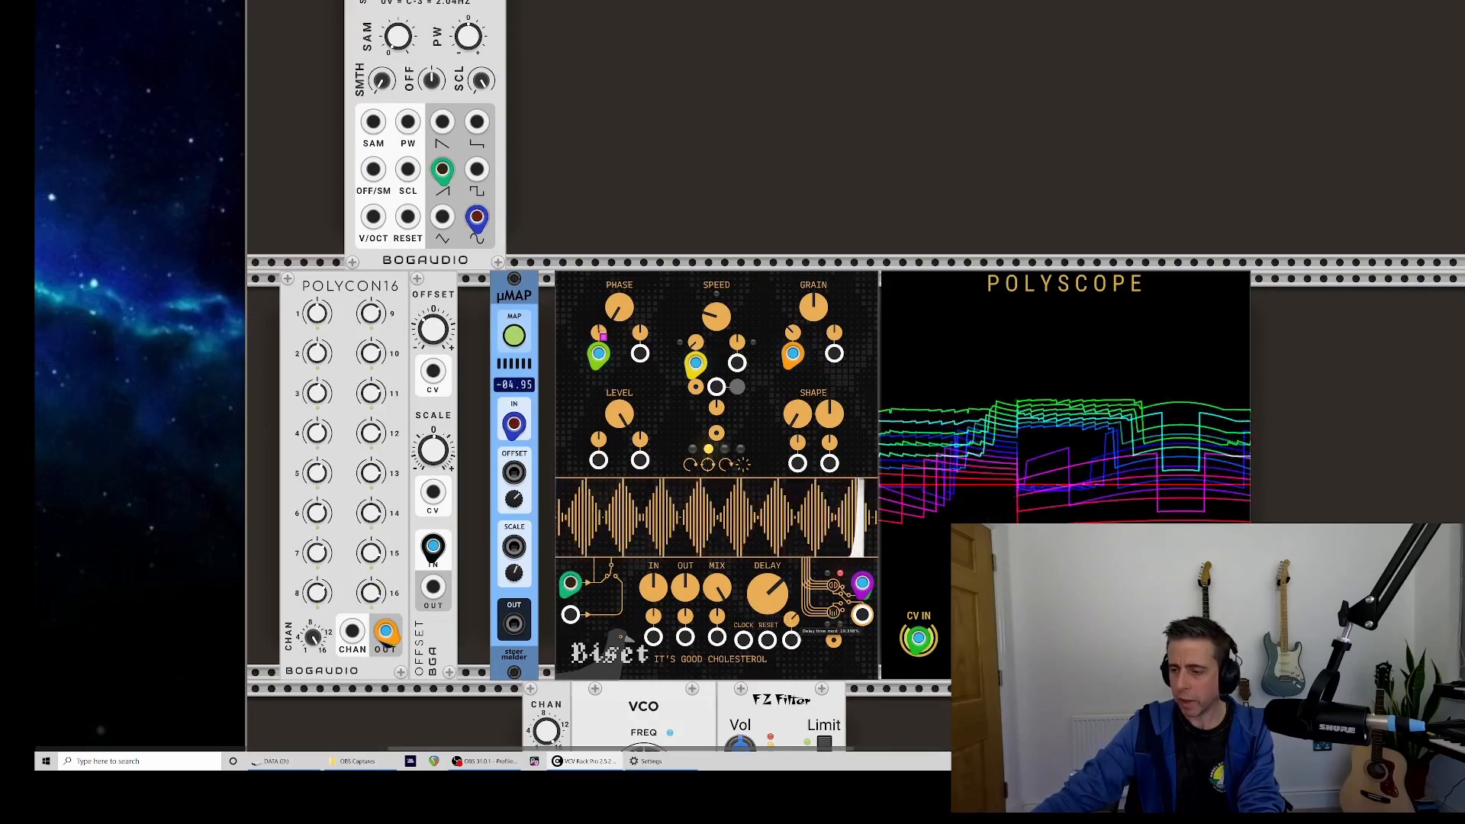
{"action": "mouse_move", "coordinate": [791, 640]}
{"action": "left_mouse_down"}
{"action": "mouse_move", "coordinate": [552, 239]}
{"action": "mouse_move", "coordinate": [479, 219]}
{"action": "left_mouse_up"}
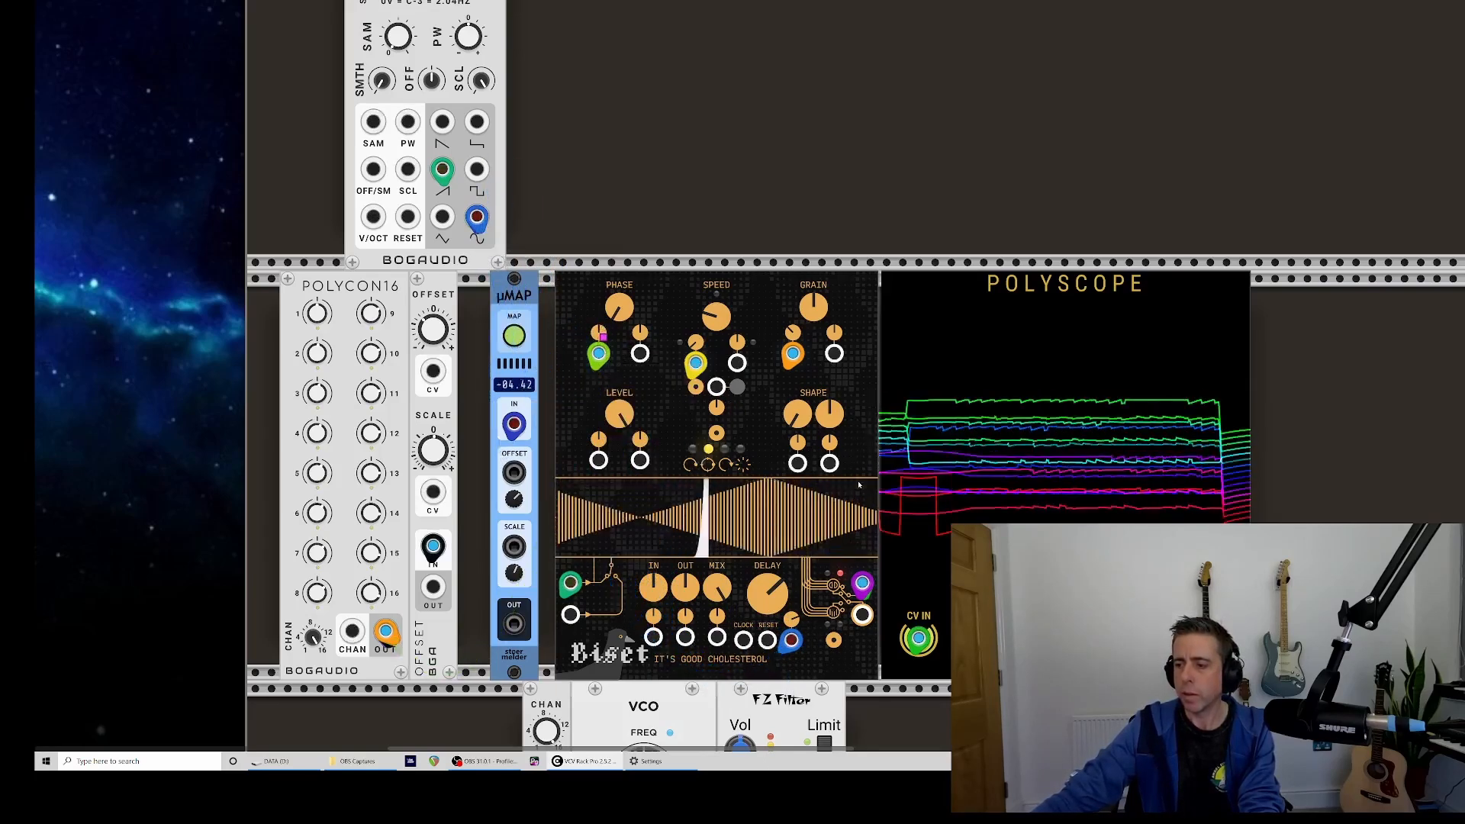
- Adjust the frequency of the Bogaudio LFO that feeds the Biset module and the µMAP
{"action": "scroll", "coordinate": [840, 382], "scroll_direction": "down", "scroll_amount": 1}
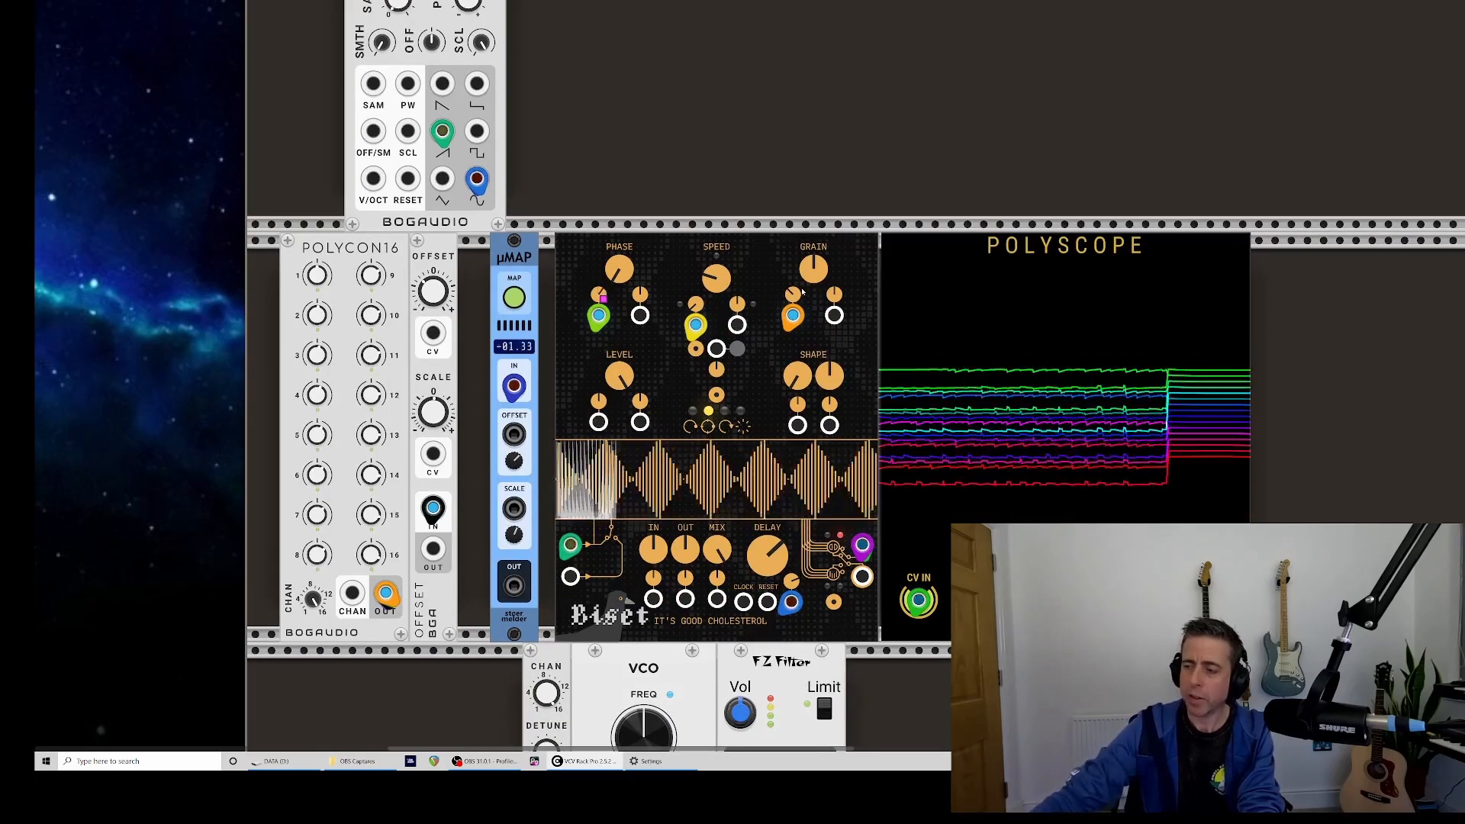
{"action": "scroll", "coordinate": [658, 267], "scroll_direction": "up", "scroll_amount": 4}
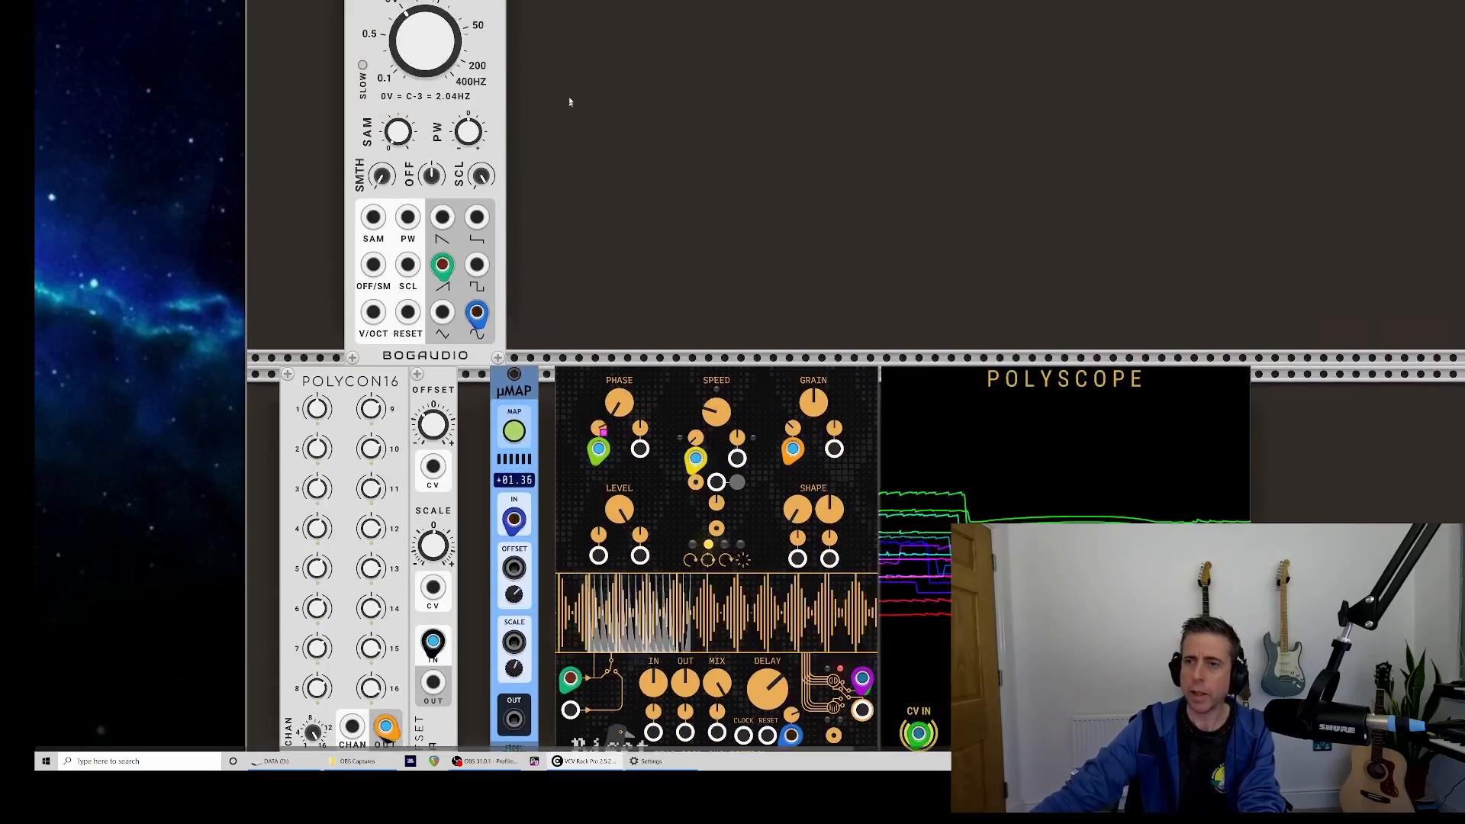
{"action": "mouse_move", "coordinate": [425, 42]}
{"action": "left_mouse_down"}
{"action": "mouse_move", "coordinate": [425, 2]}
{"action": "mouse_move", "coordinate": [425, 36]}
{"action": "left_mouse_up"}
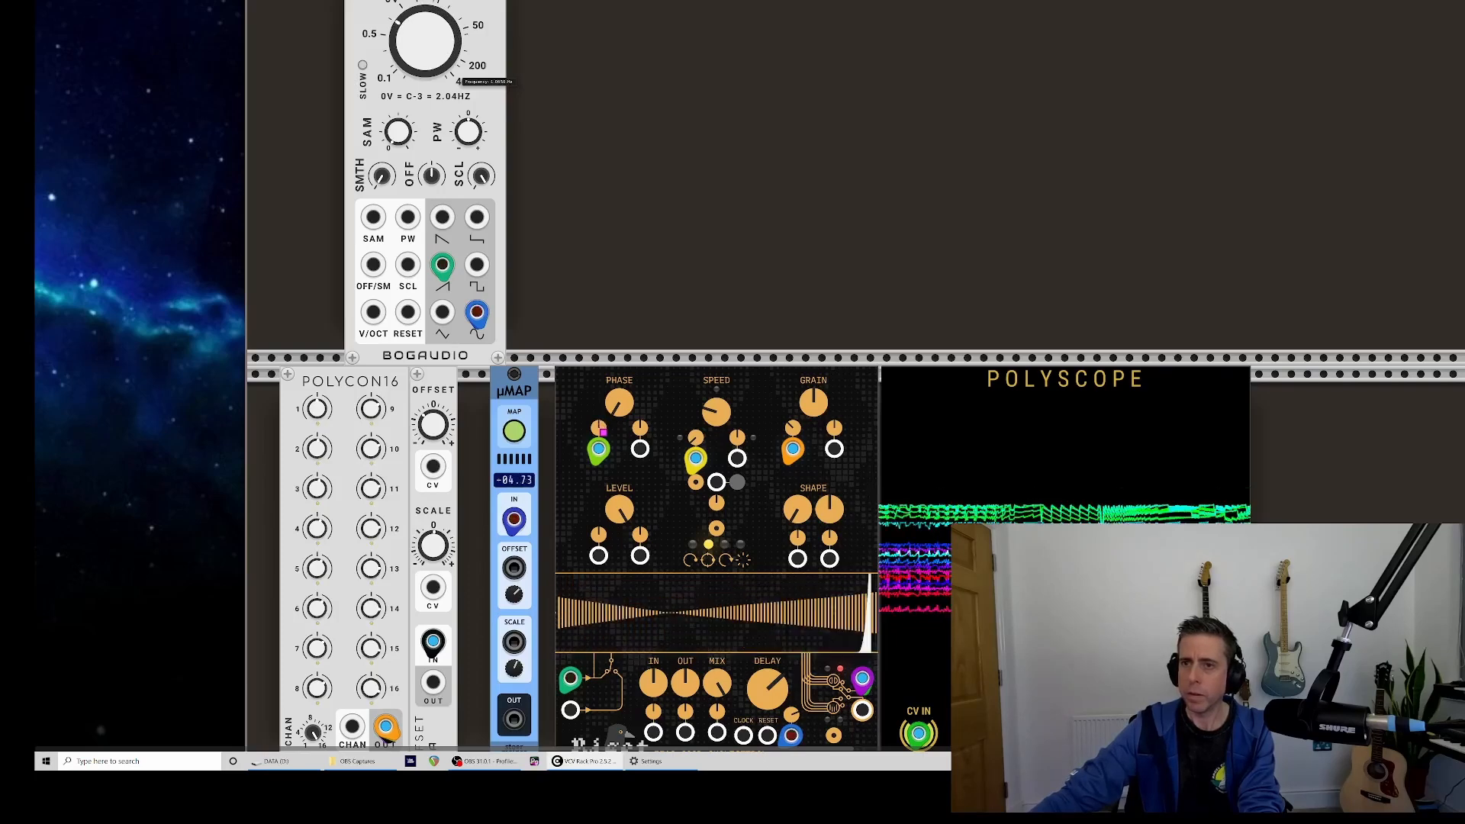
{"action": "scroll", "coordinate": [690, 239], "scroll_direction": "down", "scroll_amount": 2}
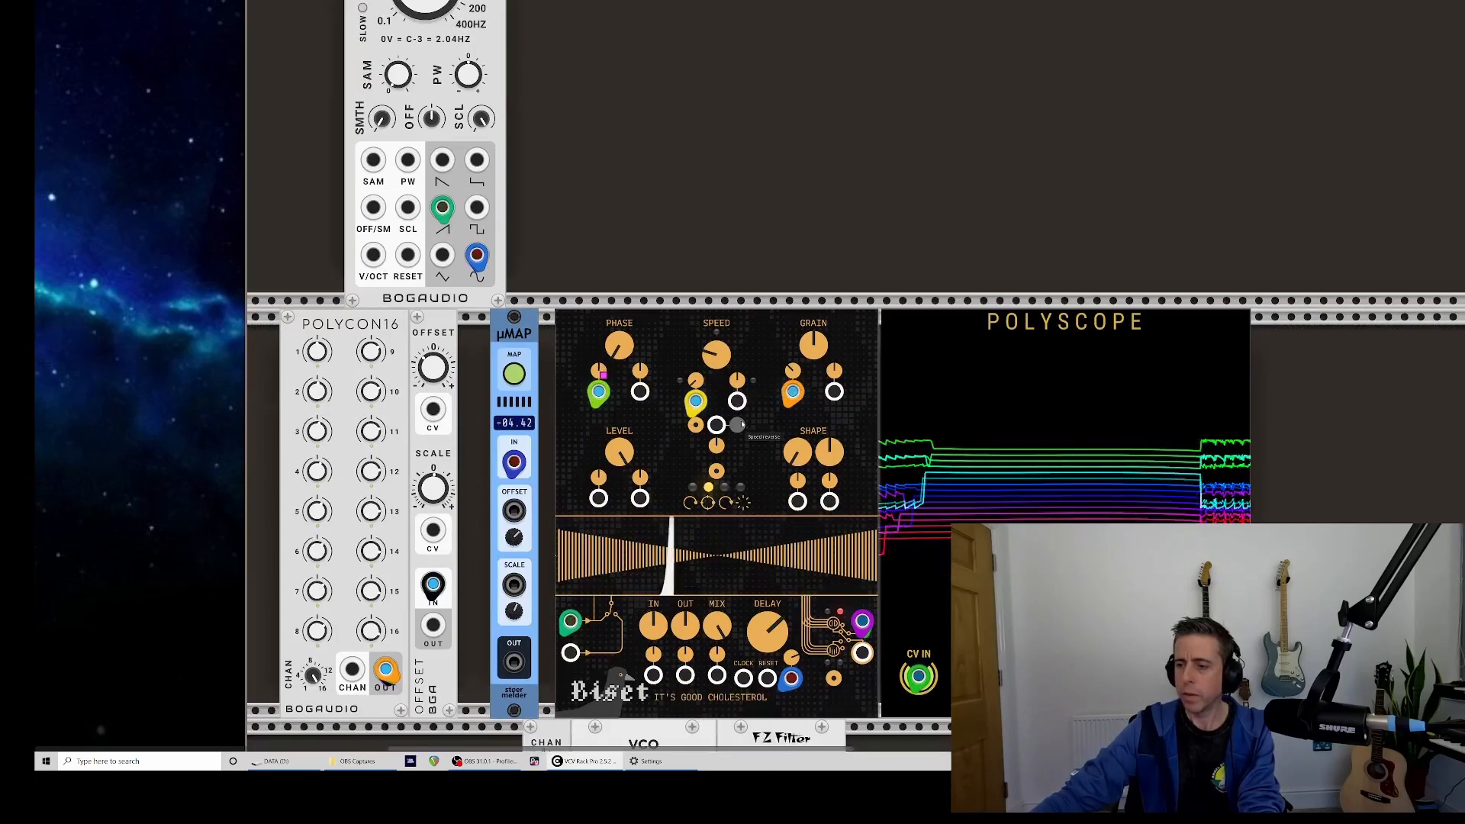
- Switch the Biset module to its third playhead mode and examine the resulting modulation on the Polyscope
{"action": "left_click", "coordinate": [720, 472]}
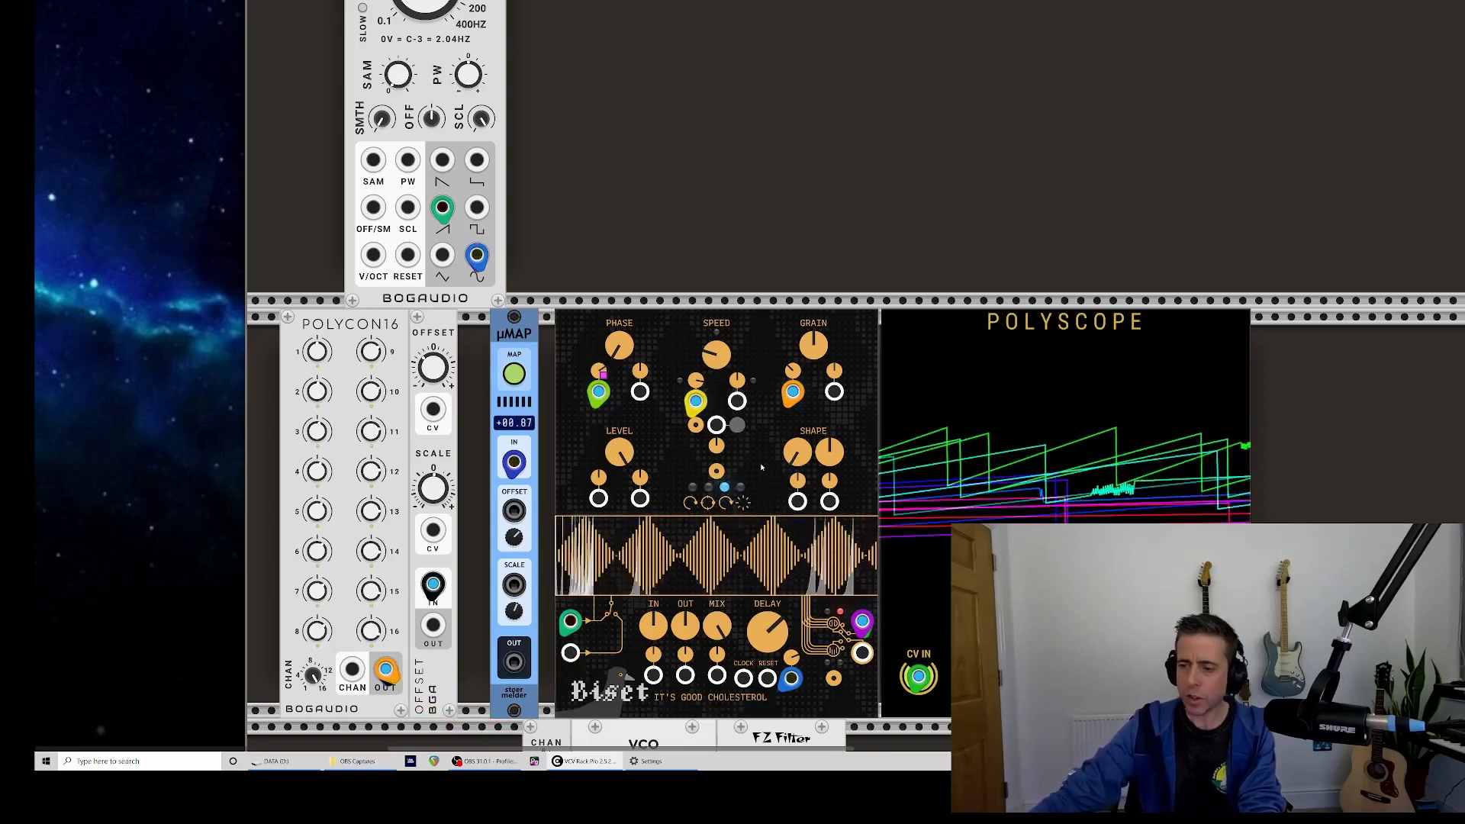
{"action": "scroll", "coordinate": [376, 50], "scroll_direction": "up", "scroll_amount": 2}
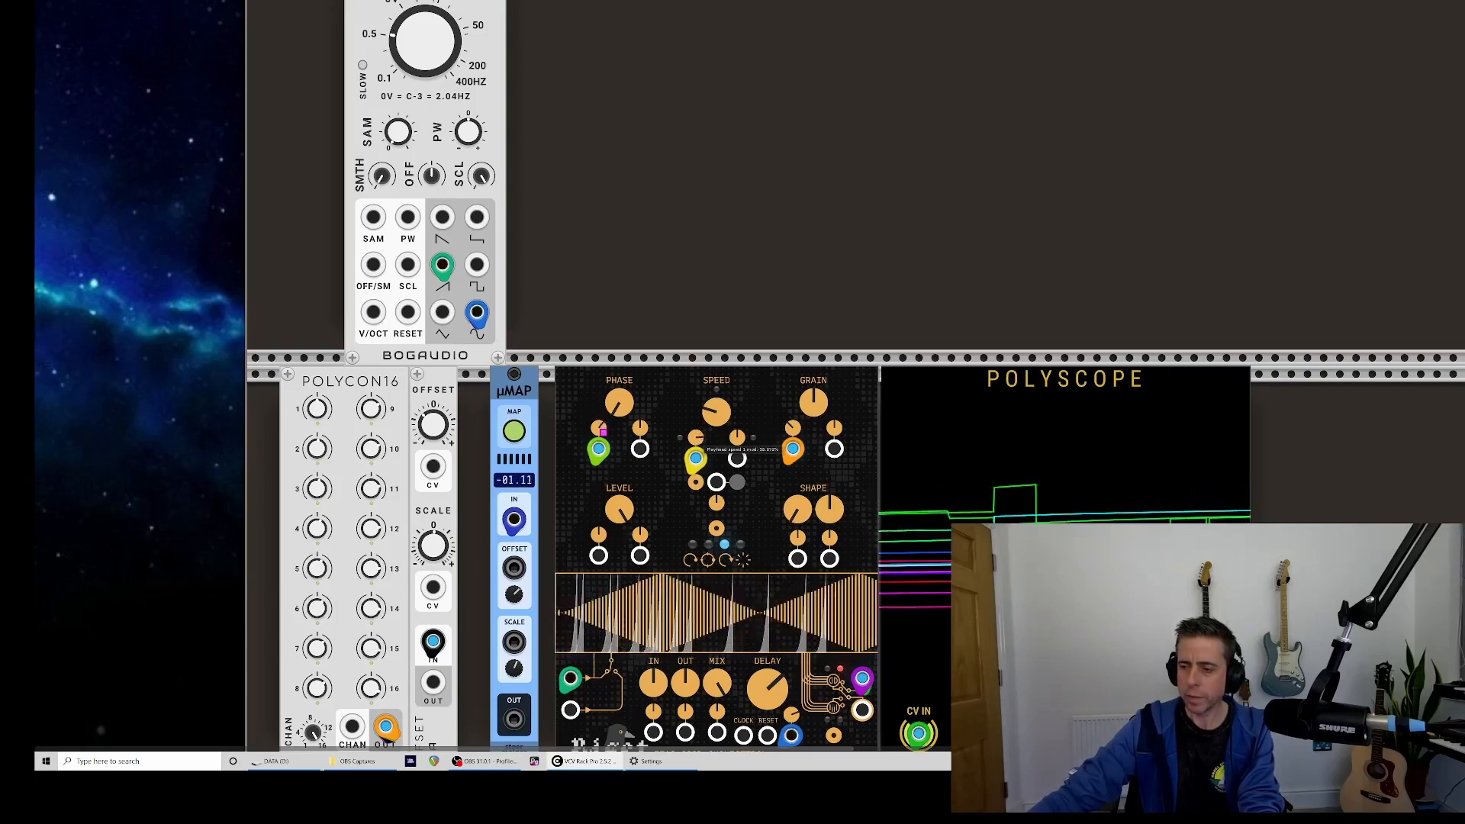
{"action": "scroll", "coordinate": [730, 327], "scroll_direction": "down", "scroll_amount": 3}
{"action": "scroll", "coordinate": [706, 316], "scroll_direction": "down", "scroll_amount": 8}
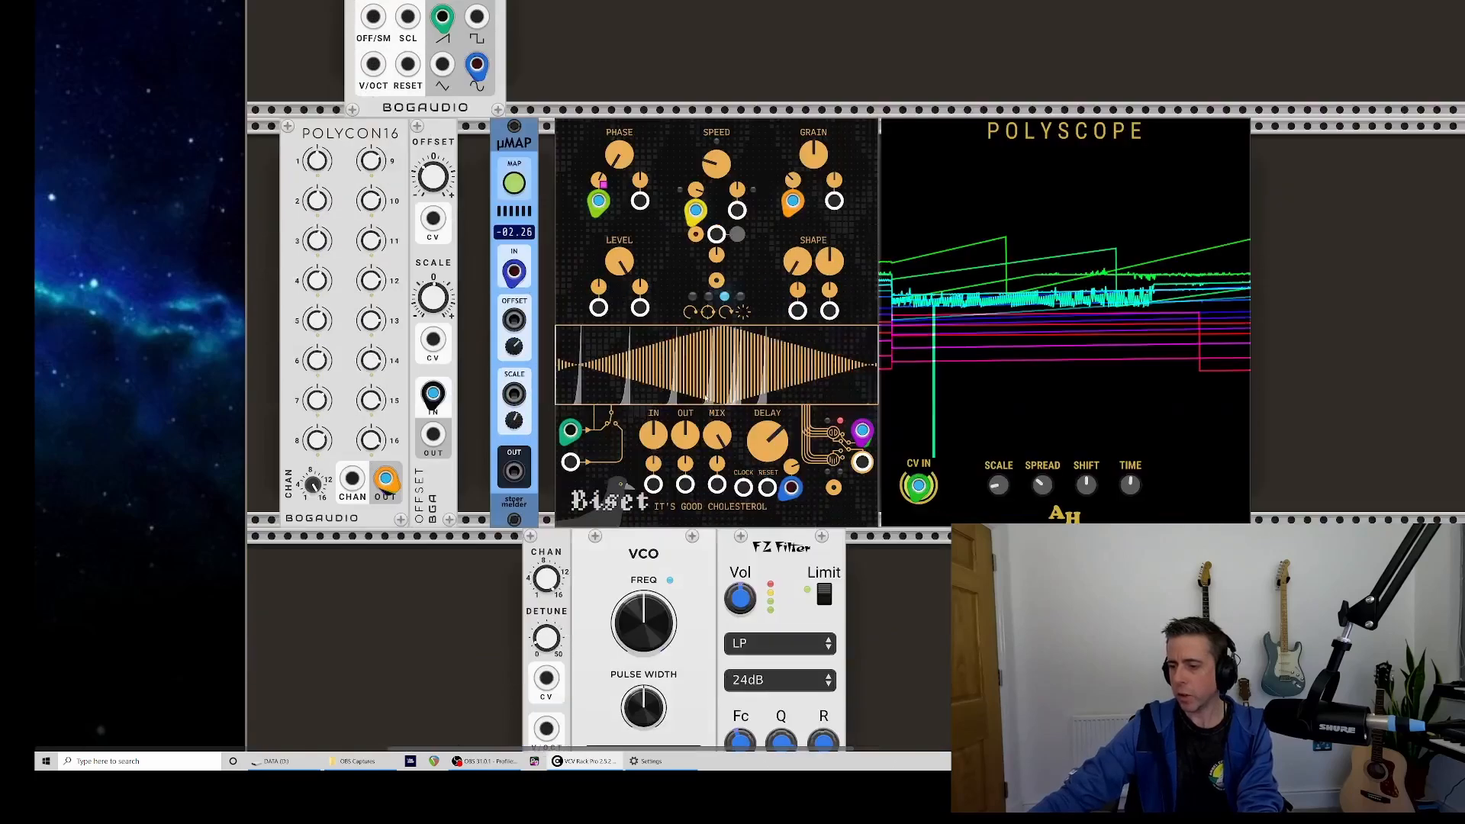
{"action": "scroll", "coordinate": [705, 435], "scroll_direction": "down", "scroll_amount": 5}
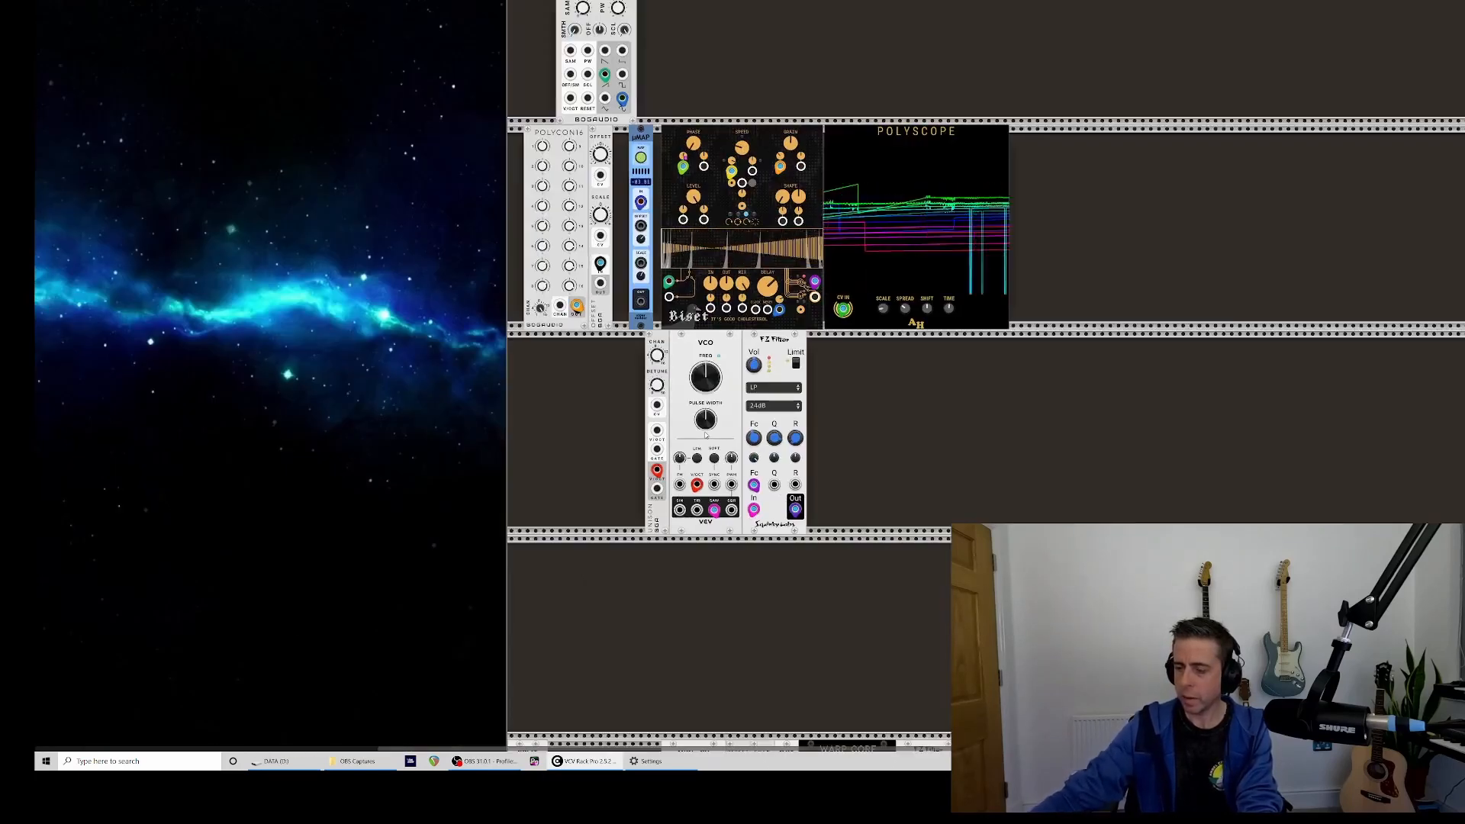
- Place a poly spread module beside the FZ Filter, feed it from the filter's output and patch its sum outputs to the mixer
{"action": "scroll", "coordinate": [706, 435], "scroll_direction": "down", "scroll_amount": 6}
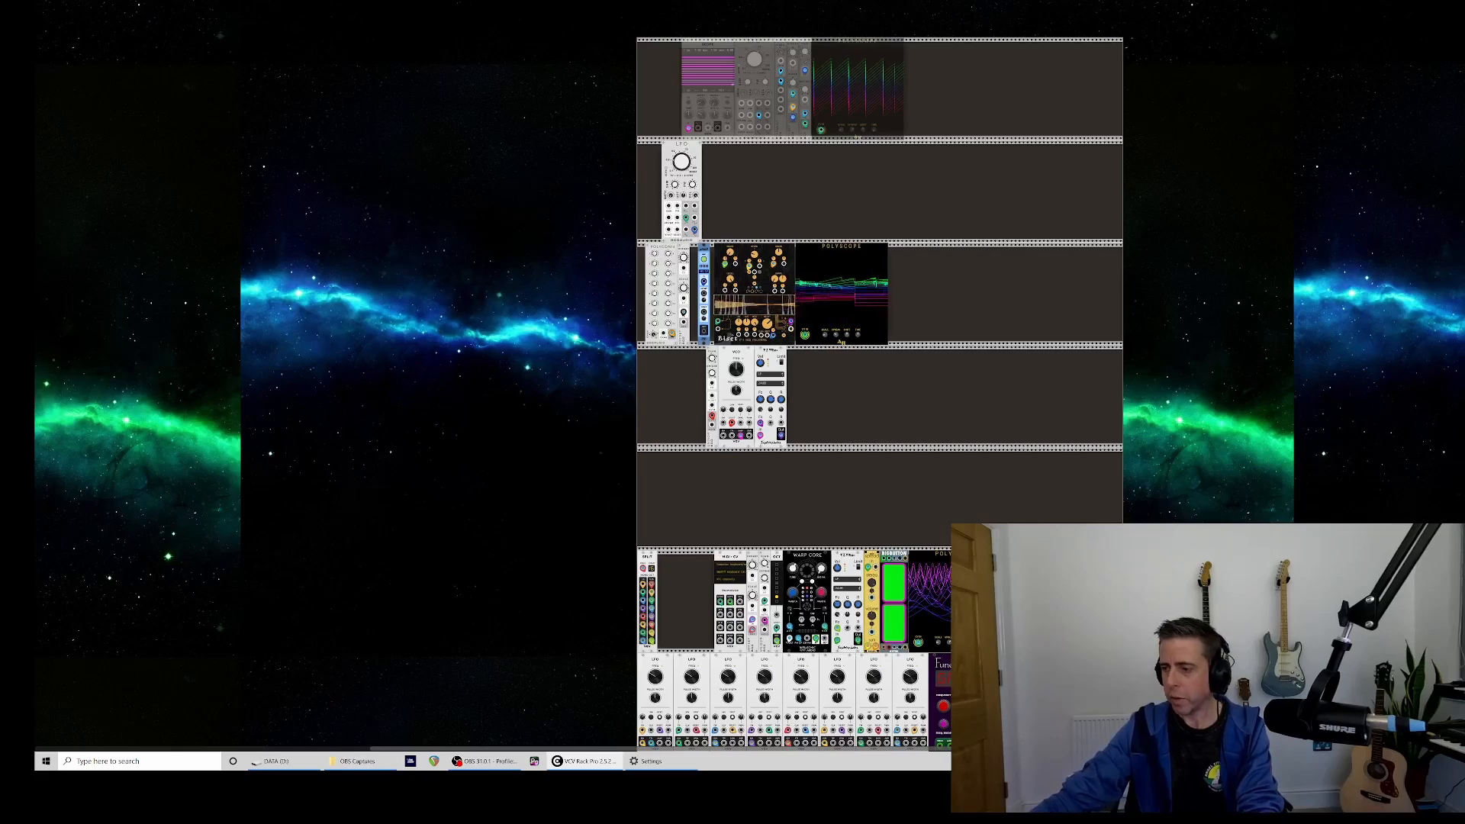
{"action": "left_click_drag", "start_coordinate": [1019, 622], "coordinate": [810, 369]}
{"action": "left_click_drag", "start_coordinate": [784, 435], "coordinate": [796, 723]}
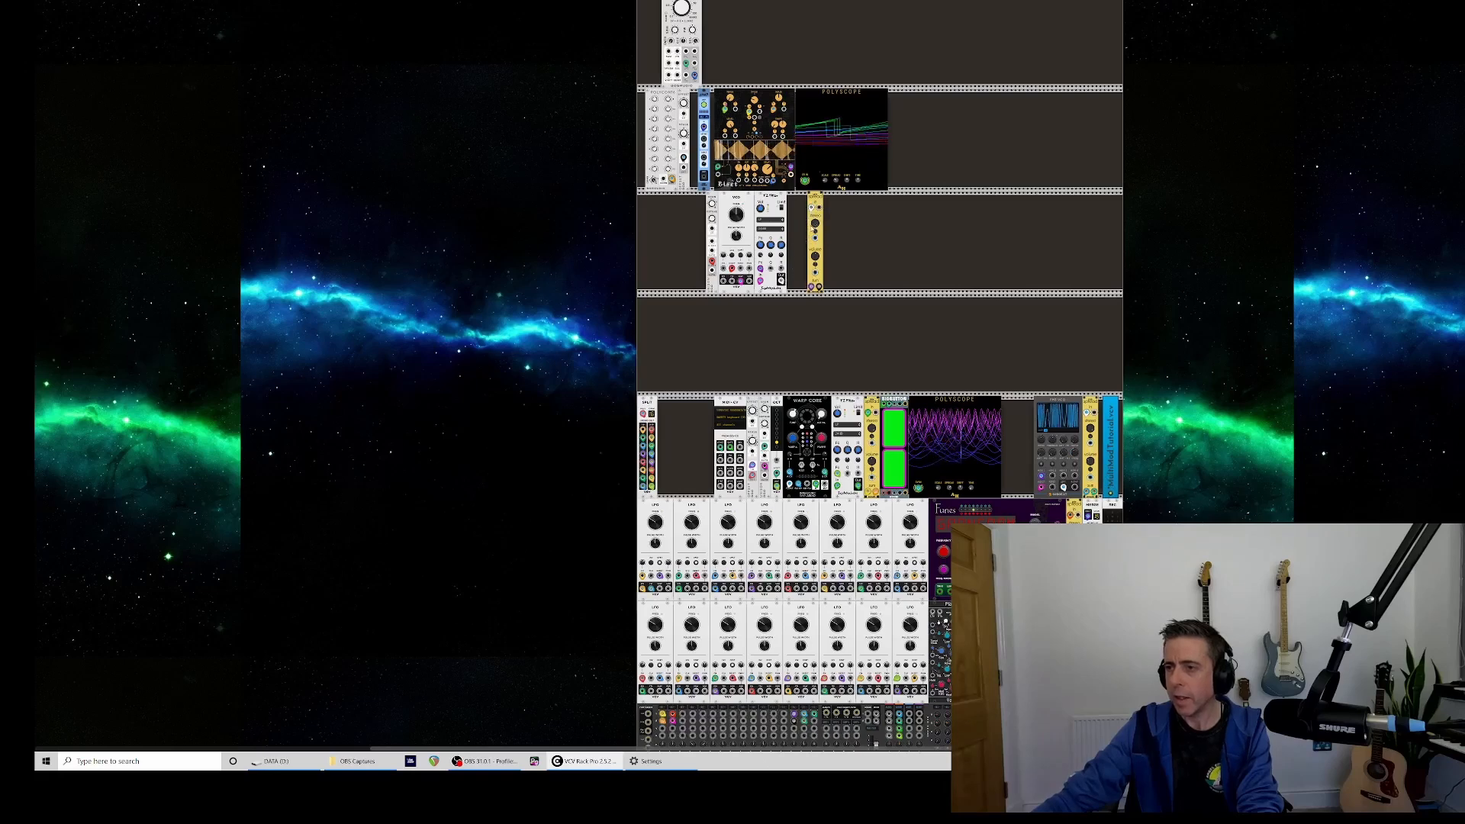
{"action": "scroll", "coordinate": [826, 240], "scroll_direction": "up", "scroll_amount": 4}
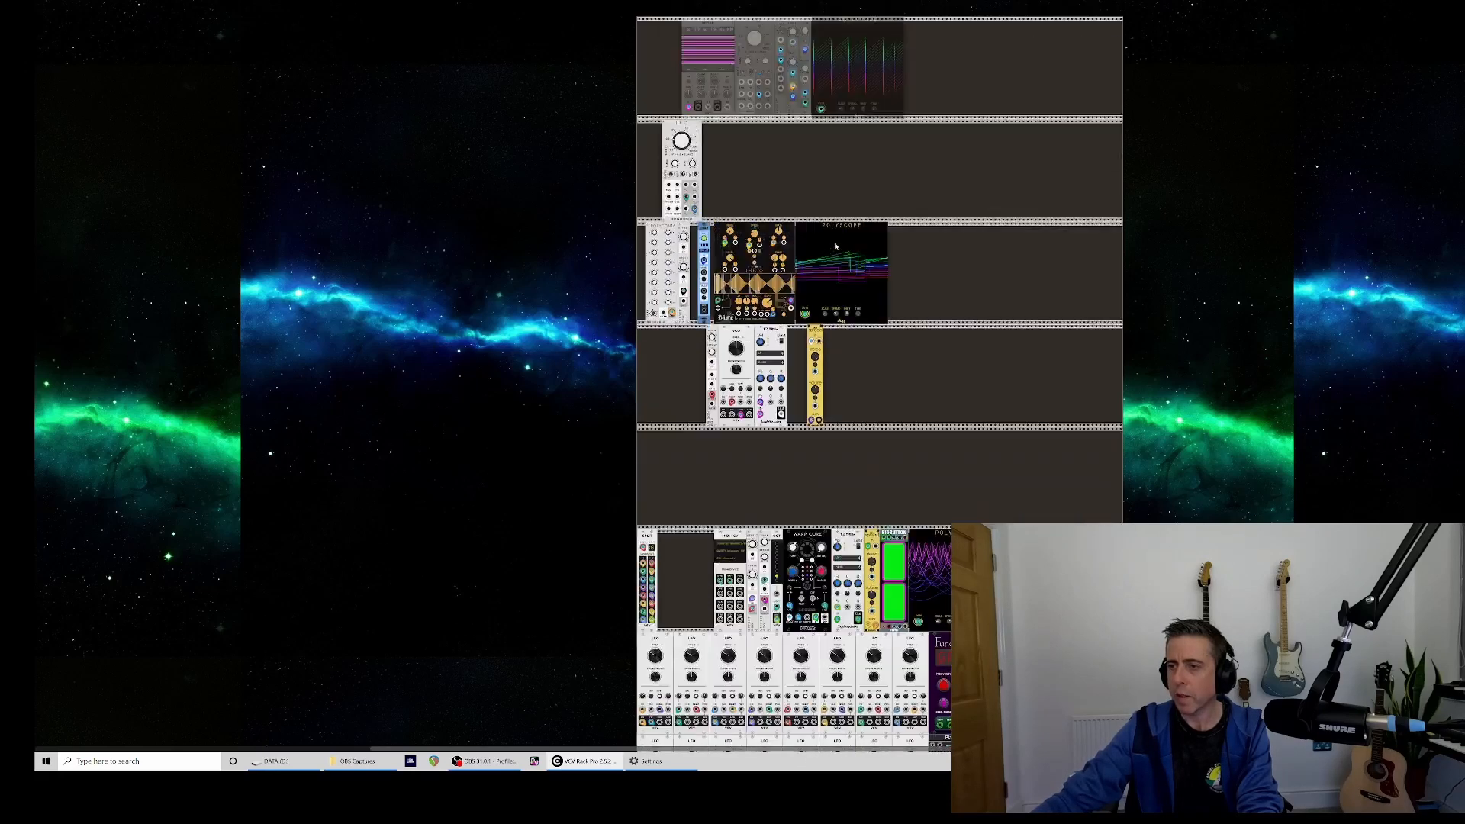
- Switch the Biset module to its fourth playhead mode and examine the modulation on the Polyscope
{"action": "scroll", "coordinate": [803, 261], "scroll_direction": "up", "scroll_amount": 5}
{"action": "scroll", "coordinate": [803, 260], "scroll_direction": "up", "scroll_amount": 2}
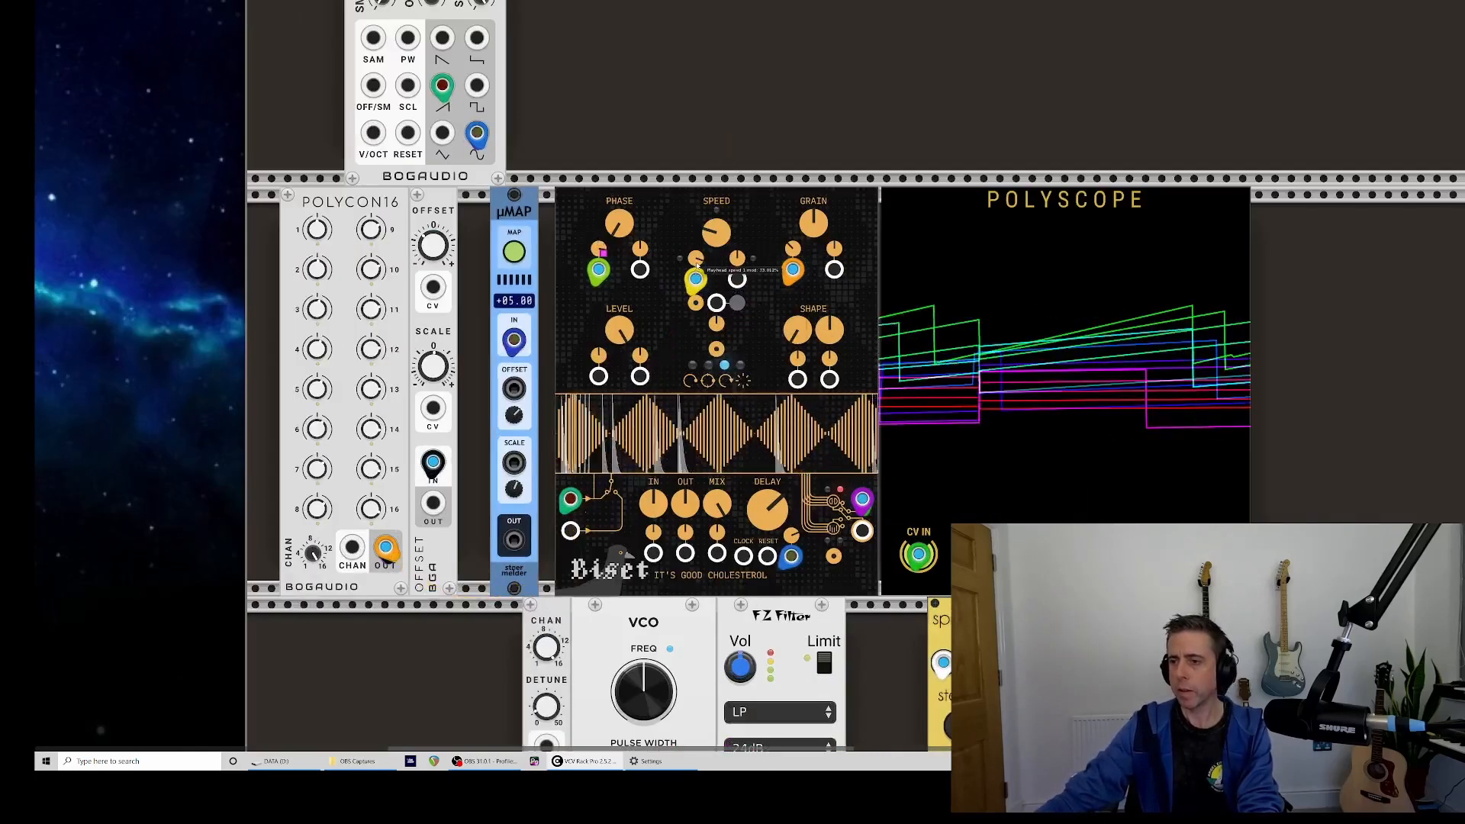
{"action": "scroll", "coordinate": [696, 273], "scroll_direction": "down", "scroll_amount": 1}
{"action": "scroll", "coordinate": [696, 273], "scroll_direction": "down", "scroll_amount": 3}
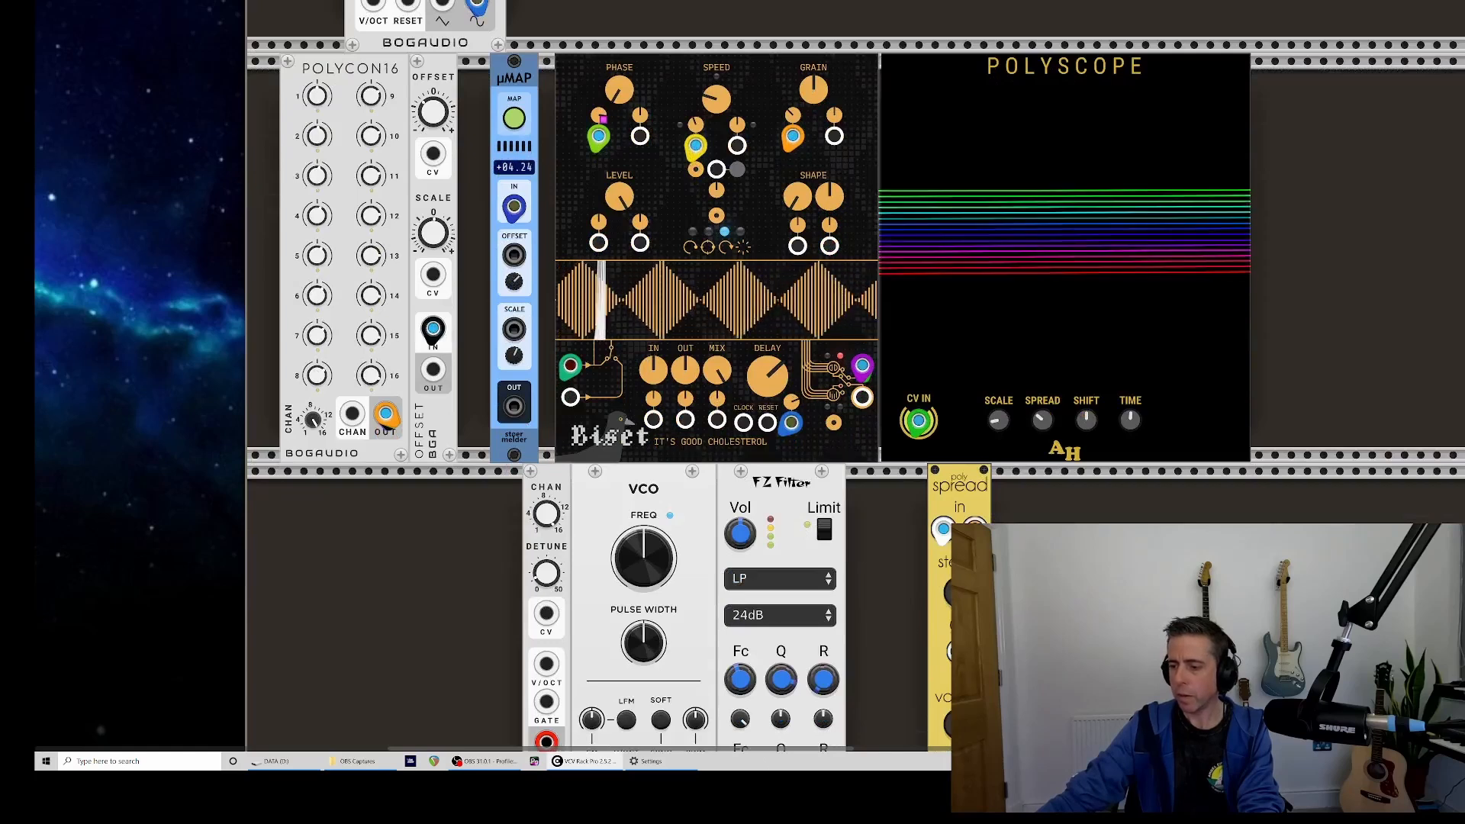
{"action": "scroll", "coordinate": [739, 385], "scroll_direction": "up", "scroll_amount": 3}
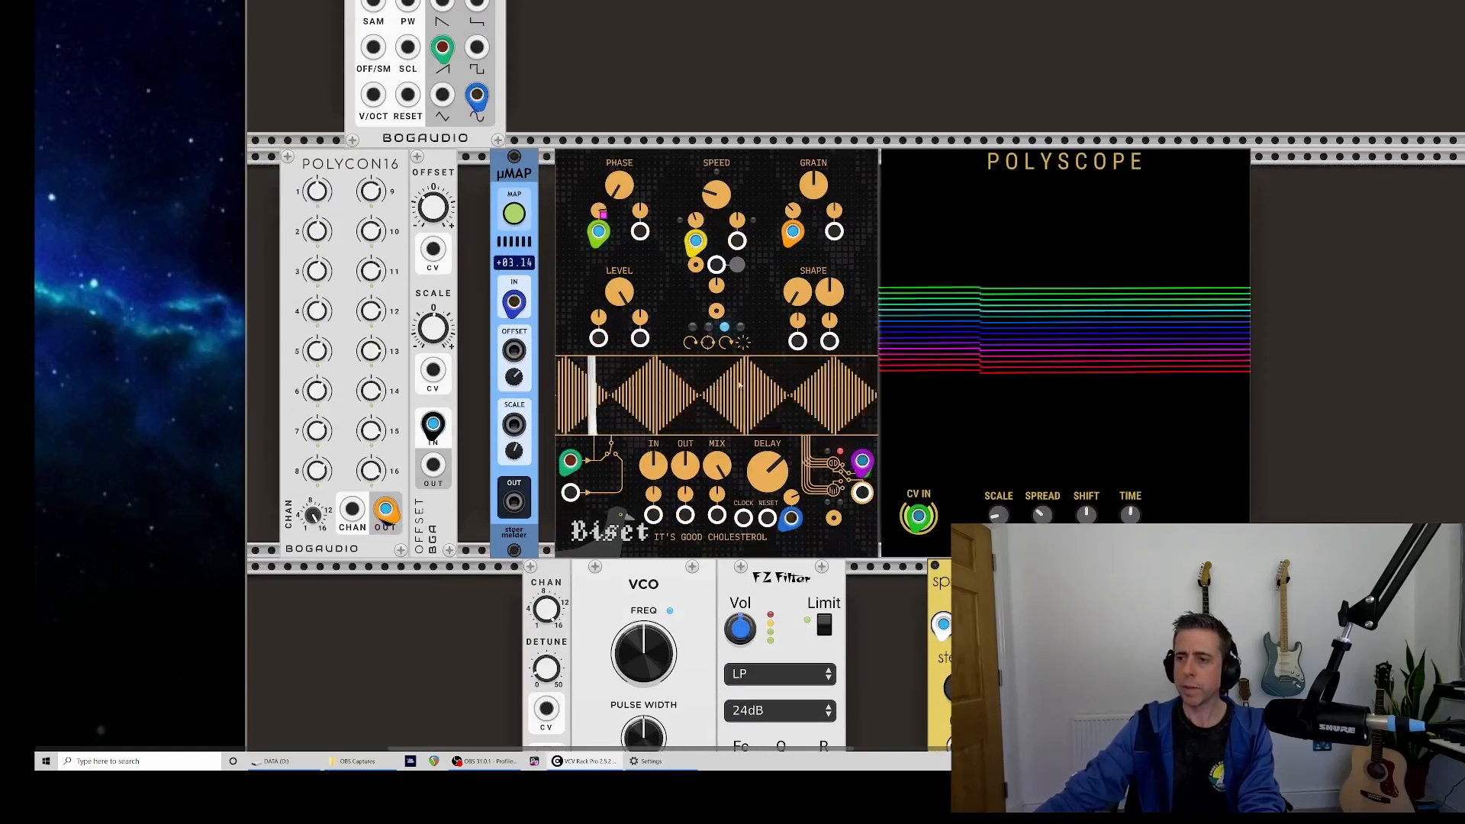
{"action": "left_click", "coordinate": [716, 311]}
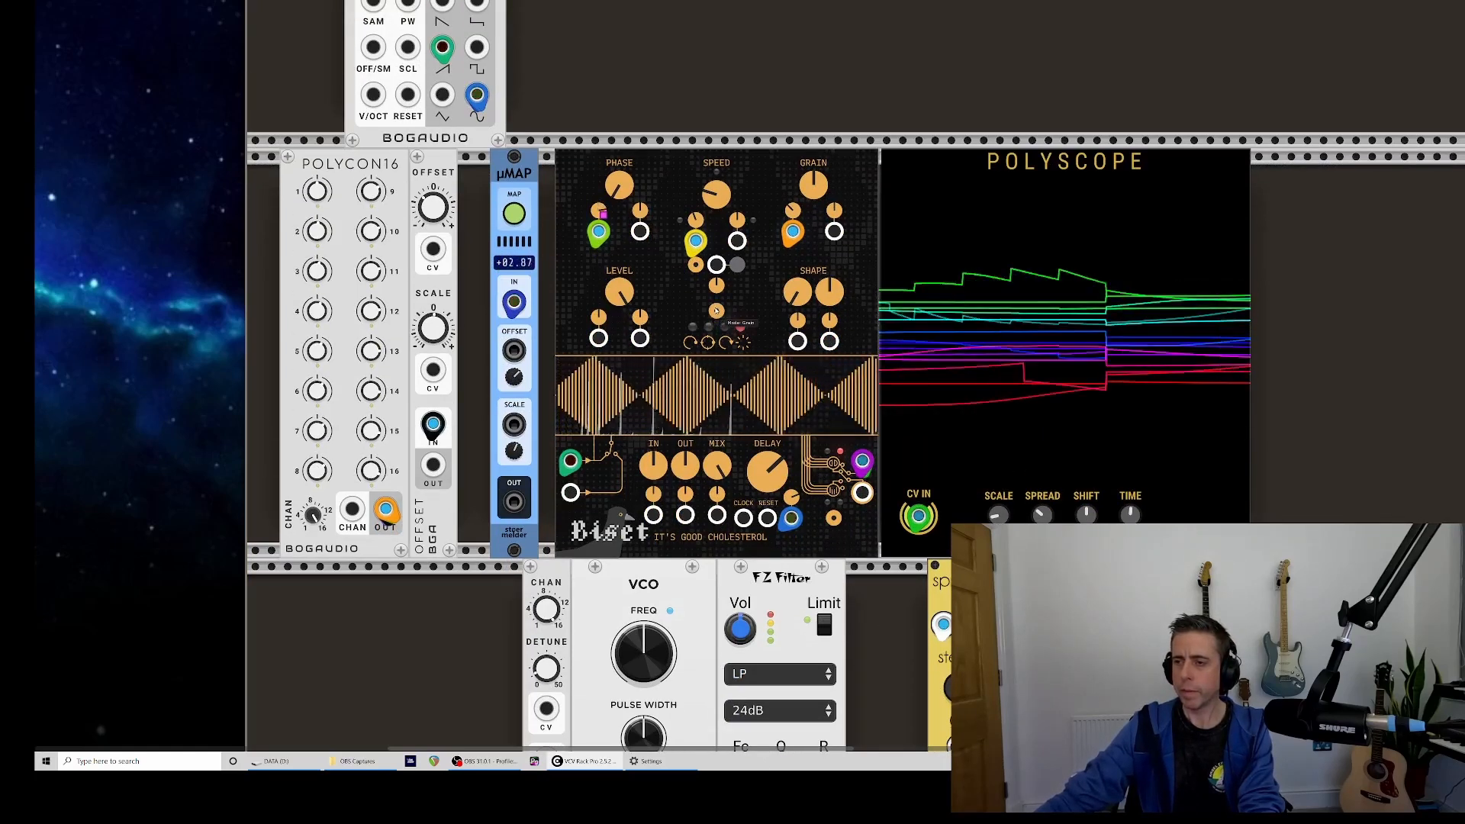
{"action": "scroll", "coordinate": [697, 310], "scroll_direction": "down", "scroll_amount": 1}
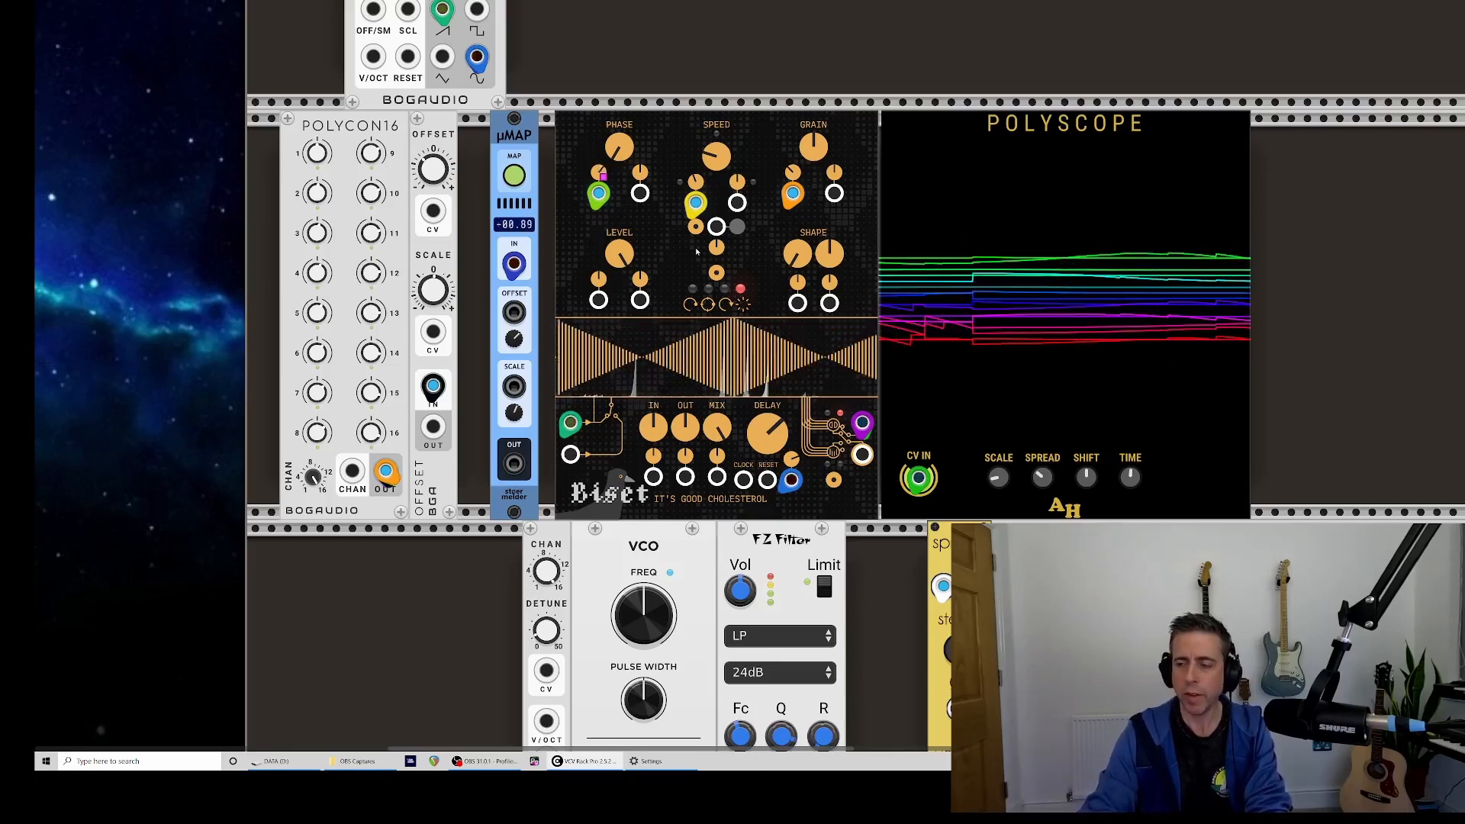
- Unmute MixMaster channels 1, 2 and 15 and adjust the level of channel 1
{"action": "scroll", "coordinate": [696, 251], "scroll_direction": "down", "scroll_amount": 10}
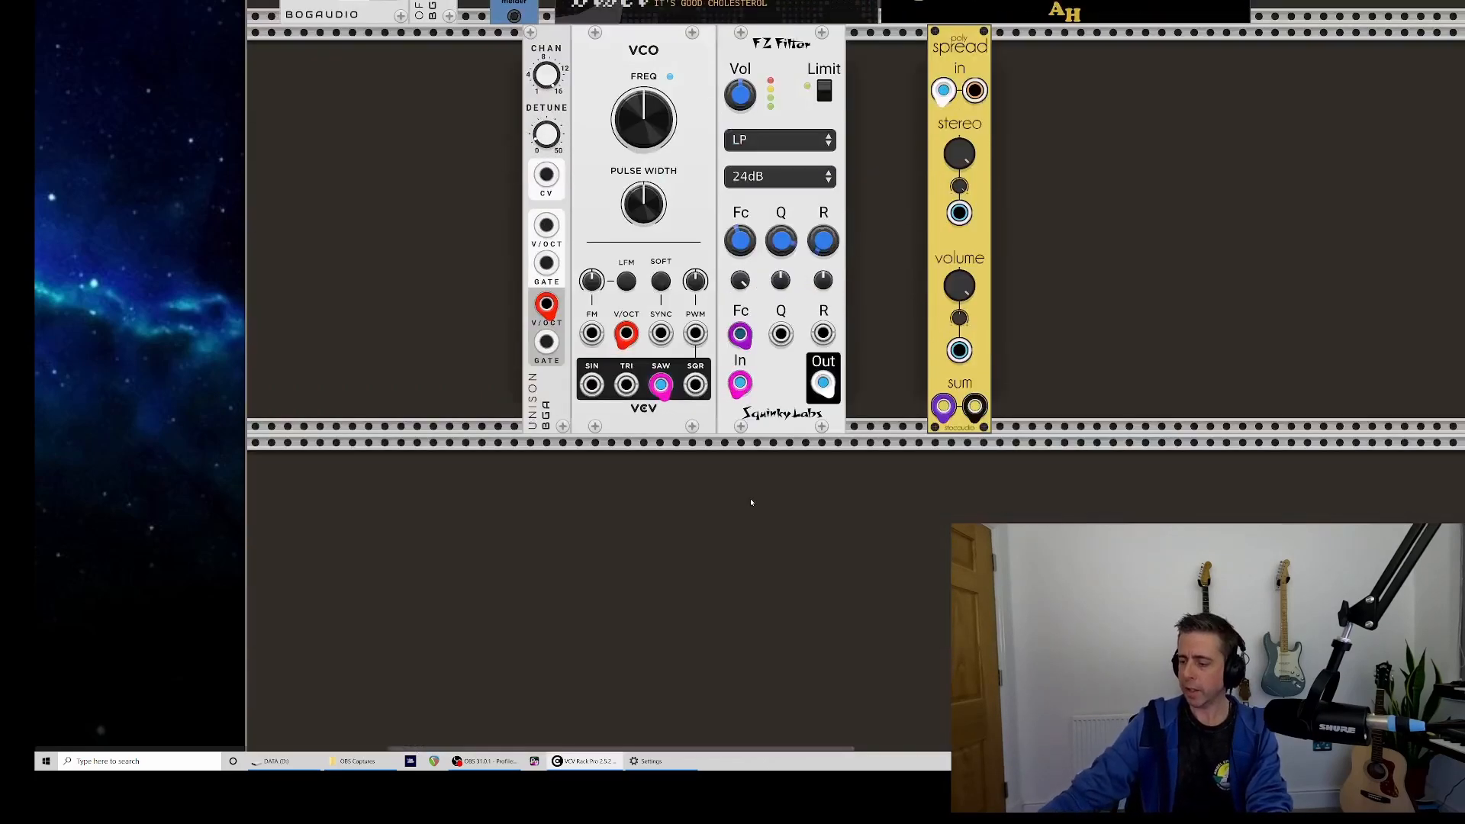
{"action": "scroll", "coordinate": [751, 502], "scroll_direction": "down", "scroll_amount": 2}
{"action": "scroll", "coordinate": [752, 501], "scroll_direction": "down", "scroll_amount": 12}
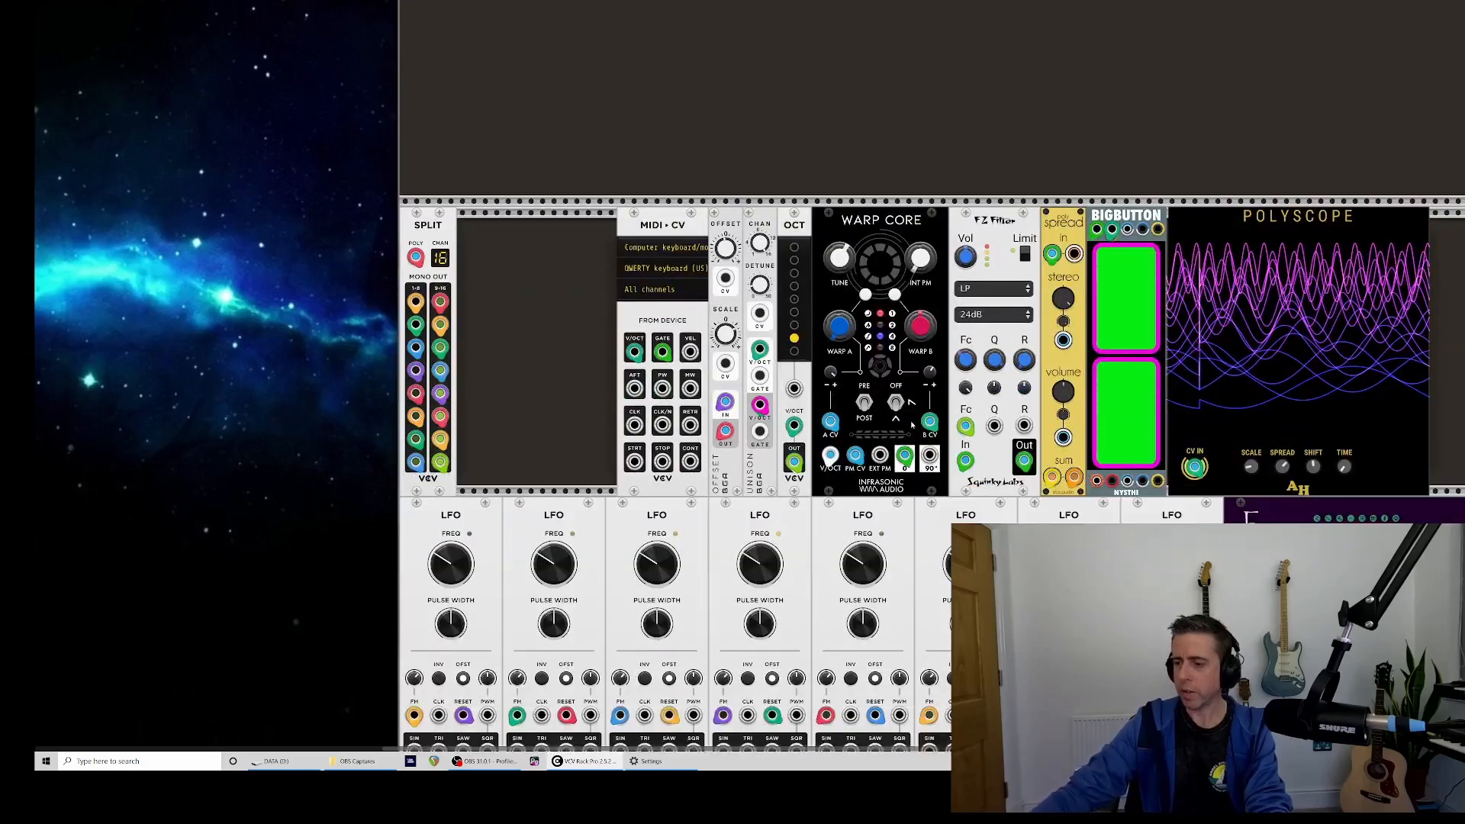
{"action": "scroll", "coordinate": [912, 425], "scroll_direction": "down", "scroll_amount": 15}
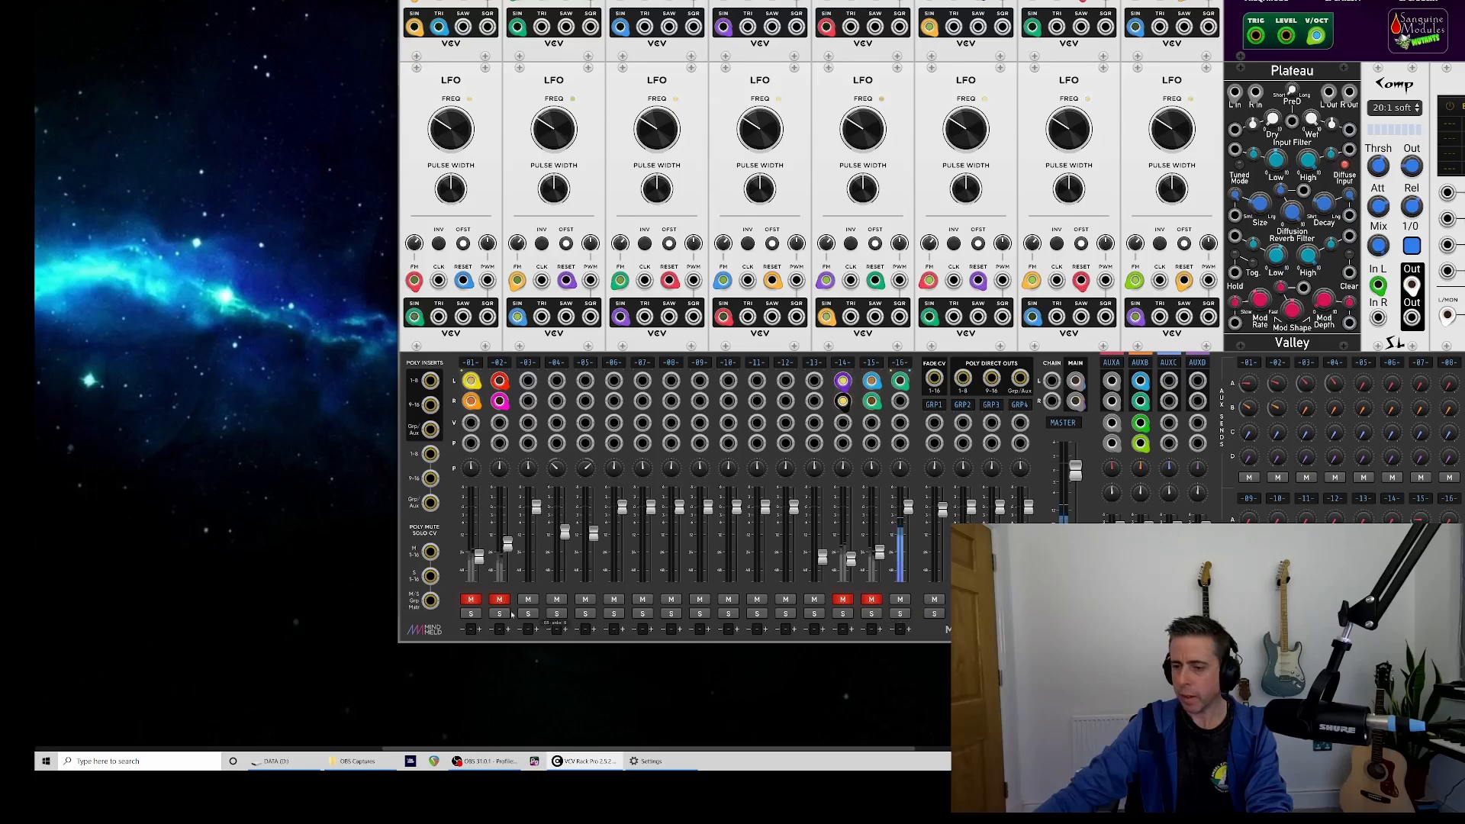
{"action": "left_click", "coordinate": [471, 600]}
{"action": "left_click", "coordinate": [499, 599]}
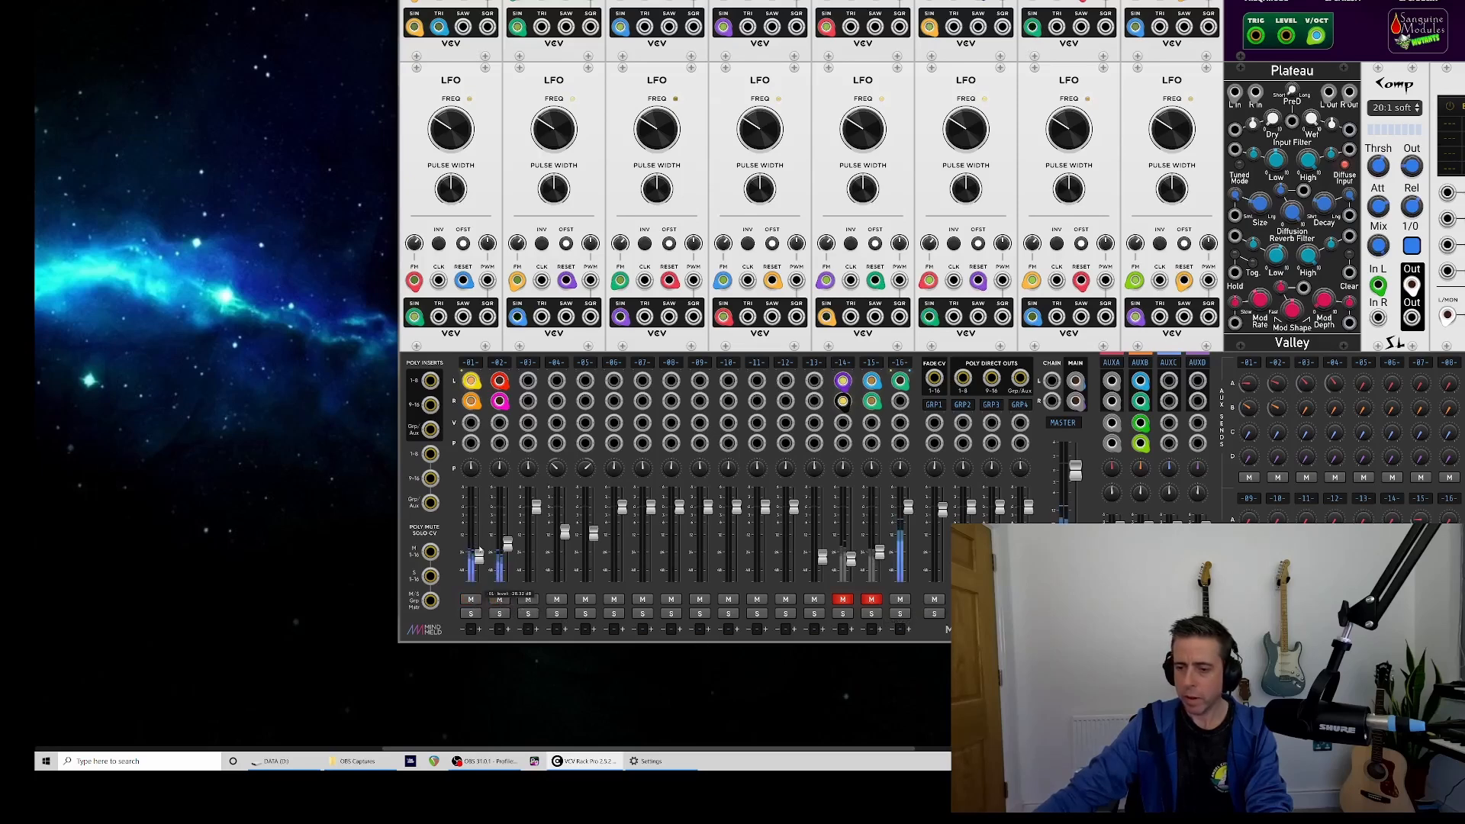
{"action": "left_click_drag", "start_coordinate": [479, 560], "coordinate": [511, 544]}
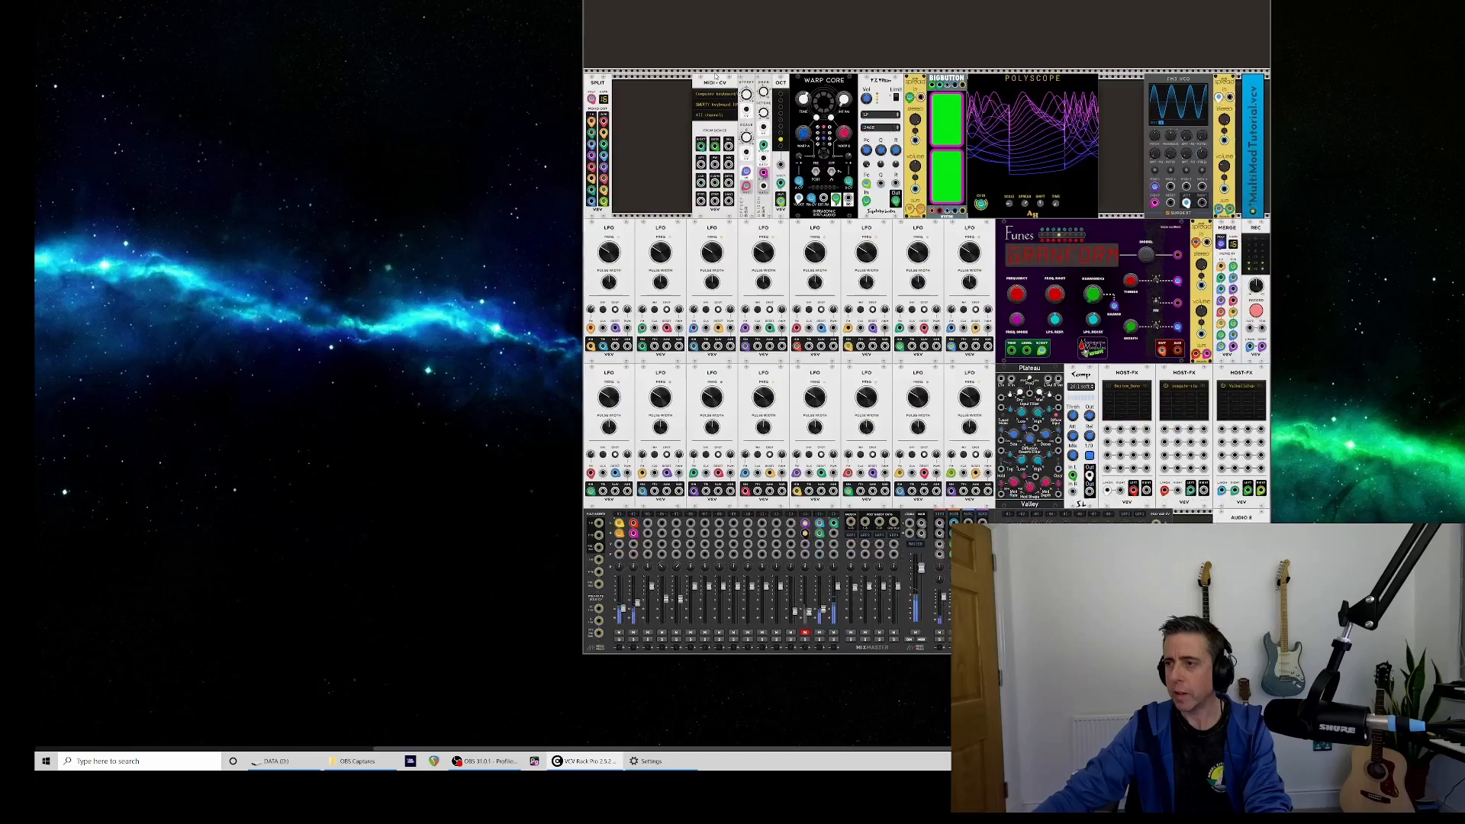
- Adjust the offset knob of the Offset module in the main patch while watching the LFO bank's polyphonic modulation on the Polyscope
{"action": "scroll", "coordinate": [698, 180], "scroll_direction": "down", "scroll_amount": 1}
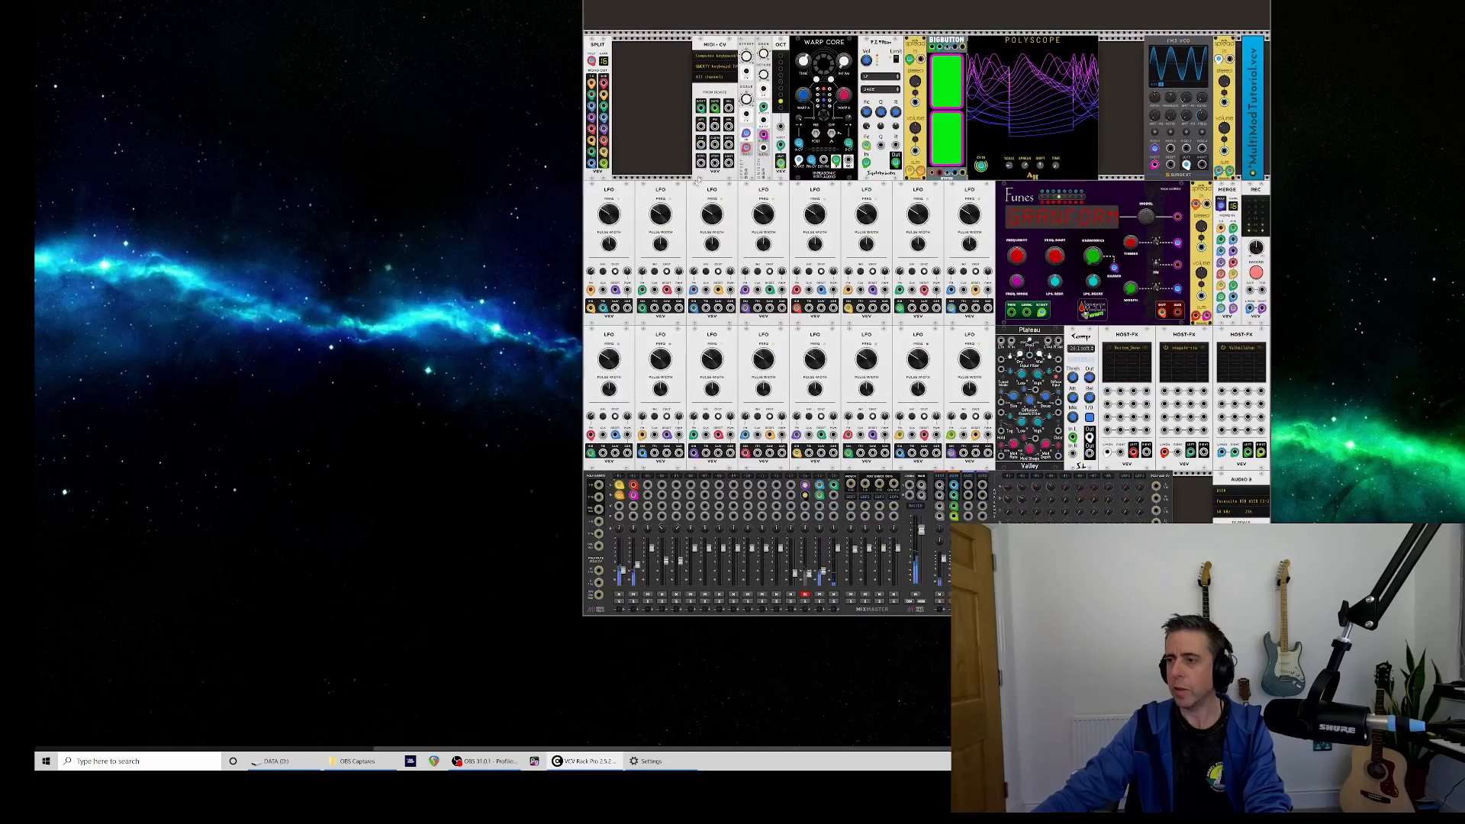
{"action": "left_click_drag", "start_coordinate": [394, 244], "coordinate": [125, 267]}
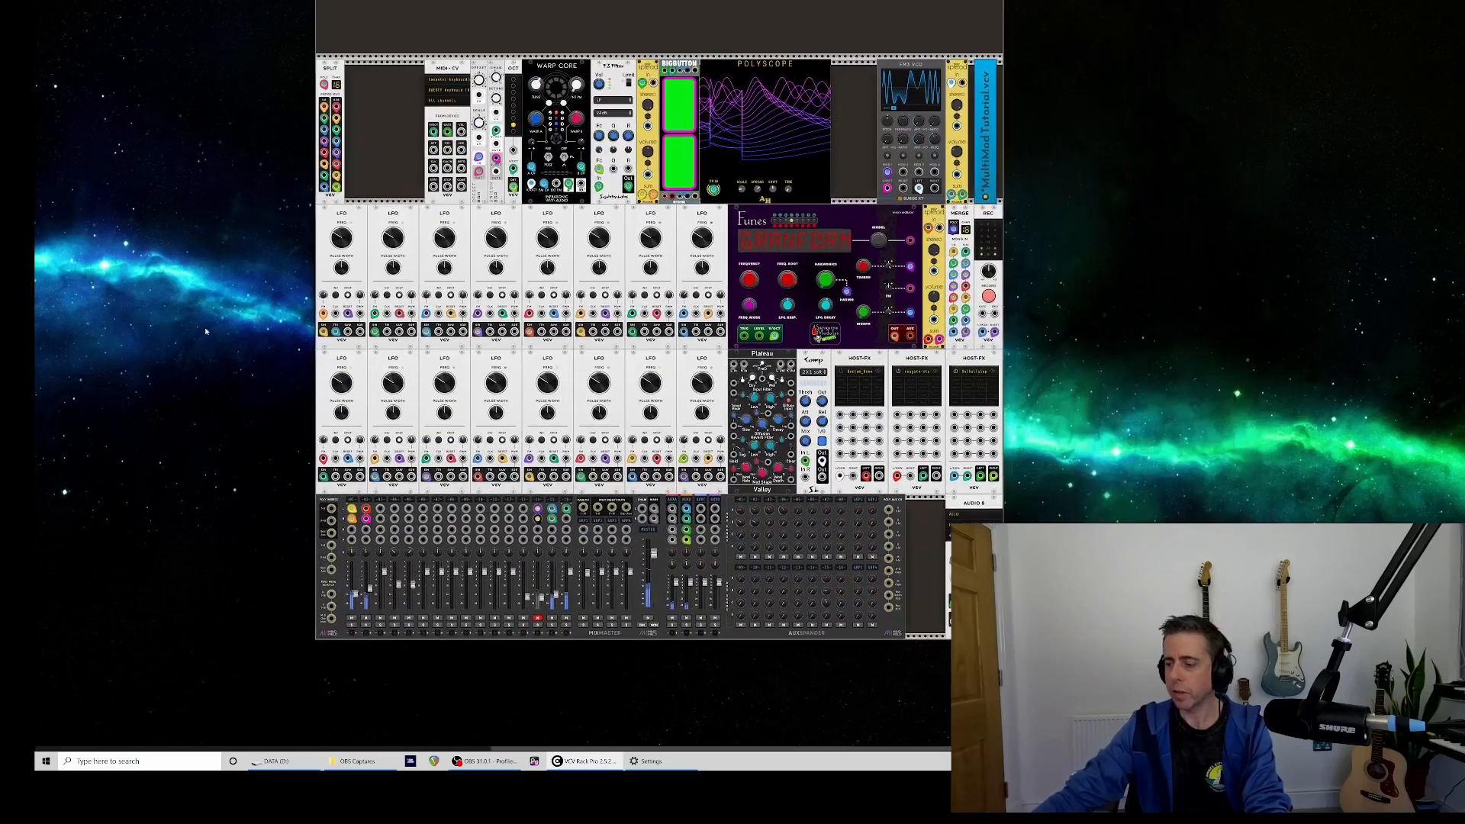
{"action": "key", "text": "ctrl+equal"}
{"action": "scroll", "coordinate": [548, 52], "scroll_direction": "up", "scroll_amount": 4}
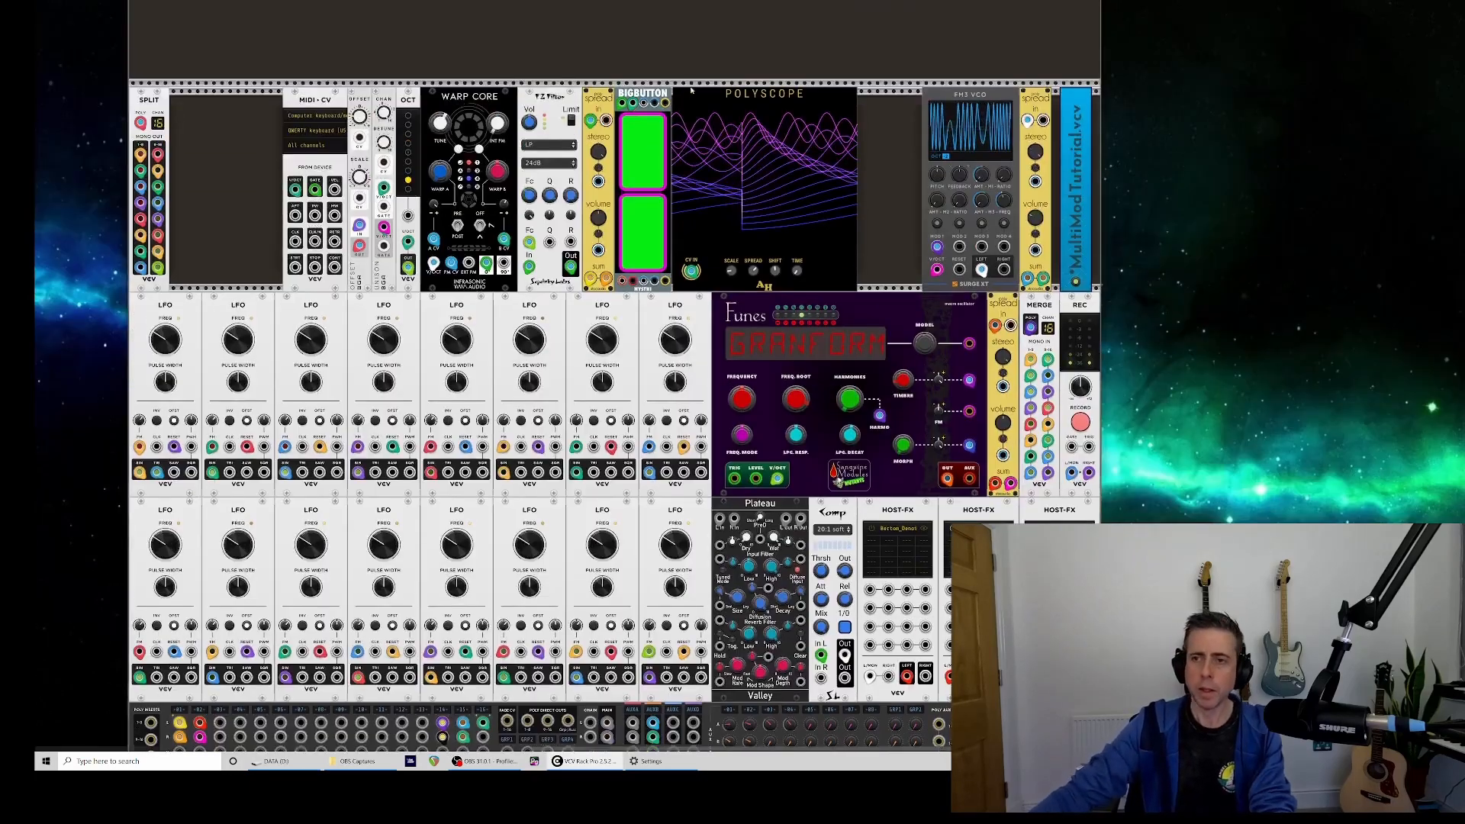
{"action": "mouse_move", "coordinate": [359, 116]}
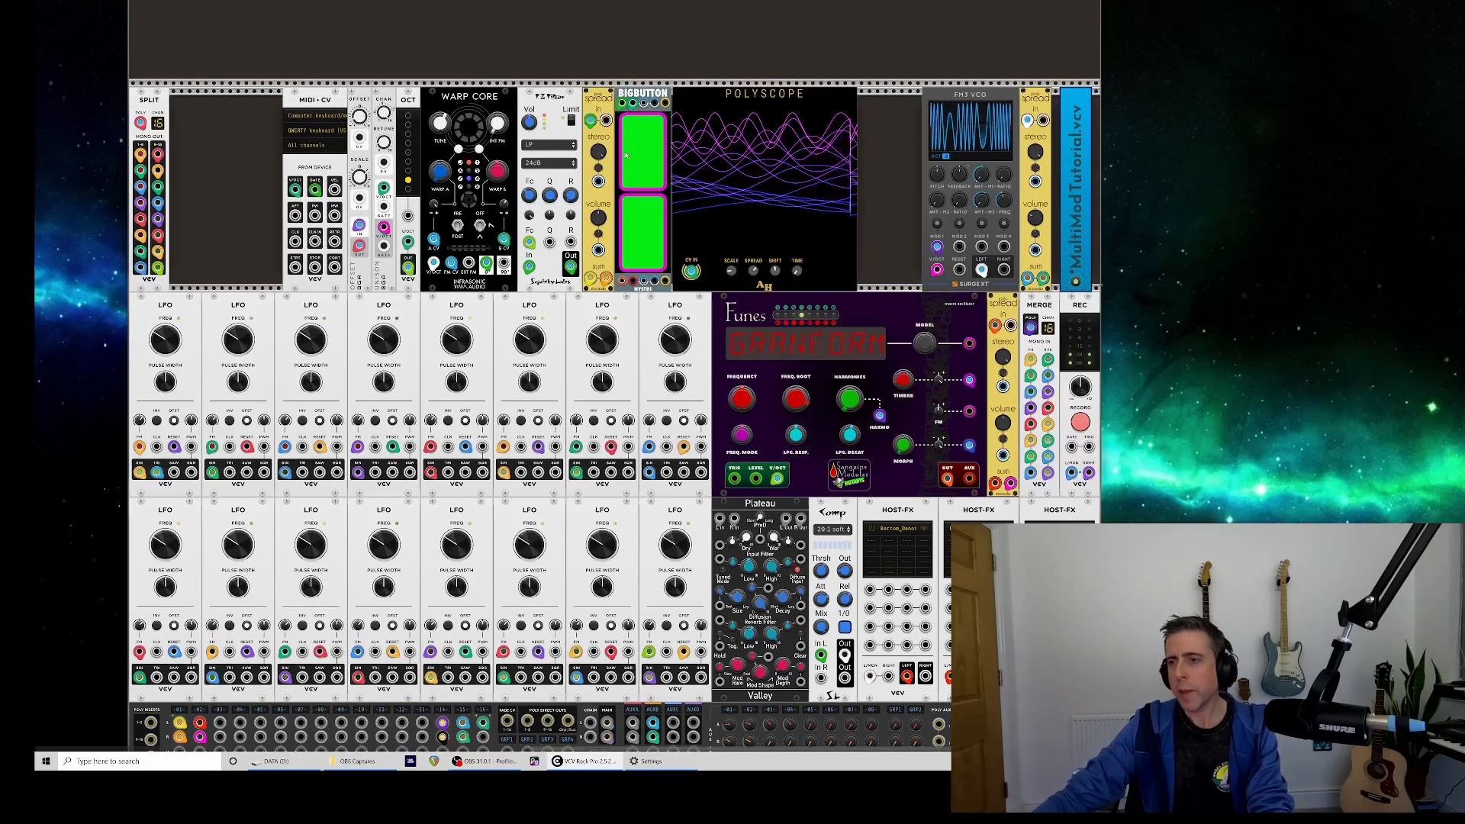
{"action": "mouse_move", "coordinate": [359, 179]}
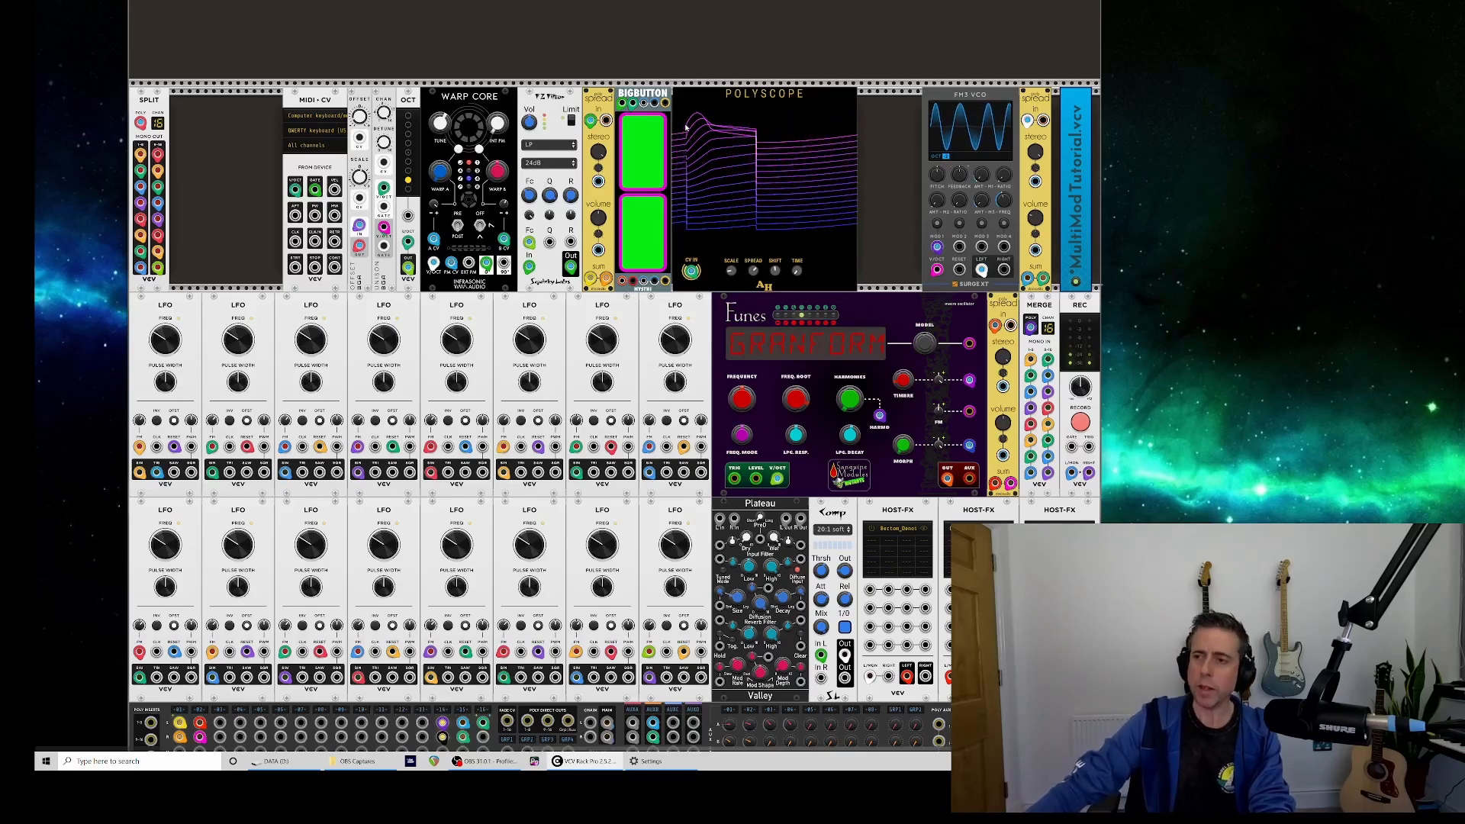
{"action": "scroll", "coordinate": [696, 115], "scroll_direction": "down", "scroll_amount": 1}
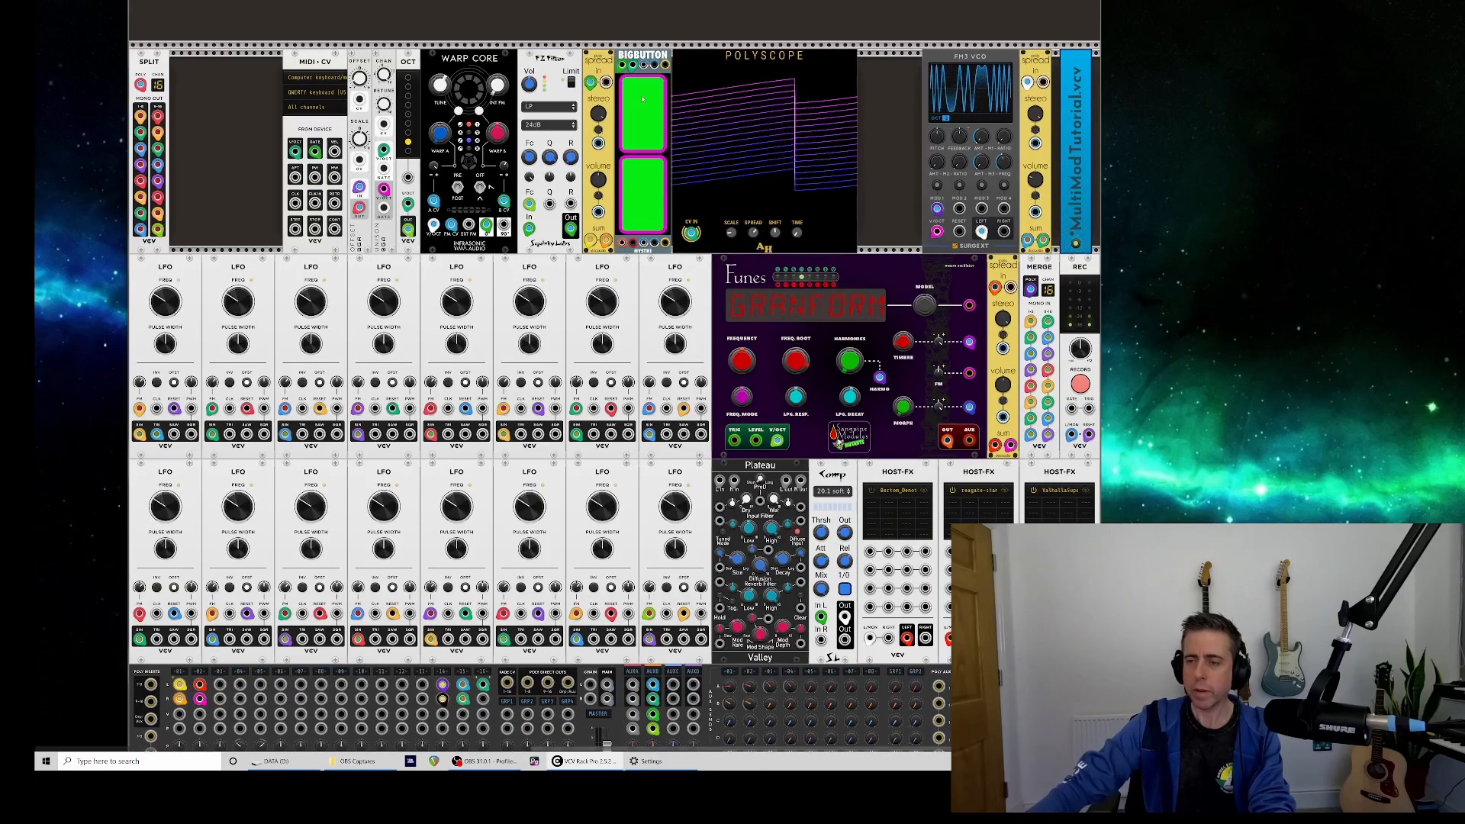
{"action": "mouse_move", "coordinate": [361, 79]}
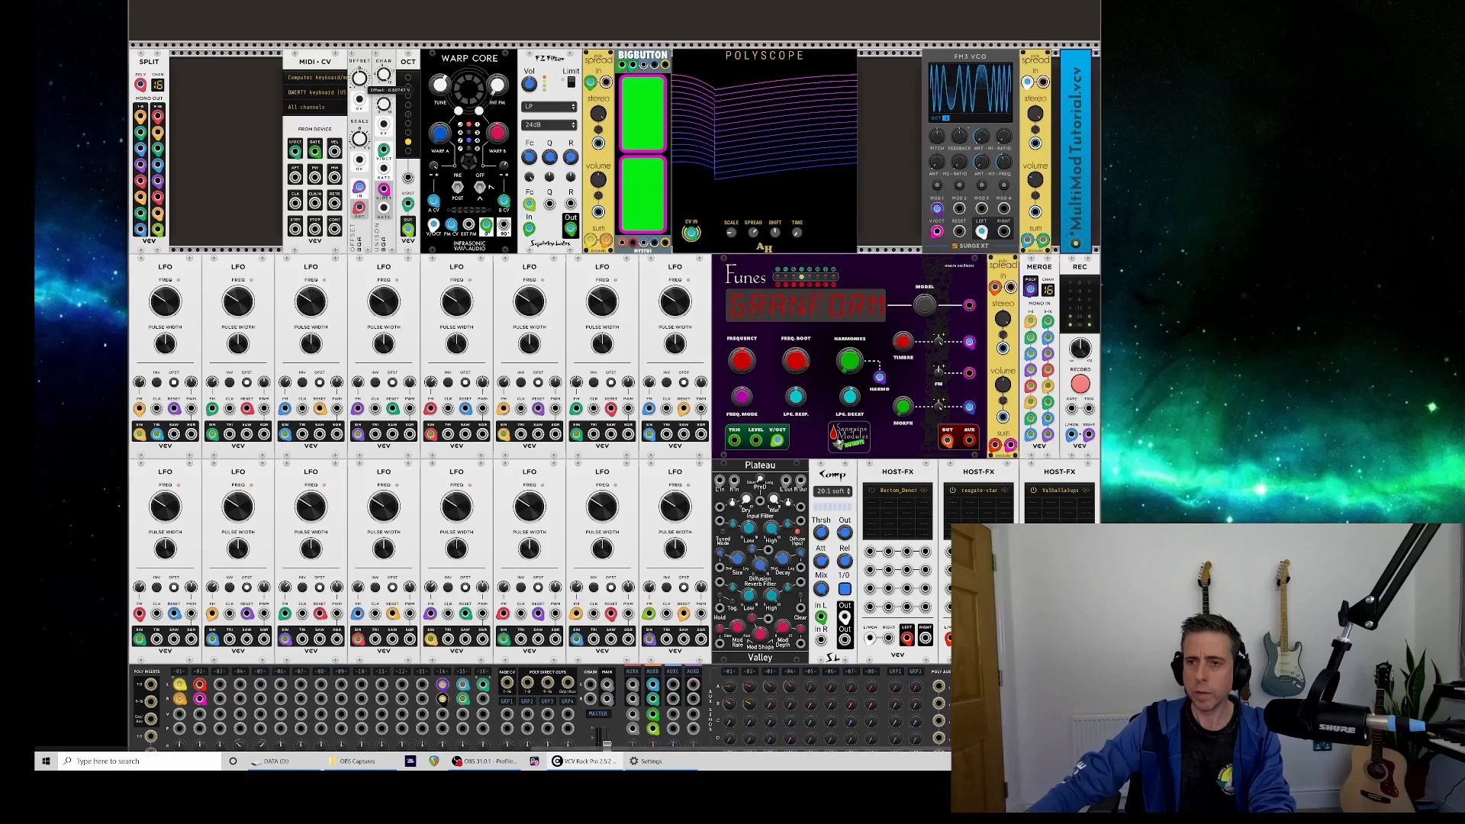
{"action": "left_click_drag", "start_coordinate": [360, 78], "coordinate": [360, 55]}
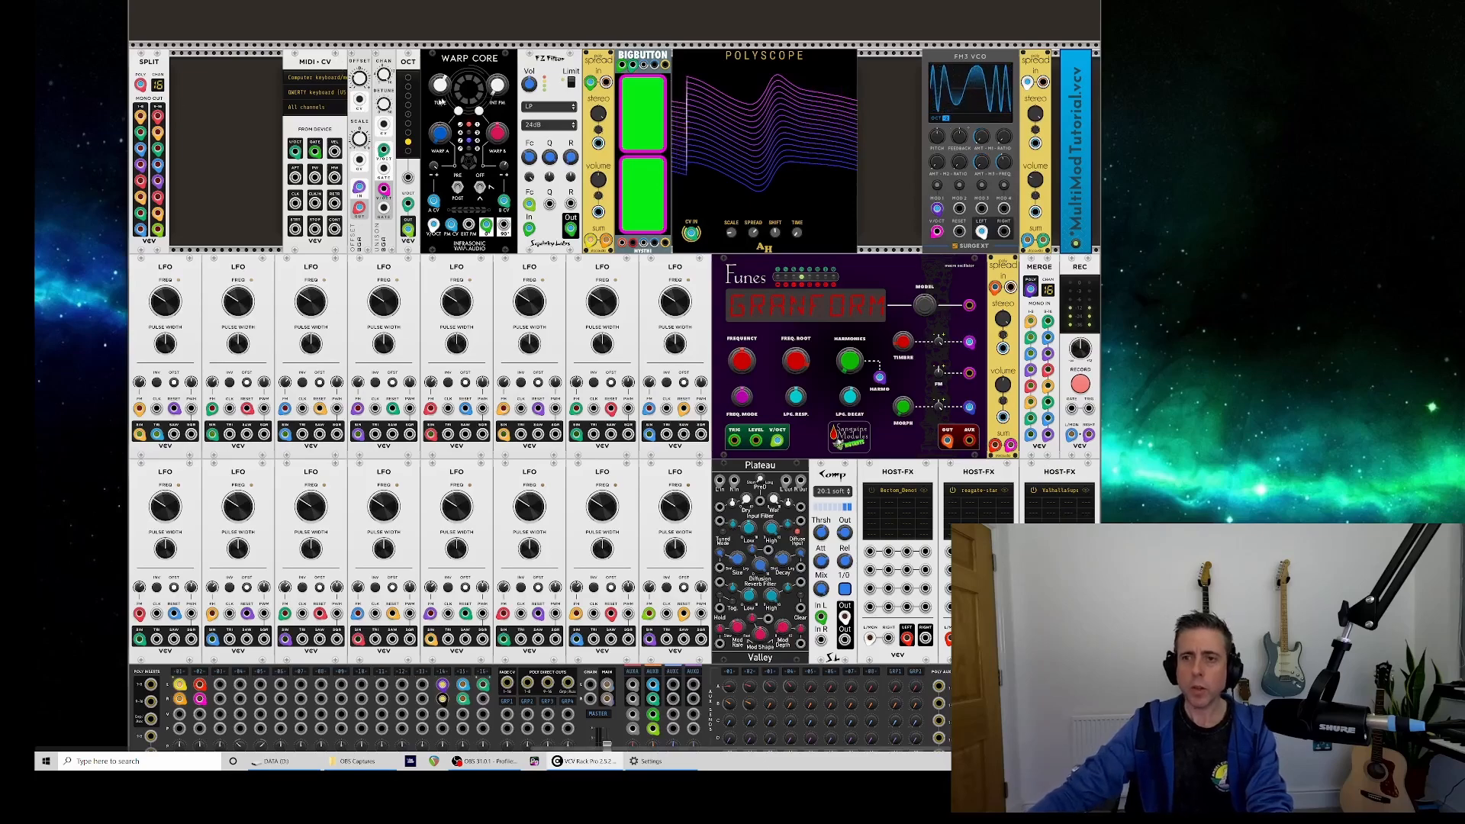
- Add a Vult Caudal module between Split and MIDI-CV and patch two of its outputs to the Offset module's Scale CV and Offset CV inputs
{"action": "right_click", "coordinate": [218, 117]}
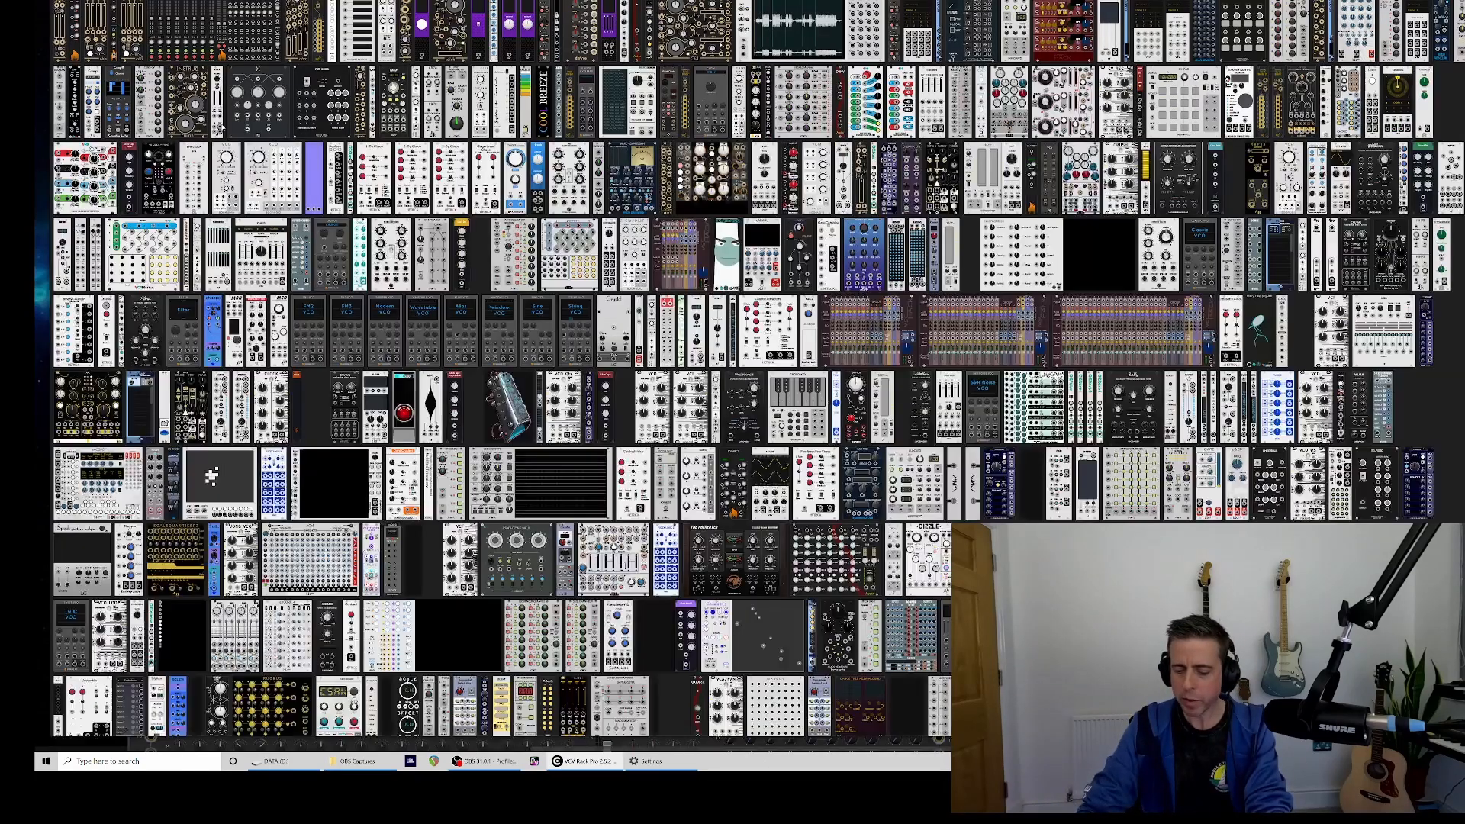
{"action": "type", "text": "cau"}
{"action": "left_click", "coordinate": [132, 11]}
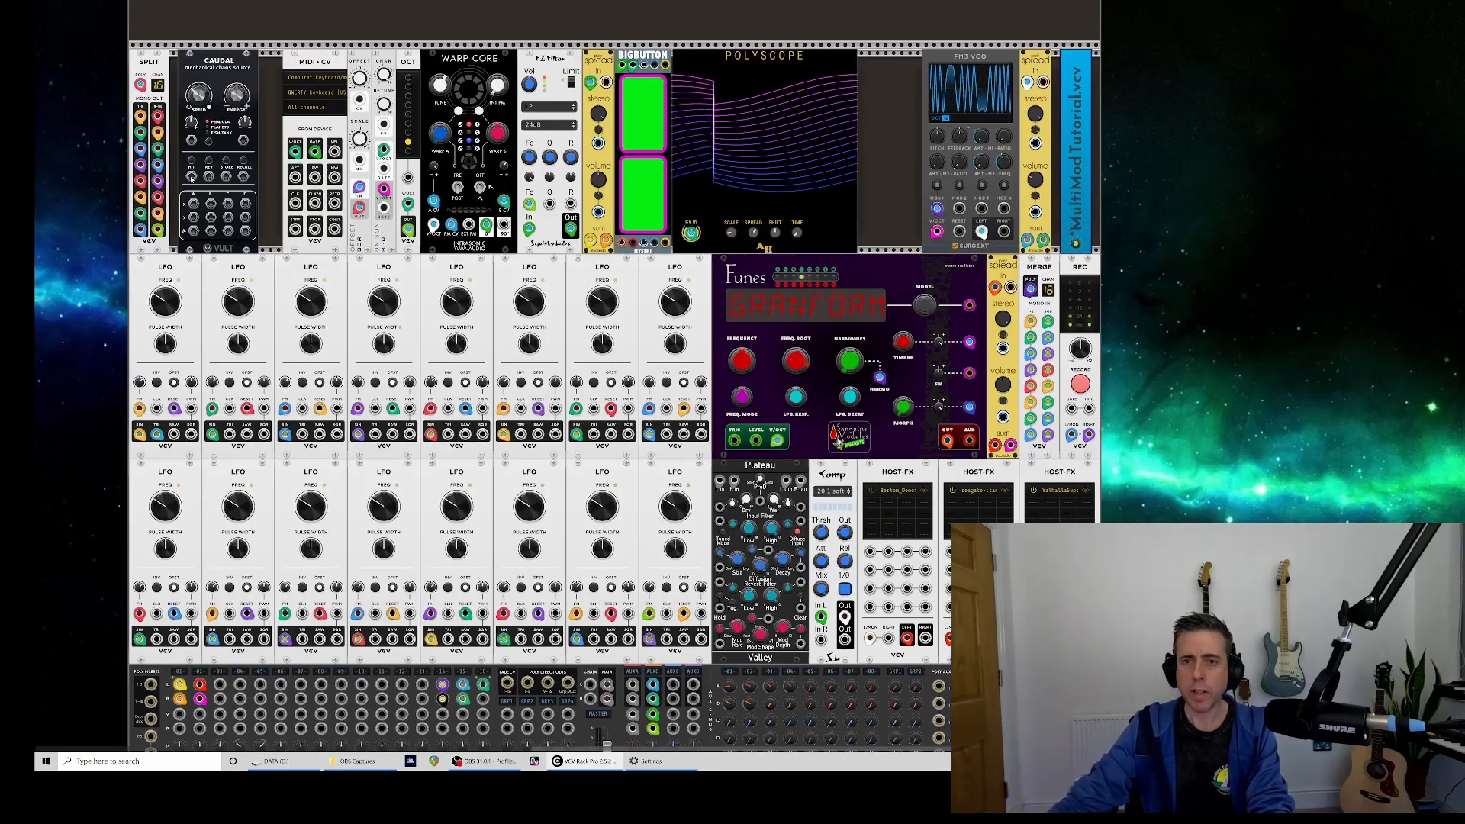
{"action": "left_click_drag", "start_coordinate": [193, 203], "coordinate": [358, 160]}
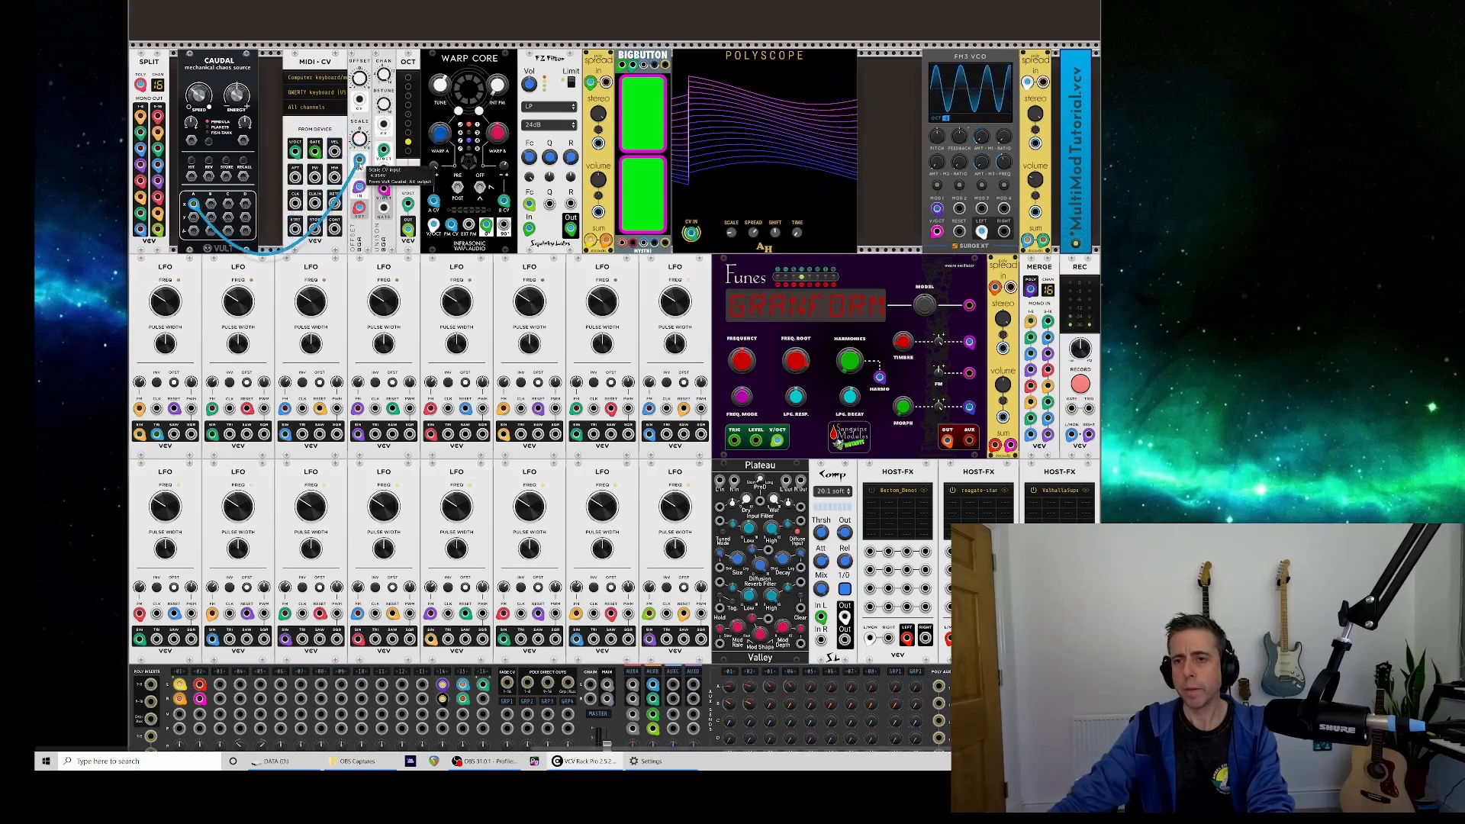
{"action": "left_click_drag", "start_coordinate": [359, 100], "coordinate": [211, 204]}
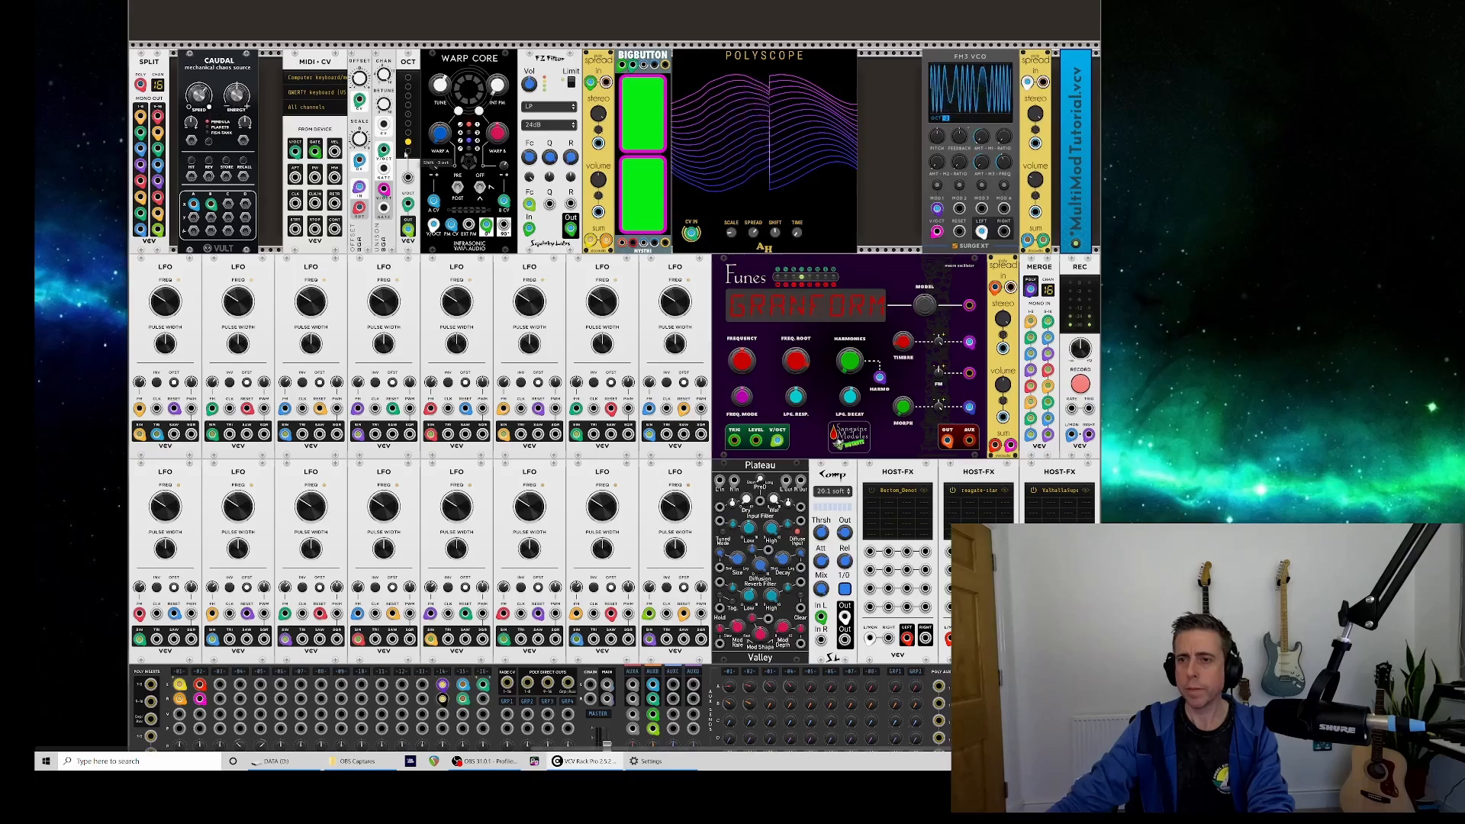
- Replace the Caudal cables with the first LFO's sine output into the Offset CV input and the second LFO's into the Scale CV input
{"action": "scroll", "coordinate": [406, 153], "scroll_direction": "down", "scroll_amount": 1}
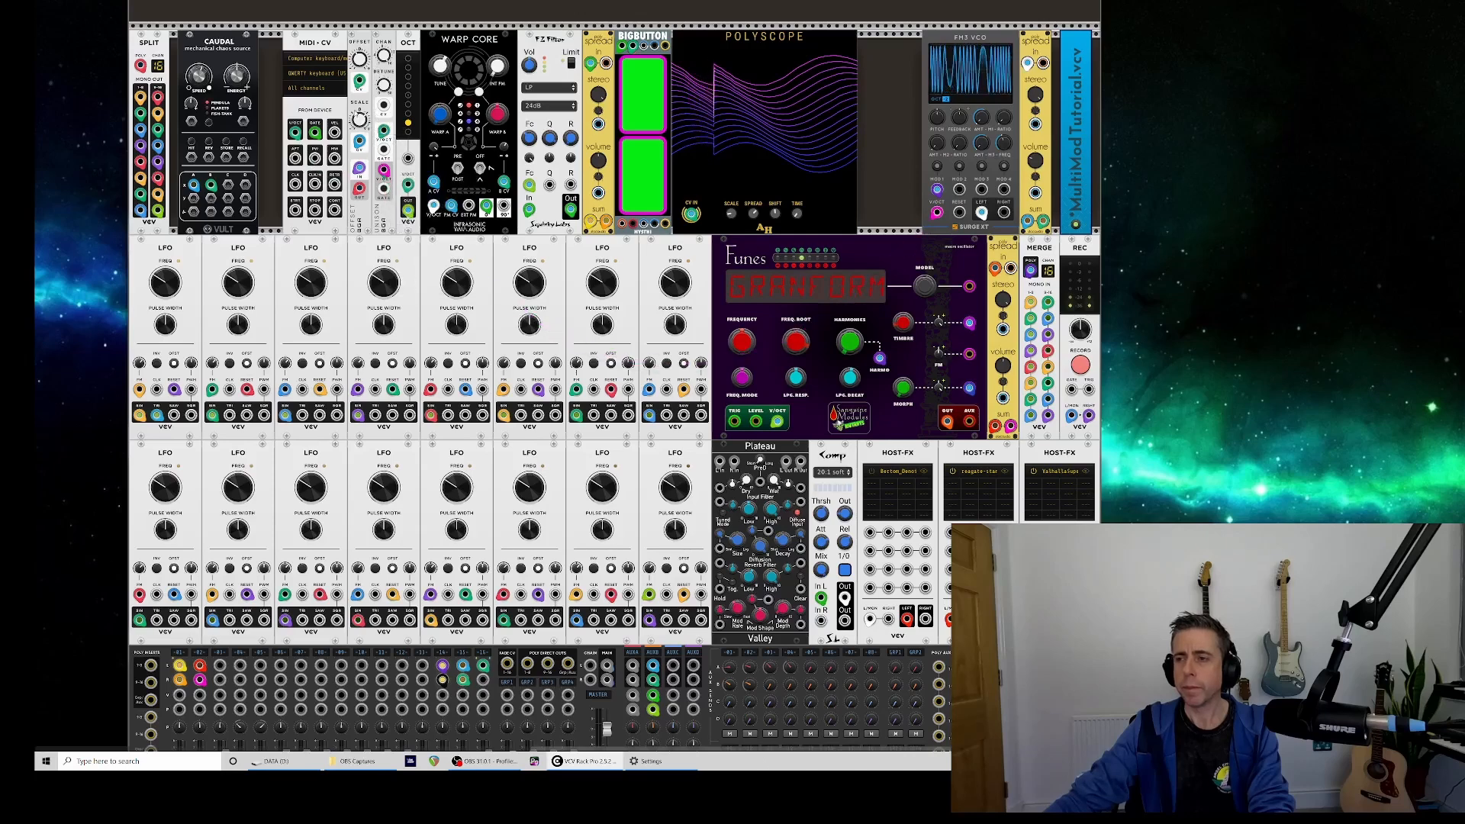
{"action": "mouse_move", "coordinate": [361, 61]}
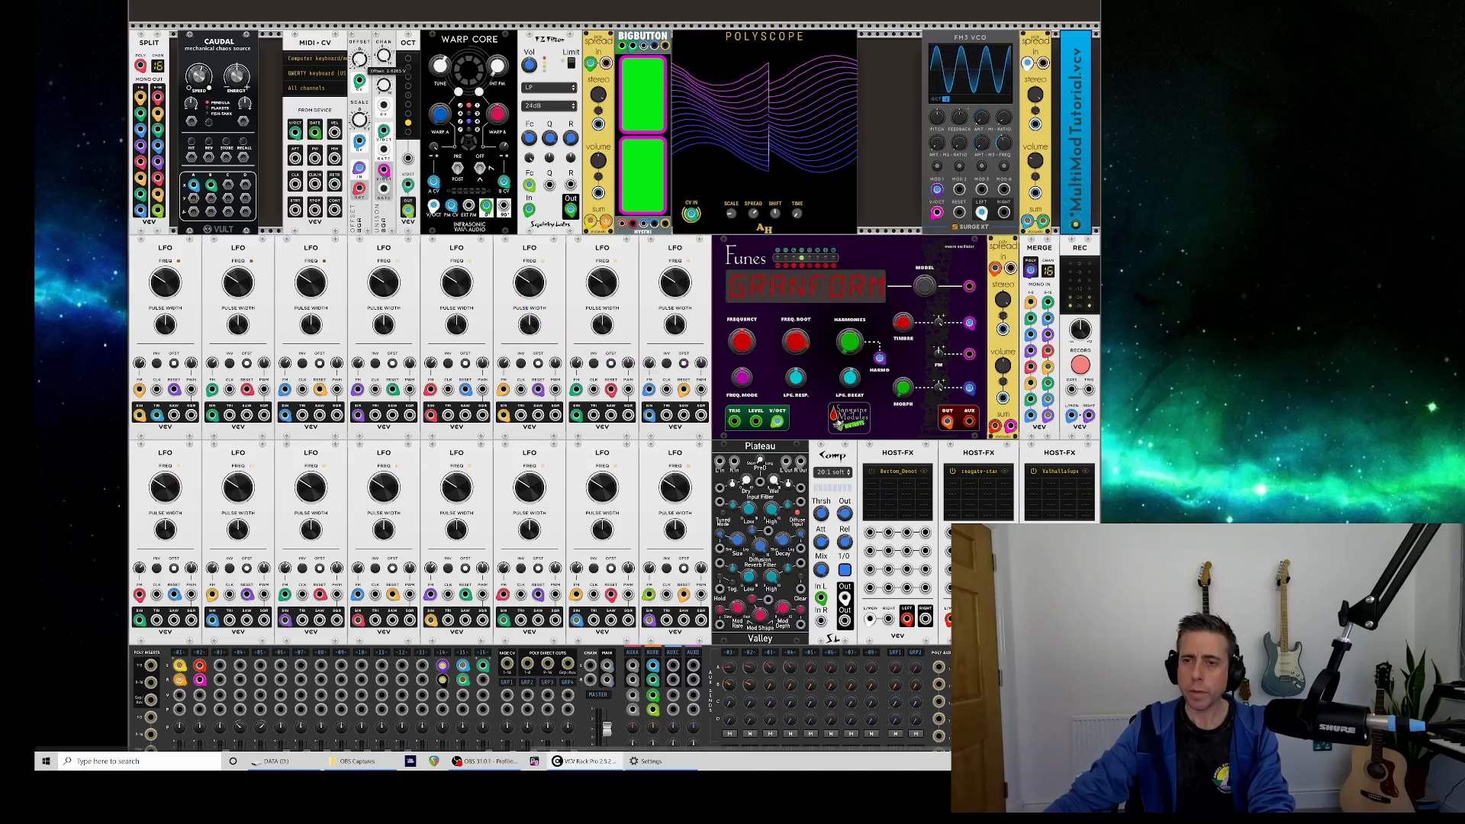
{"action": "left_click_drag", "start_coordinate": [194, 185], "coordinate": [359, 140]}
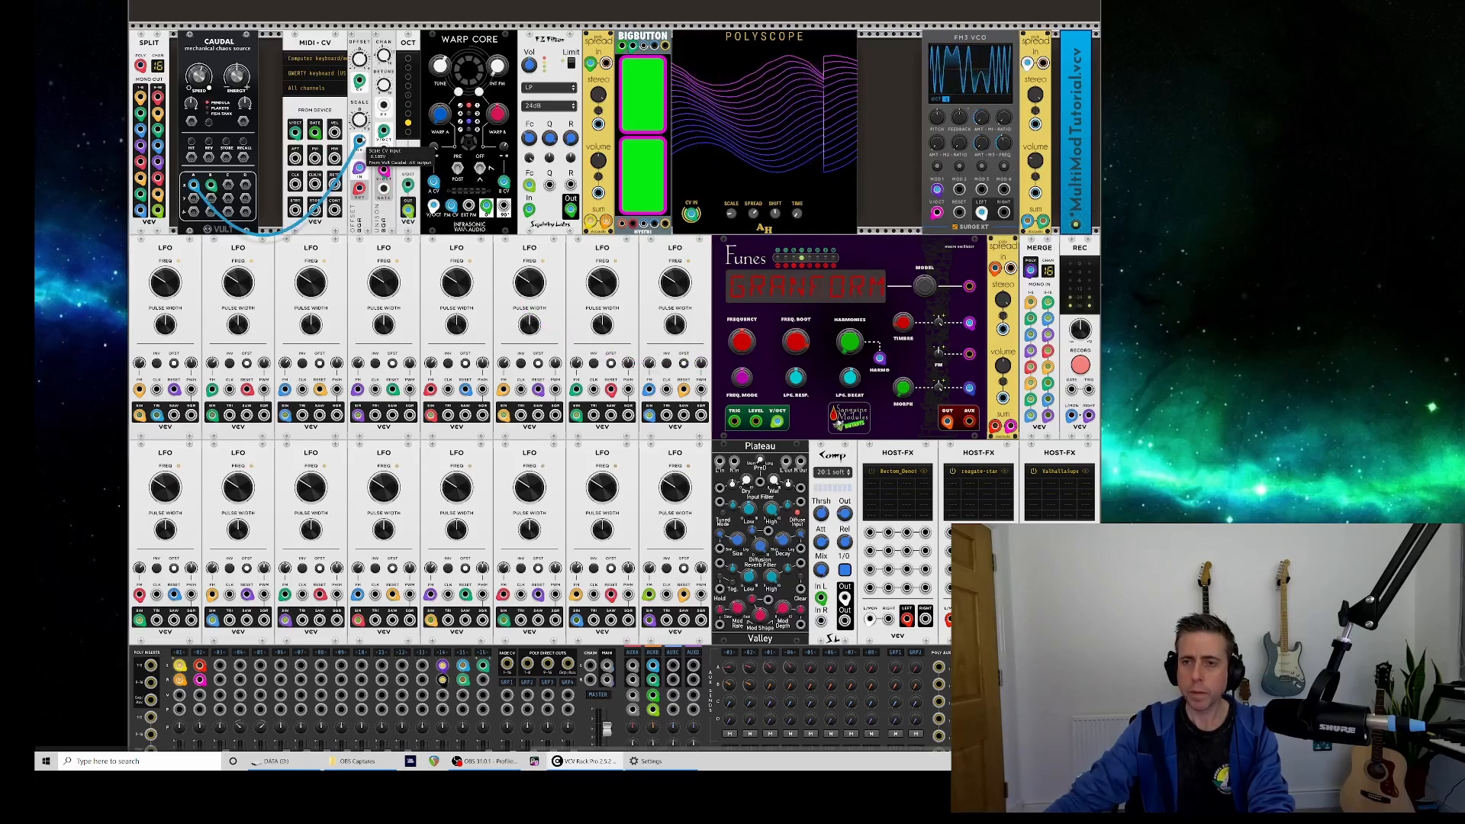
{"action": "mouse_move", "coordinate": [363, 58]}
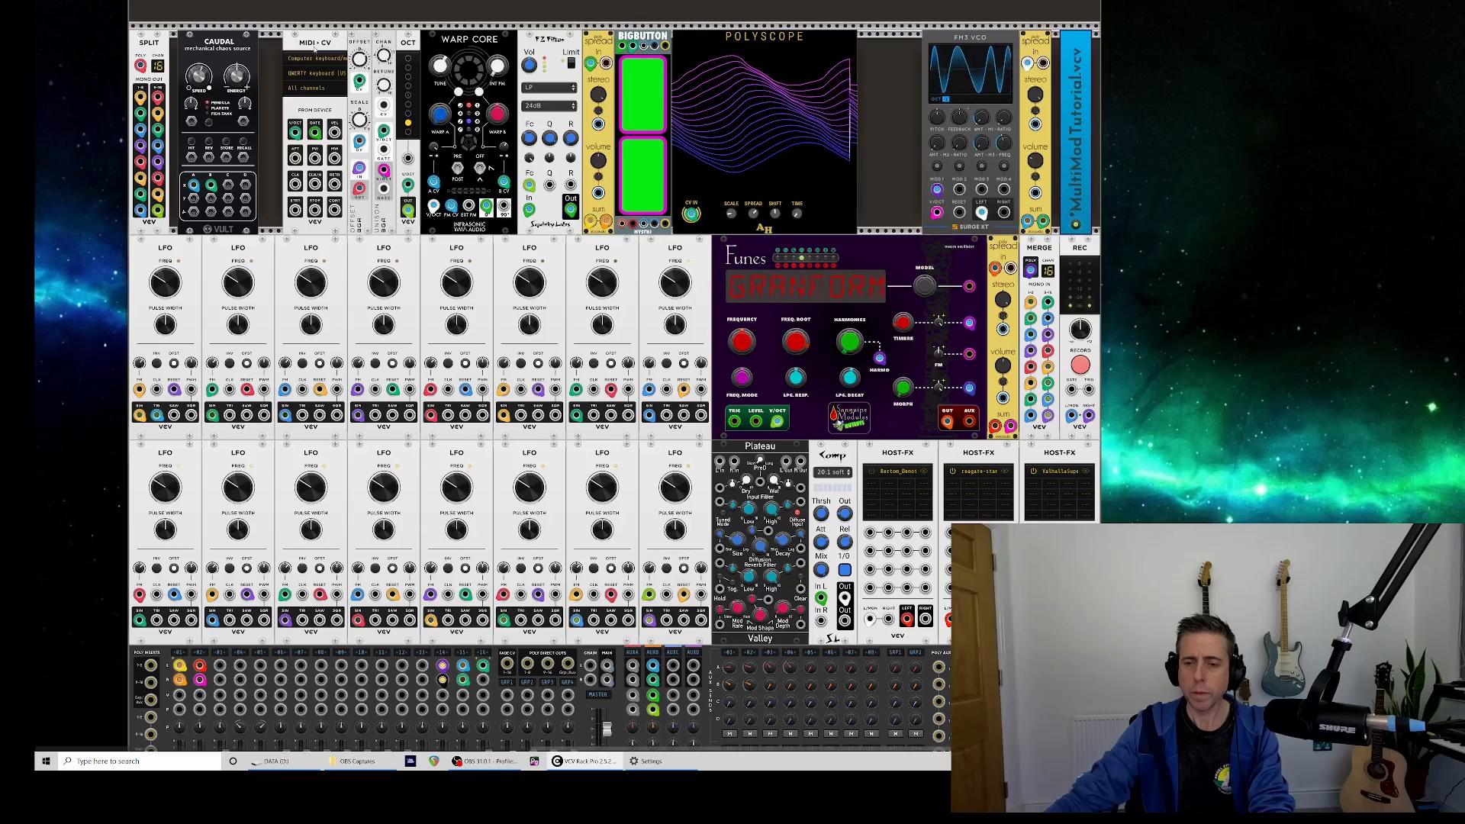
{"action": "left_click_drag", "start_coordinate": [360, 82], "coordinate": [141, 416]}
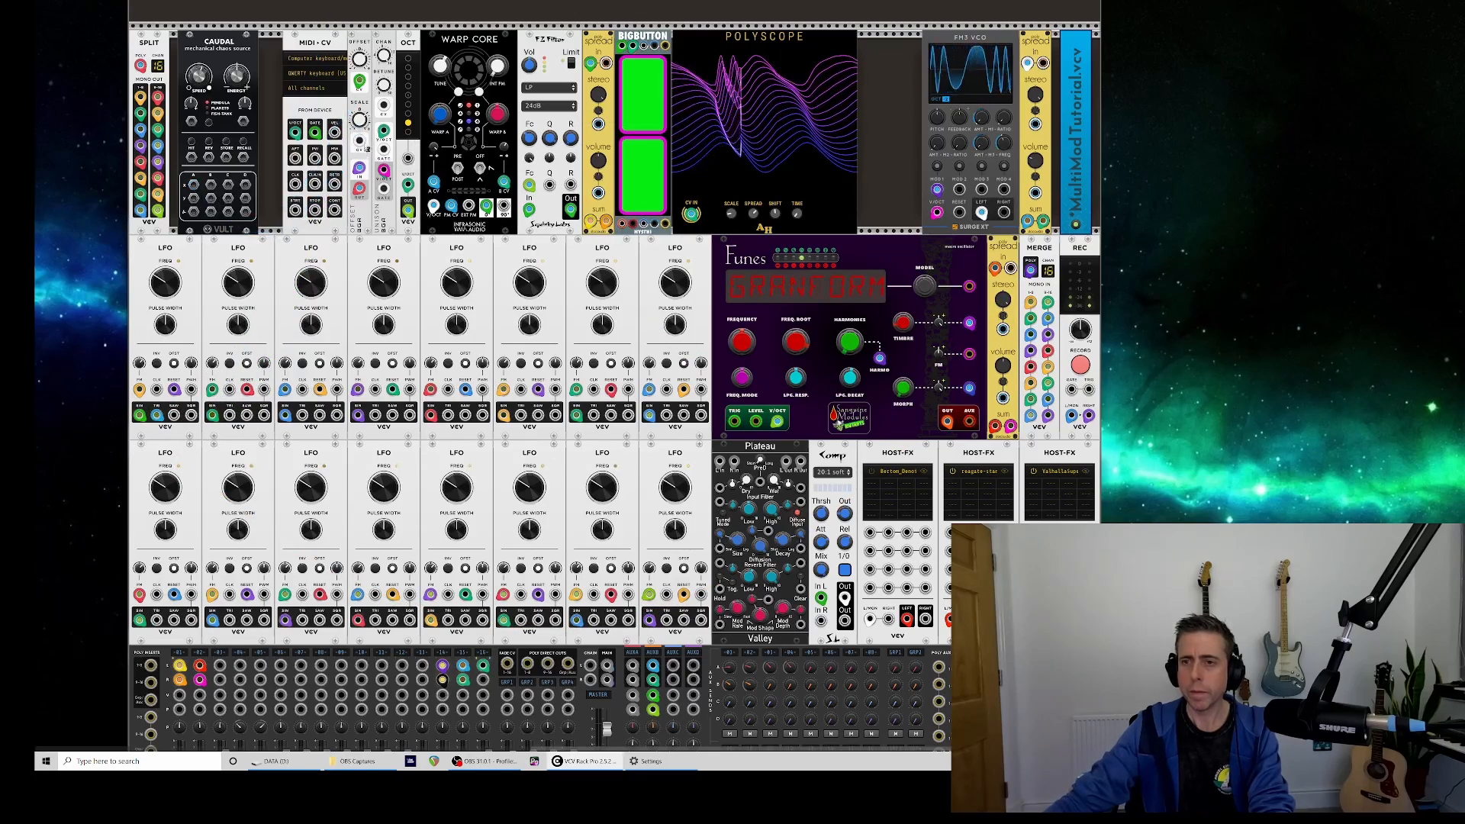
{"action": "left_click_drag", "start_coordinate": [359, 140], "coordinate": [211, 415]}
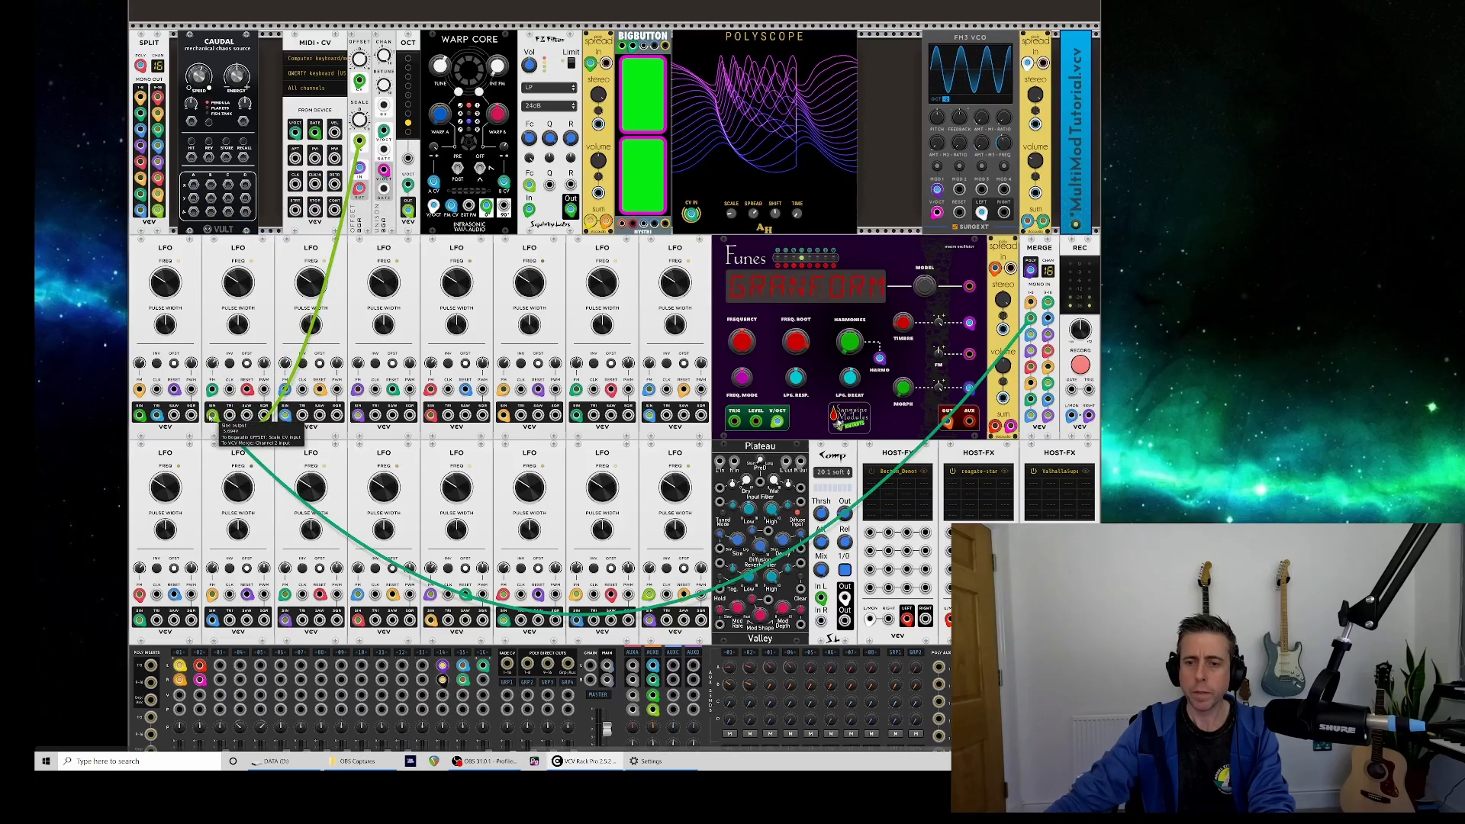
- Mute MixMaster channels 1, 2 and 15 and trace the cable from the Split module to the third LFO's frequency modulation input
{"action": "scroll", "coordinate": [210, 458], "scroll_direction": "down", "scroll_amount": 5}
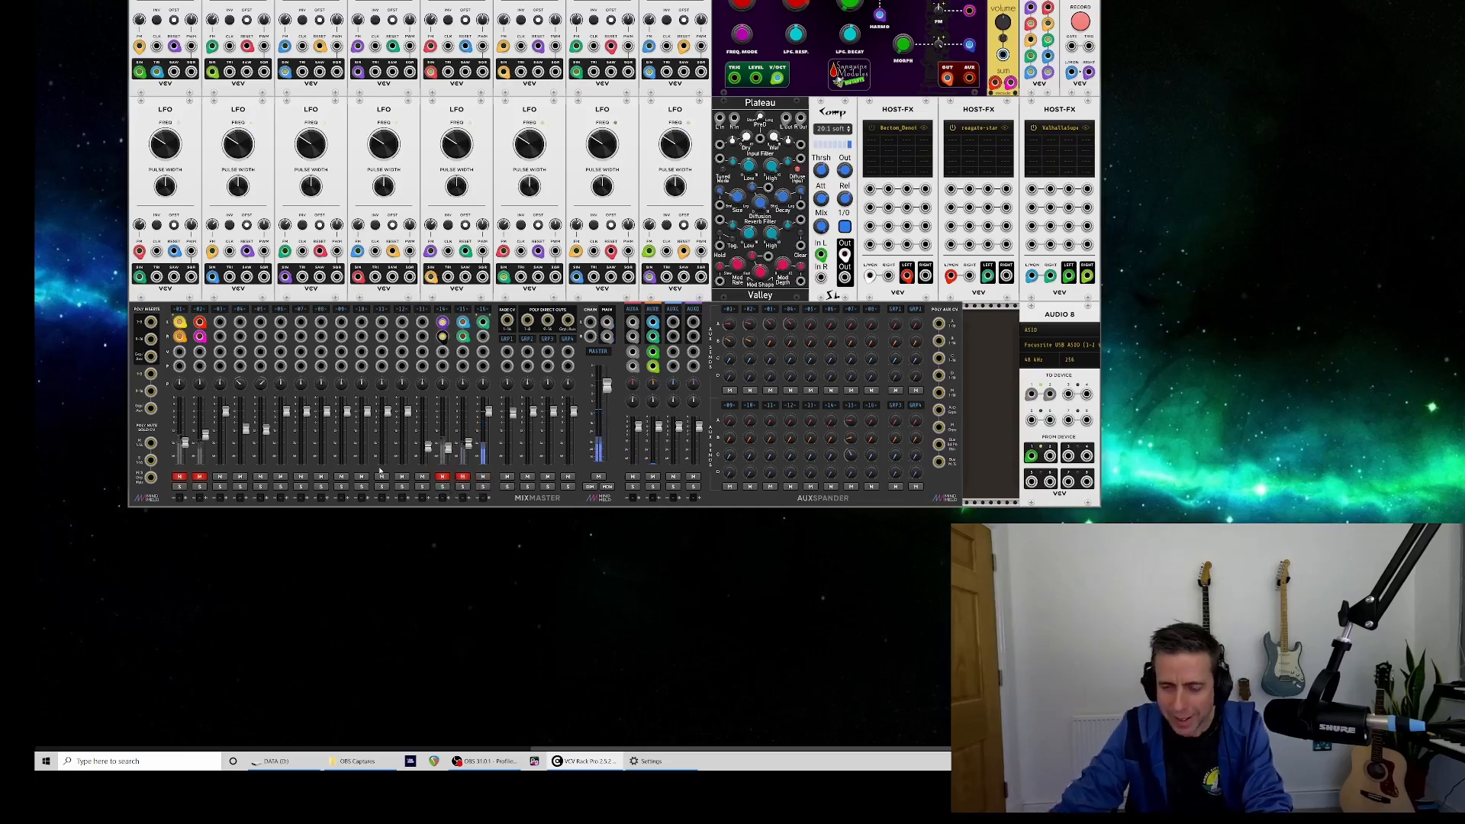
{"action": "scroll", "coordinate": [380, 471], "scroll_direction": "up", "scroll_amount": 7}
{"action": "left_click_drag", "start_coordinate": [158, 293], "coordinate": [285, 505]}
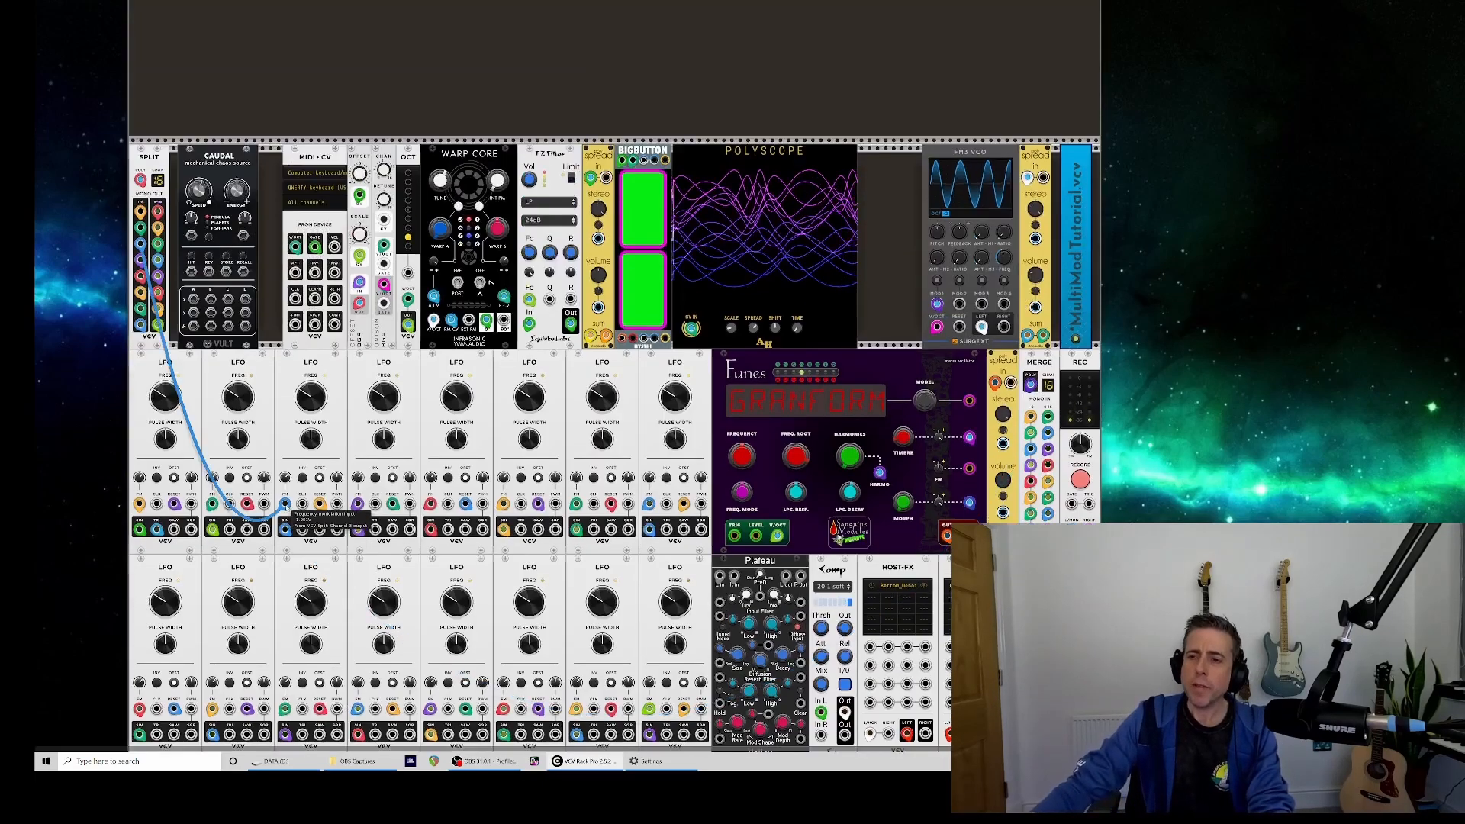
{"action": "scroll", "coordinate": [287, 507], "scroll_direction": "down", "scroll_amount": 1}
{"action": "scroll", "coordinate": [305, 527], "scroll_direction": "down", "scroll_amount": 2}
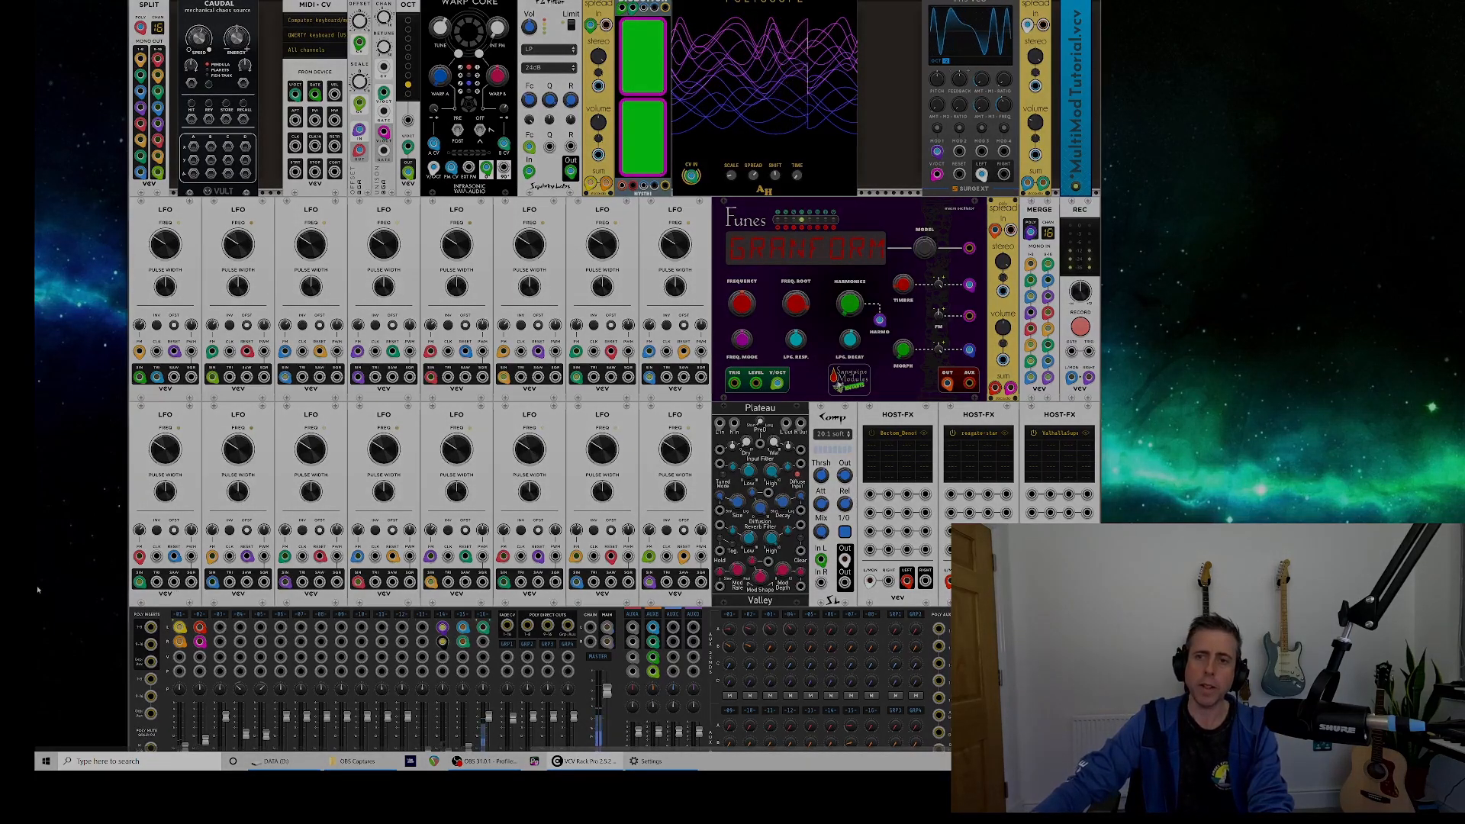
{"action": "scroll", "coordinate": [35, 569], "scroll_direction": "down", "scroll_amount": 4}
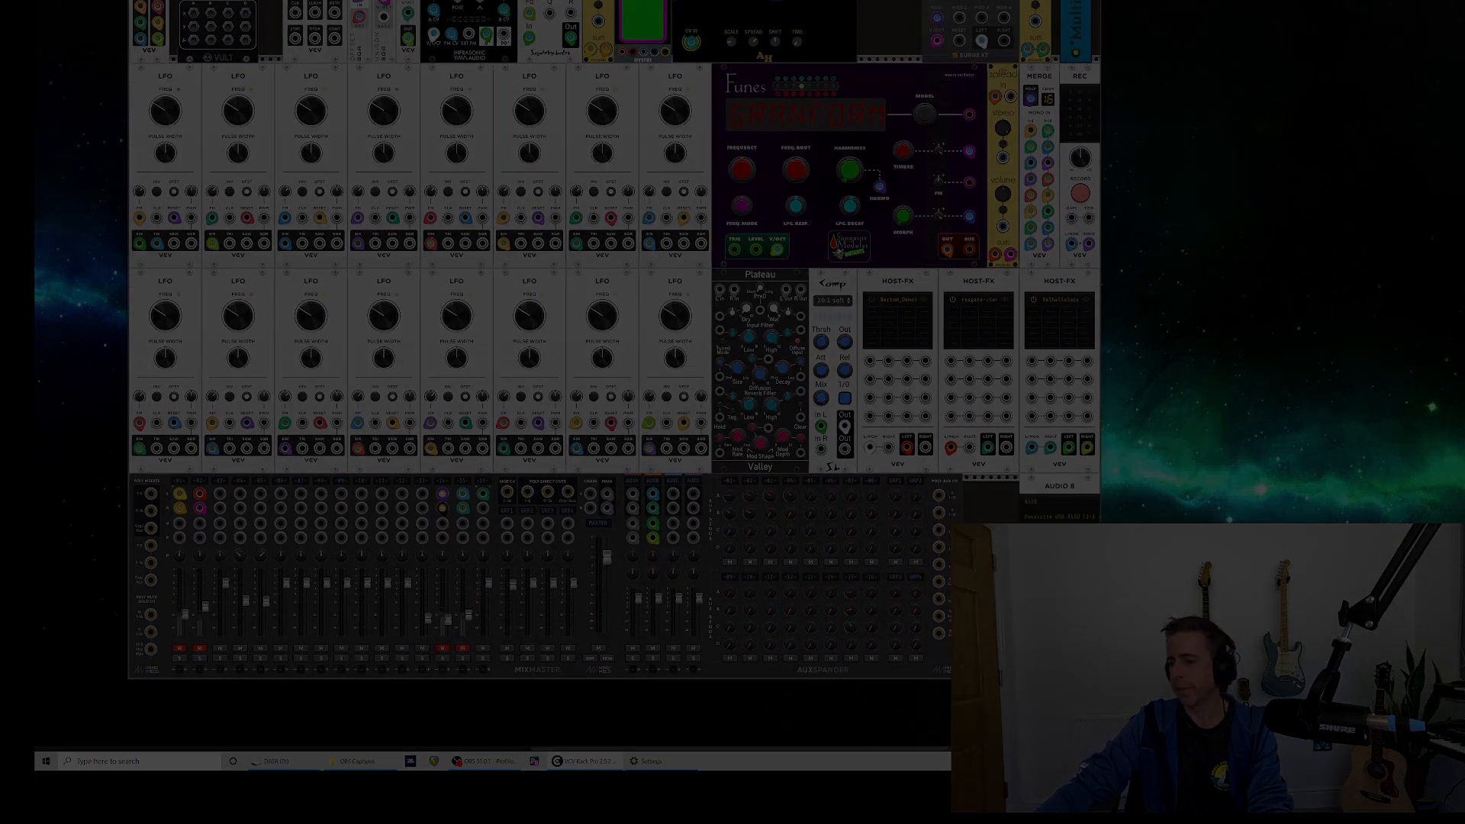